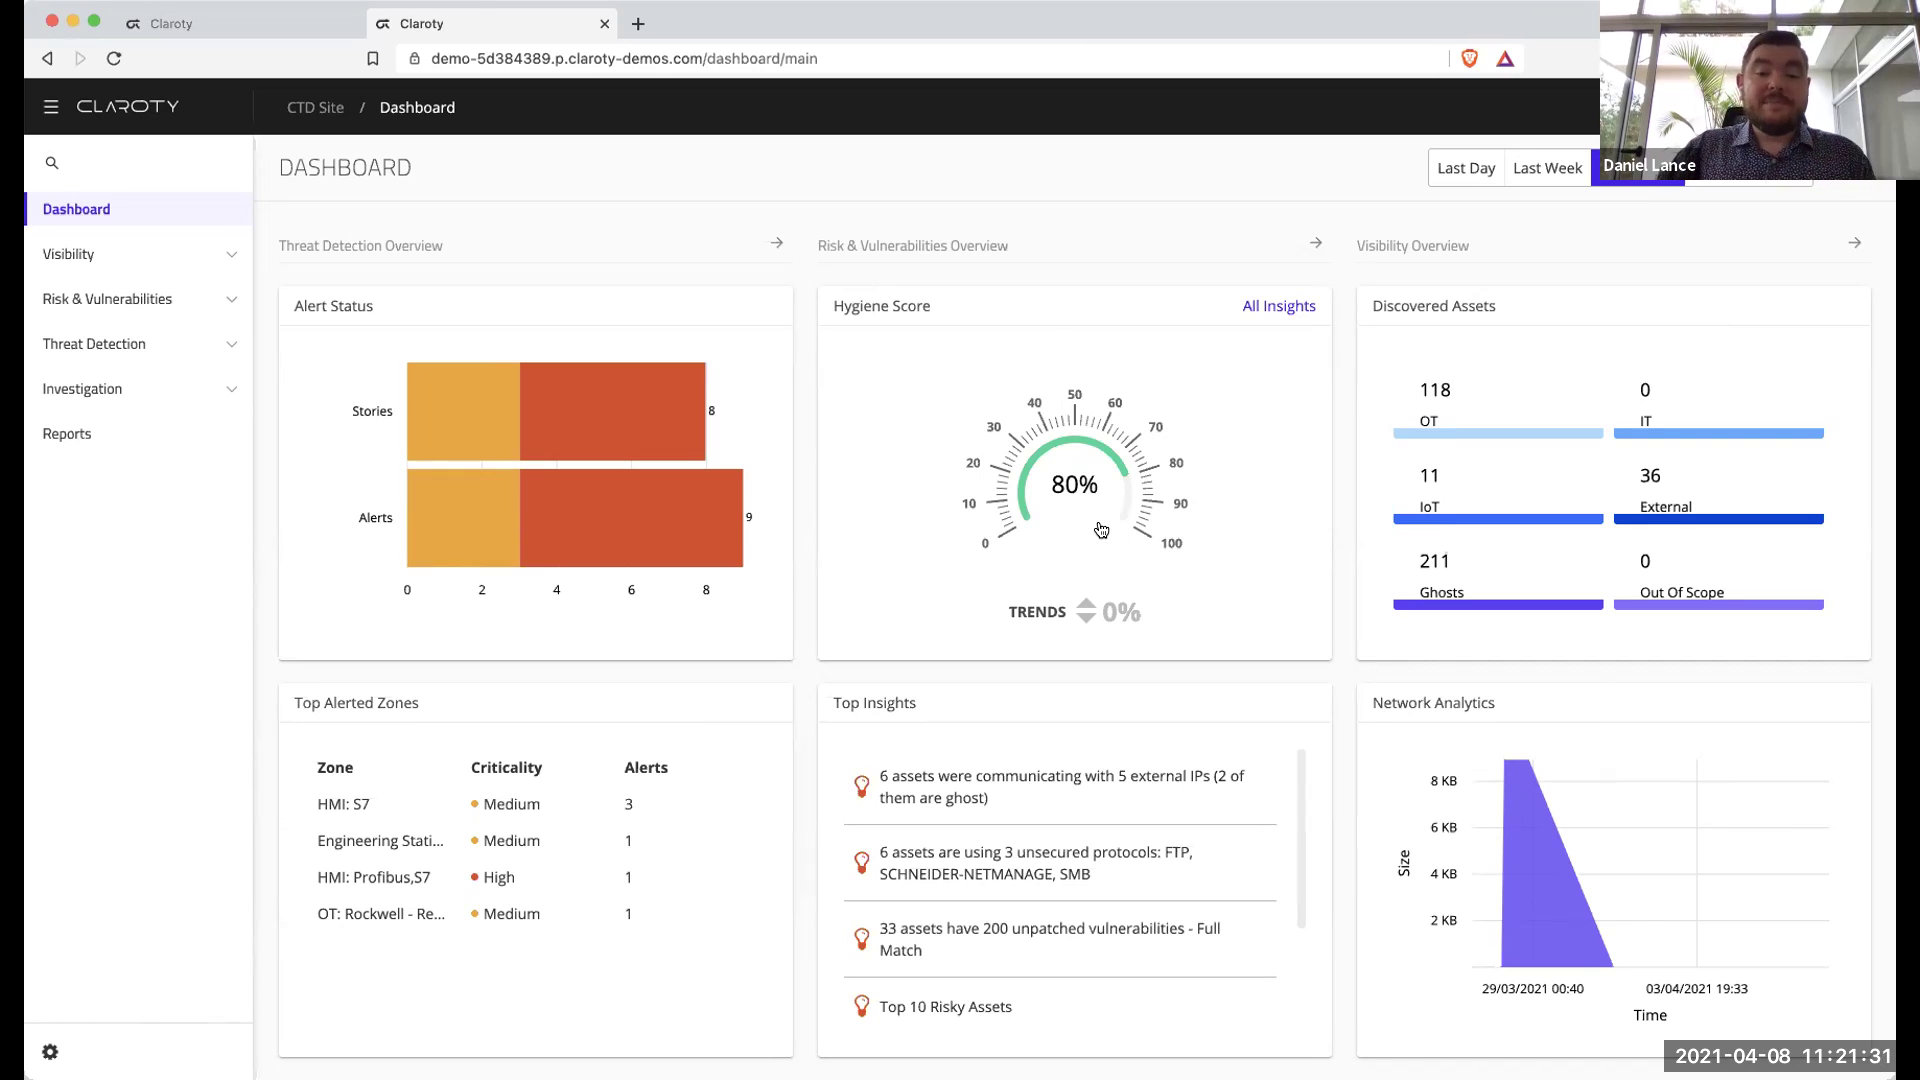
scroll(1102, 842, "down", 3)
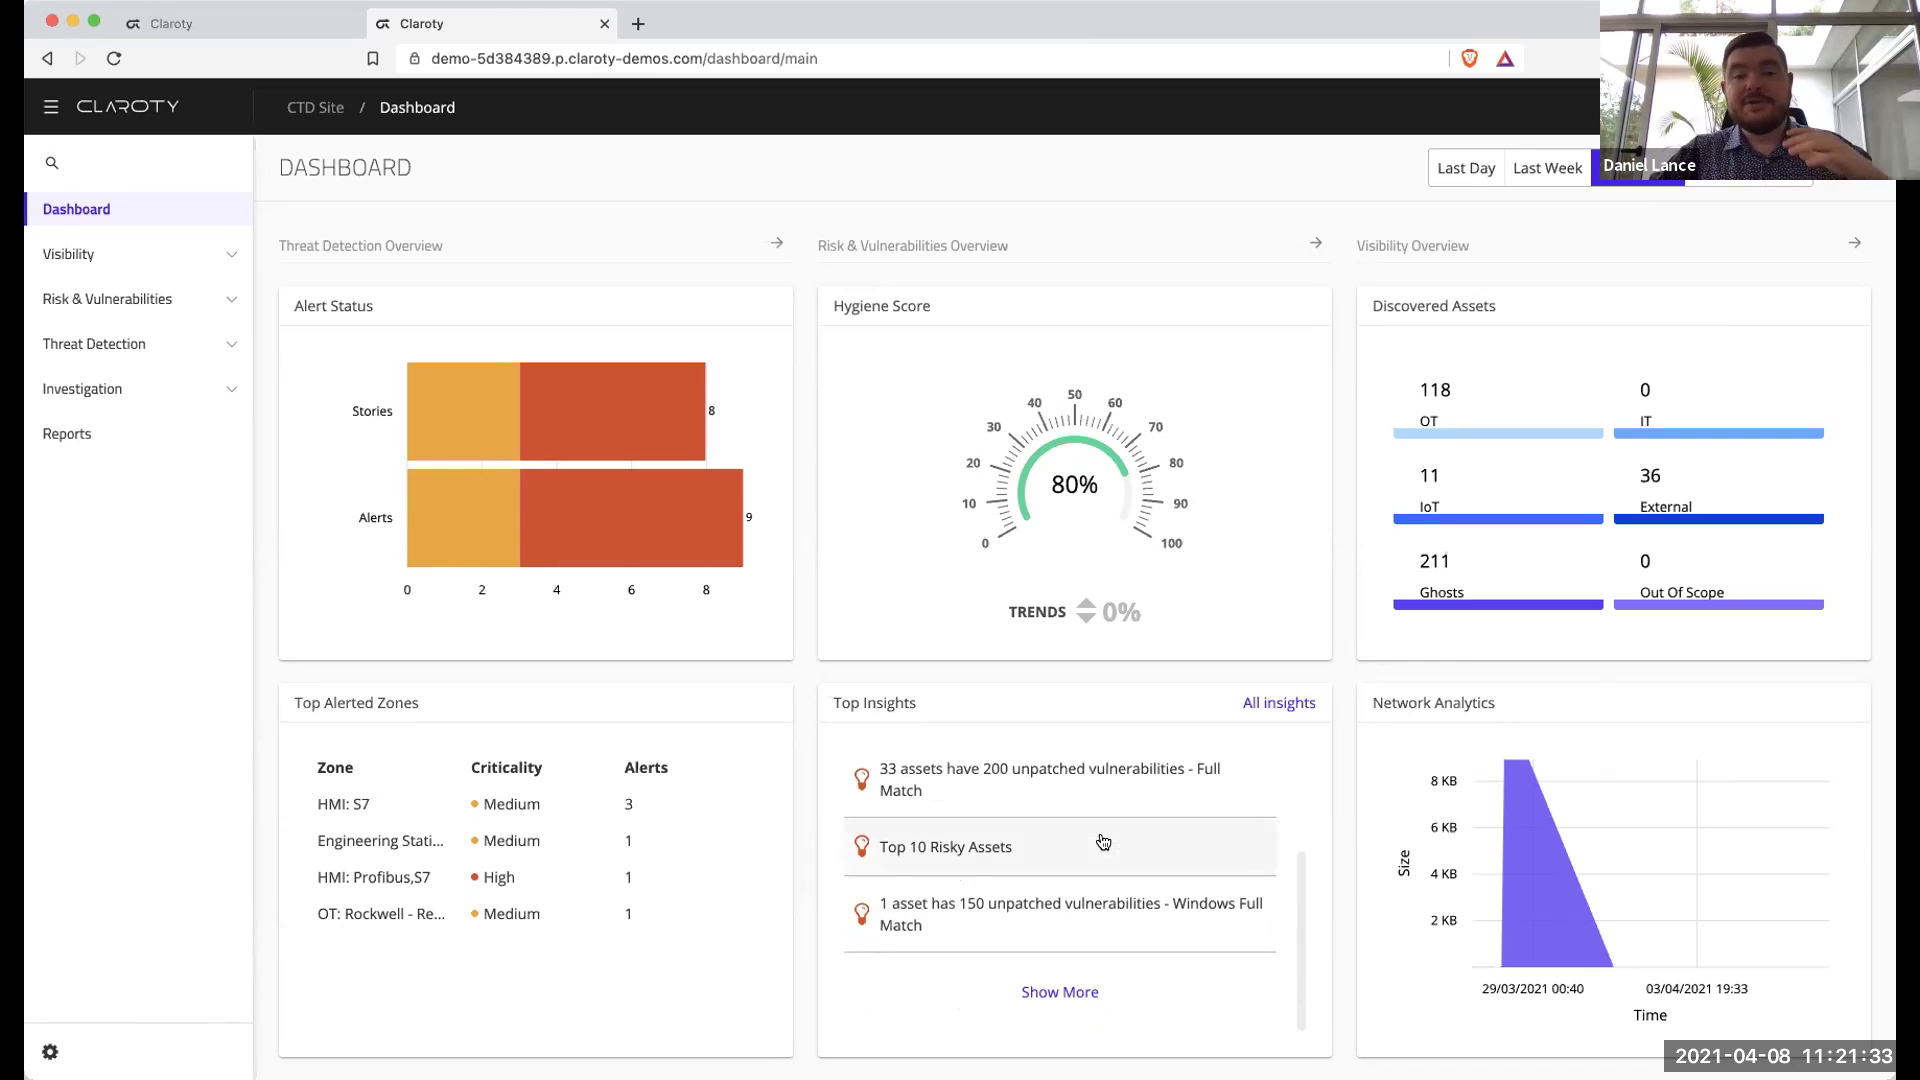
scroll(1103, 842, "up", 3)
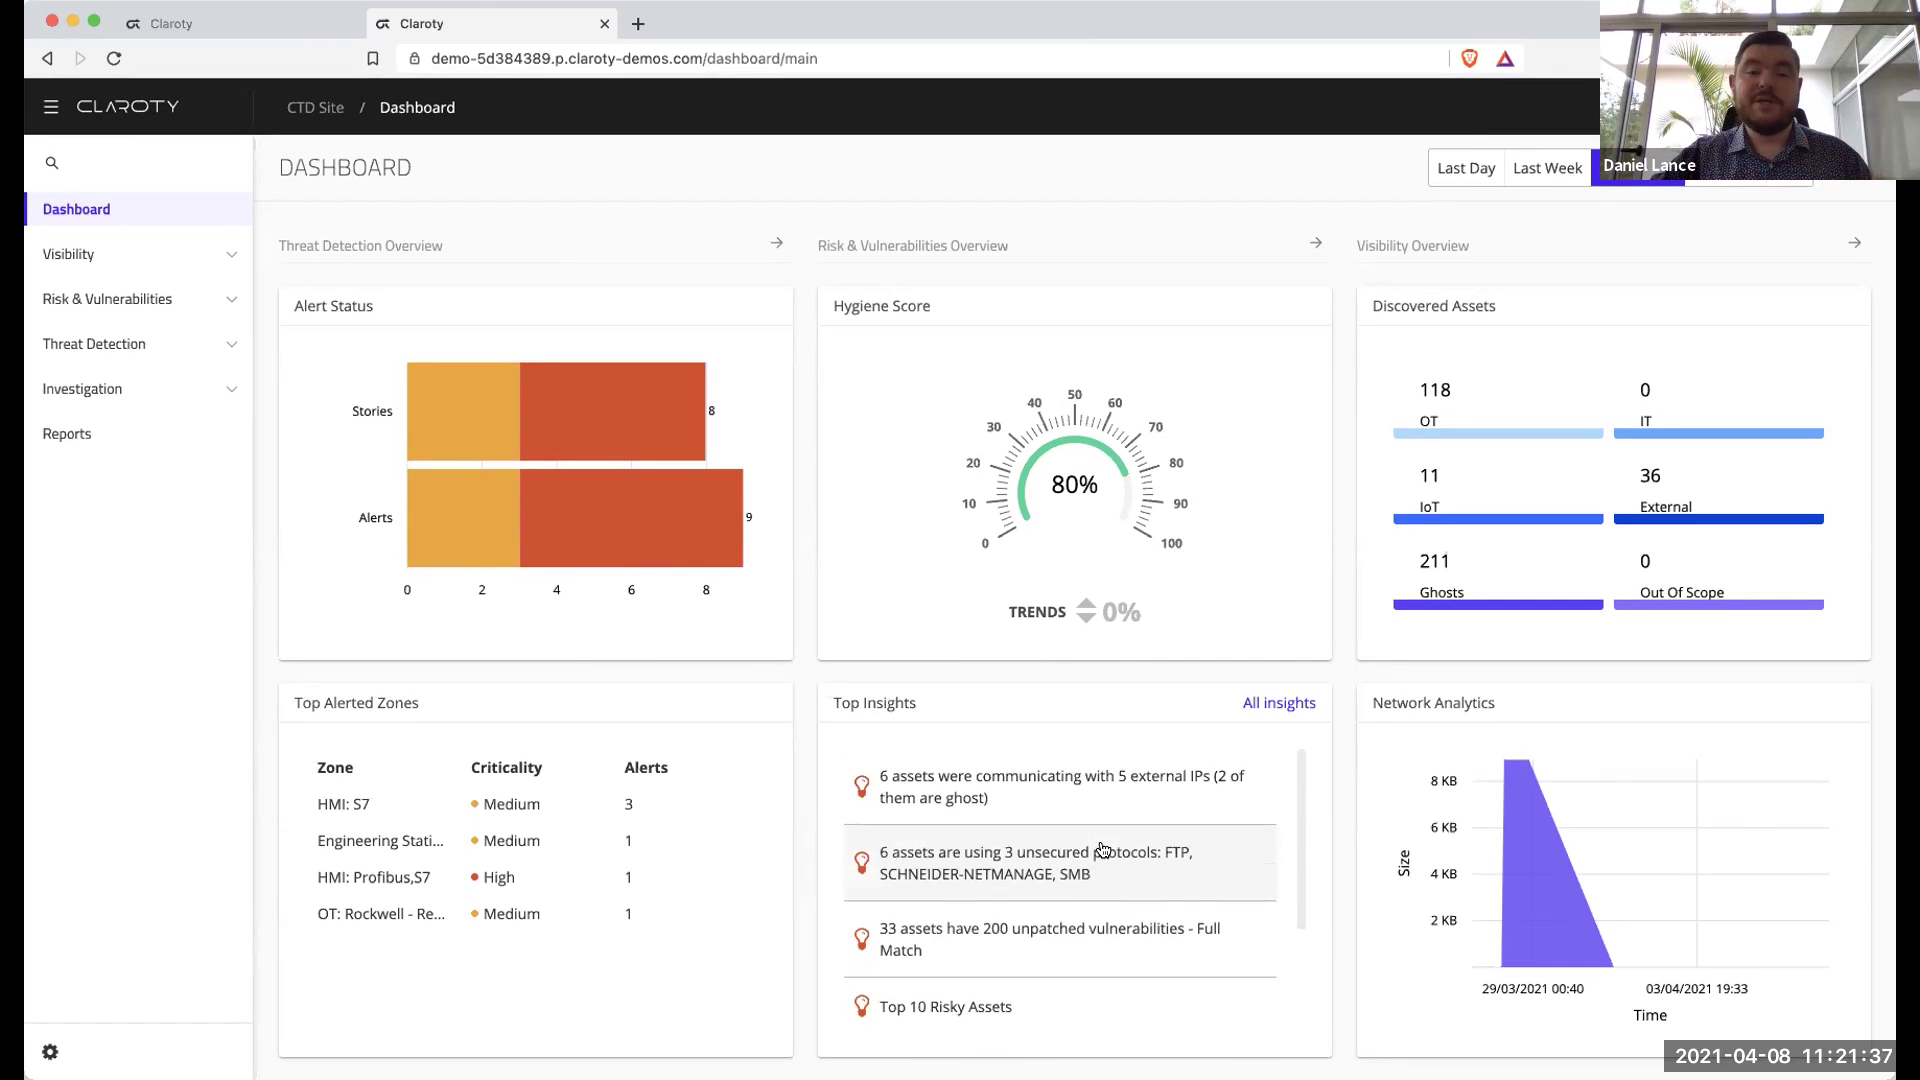
scroll(1103, 850, "down", 1)
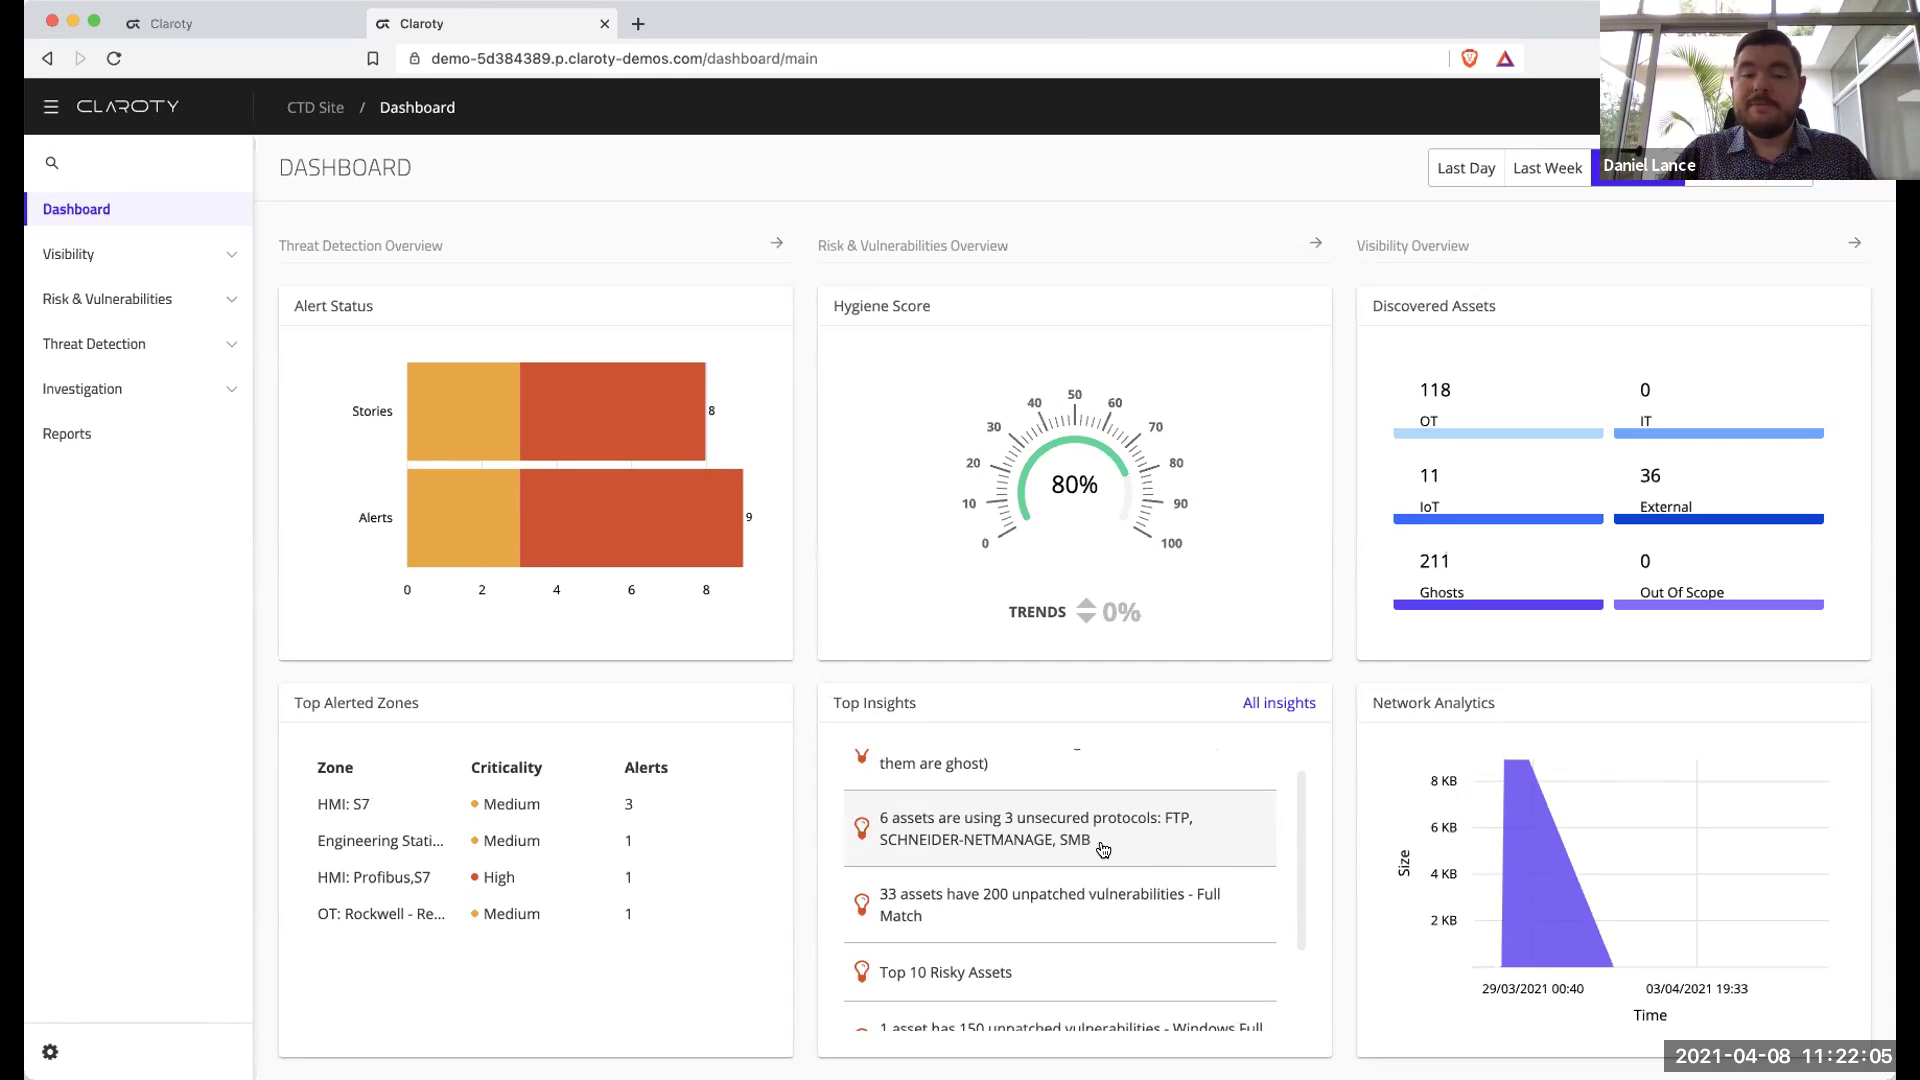
scroll(1103, 849, "up", 1)
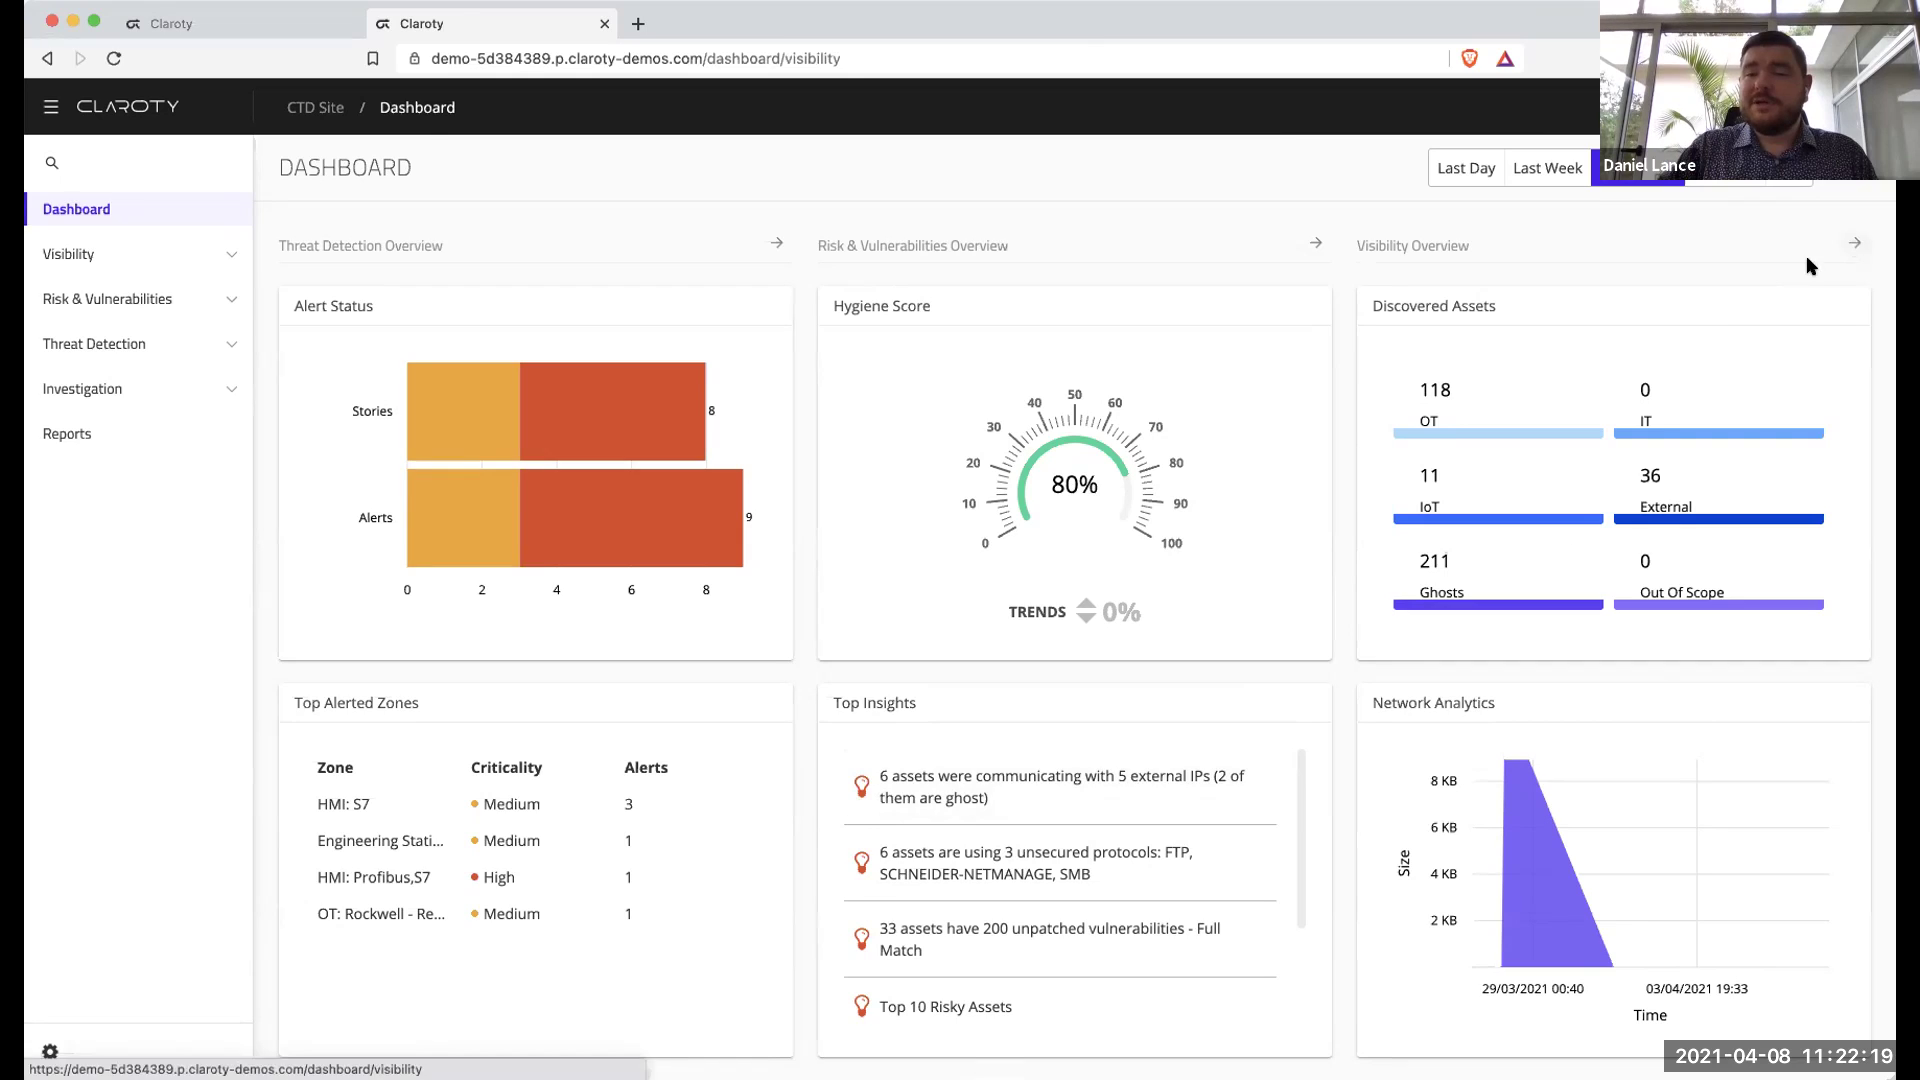
left_click(1853, 246)
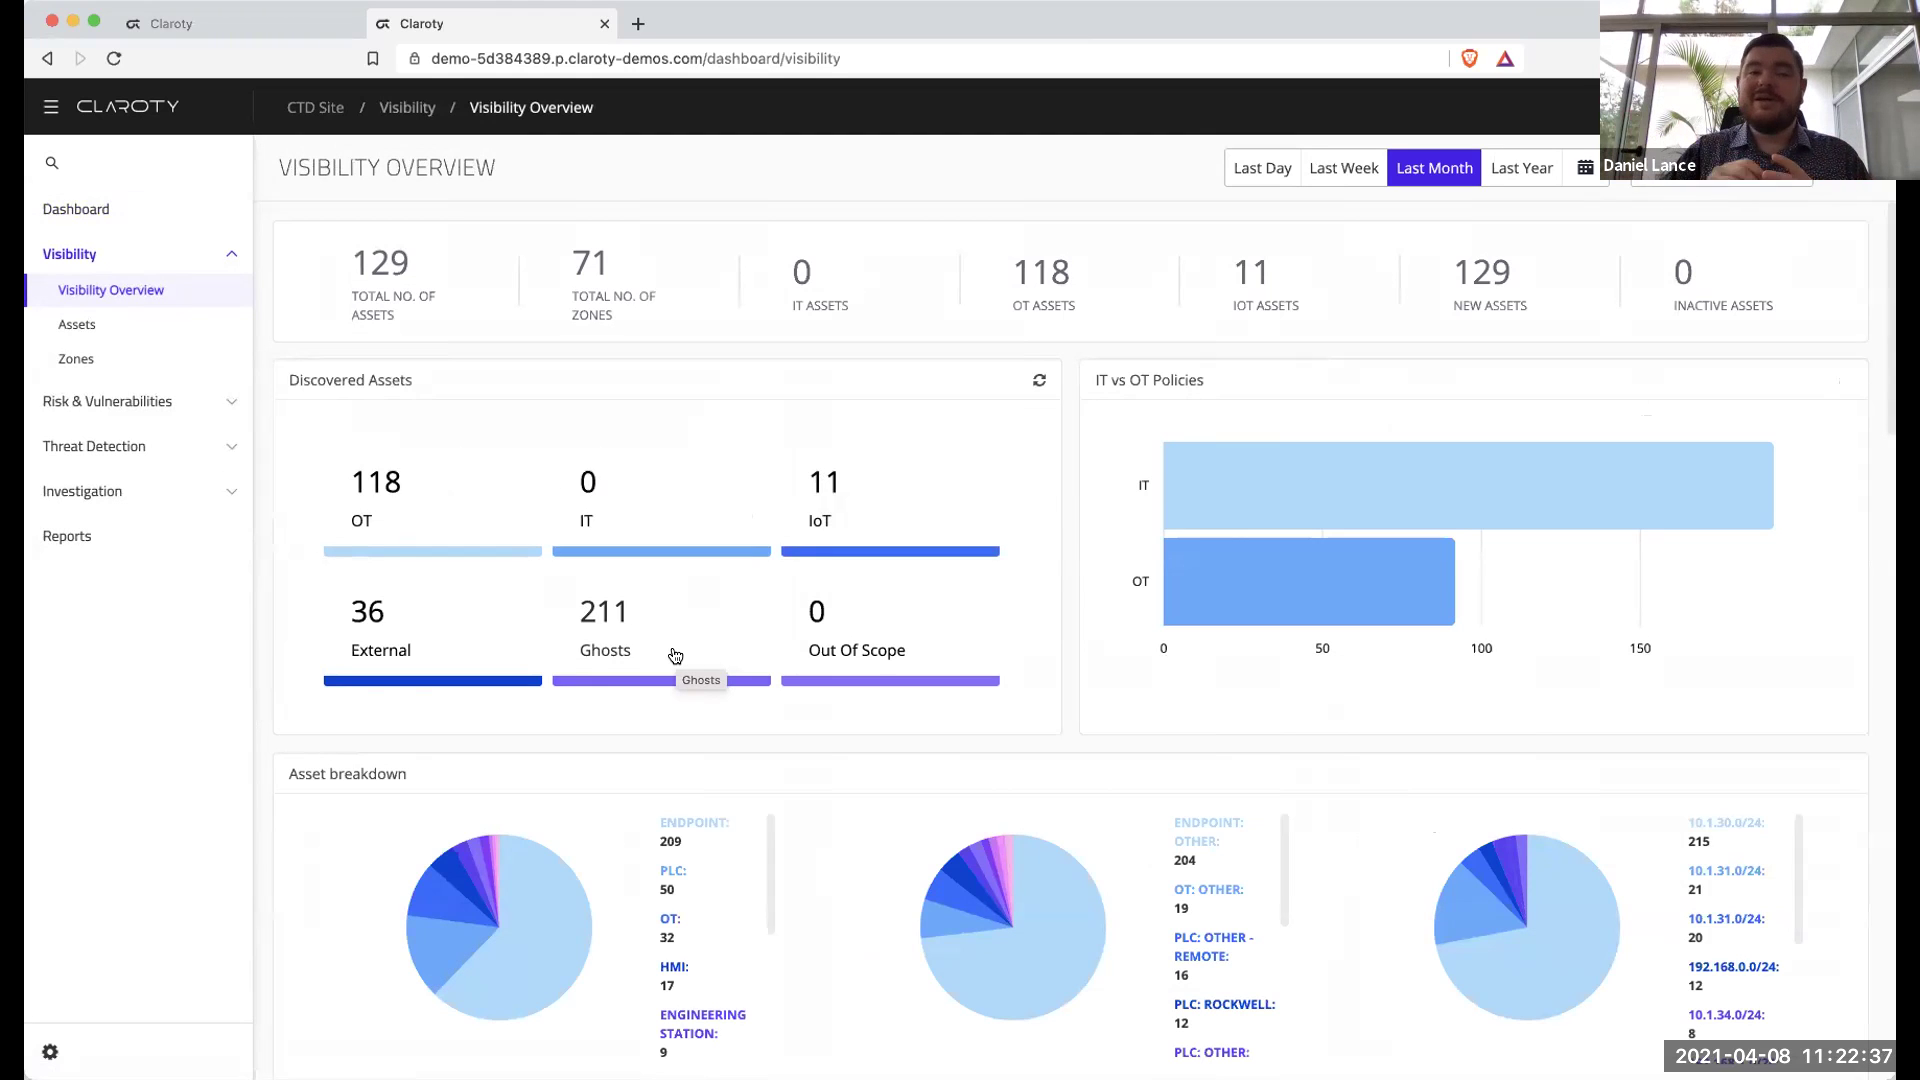
scroll(675, 655, "down", 3)
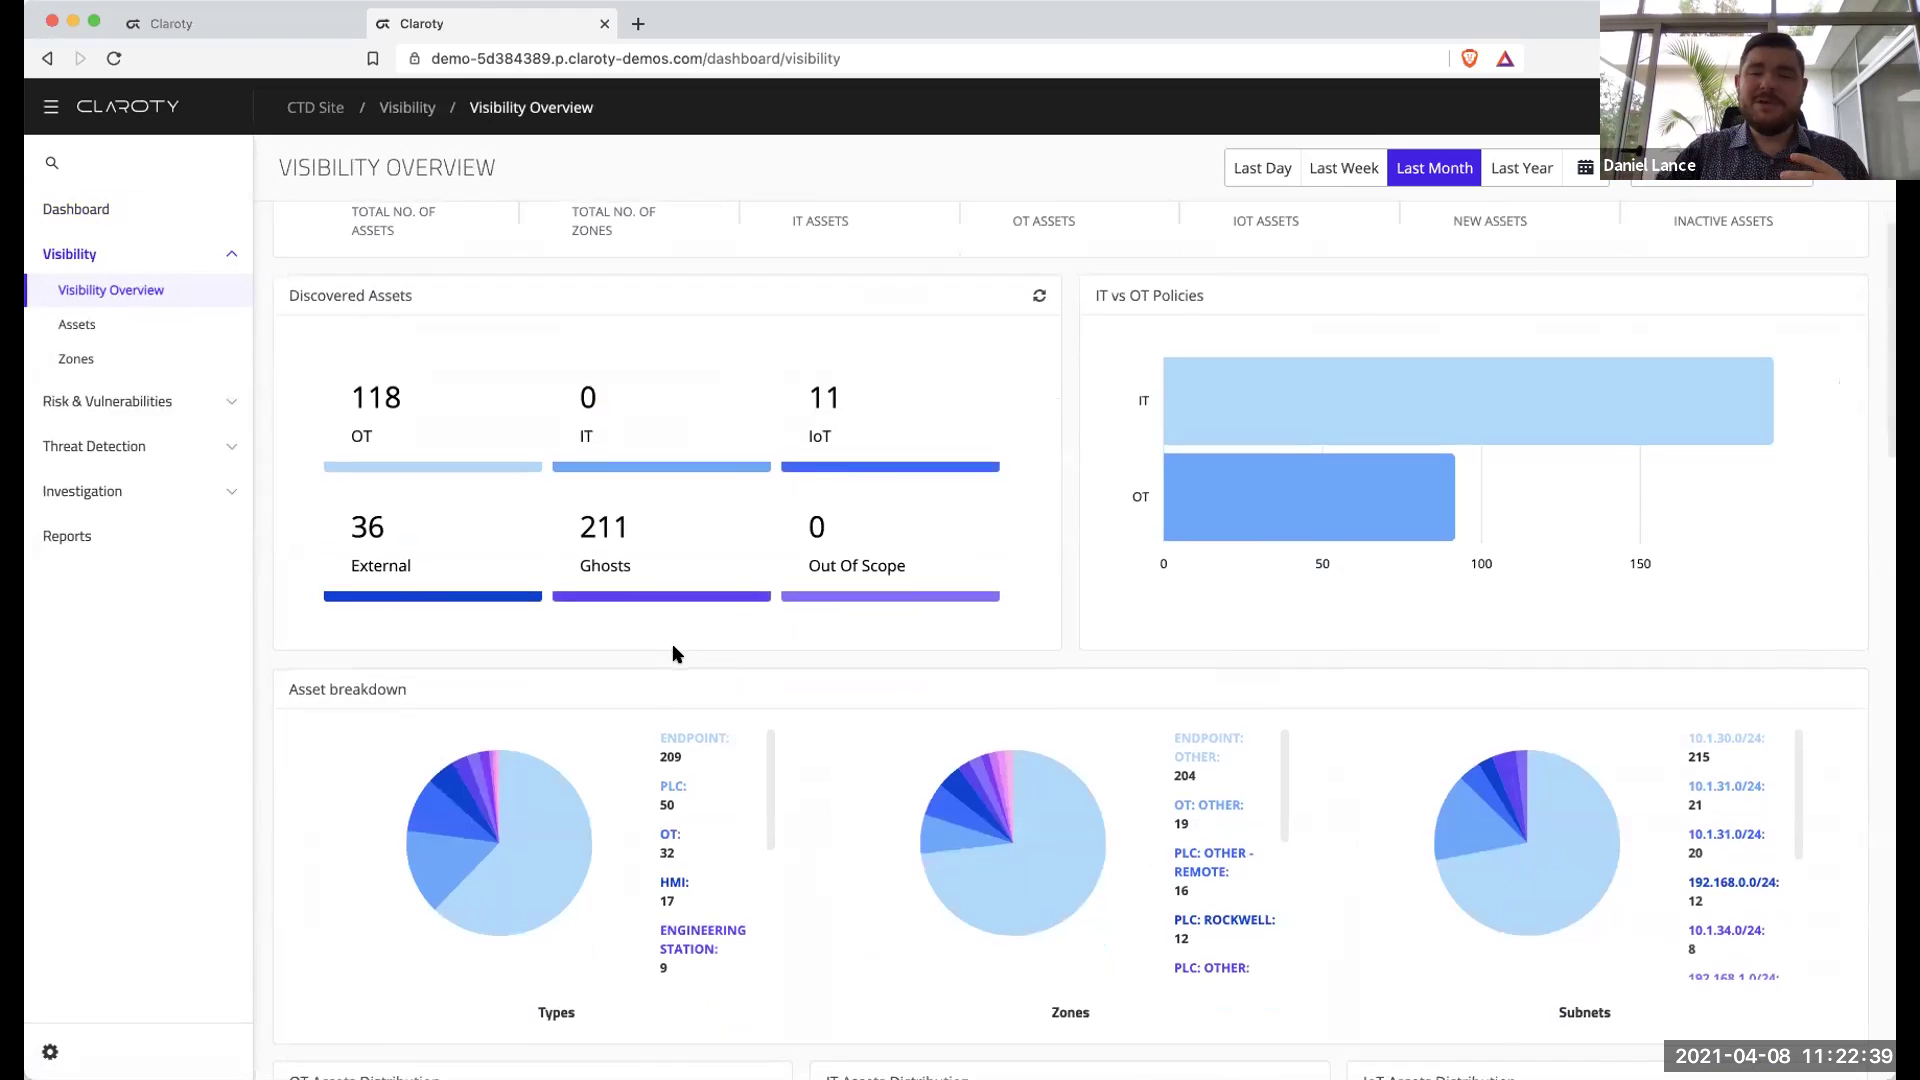
scroll(675, 655, "down", 1)
scroll(675, 655, "down", 2)
scroll(675, 654, "up", 2)
scroll(813, 621, "down", 1)
scroll(814, 626, "down", 5)
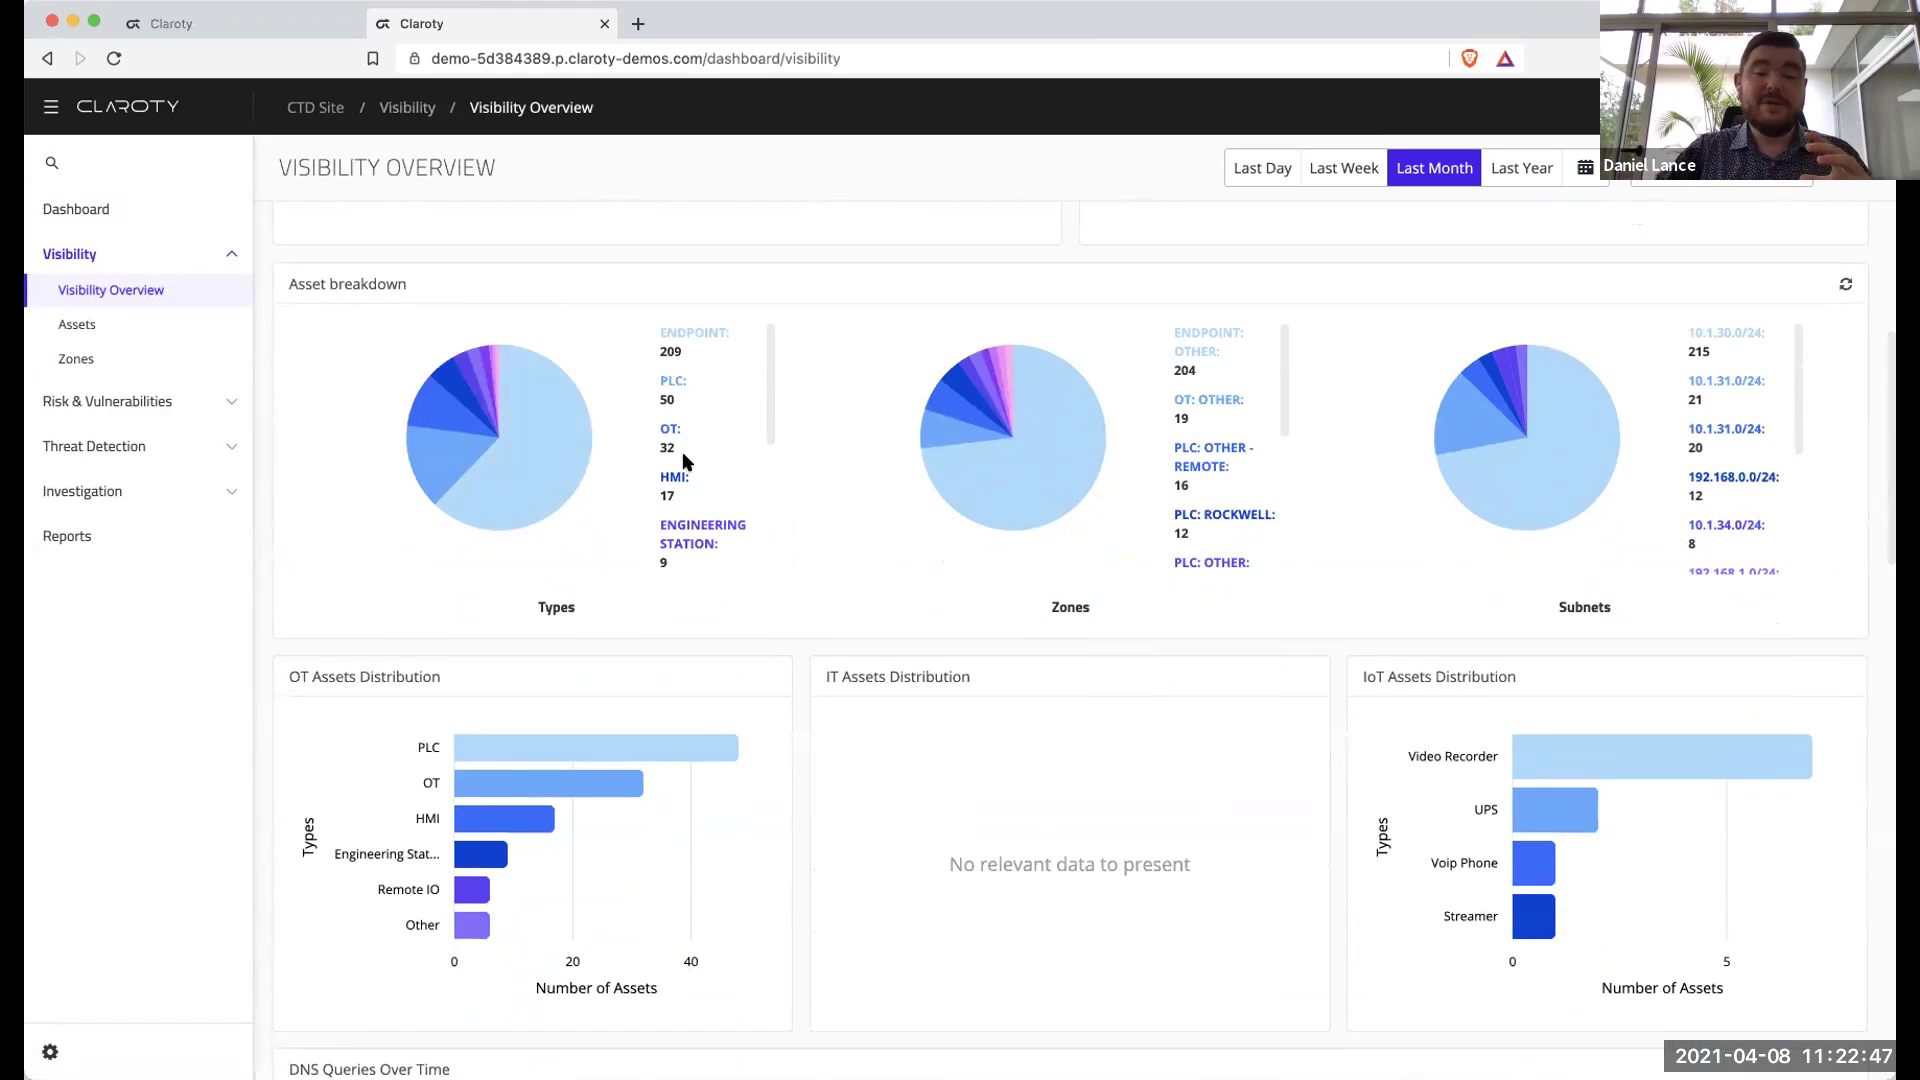
scroll(680, 452, "down", 3)
scroll(680, 458, "down", 1)
scroll(679, 458, "up", 1)
scroll(1215, 458, "down", 5)
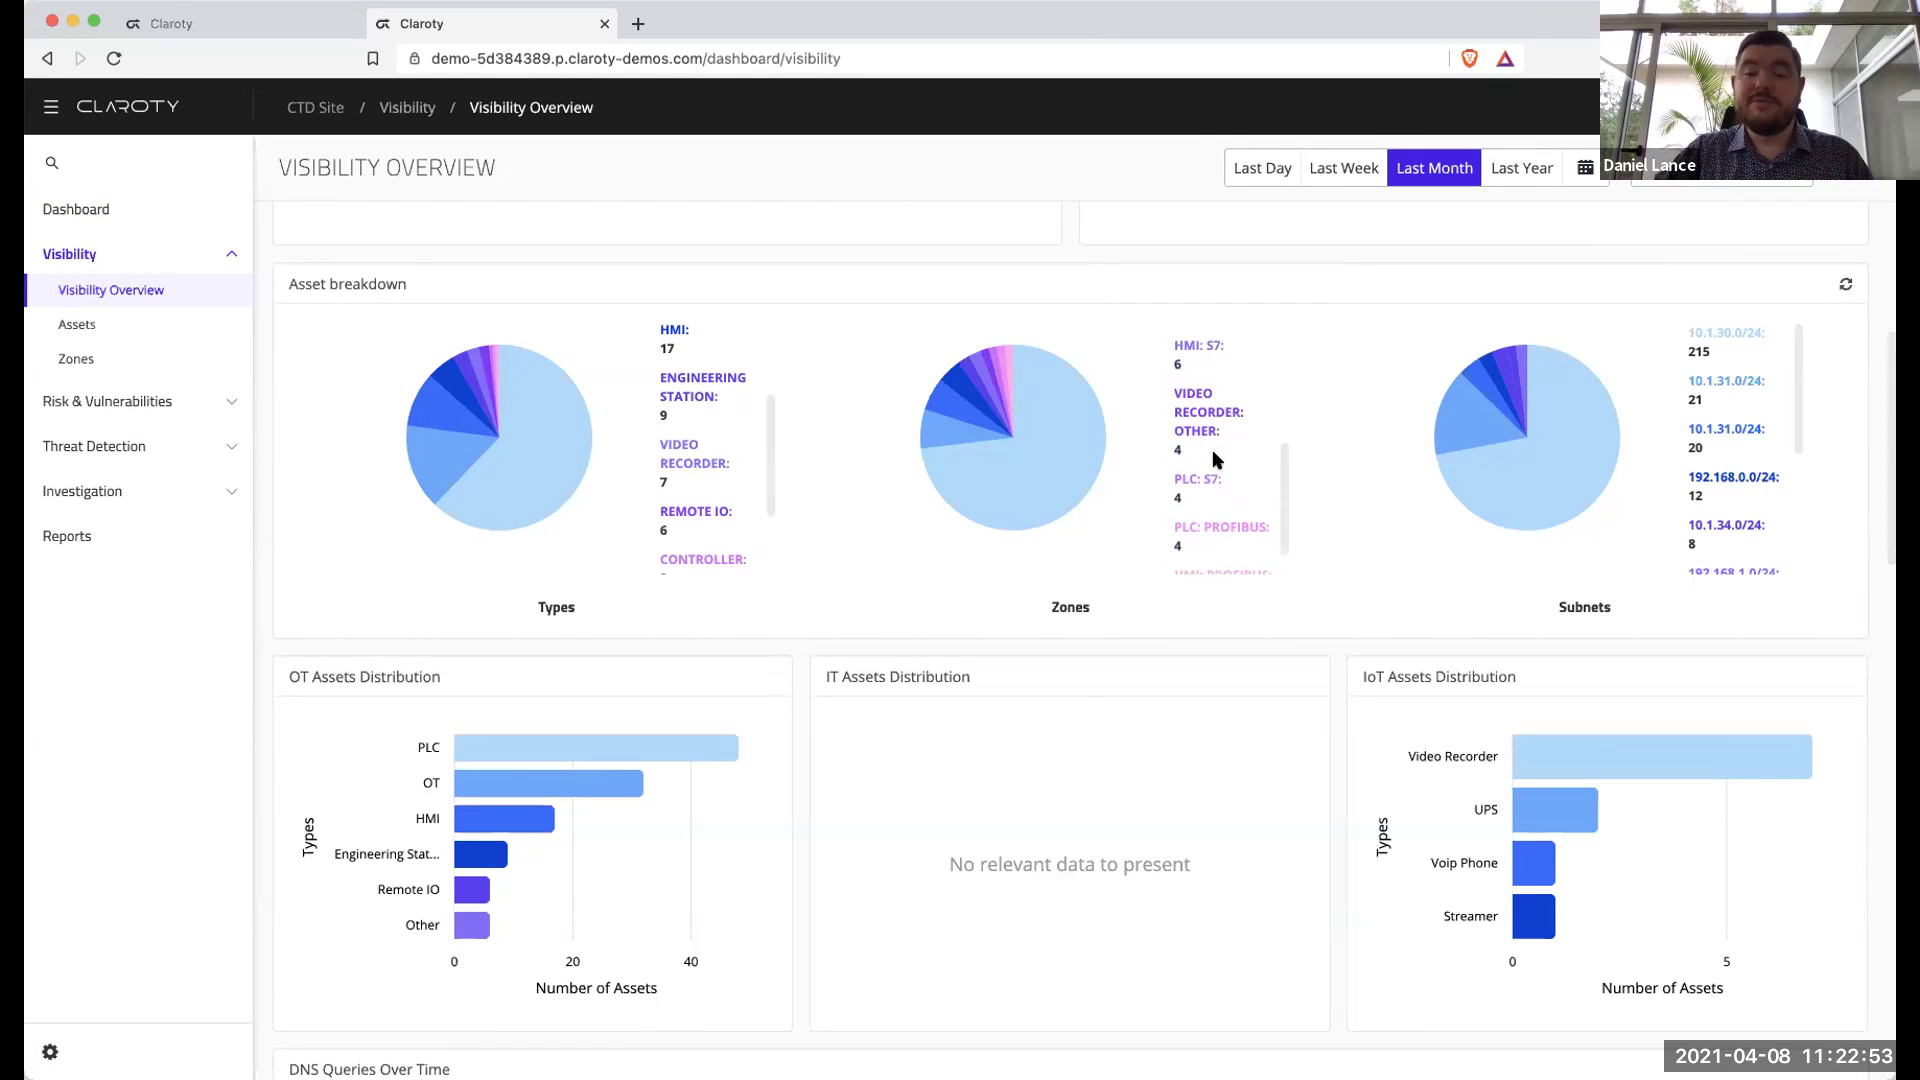
scroll(1213, 455, "down", 1)
scroll(1216, 459, "up", 5)
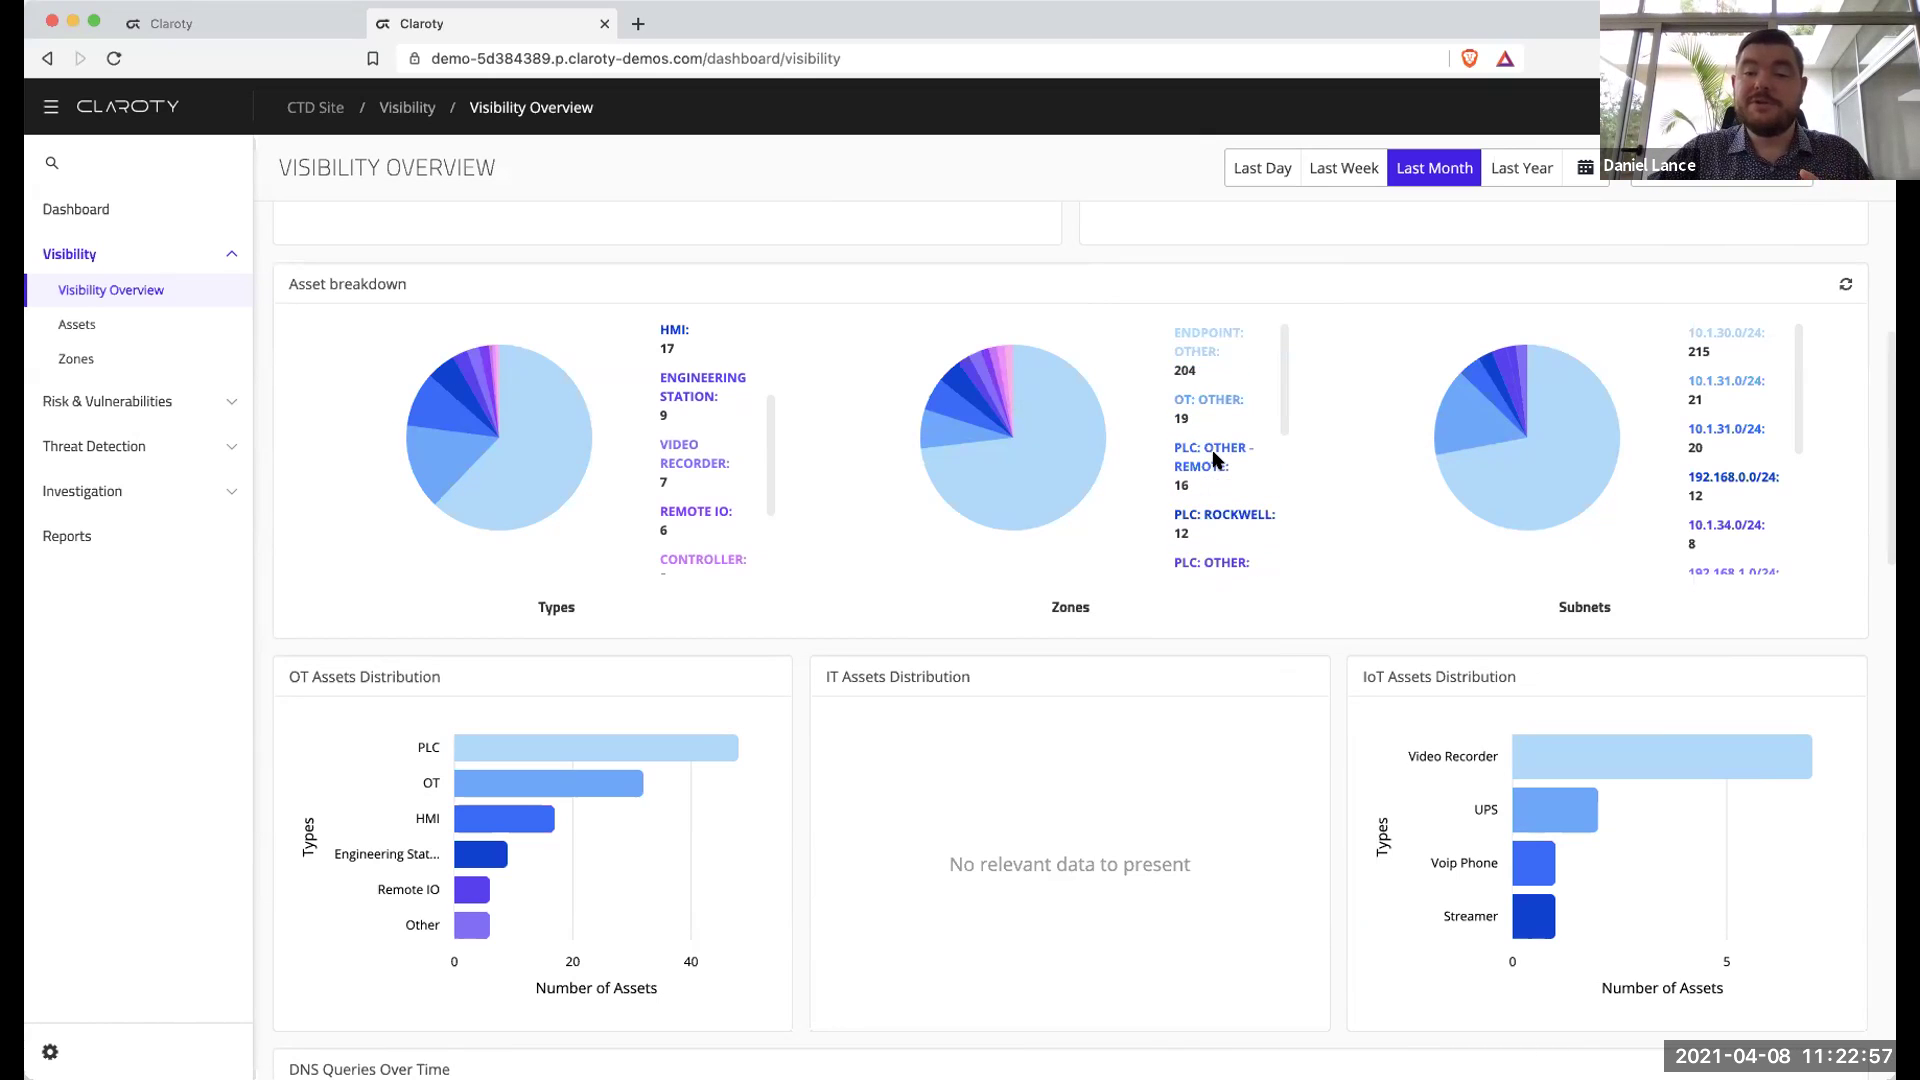
scroll(1278, 722, "down", 3)
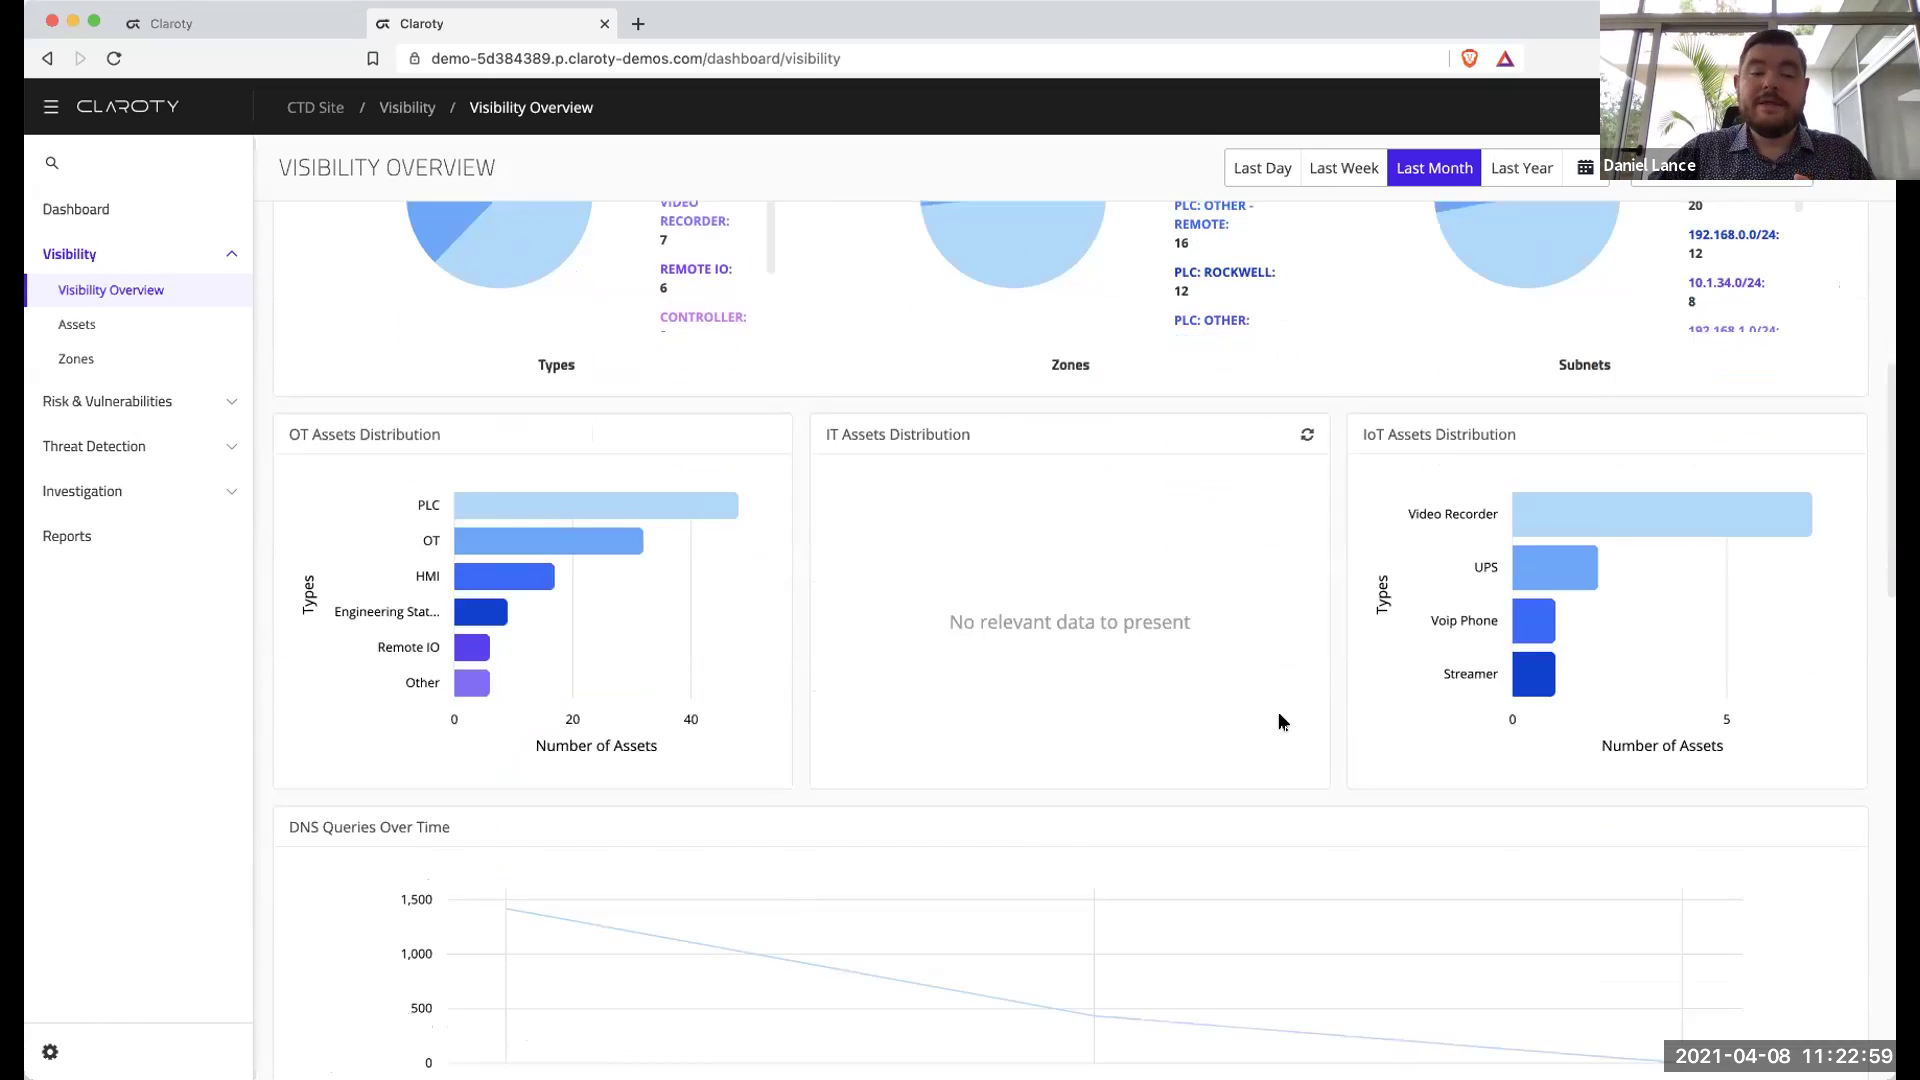
scroll(1281, 720, "down", 8)
scroll(1278, 720, "down", 3)
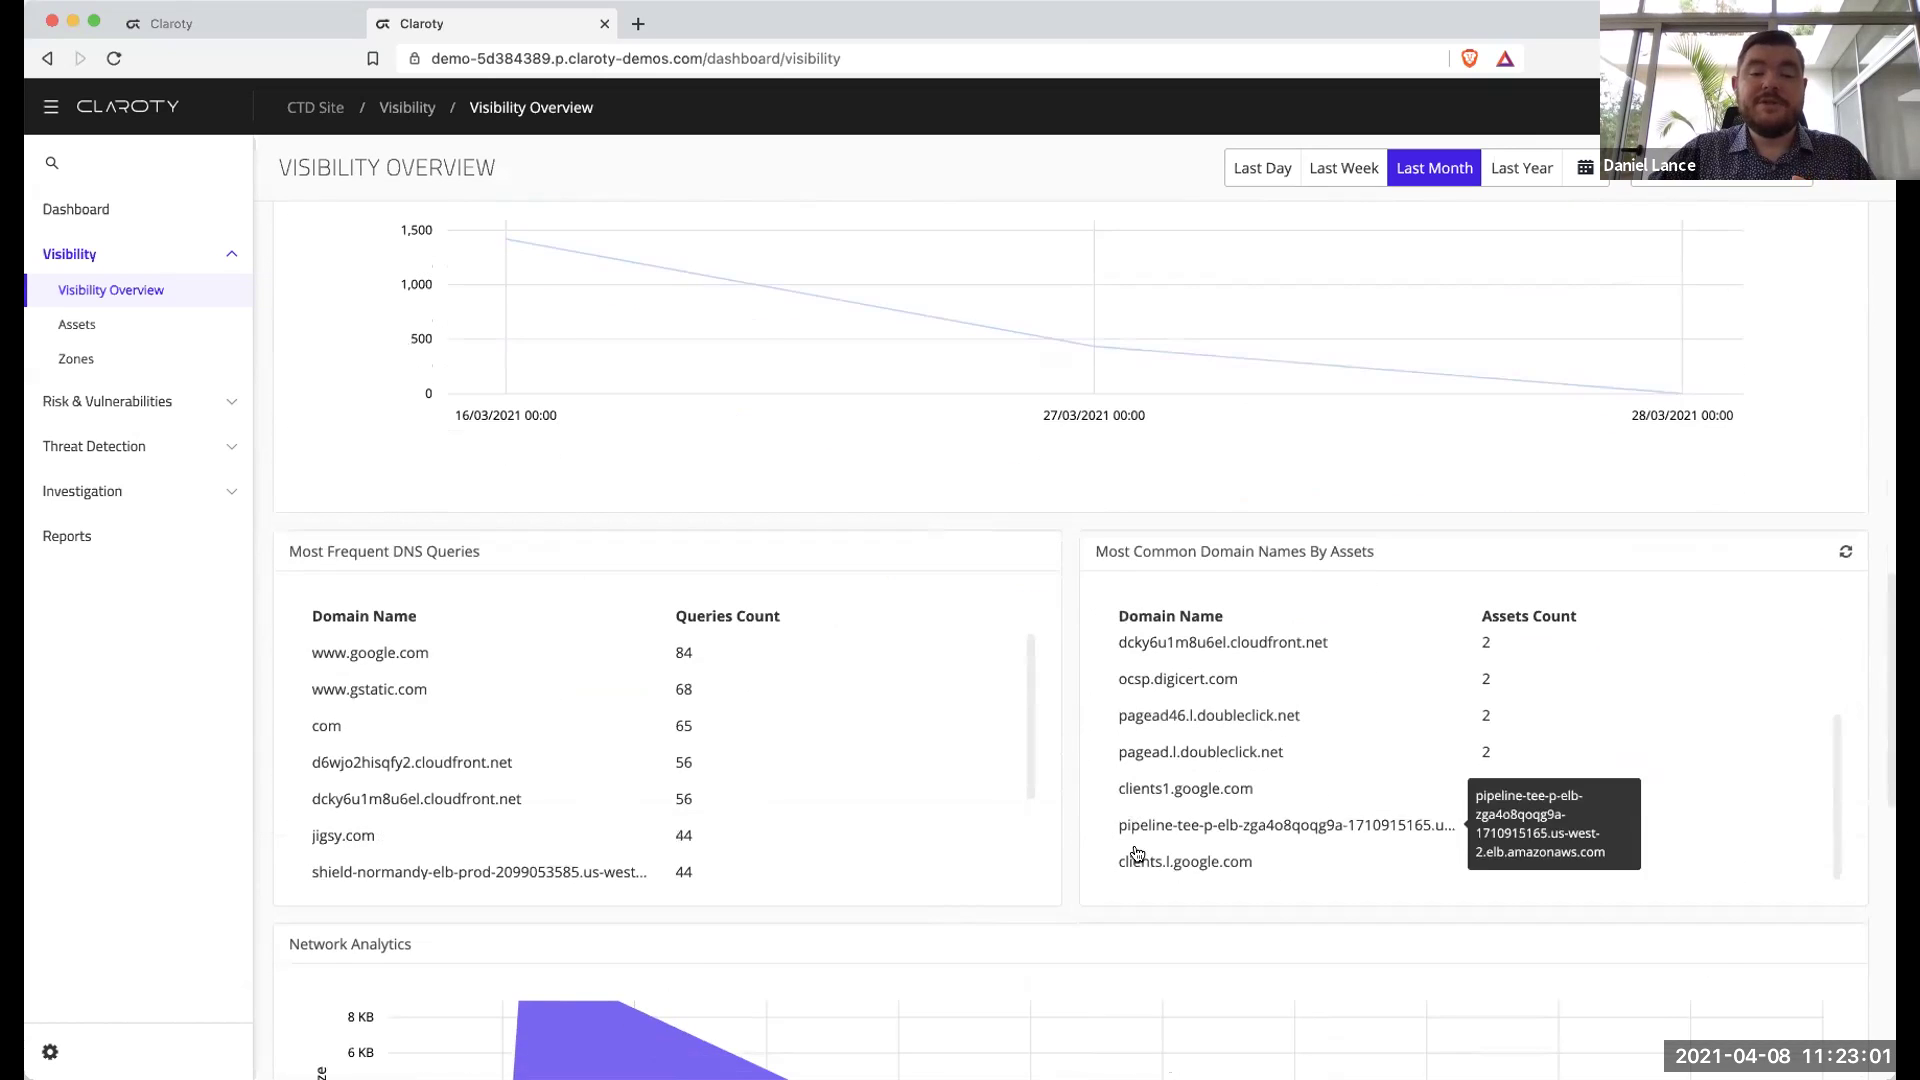
scroll(1078, 734, "down", 2)
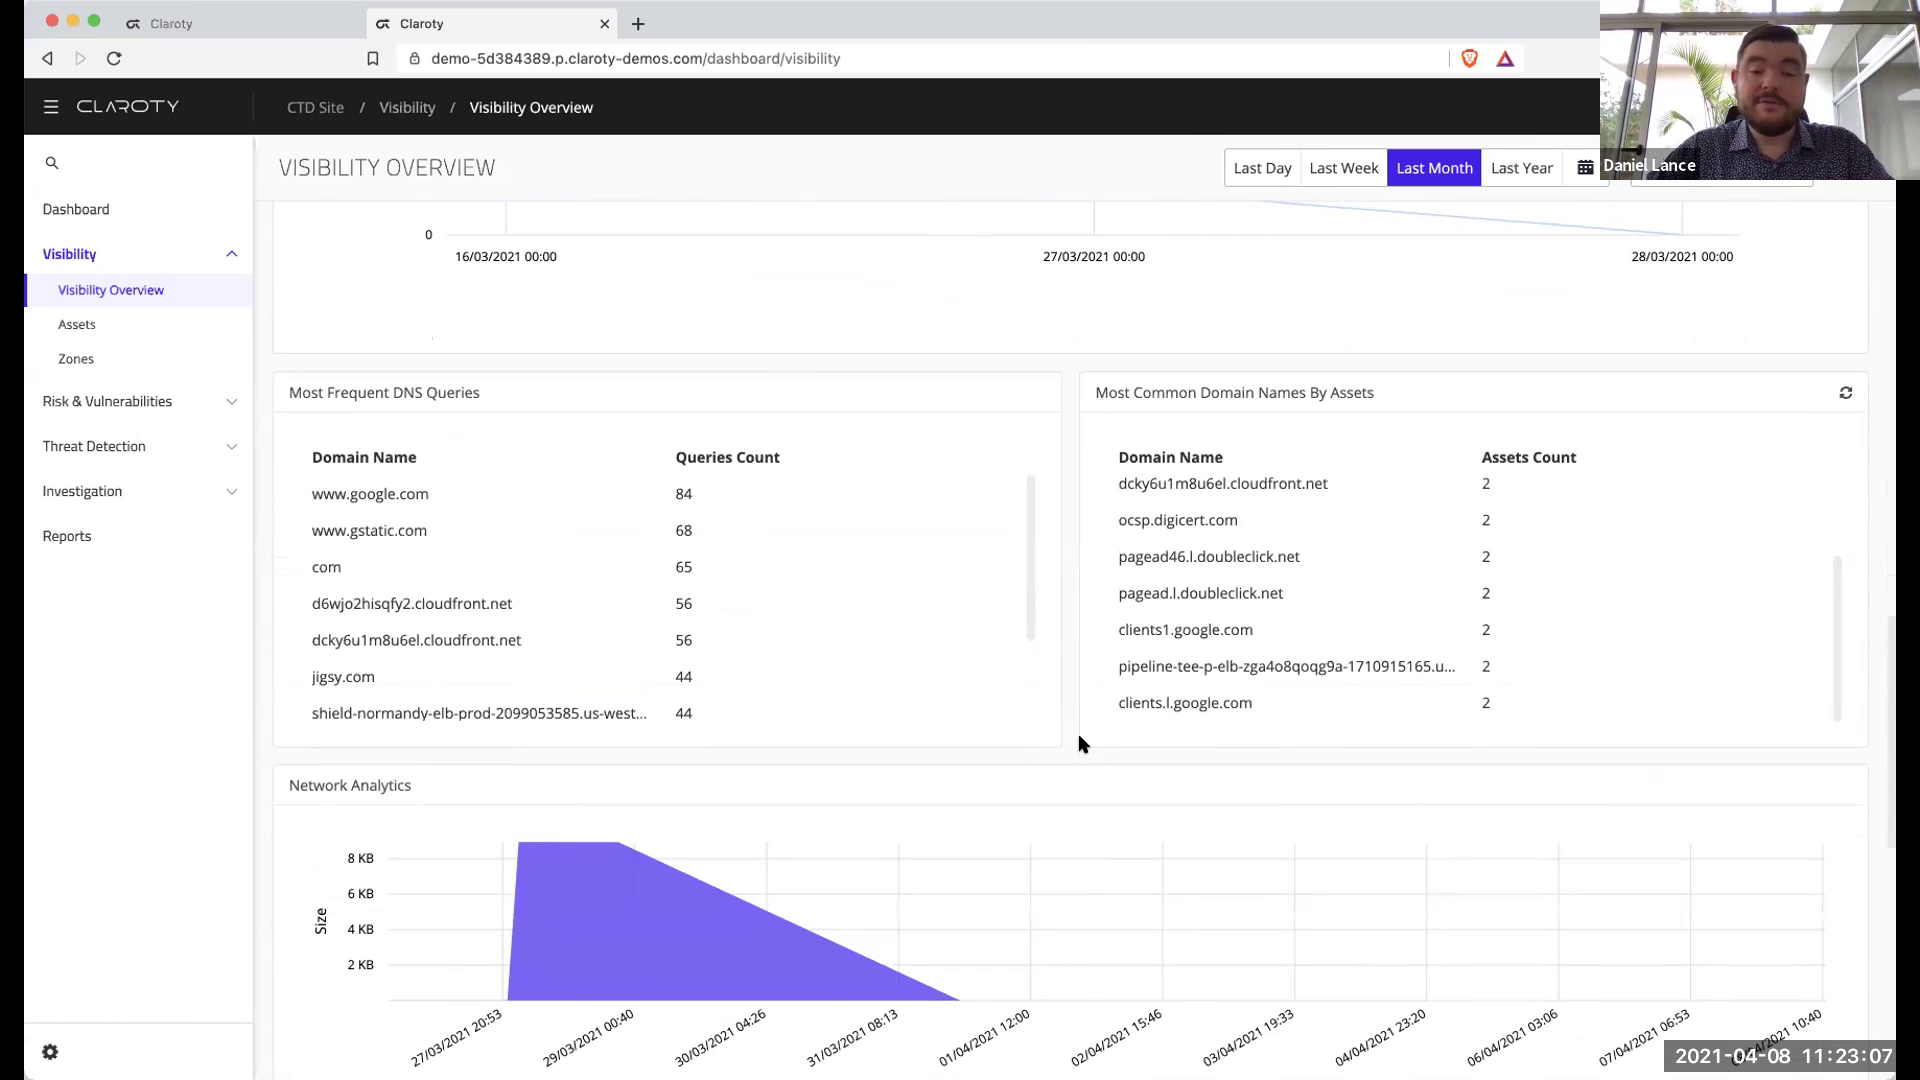
scroll(1185, 685, "up", 3)
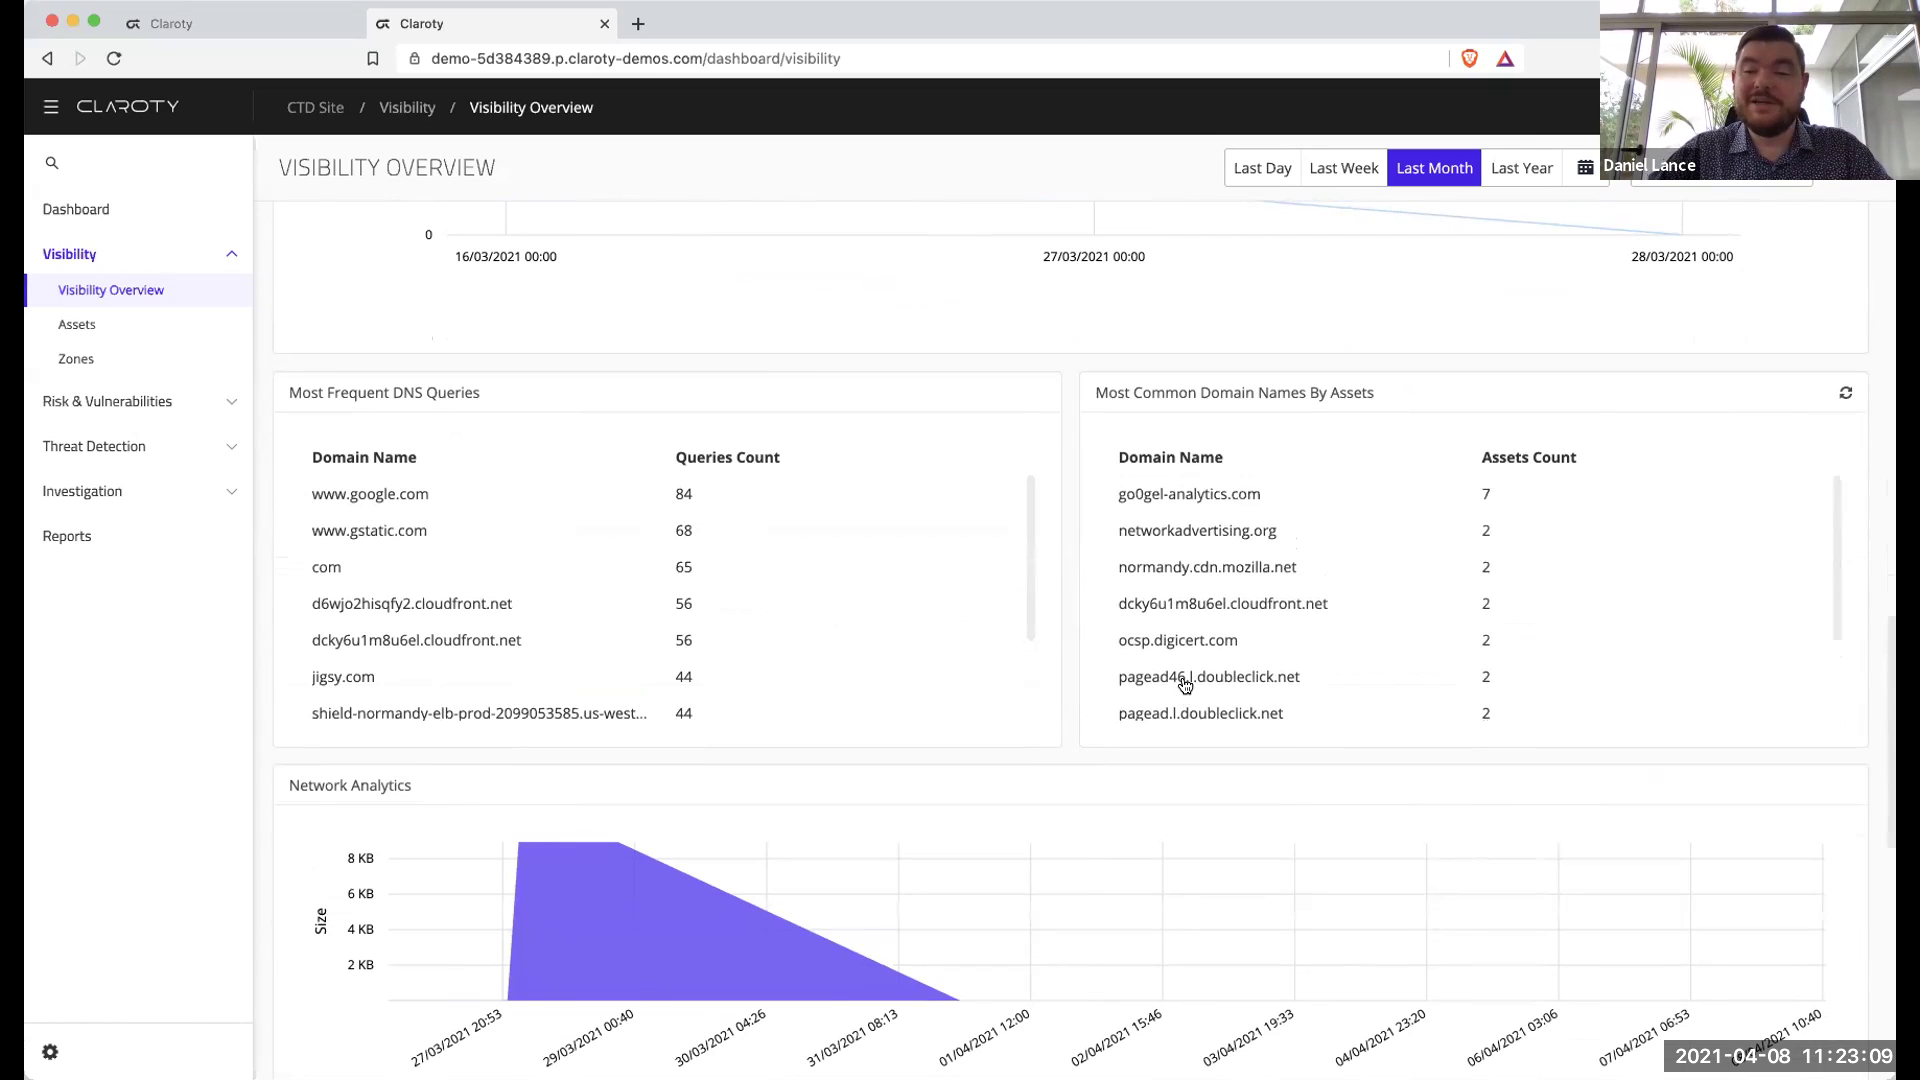
scroll(1030, 690, "up", 1)
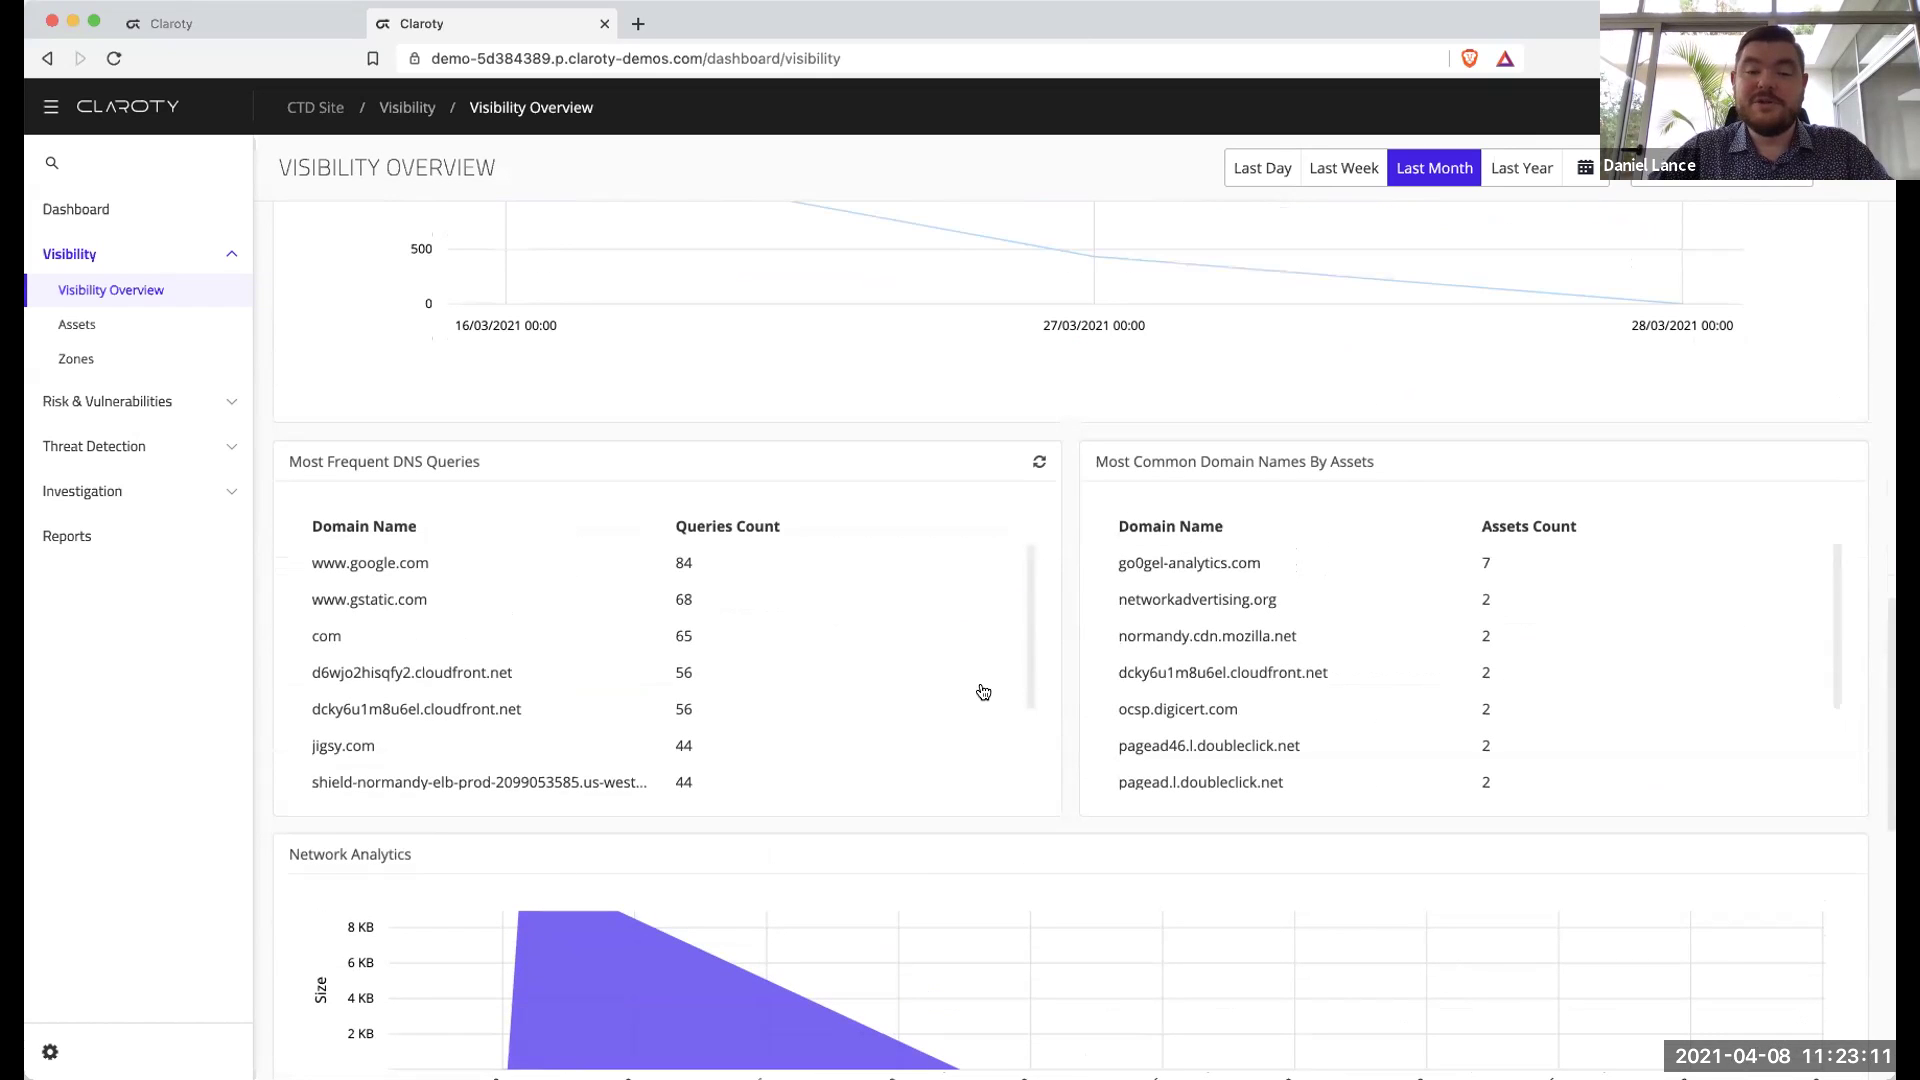
scroll(979, 673, "up", 1)
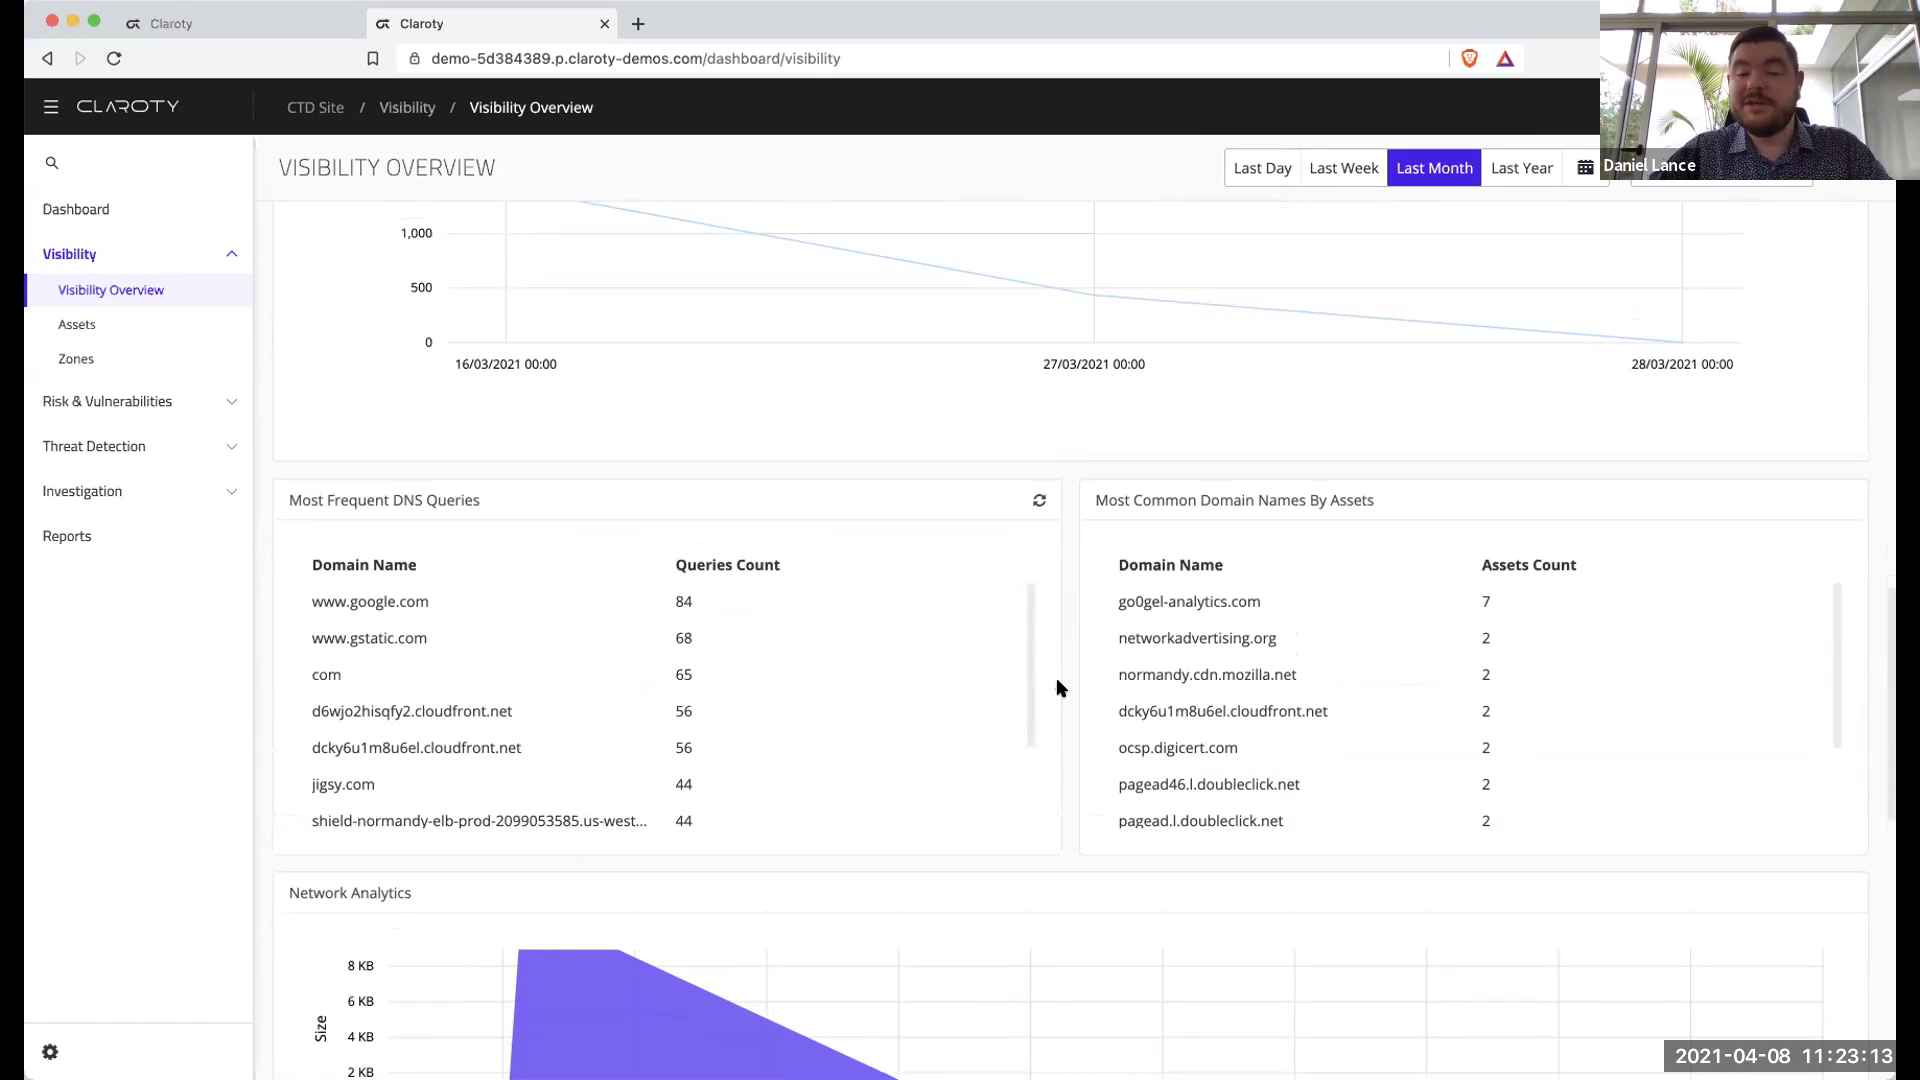
scroll(1066, 690, "down", 2)
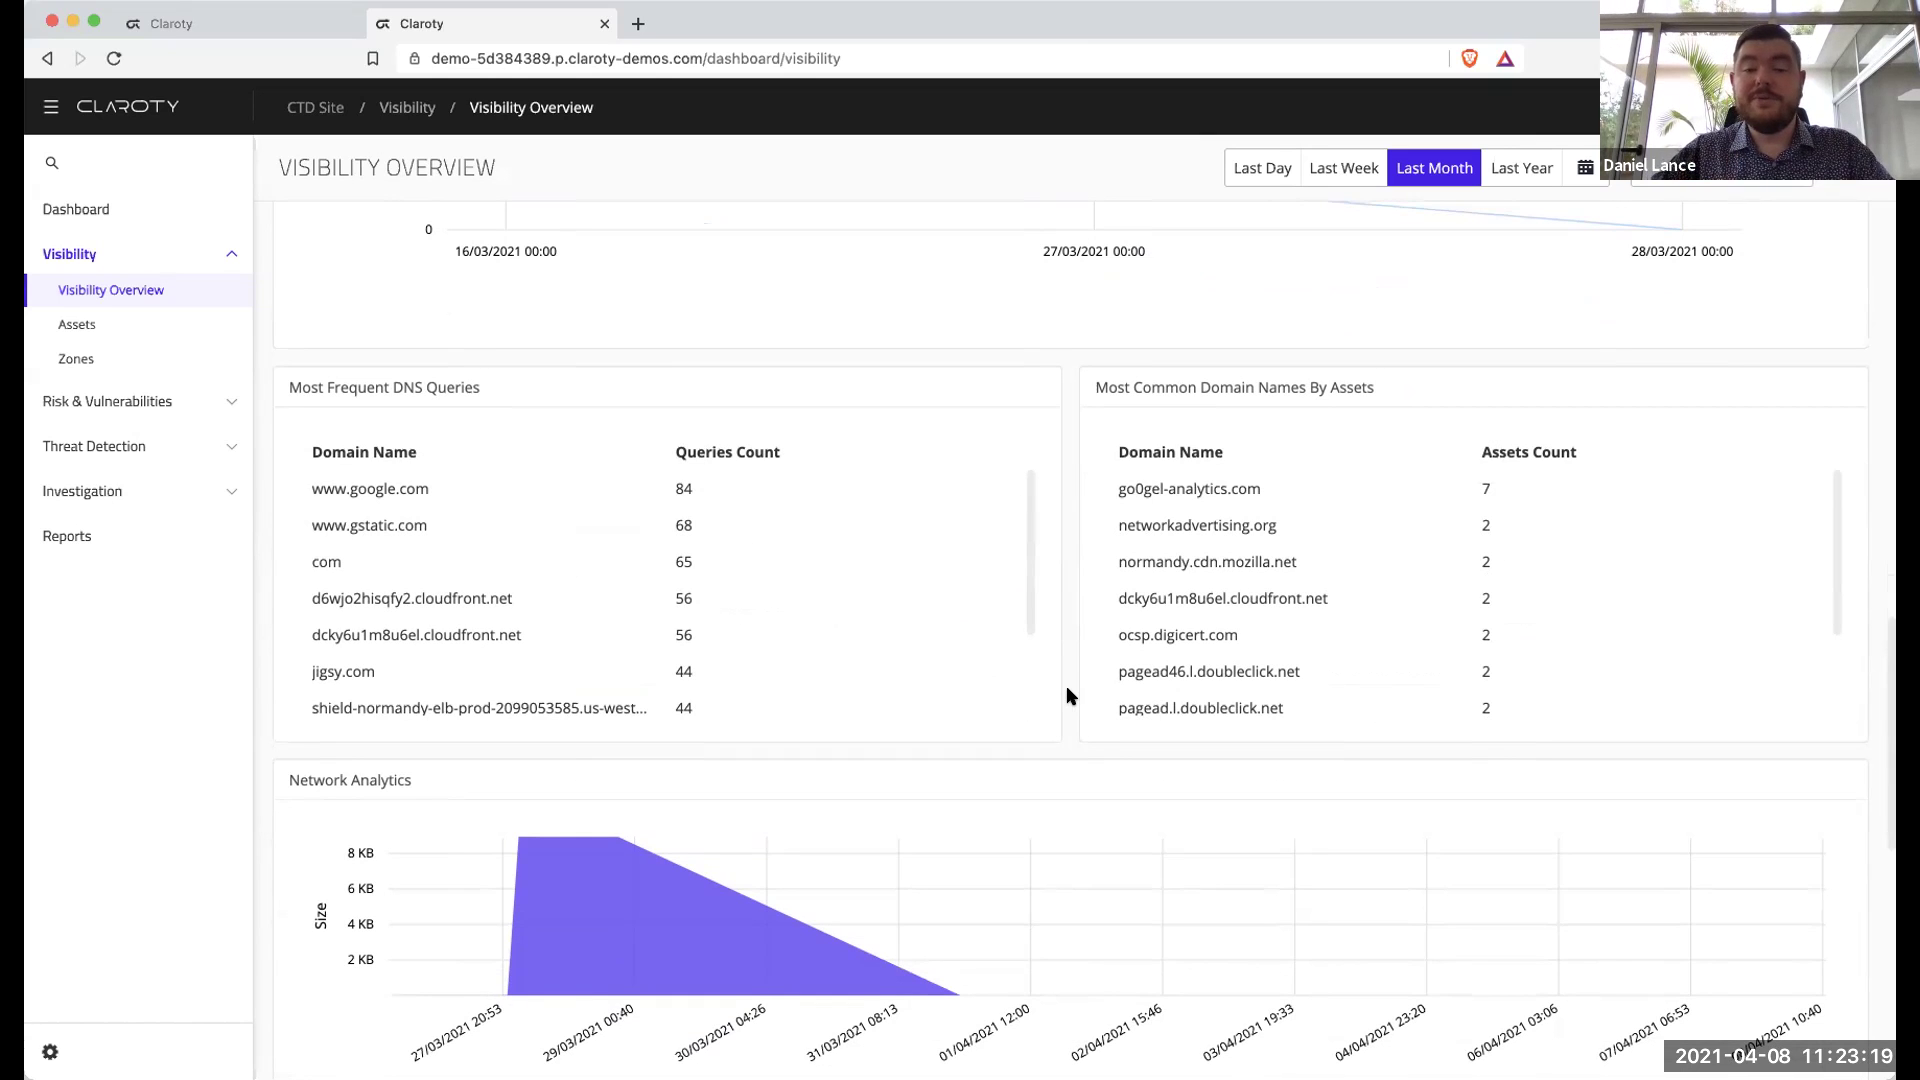
scroll(1068, 692, "down", 2)
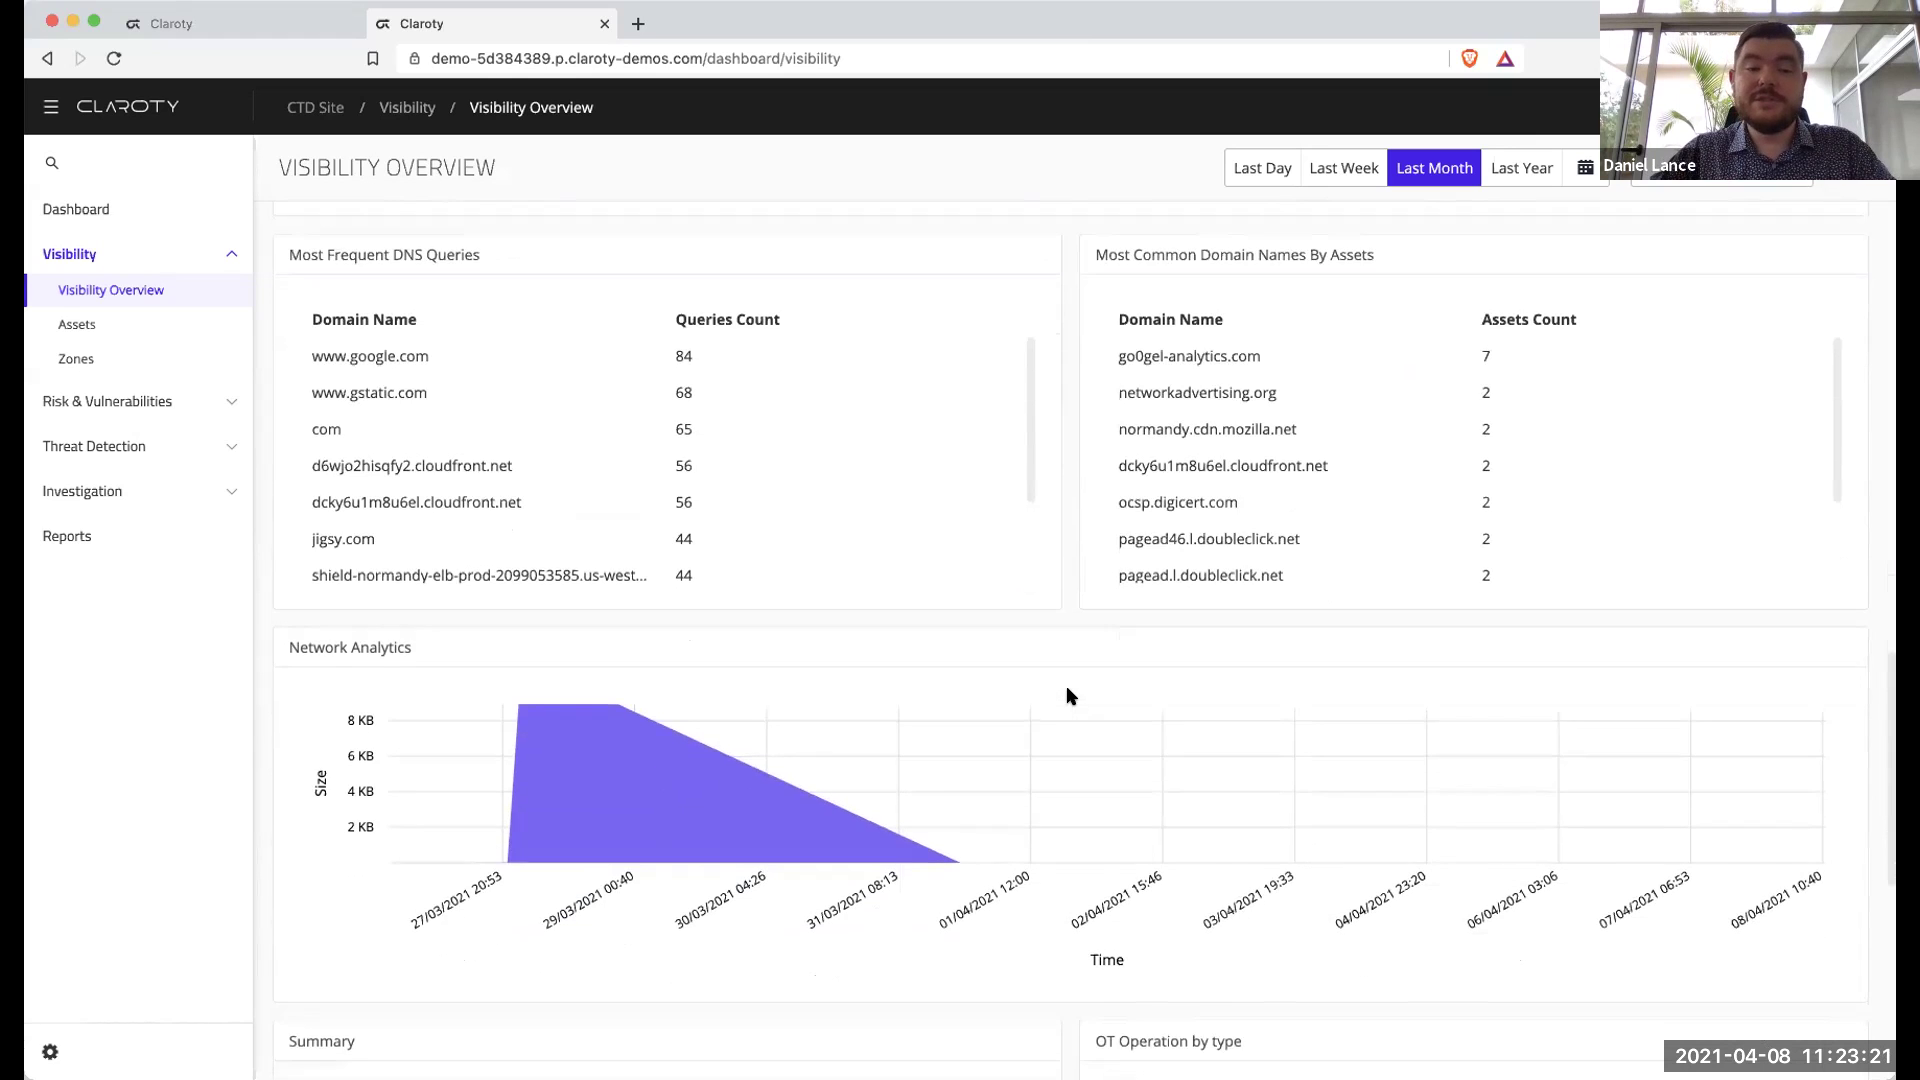
scroll(1068, 692, "down", 2)
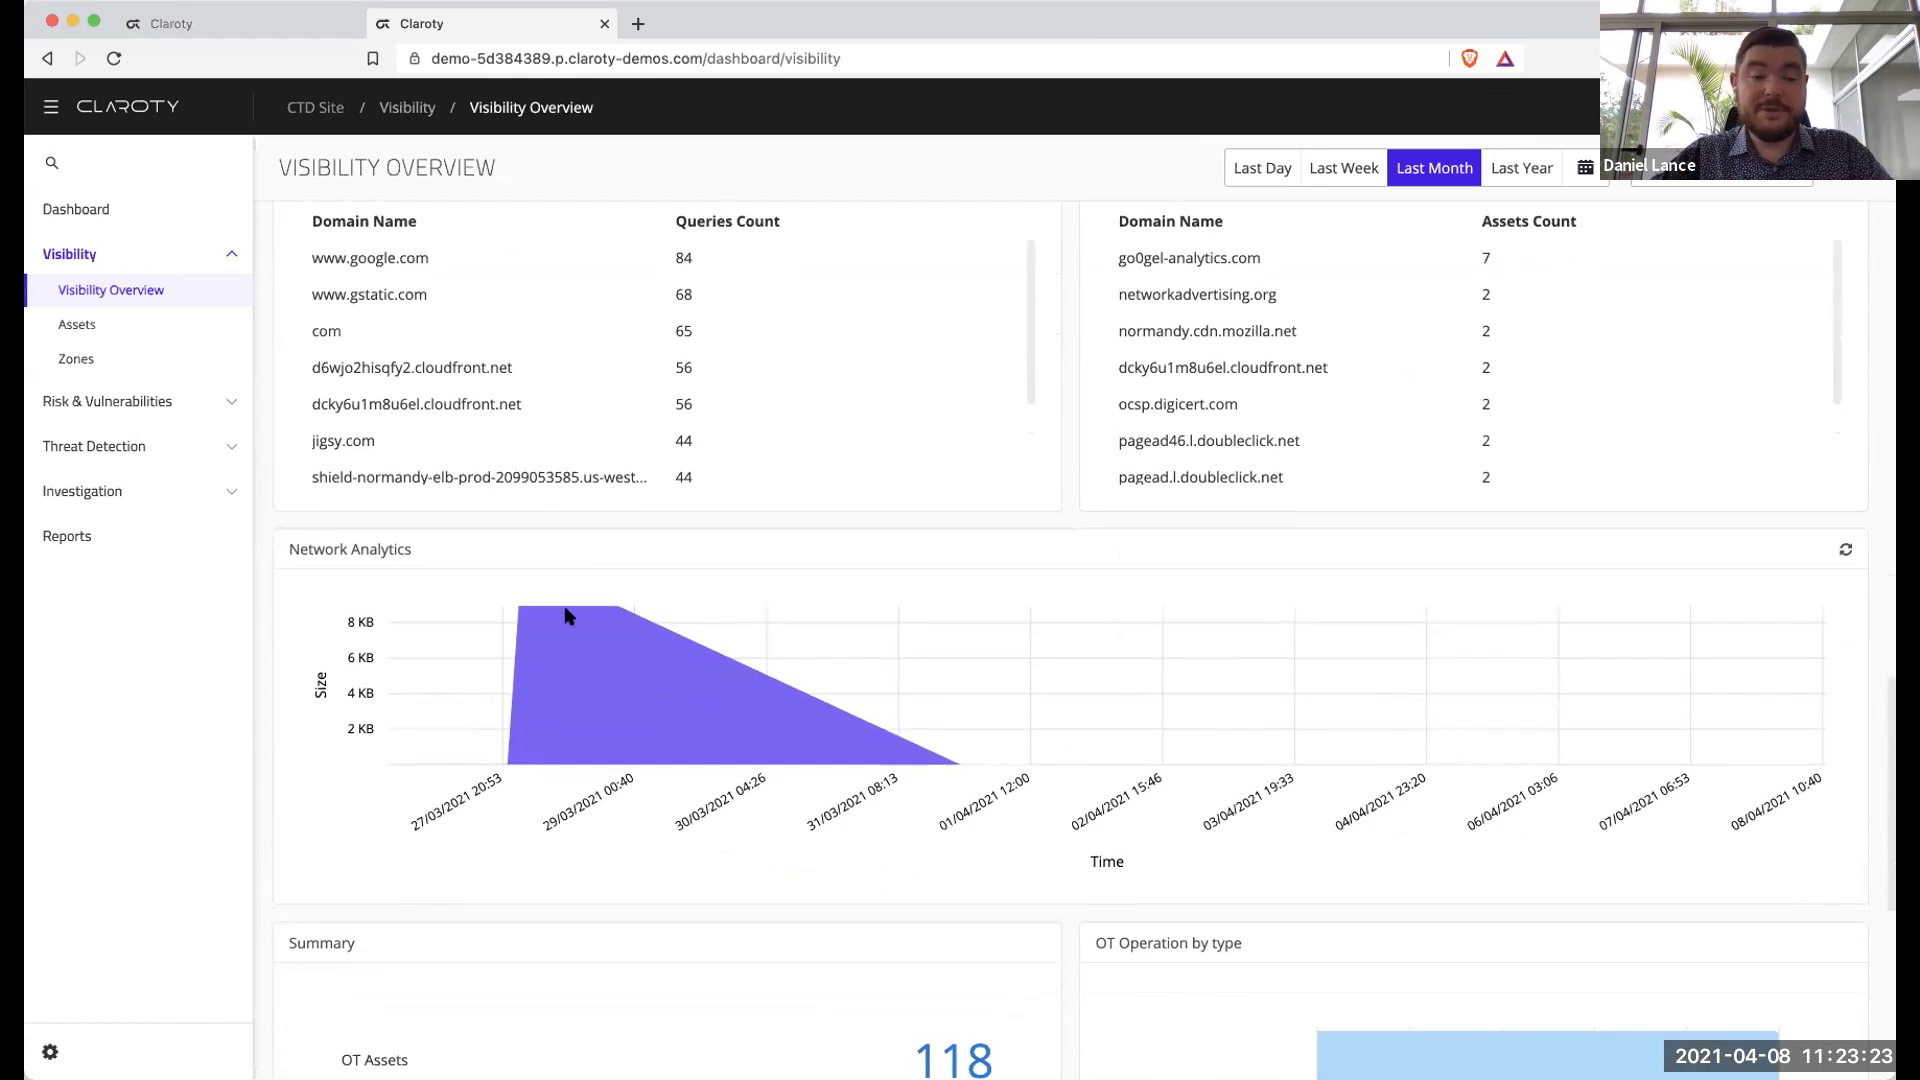
mouse_move(574, 636)
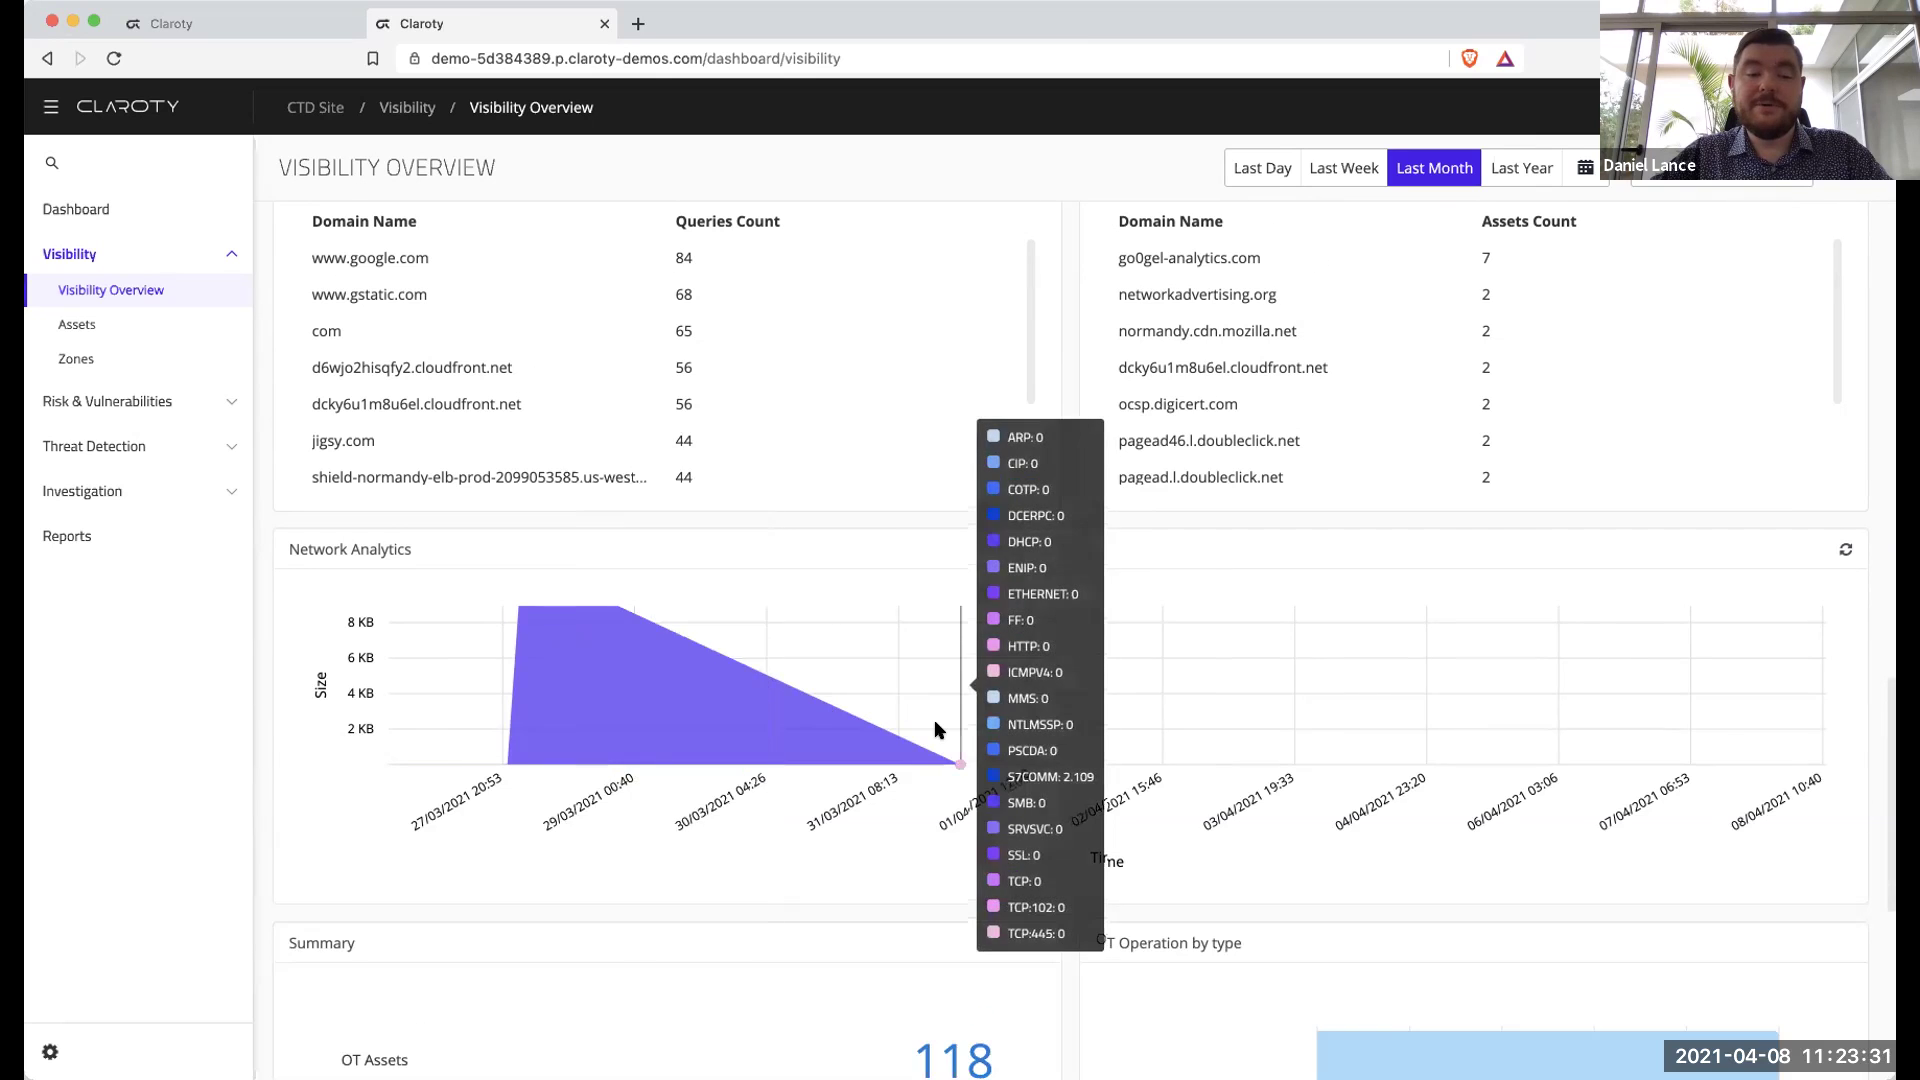
scroll(936, 729, "down", 6)
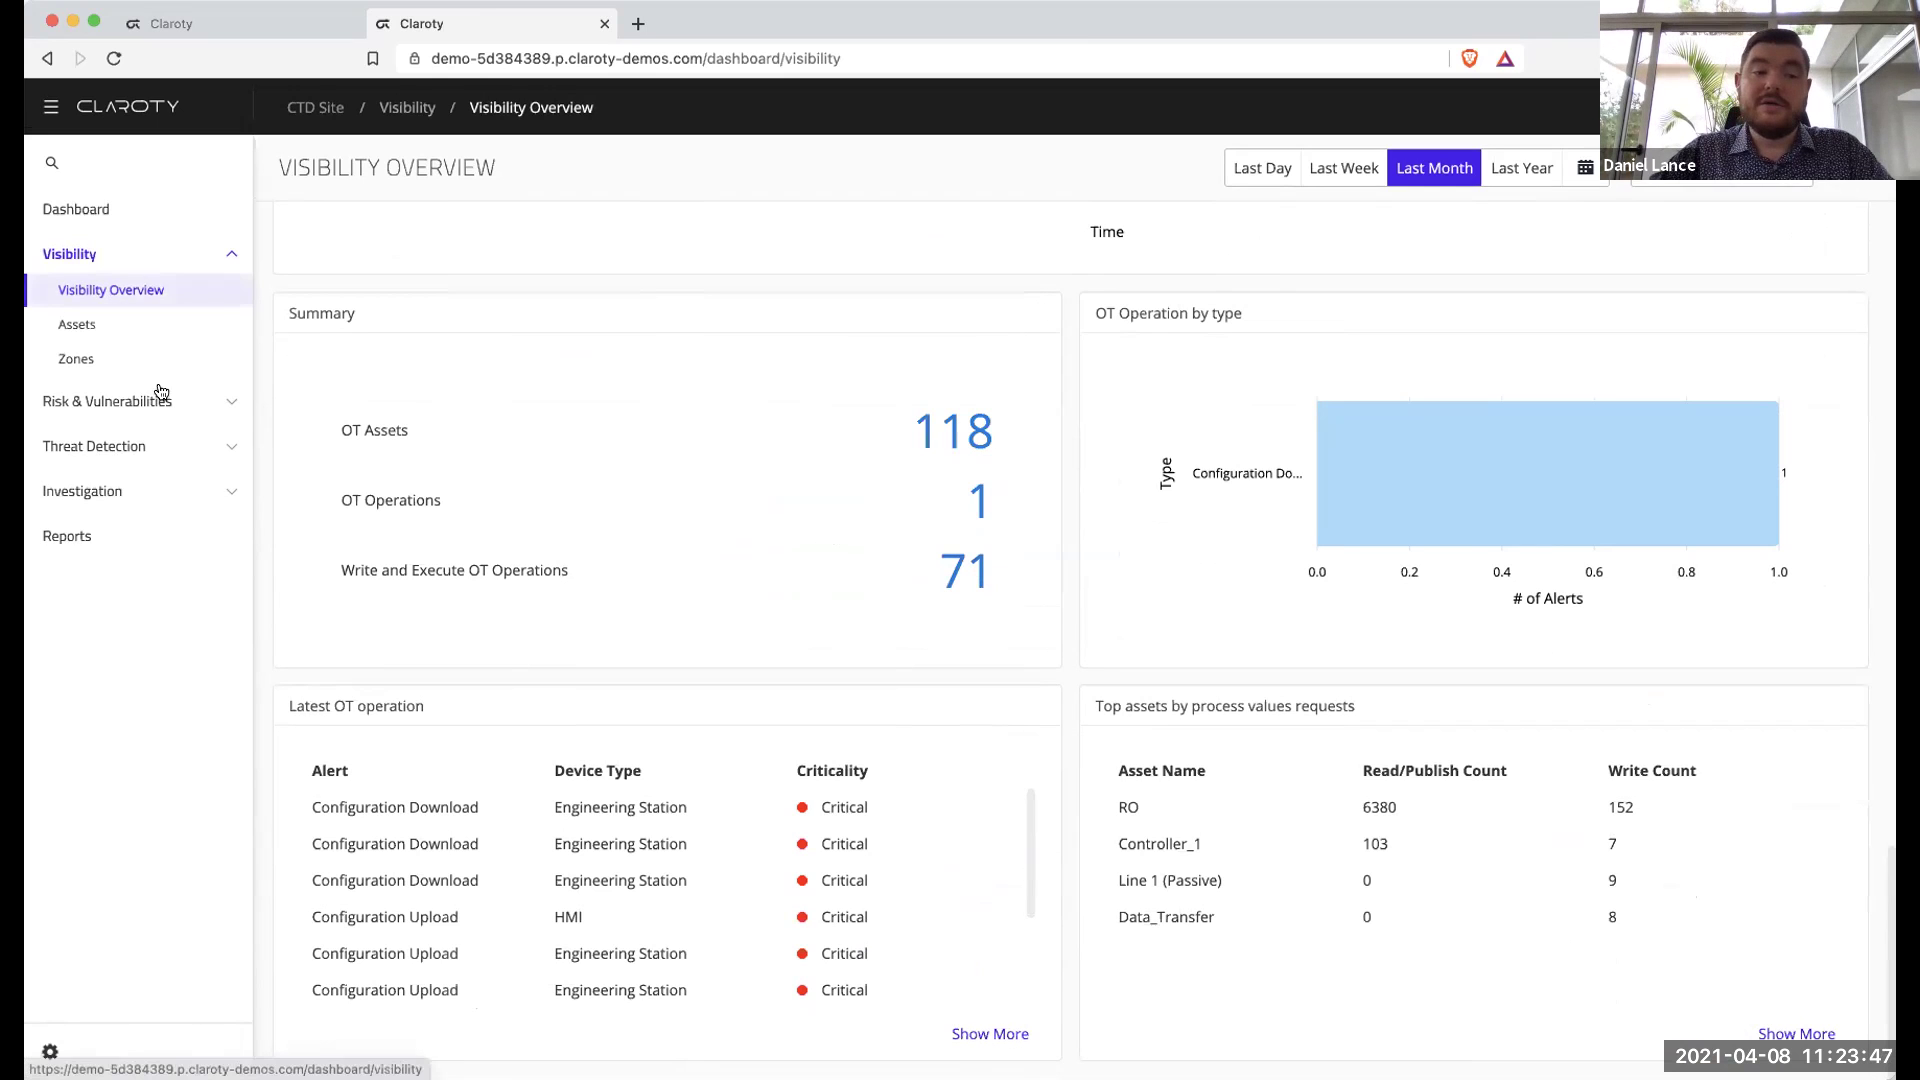
Open the full Assets list and switch it to the Layered Topology View.
left_click(168, 327)
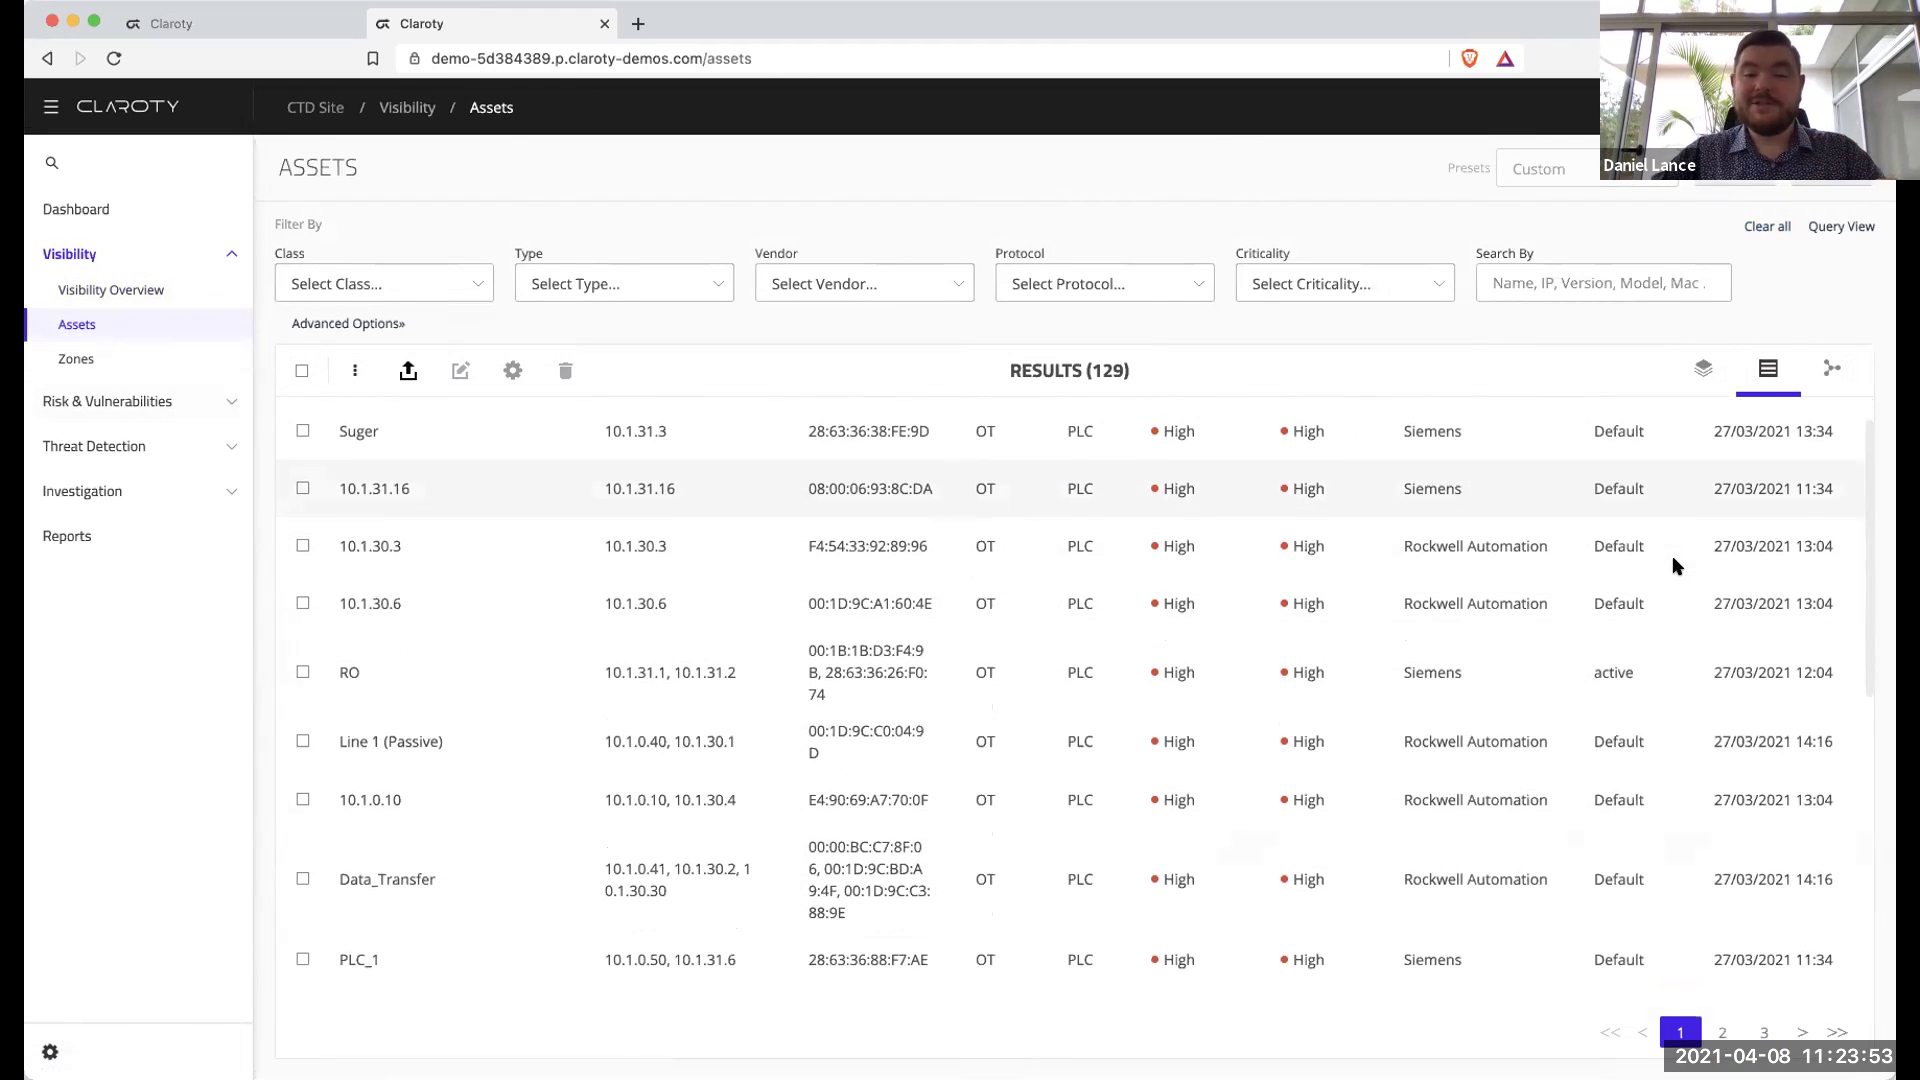
scroll(1674, 560, "down", 1)
scroll(1674, 560, "up", 1)
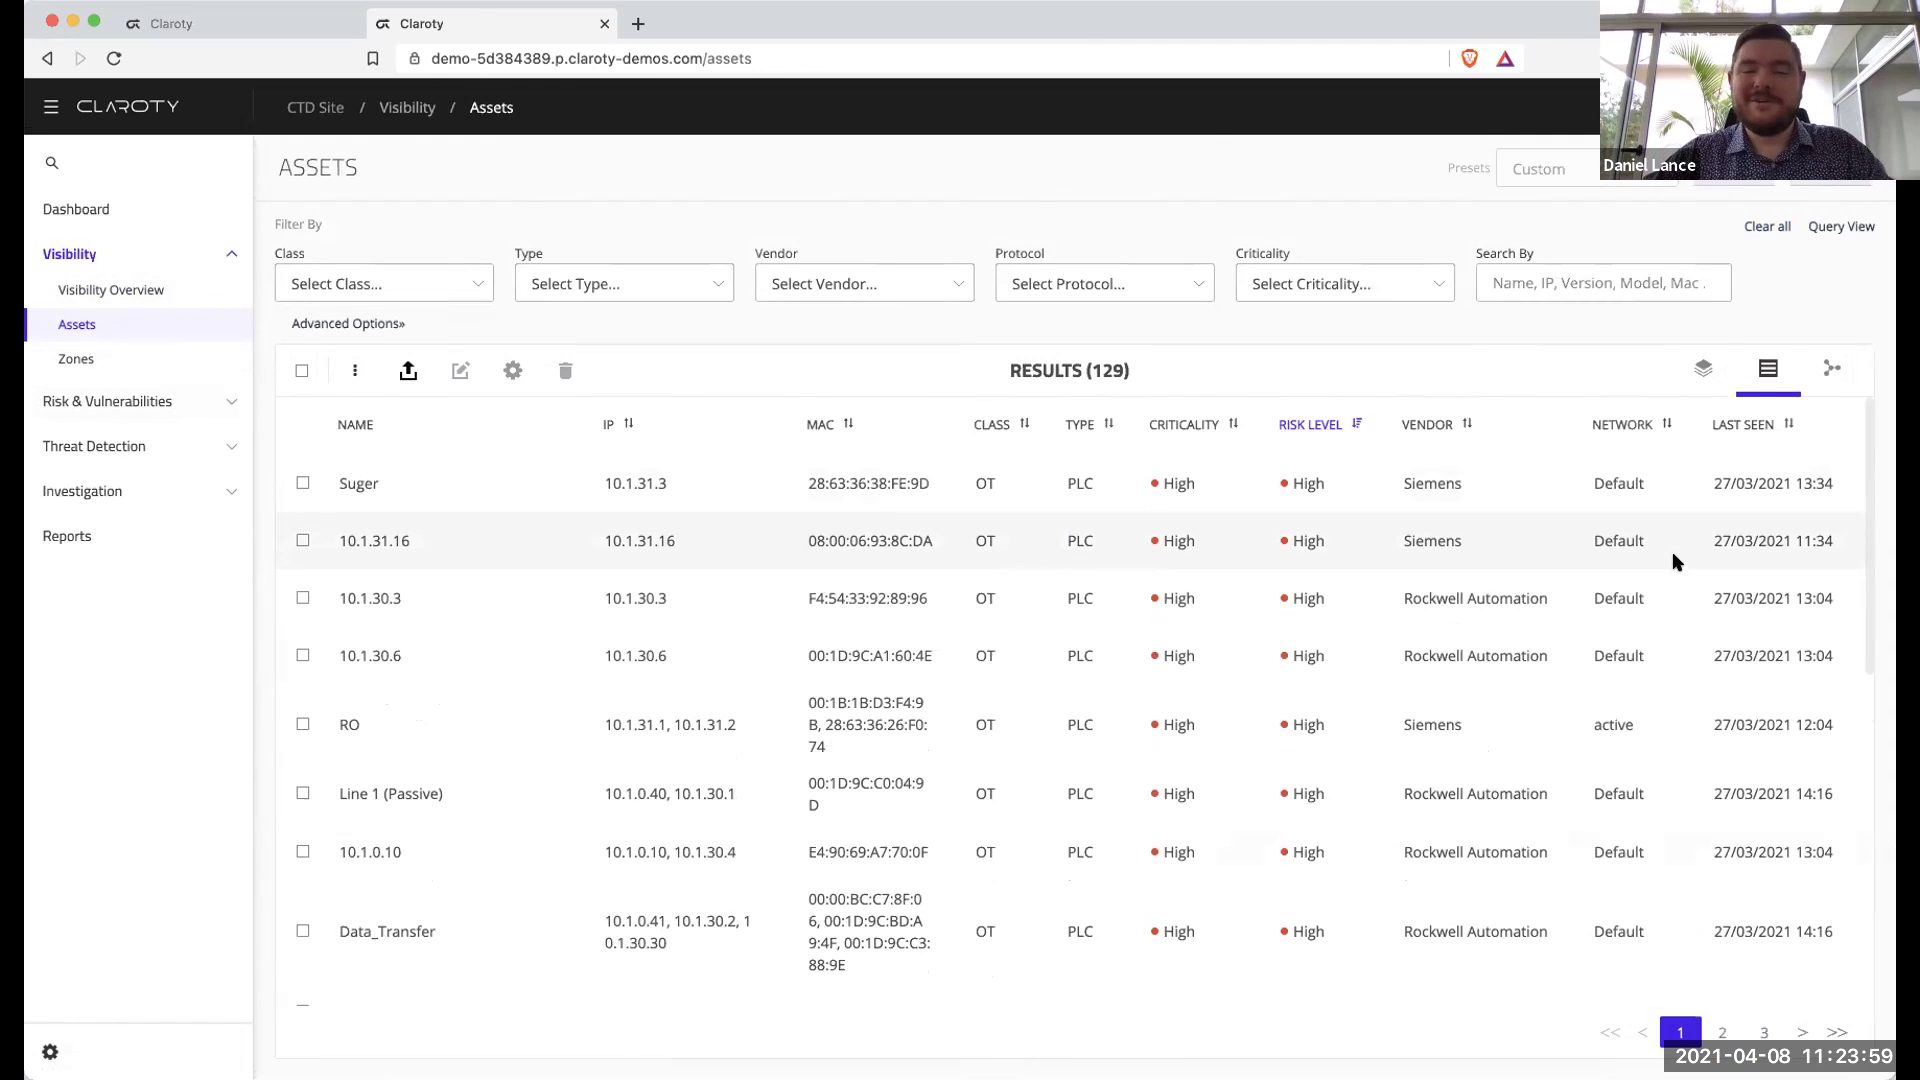
left_click(1704, 372)
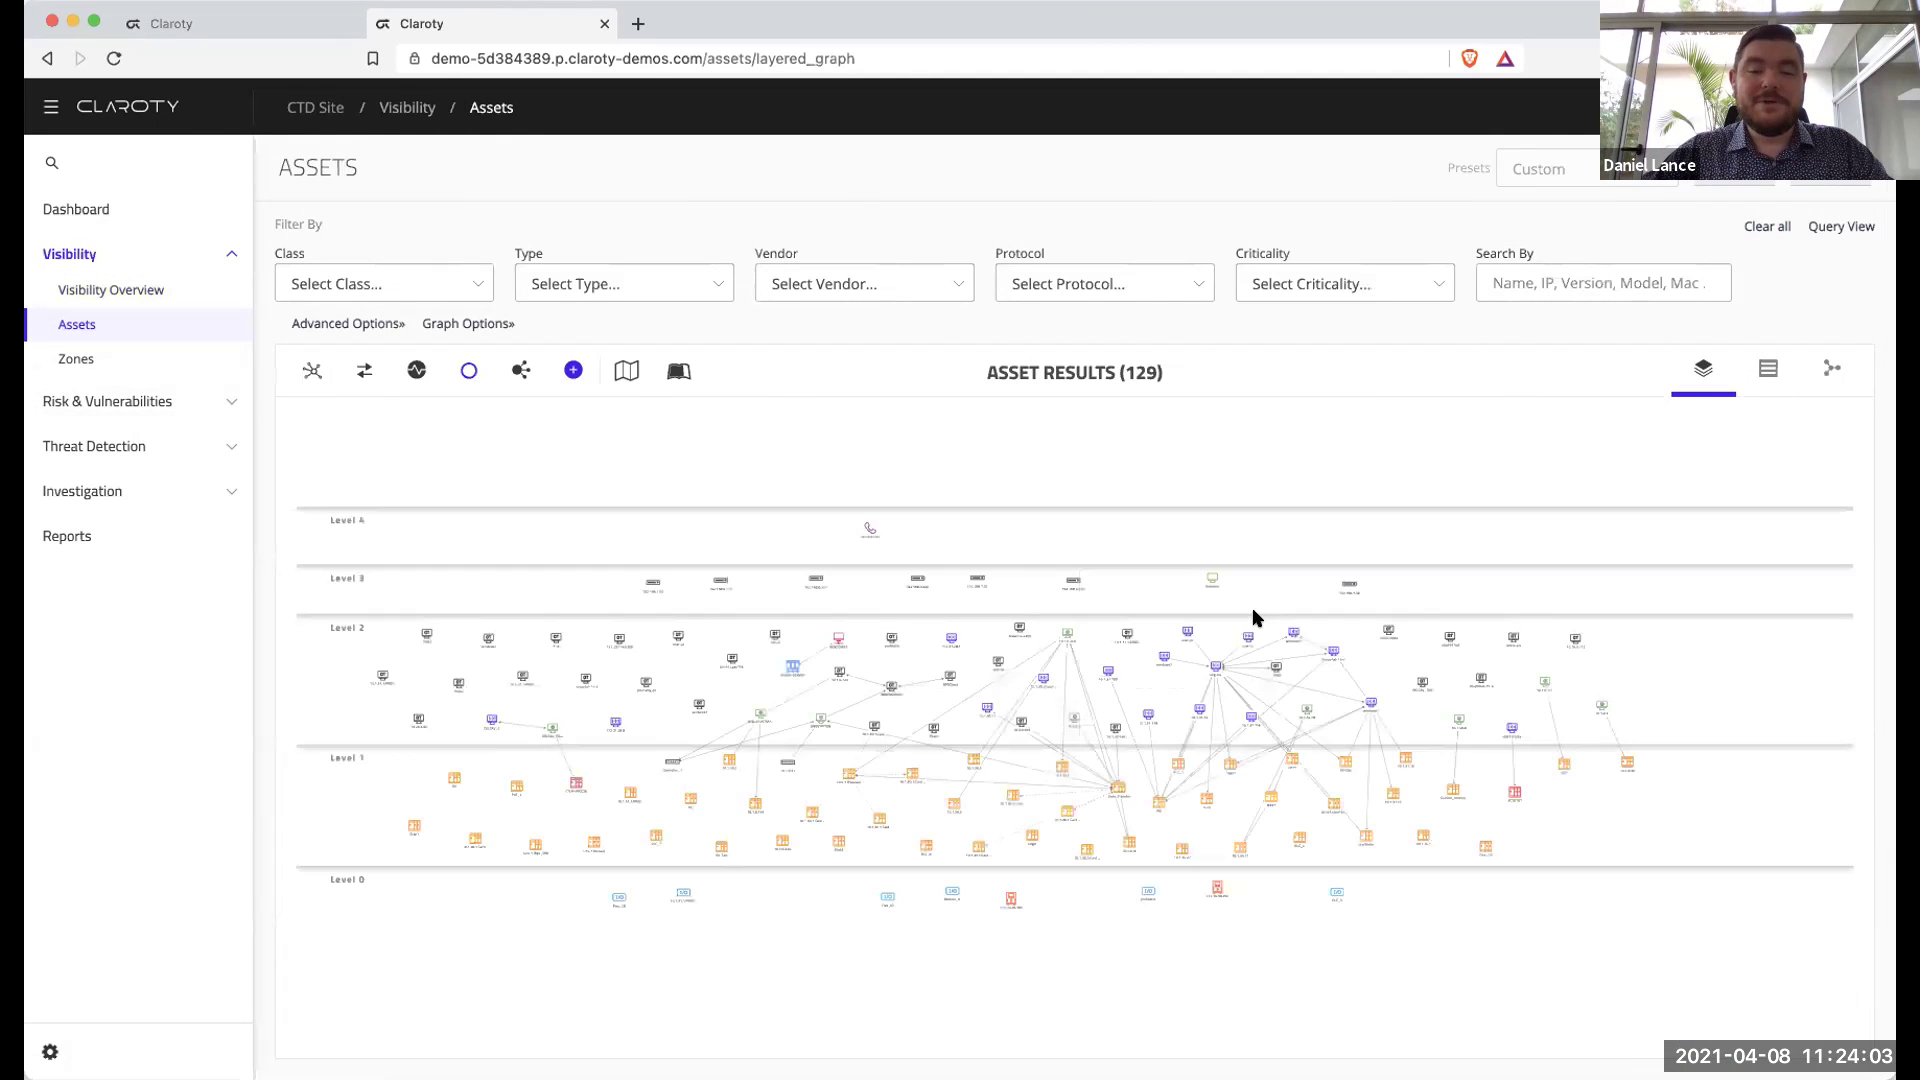
scroll(630, 793, "up", 3)
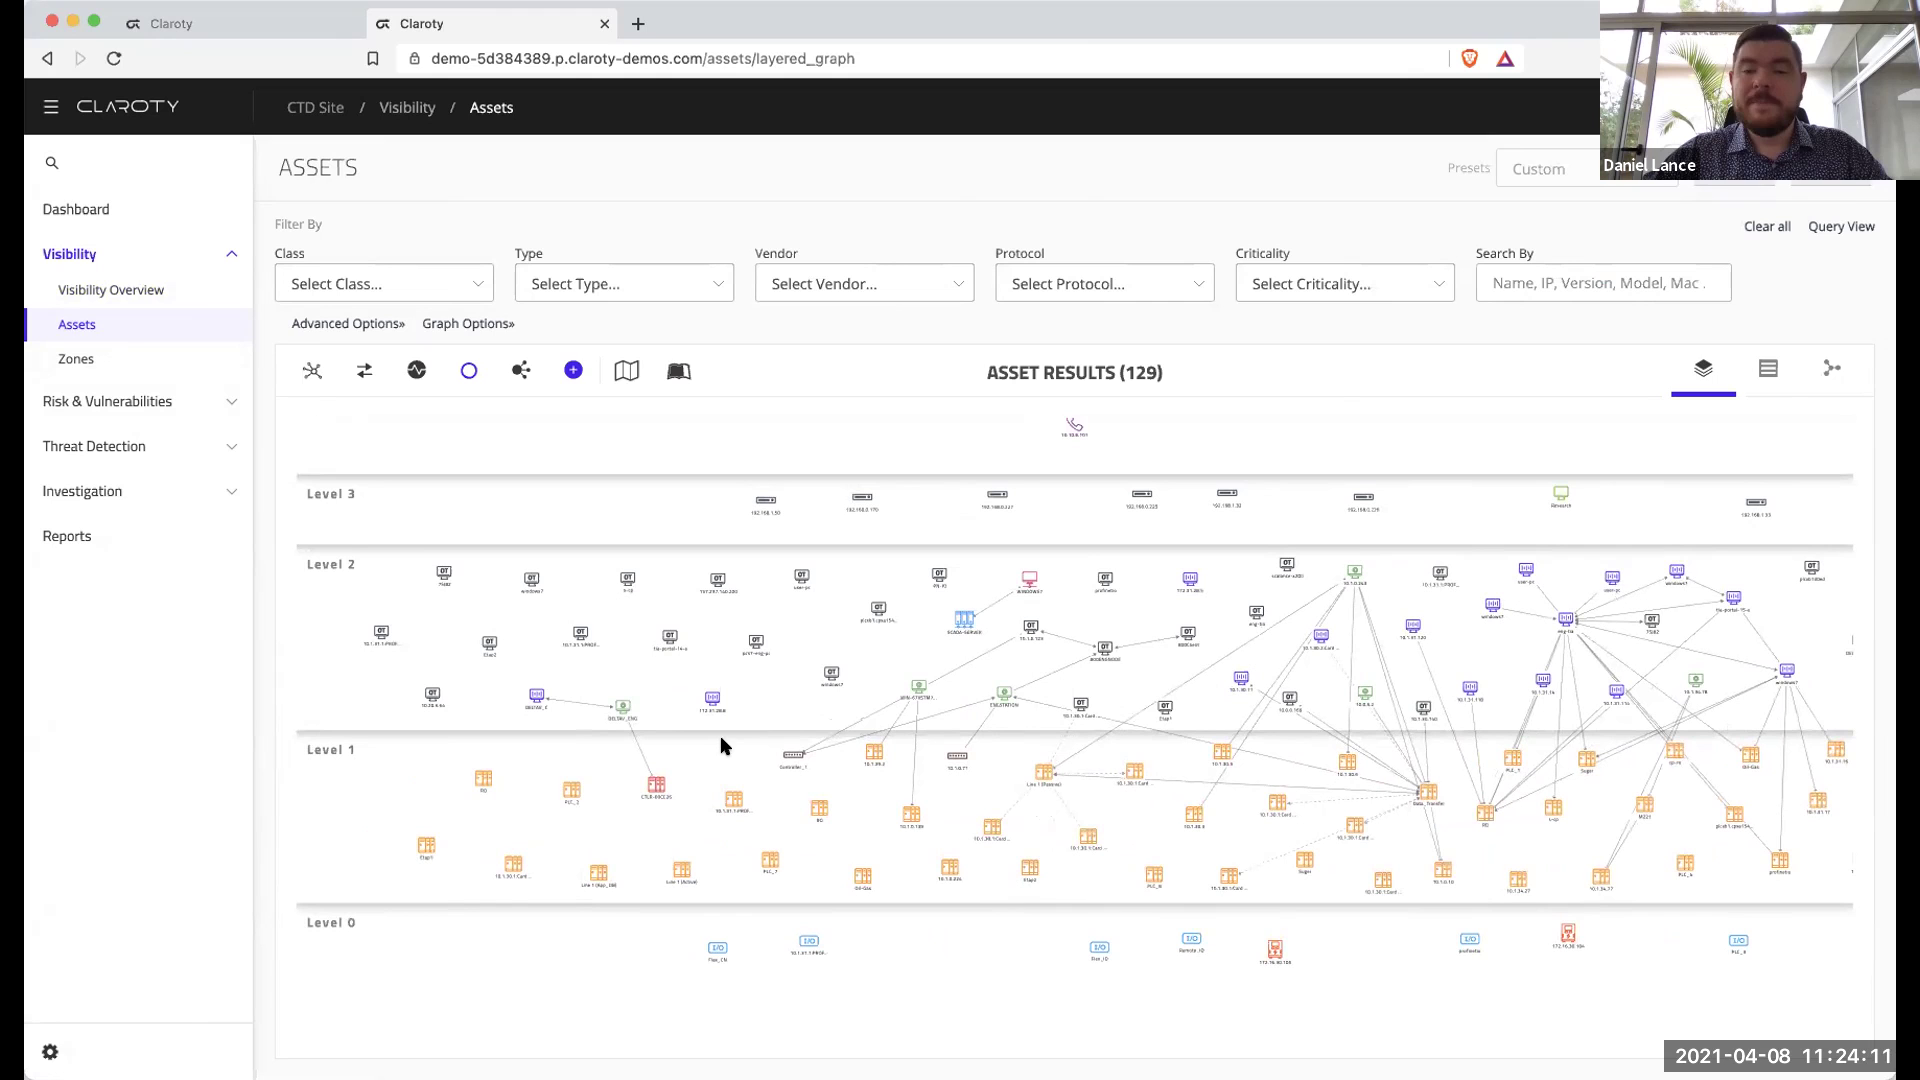
Show communication directions and reposition the 10.1.30.5 node in the layered graph.
left_click(358, 372)
scroll(1205, 735, "up", 2)
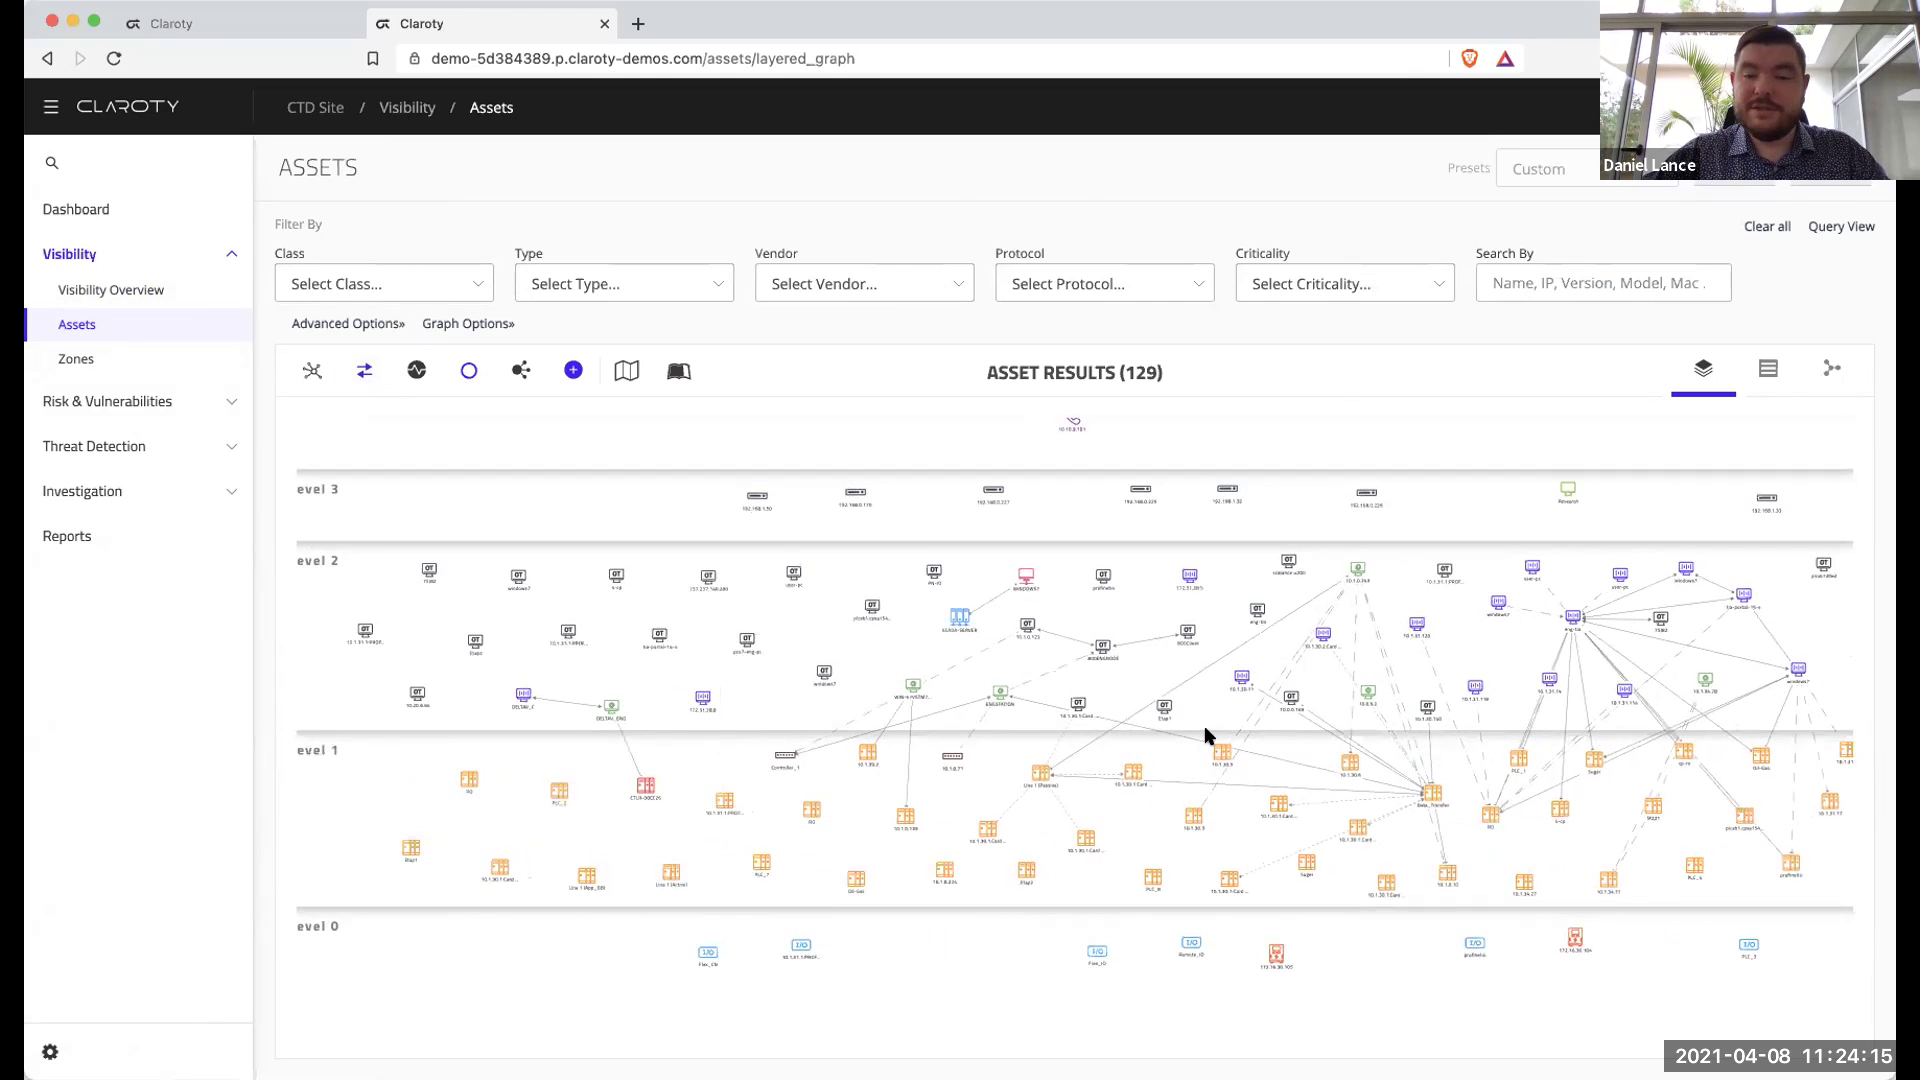
left_click_drag(1188, 750, 1235, 808)
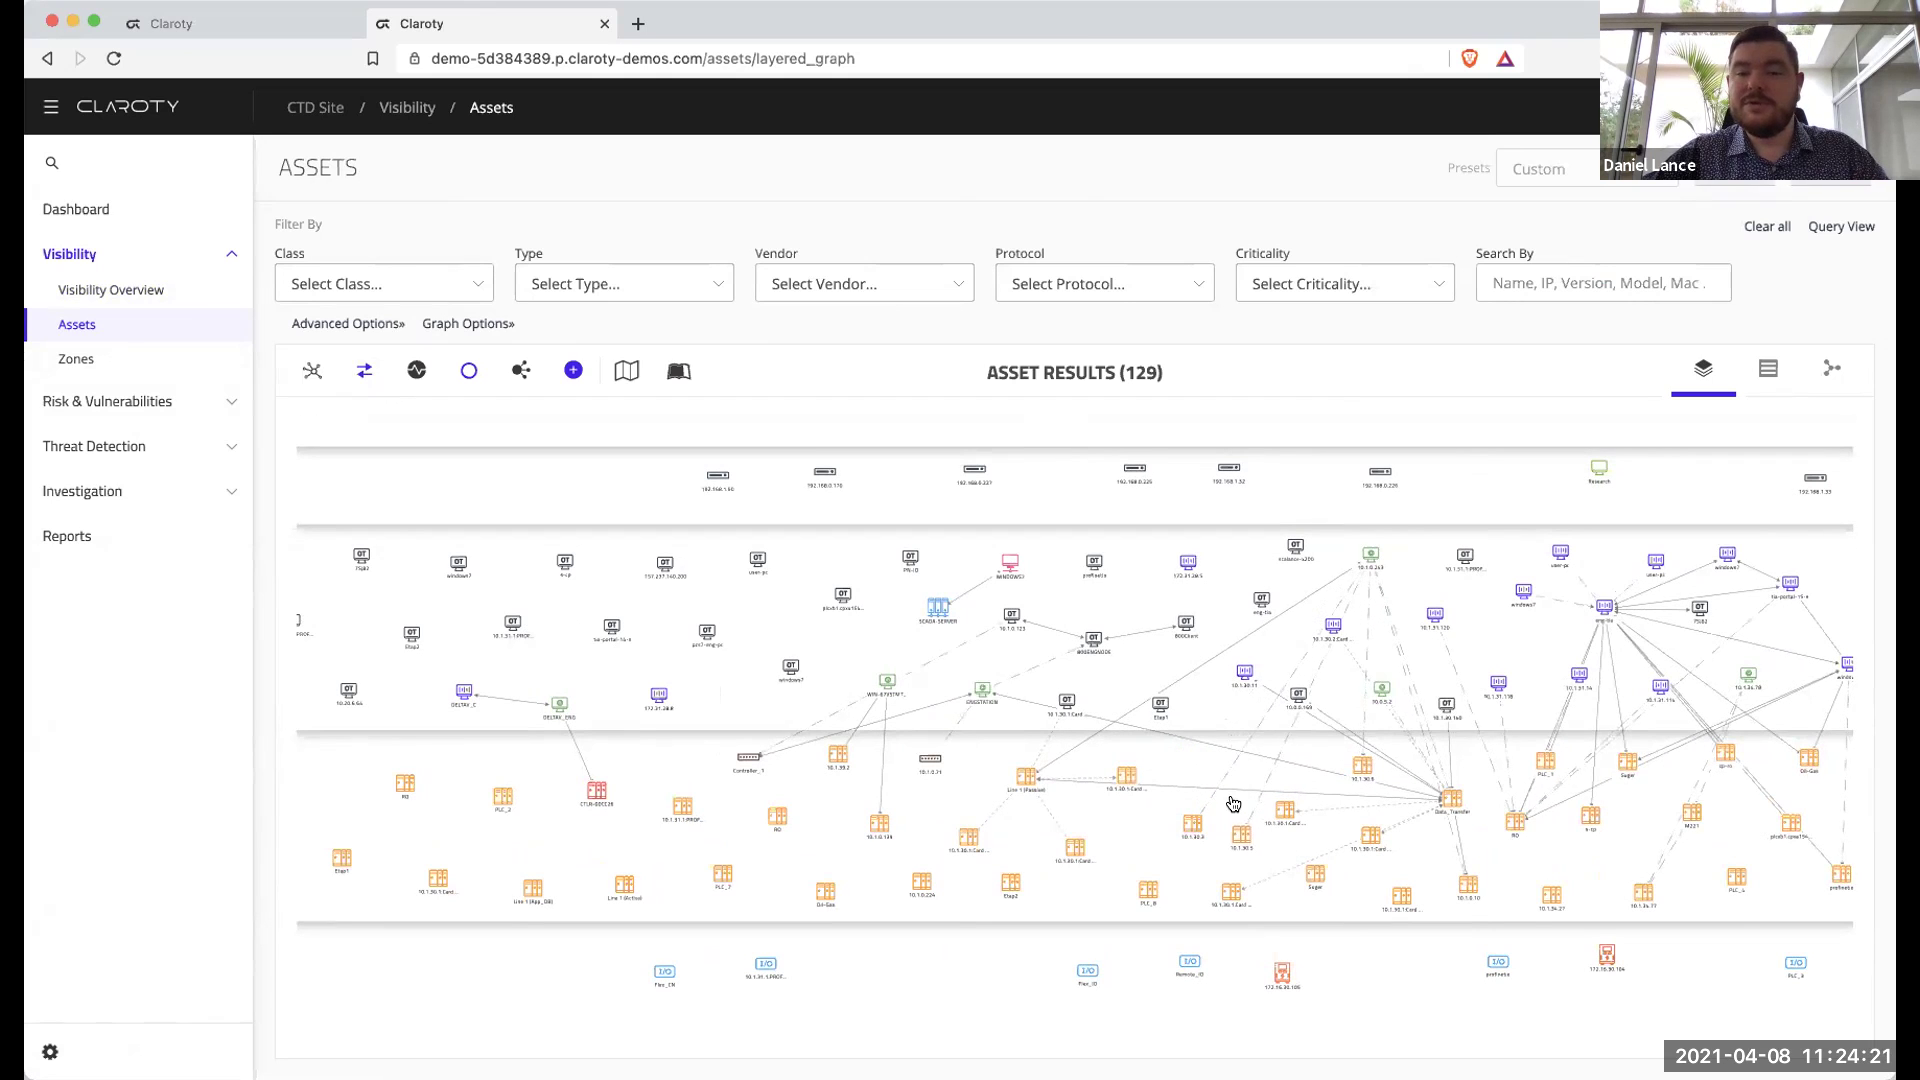
left_click_drag(1233, 804, 1231, 806)
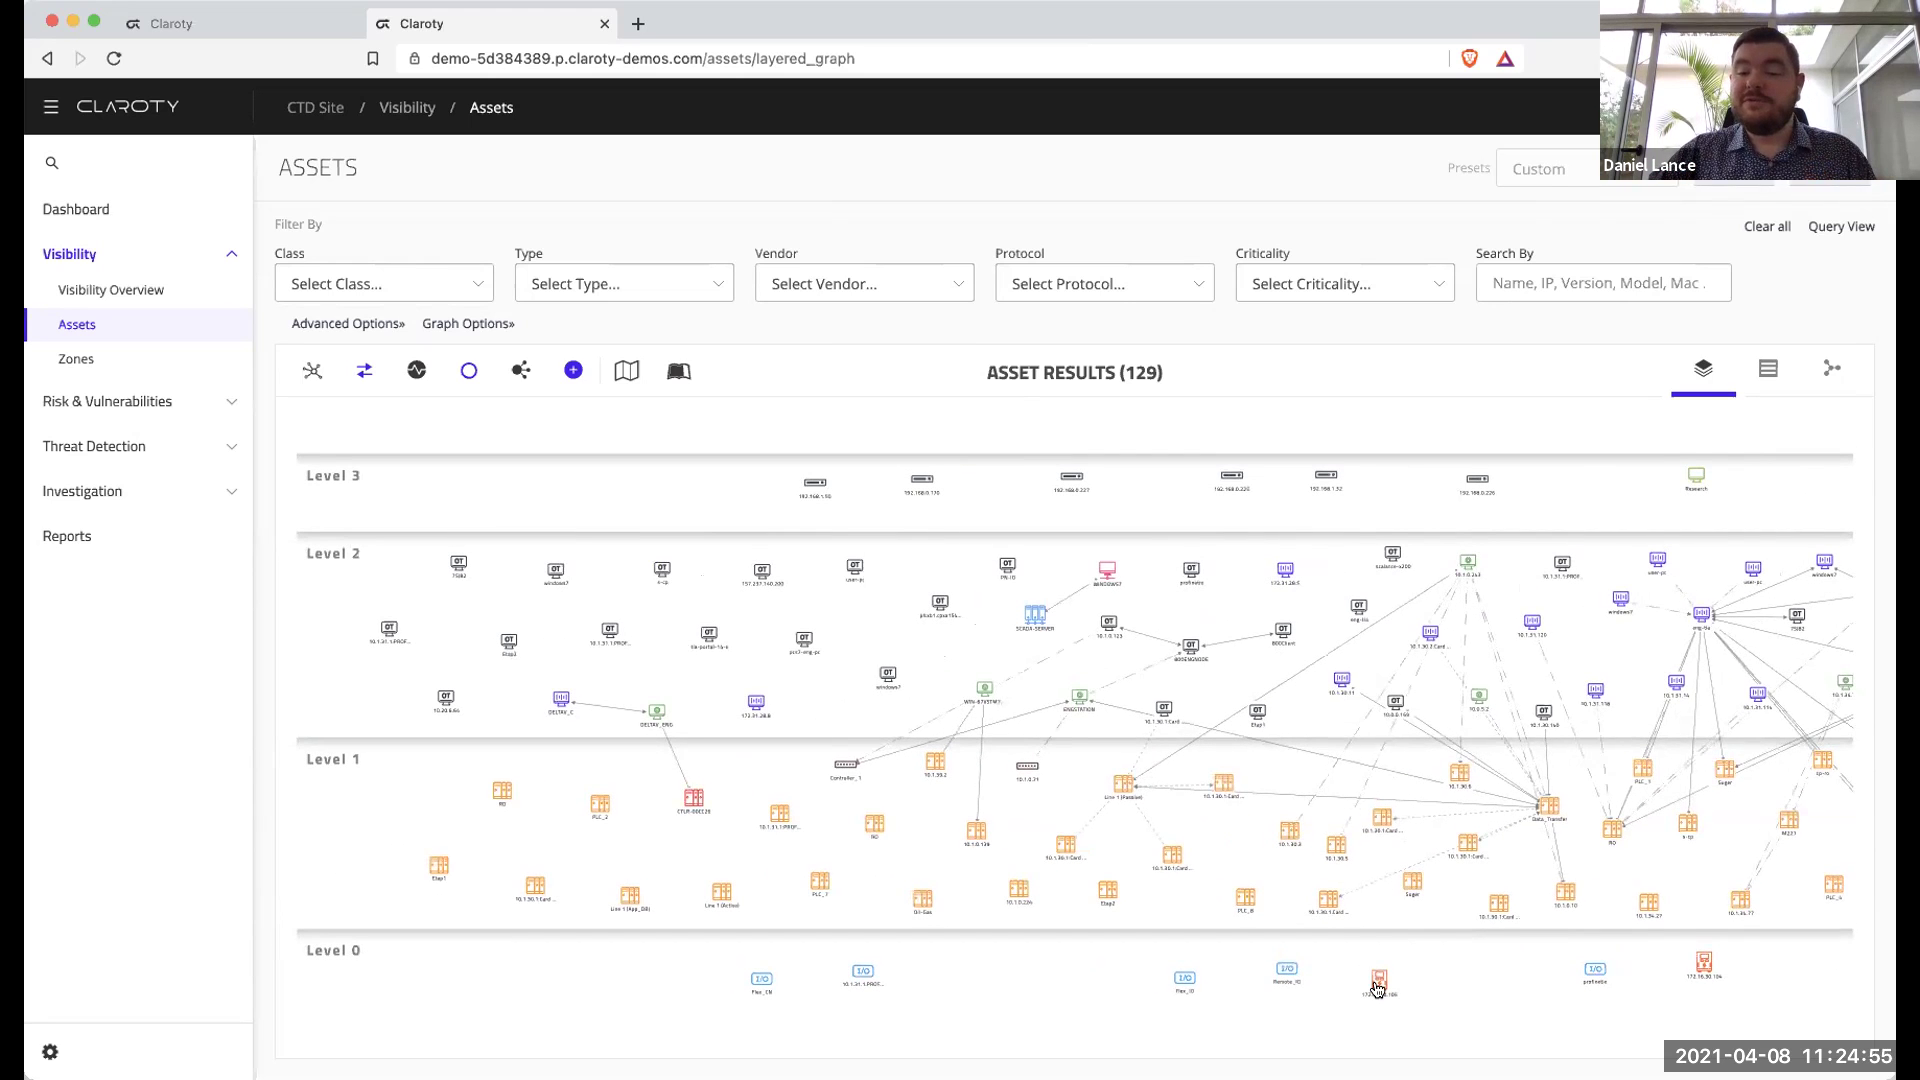
mouse_move(1376, 988)
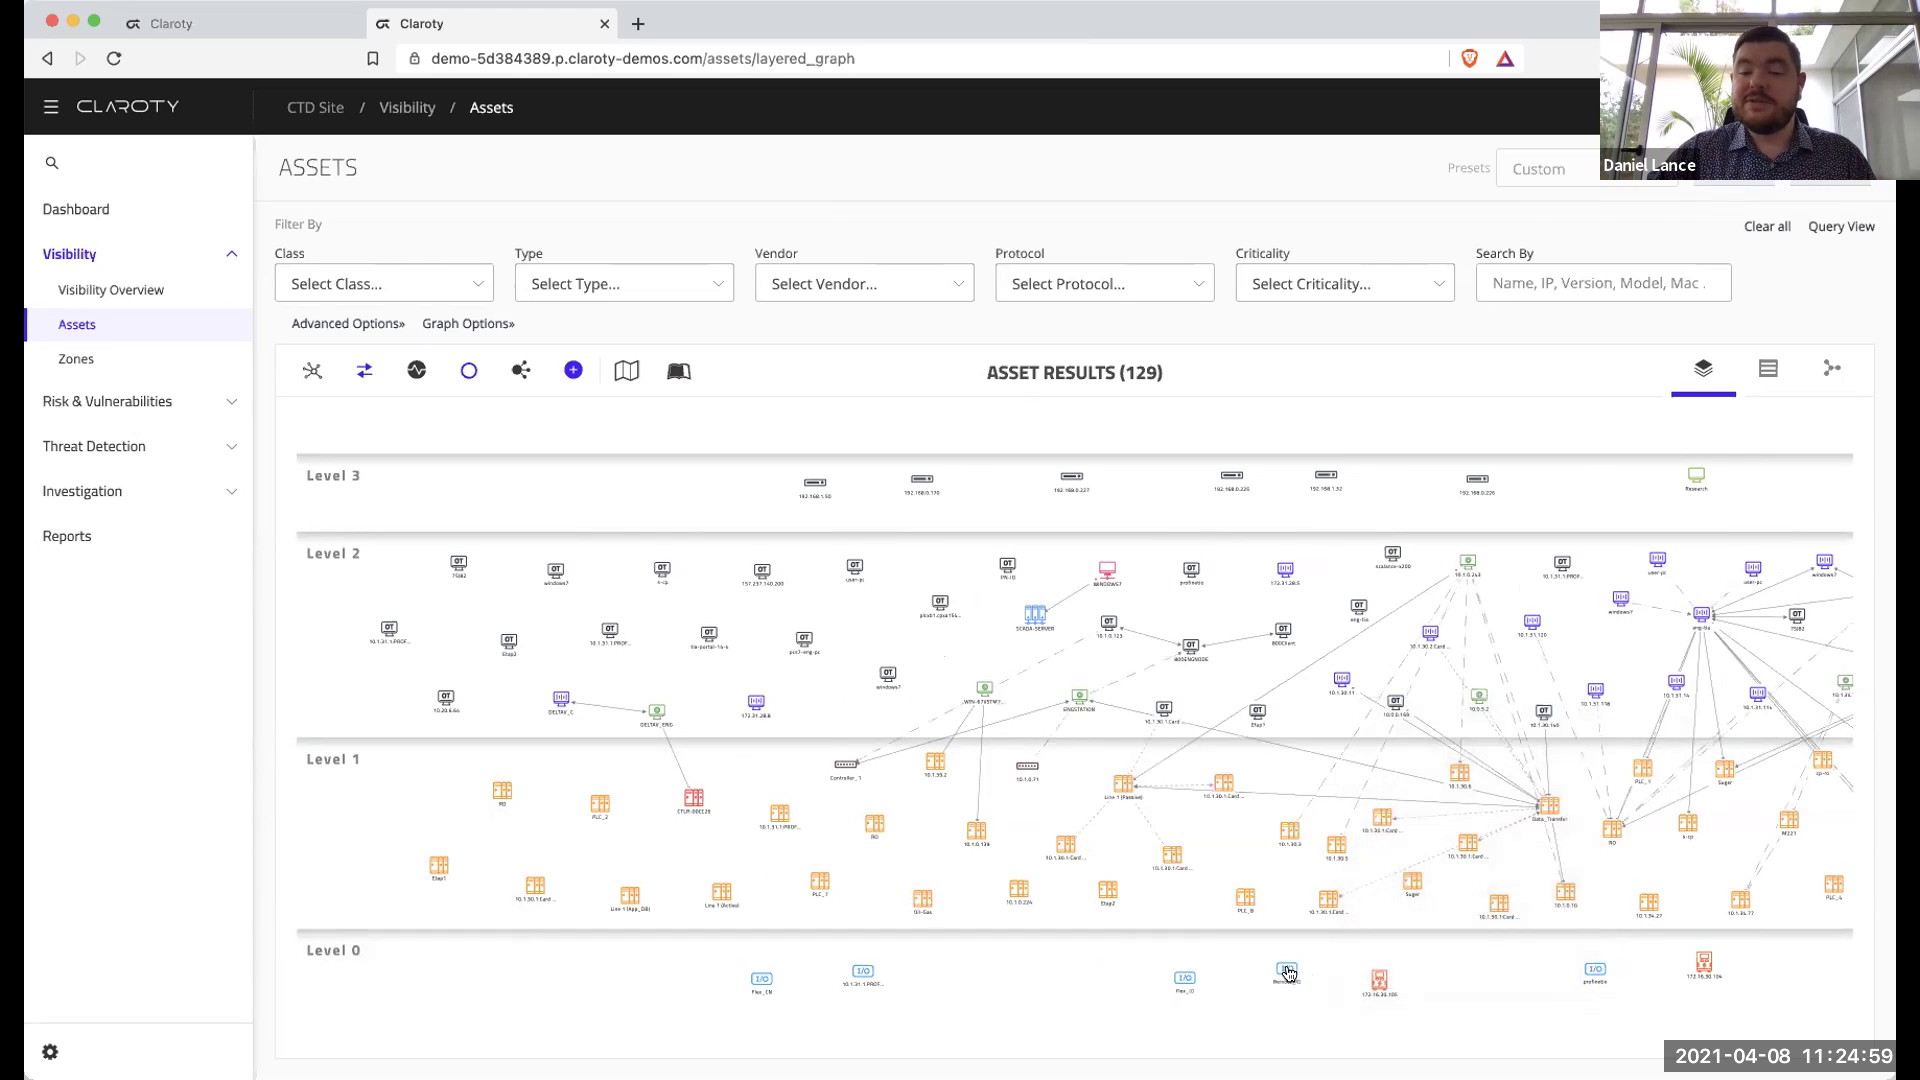
mouse_move(1287, 972)
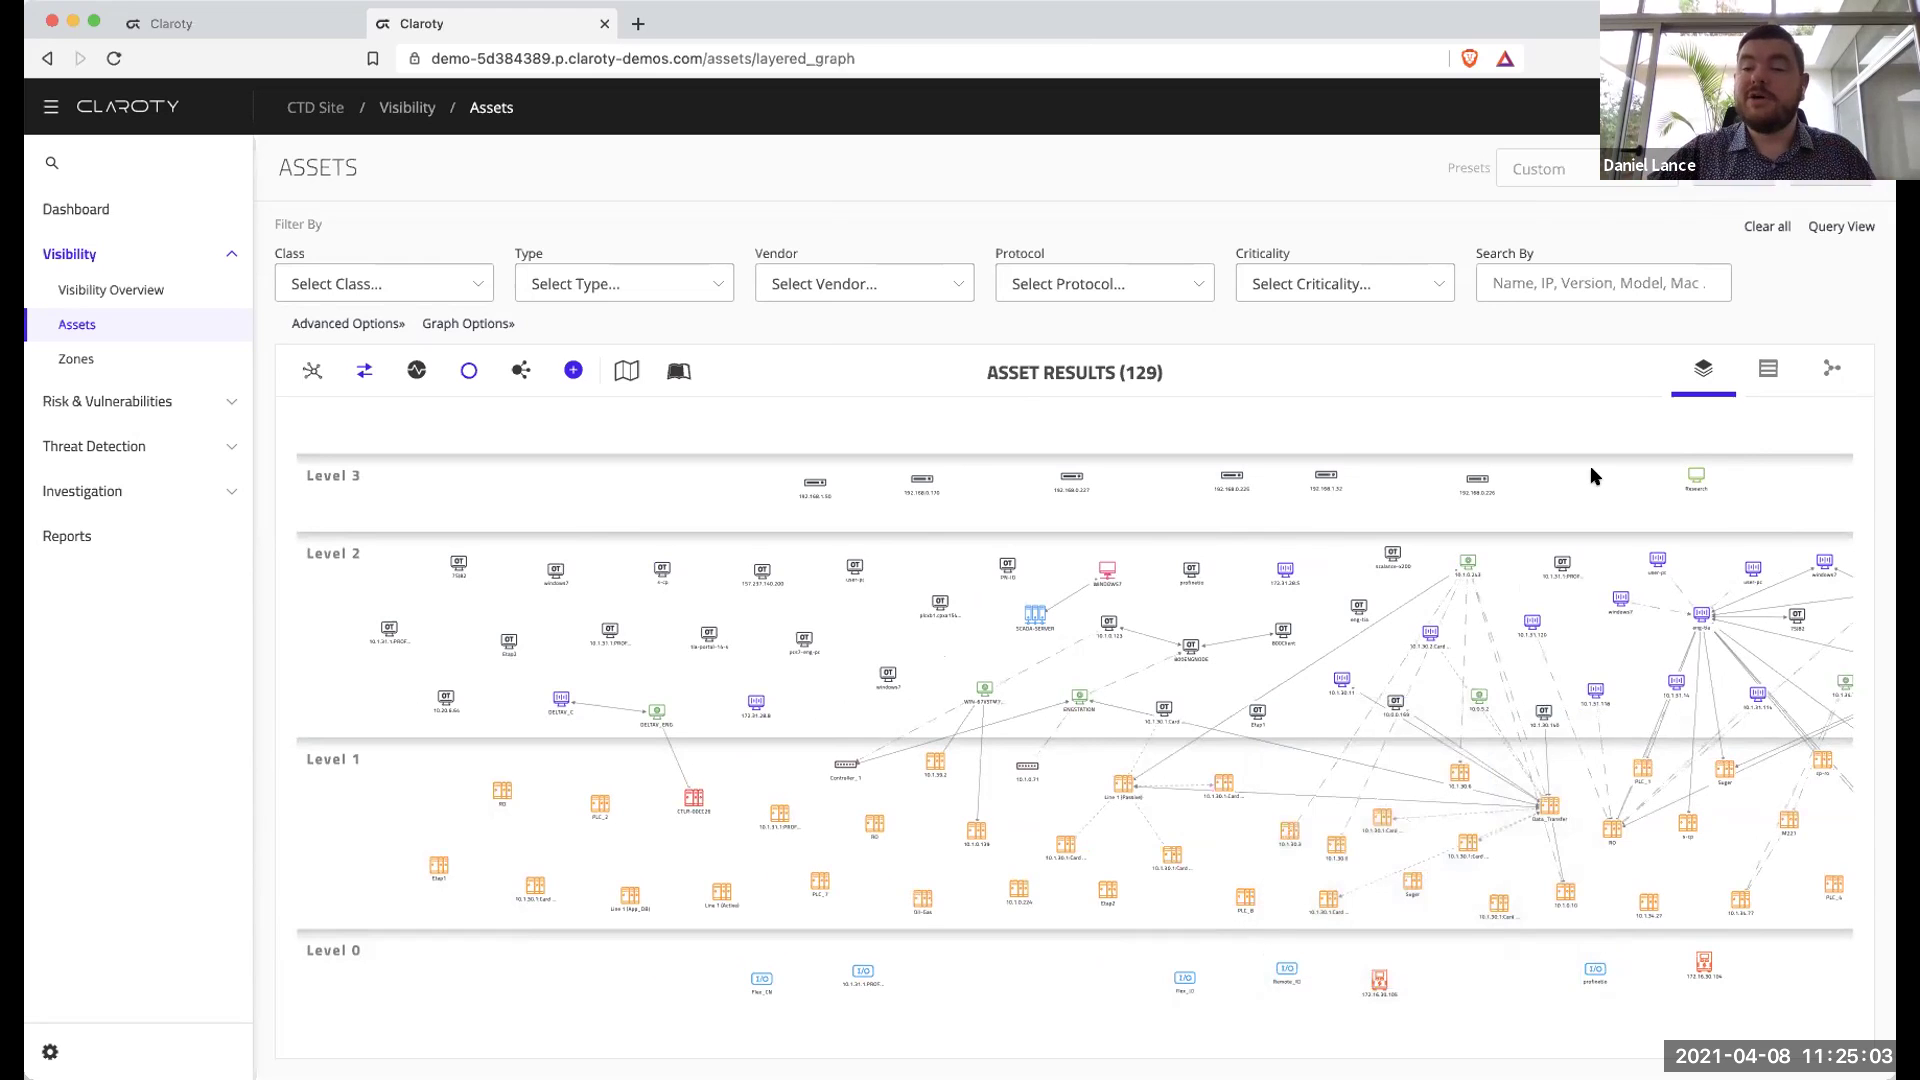
In List View, filter assets to vendor Rockwell Automation and open the Data_Transfer PLC.
left_click(1755, 372)
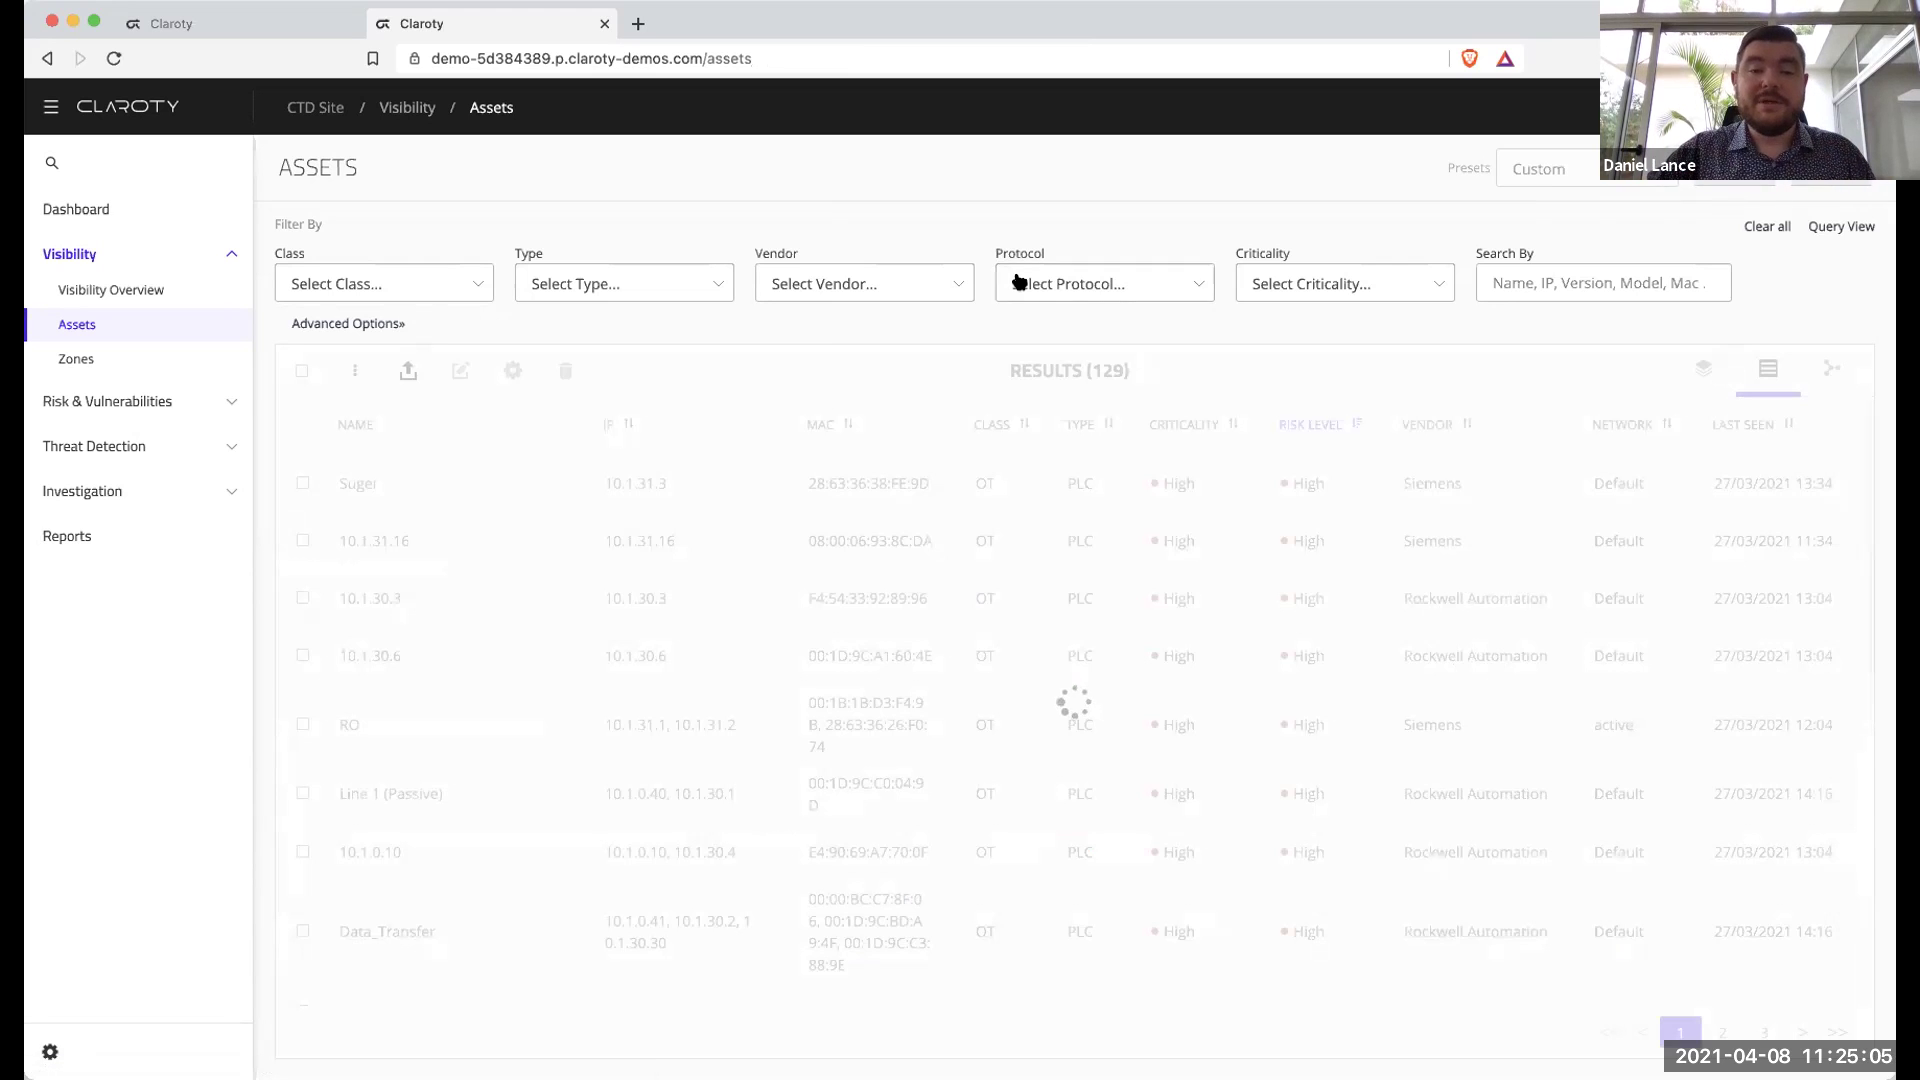
left_click(885, 290)
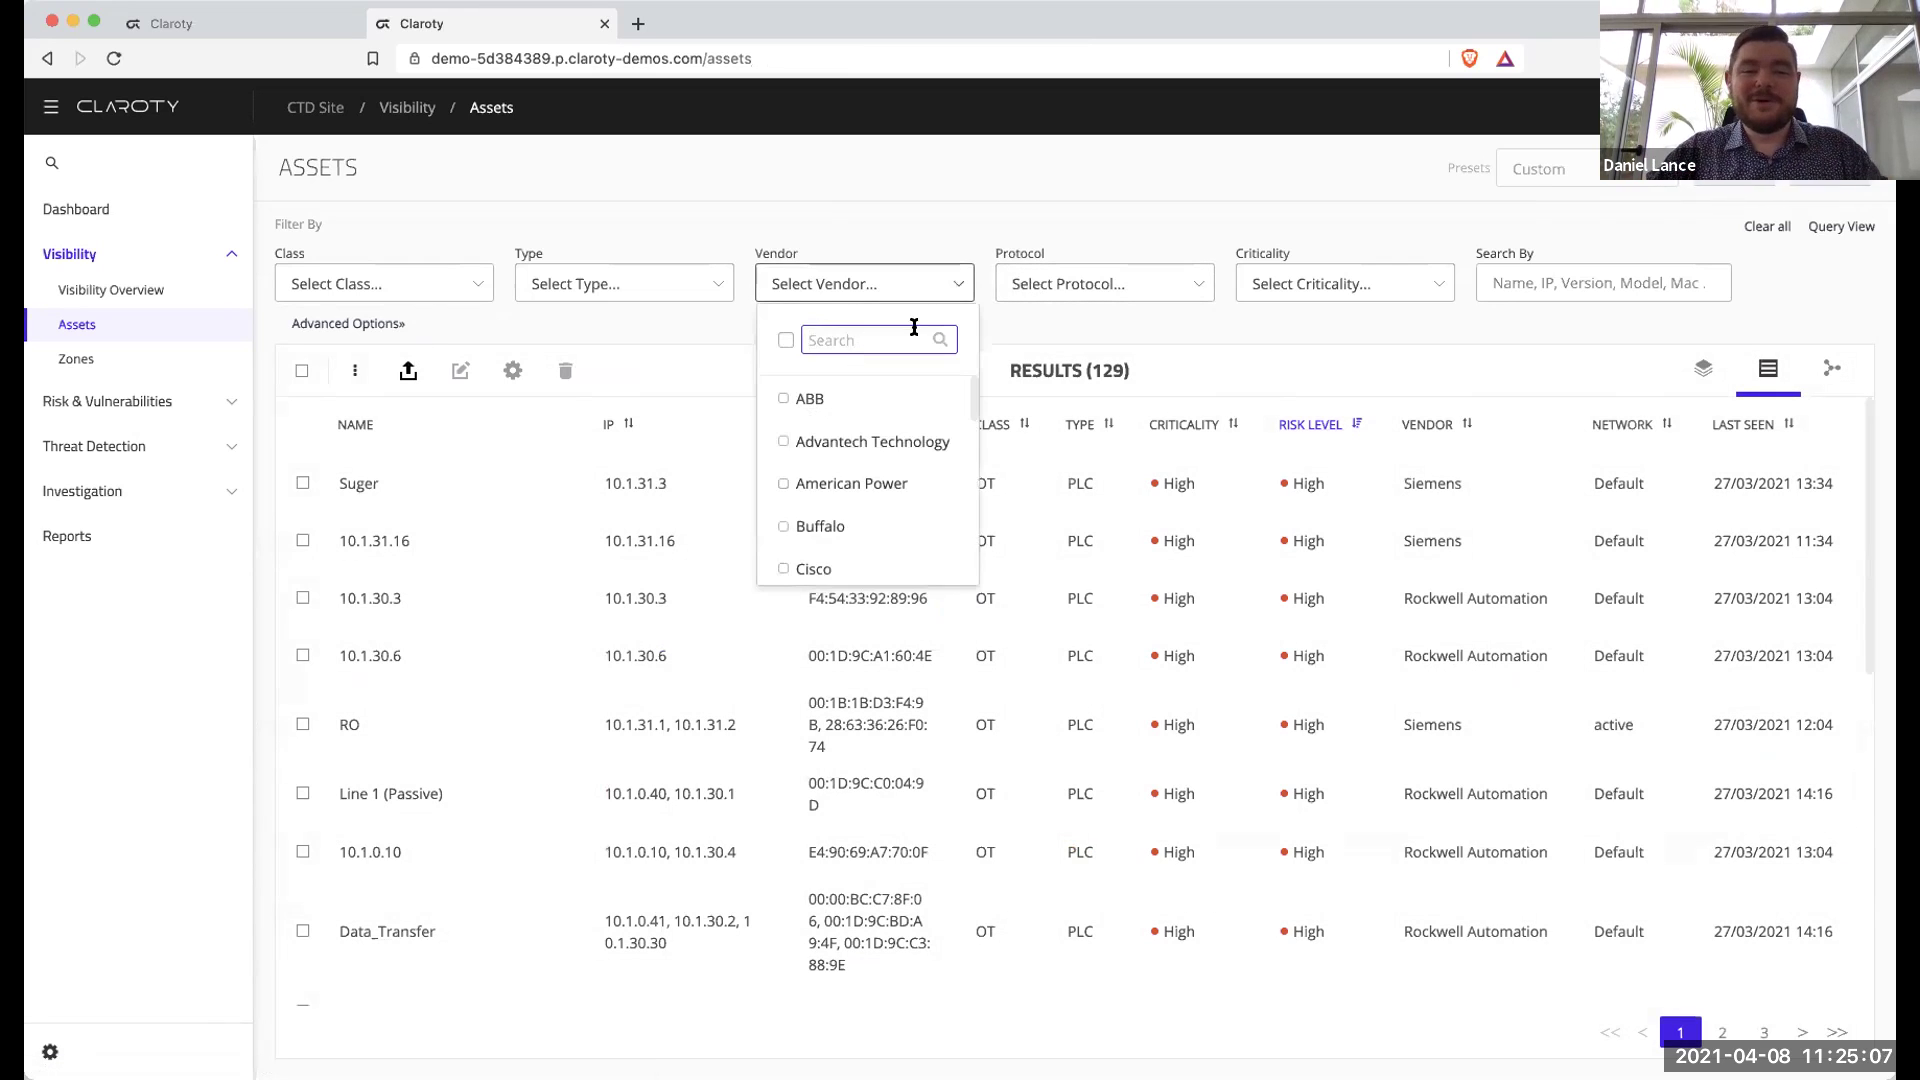
type("rock")
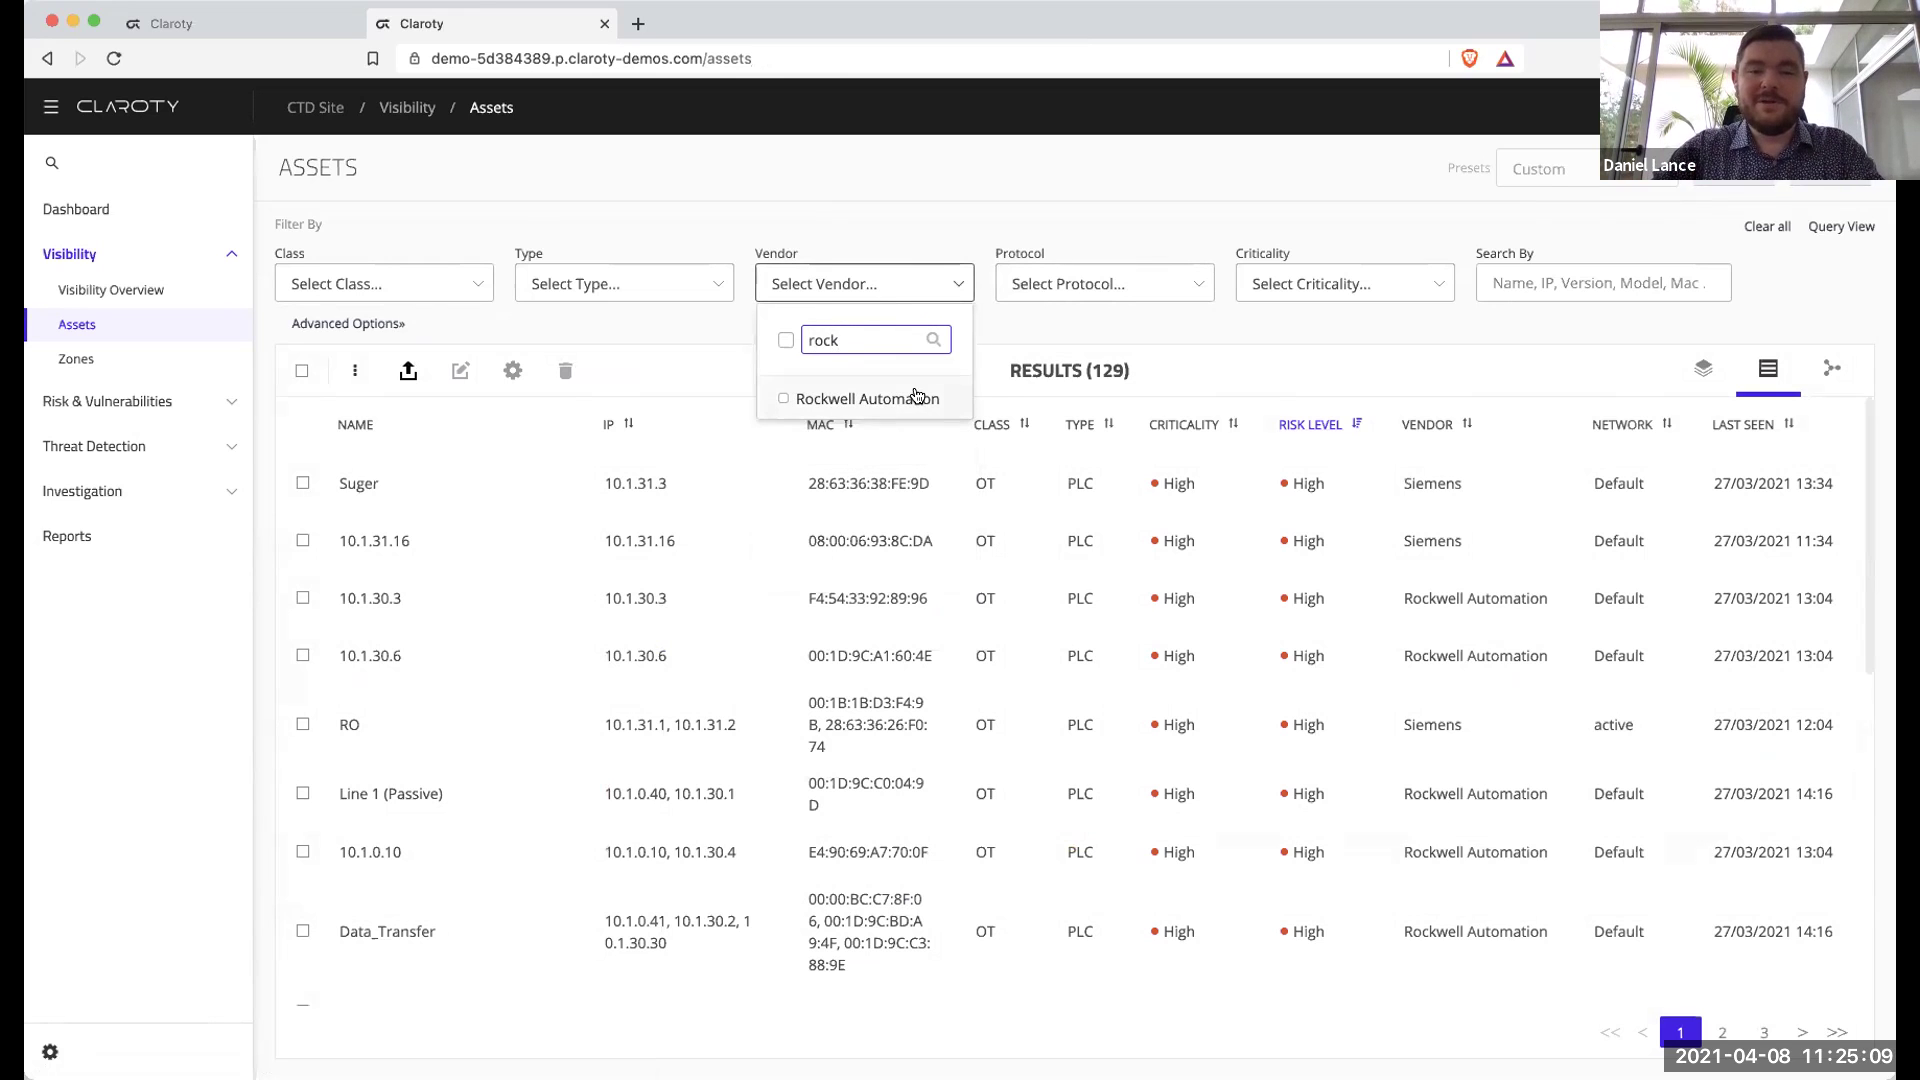
left_click(916, 397)
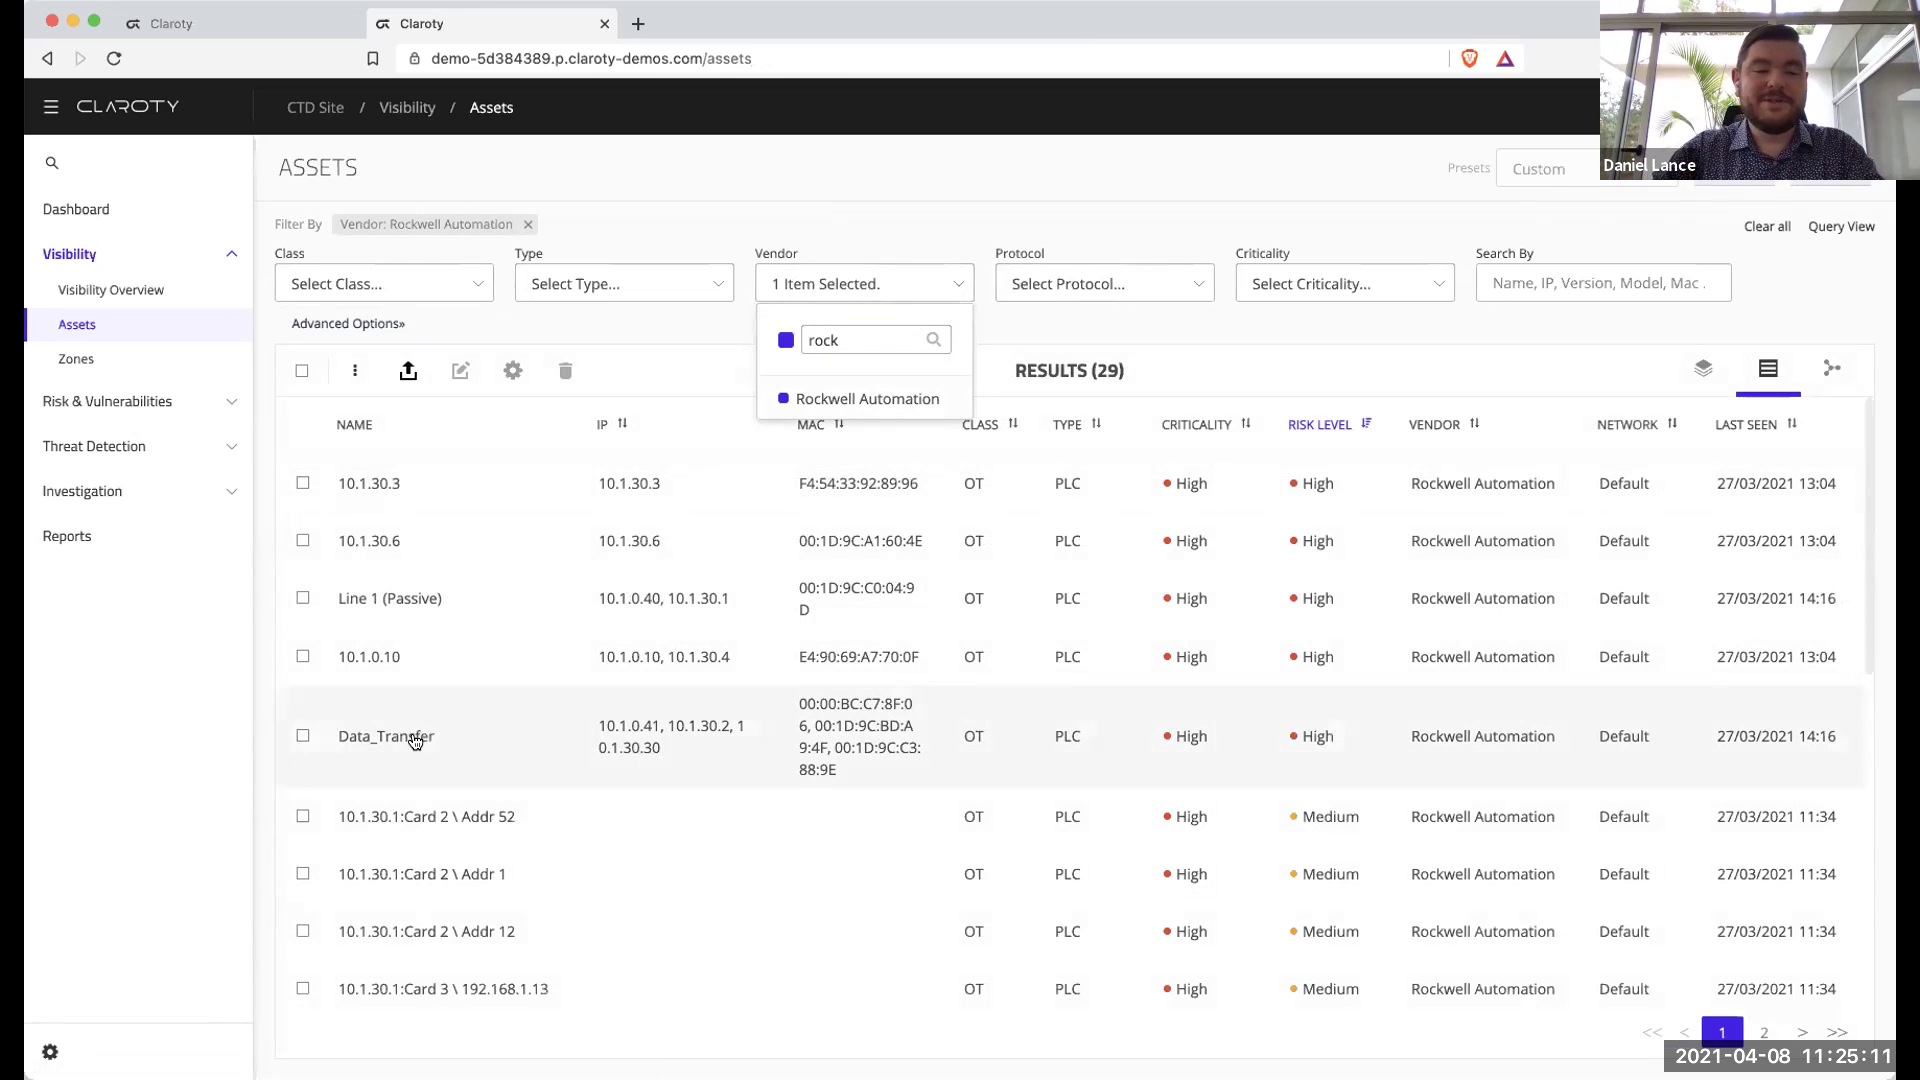
left_click(412, 740)
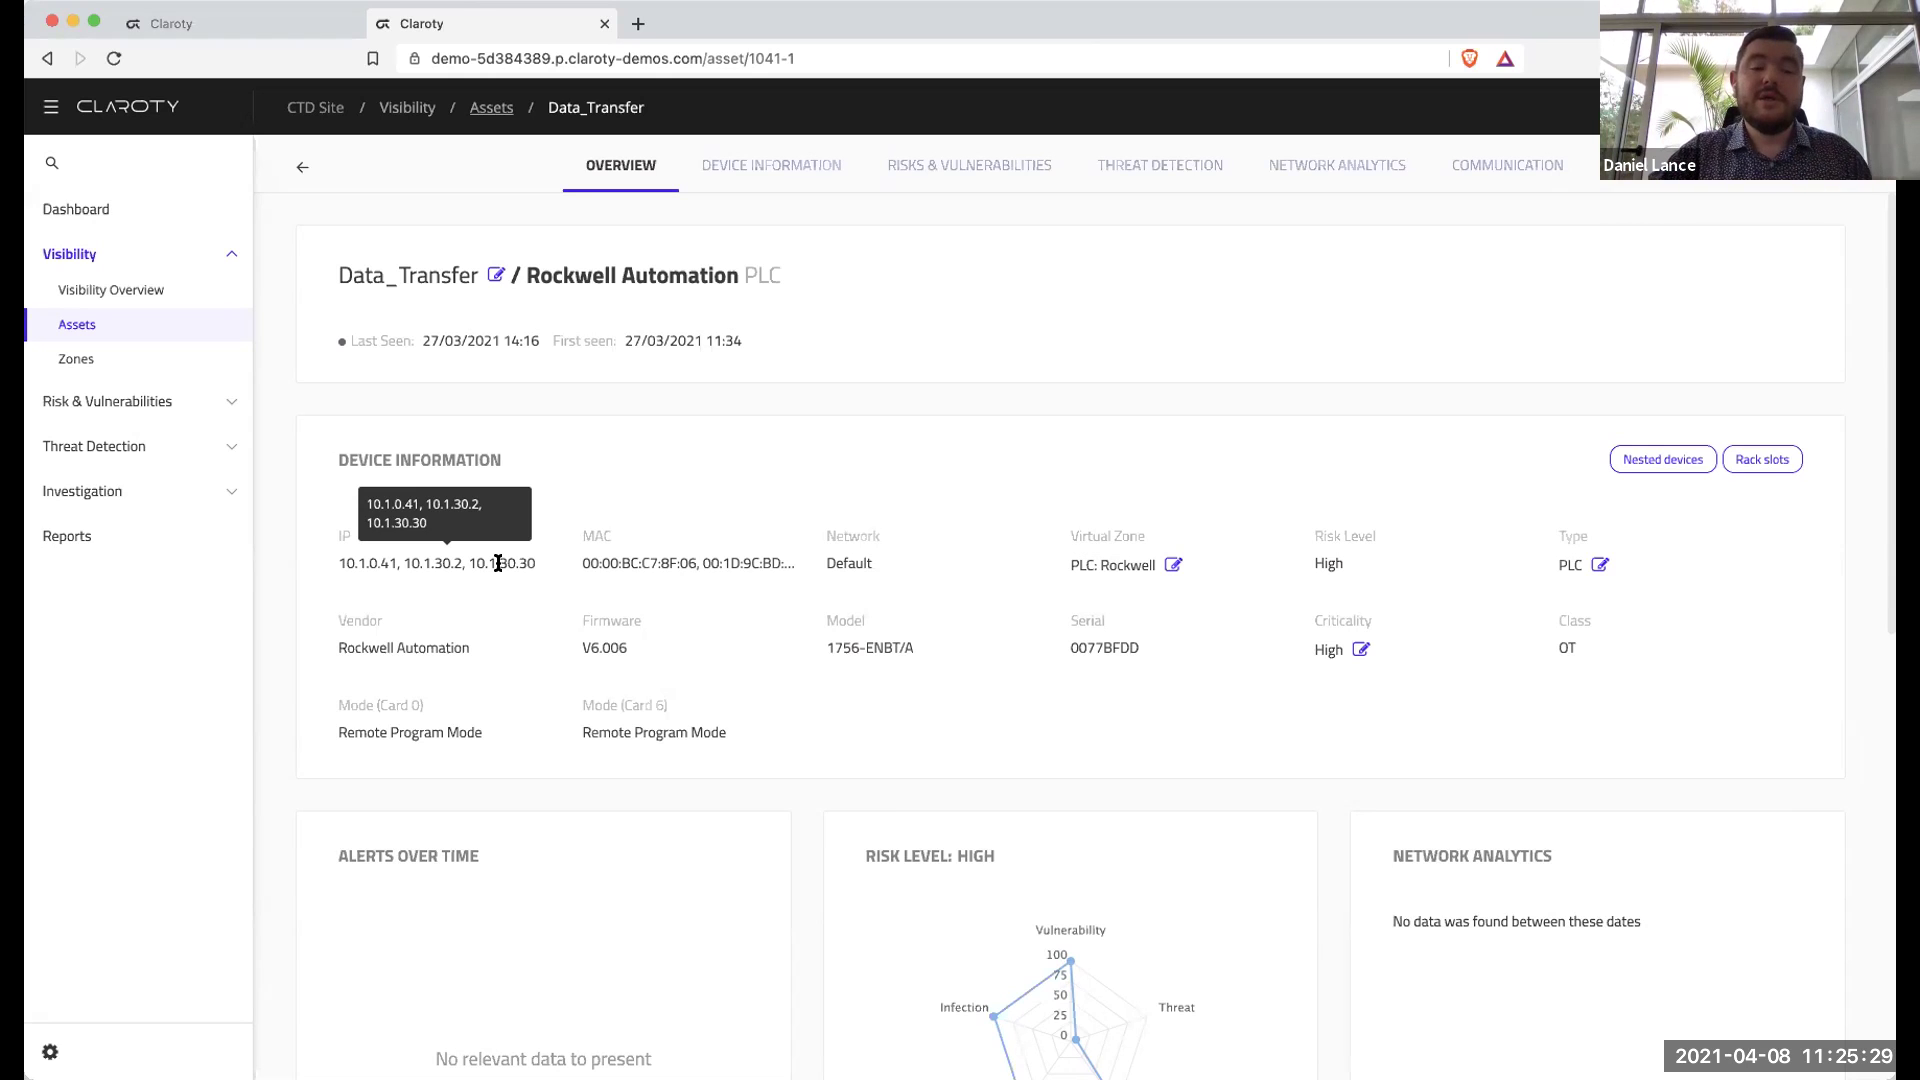
scroll(505, 560, "down", 1)
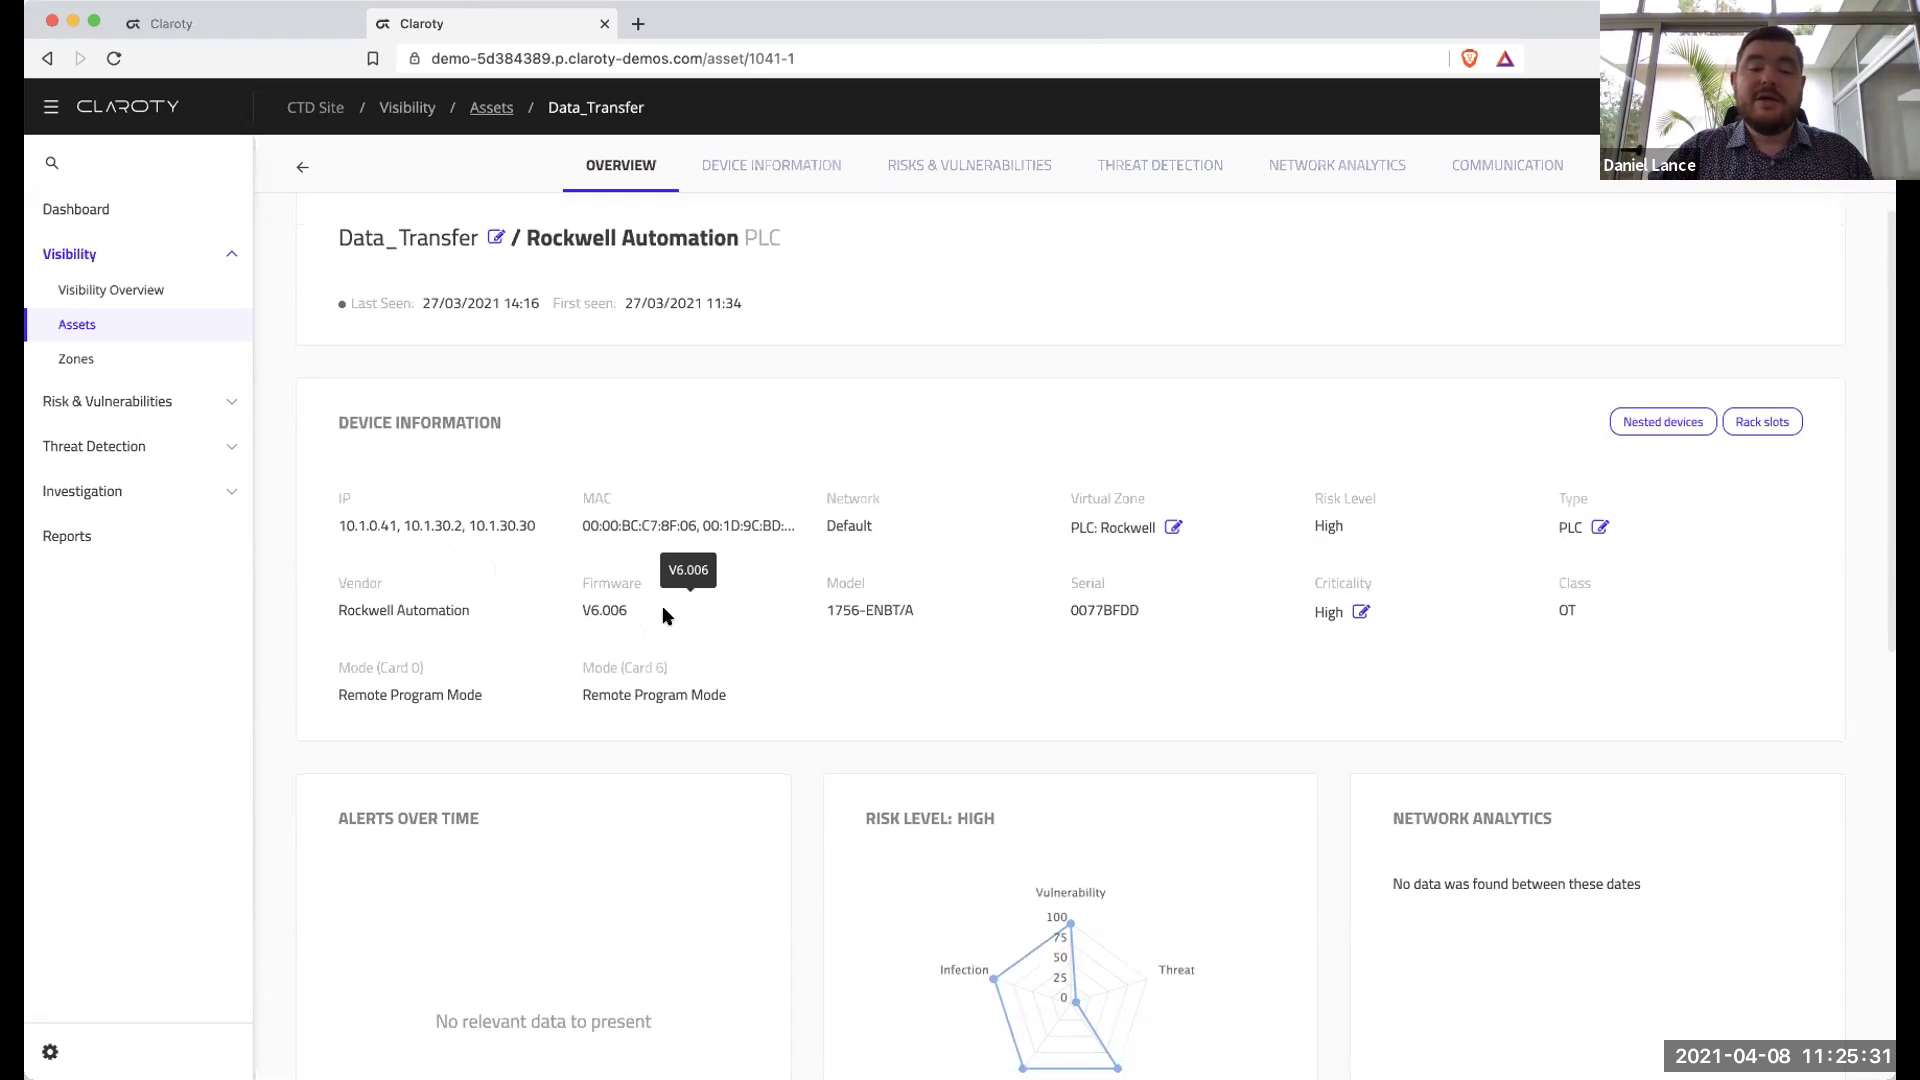
double_click(612, 607)
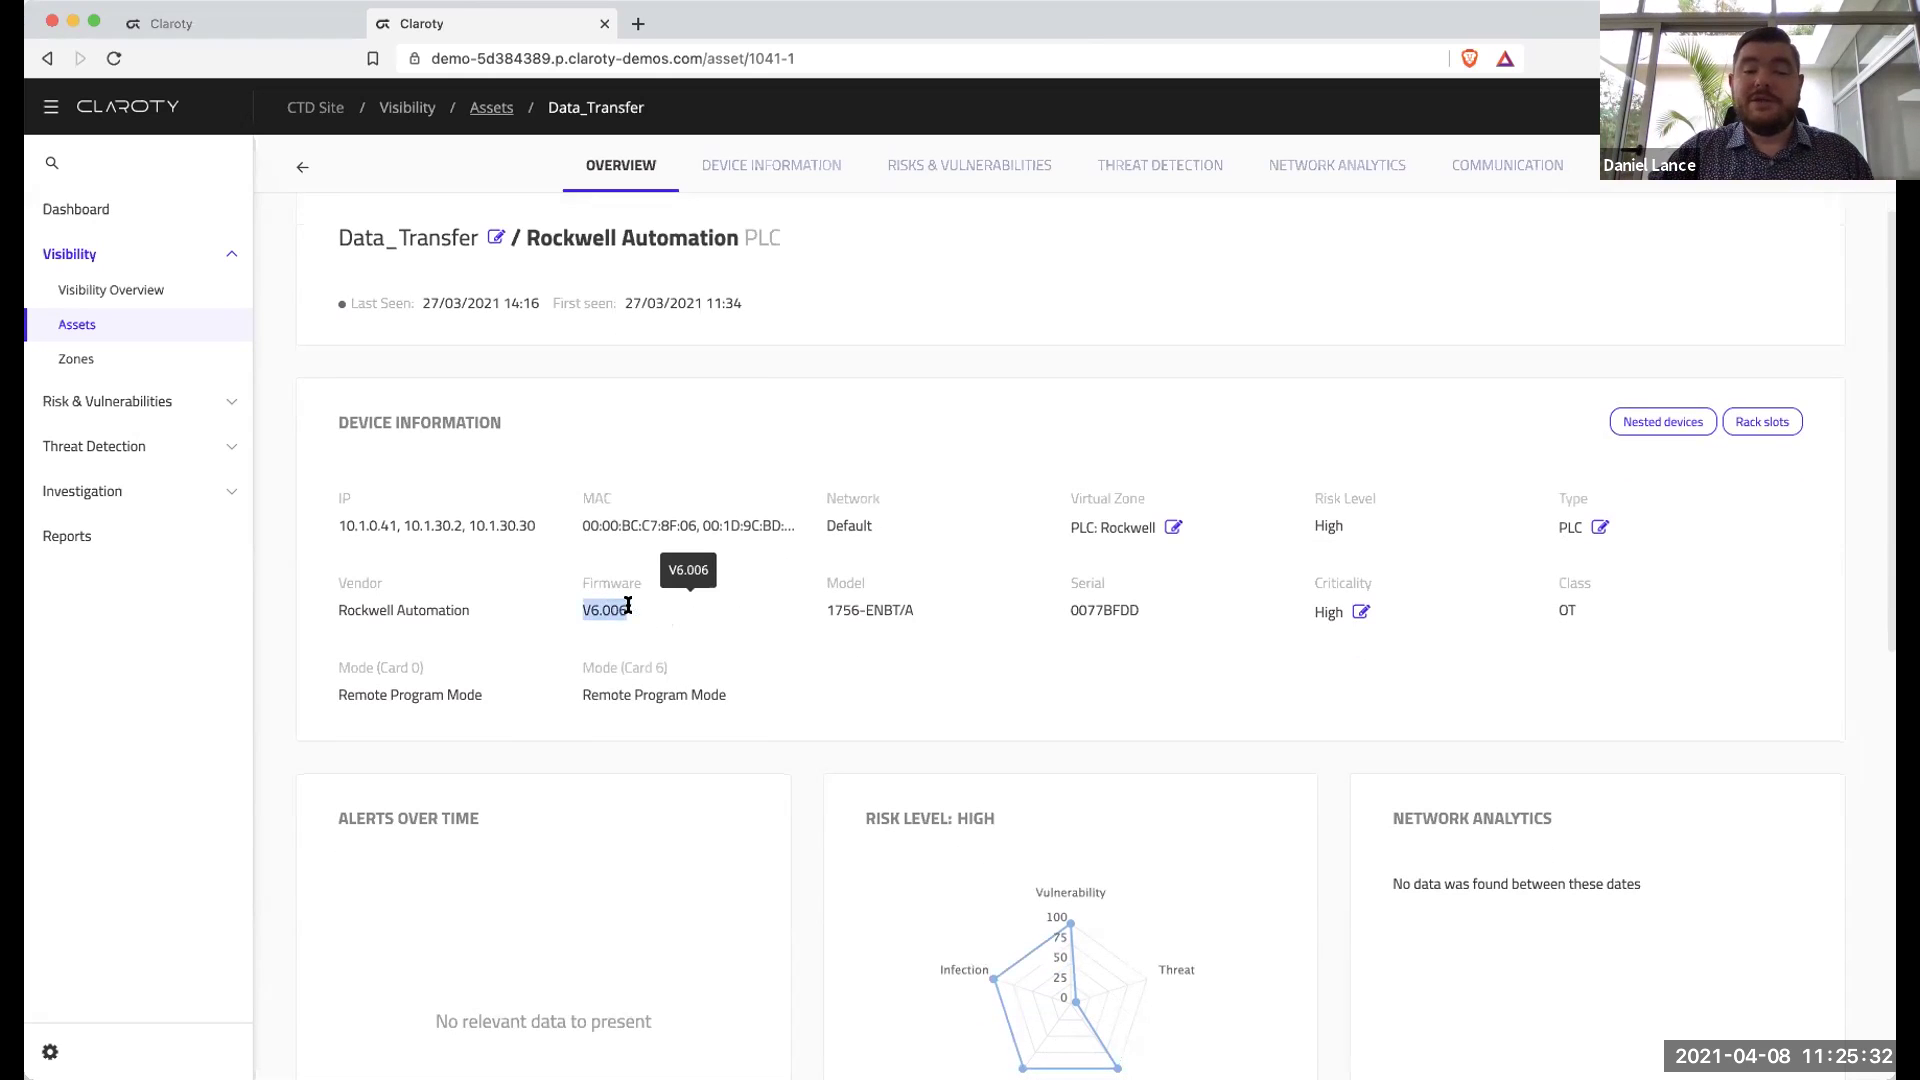
triple_click(858, 605)
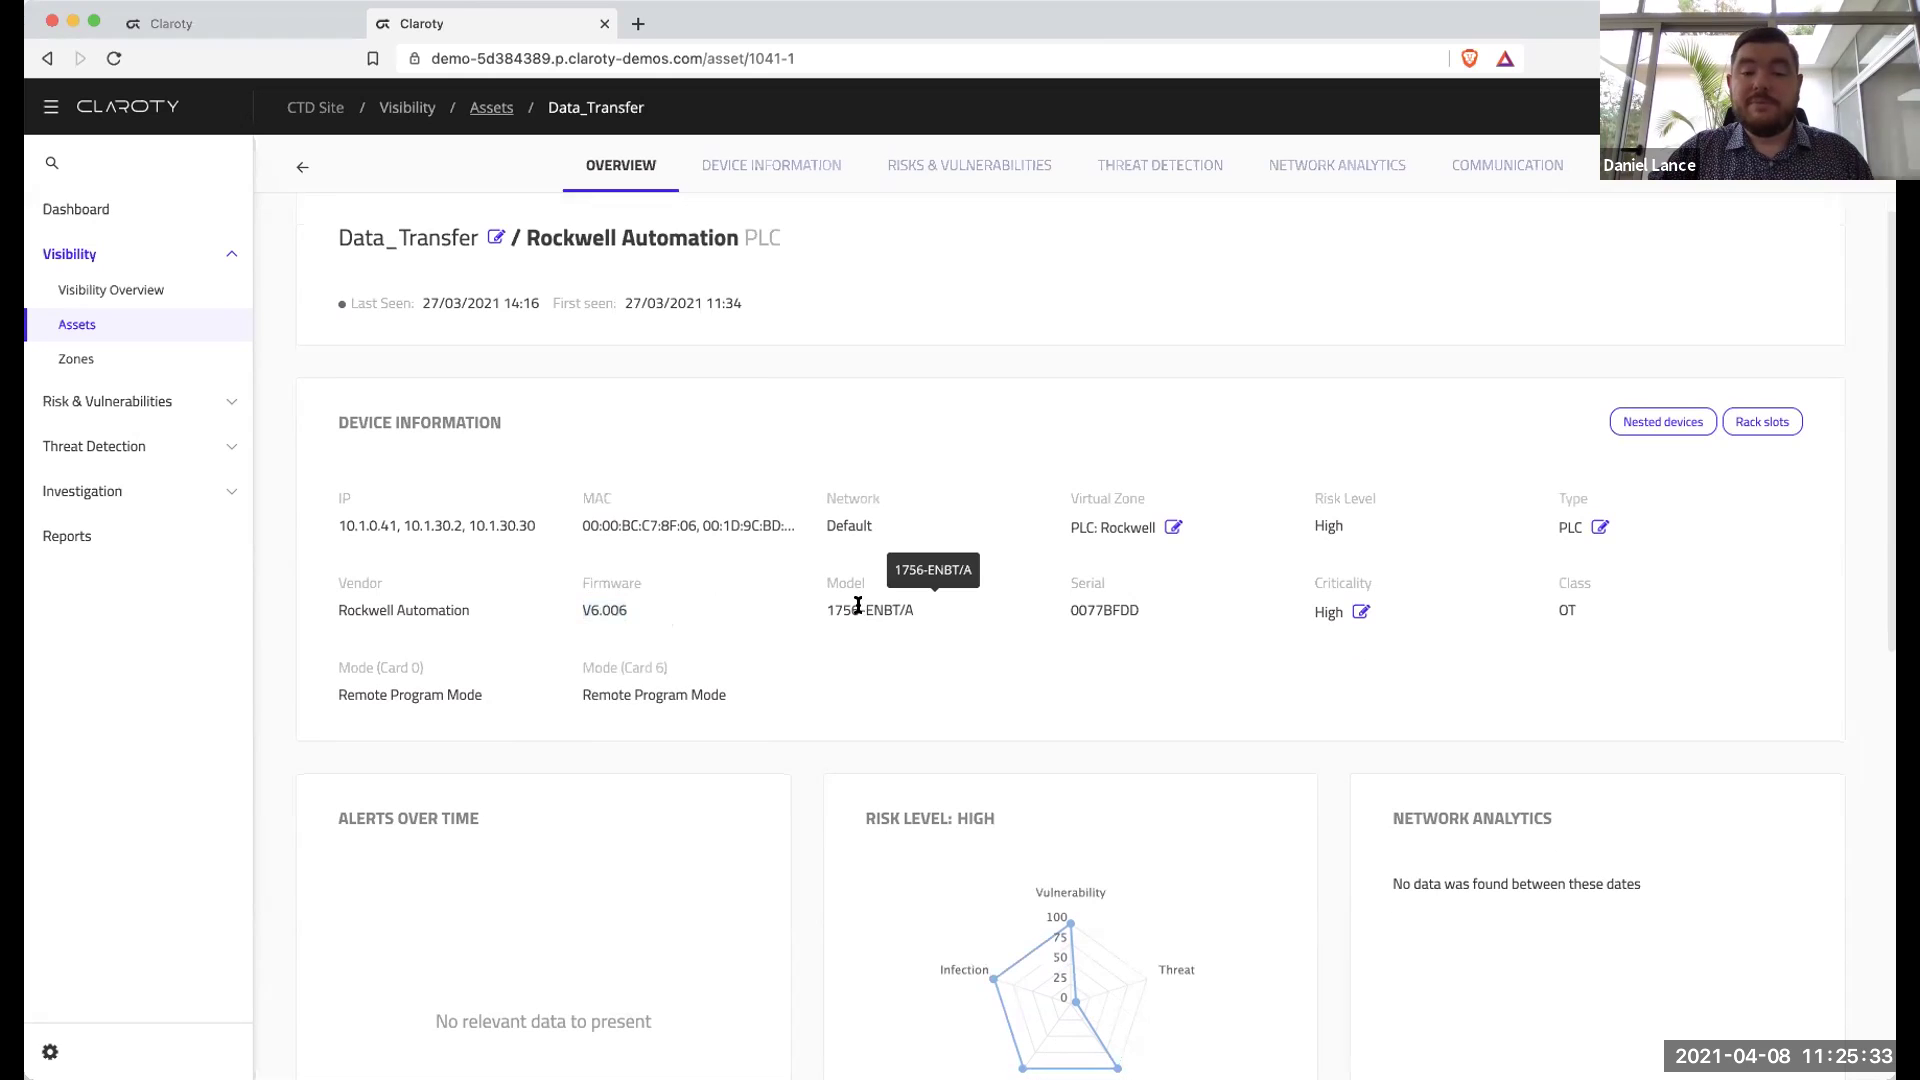
double_click(1092, 609)
double_click(852, 524)
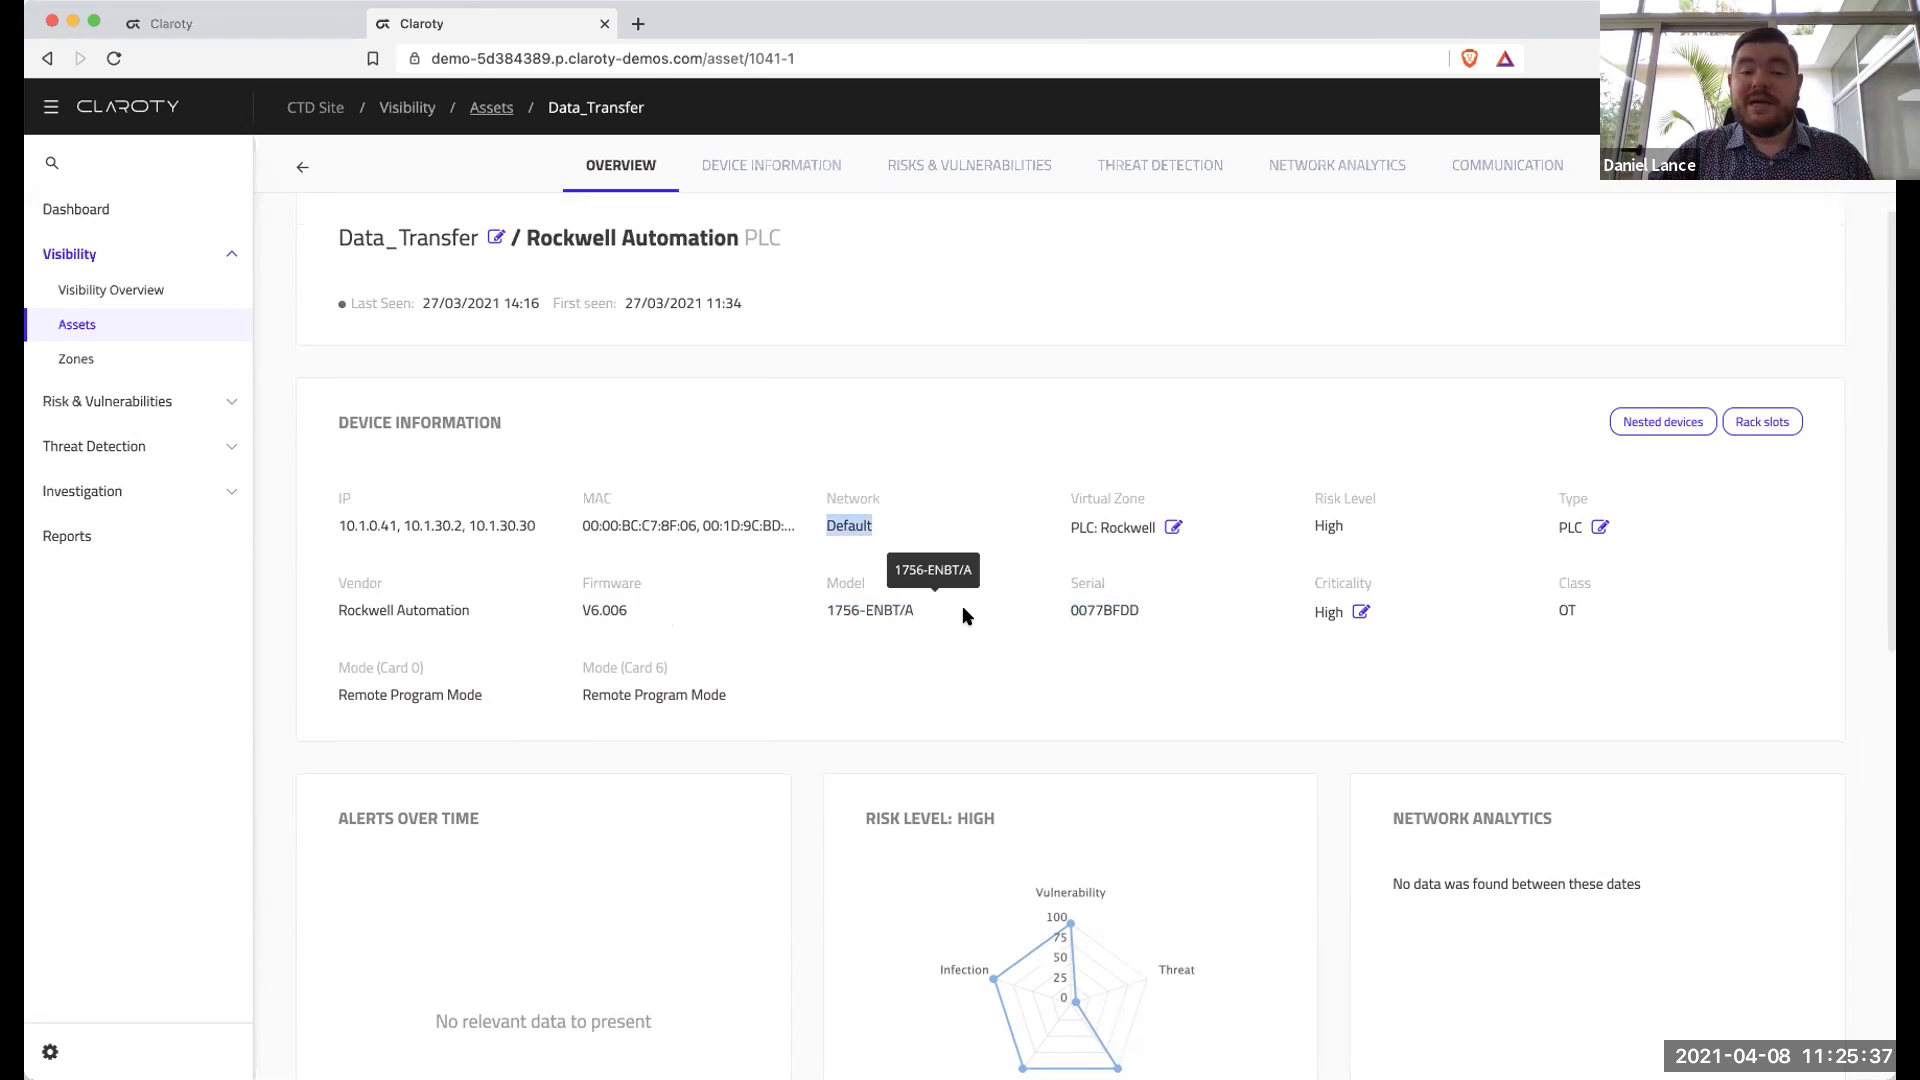
scroll(963, 607, "down", 1)
scroll(962, 607, "up", 1)
Show Data_Transfer's Device Information down to rack Slot 0, a 1756-L71/B LOGIX5571 at V24.012.
left_click(891, 362)
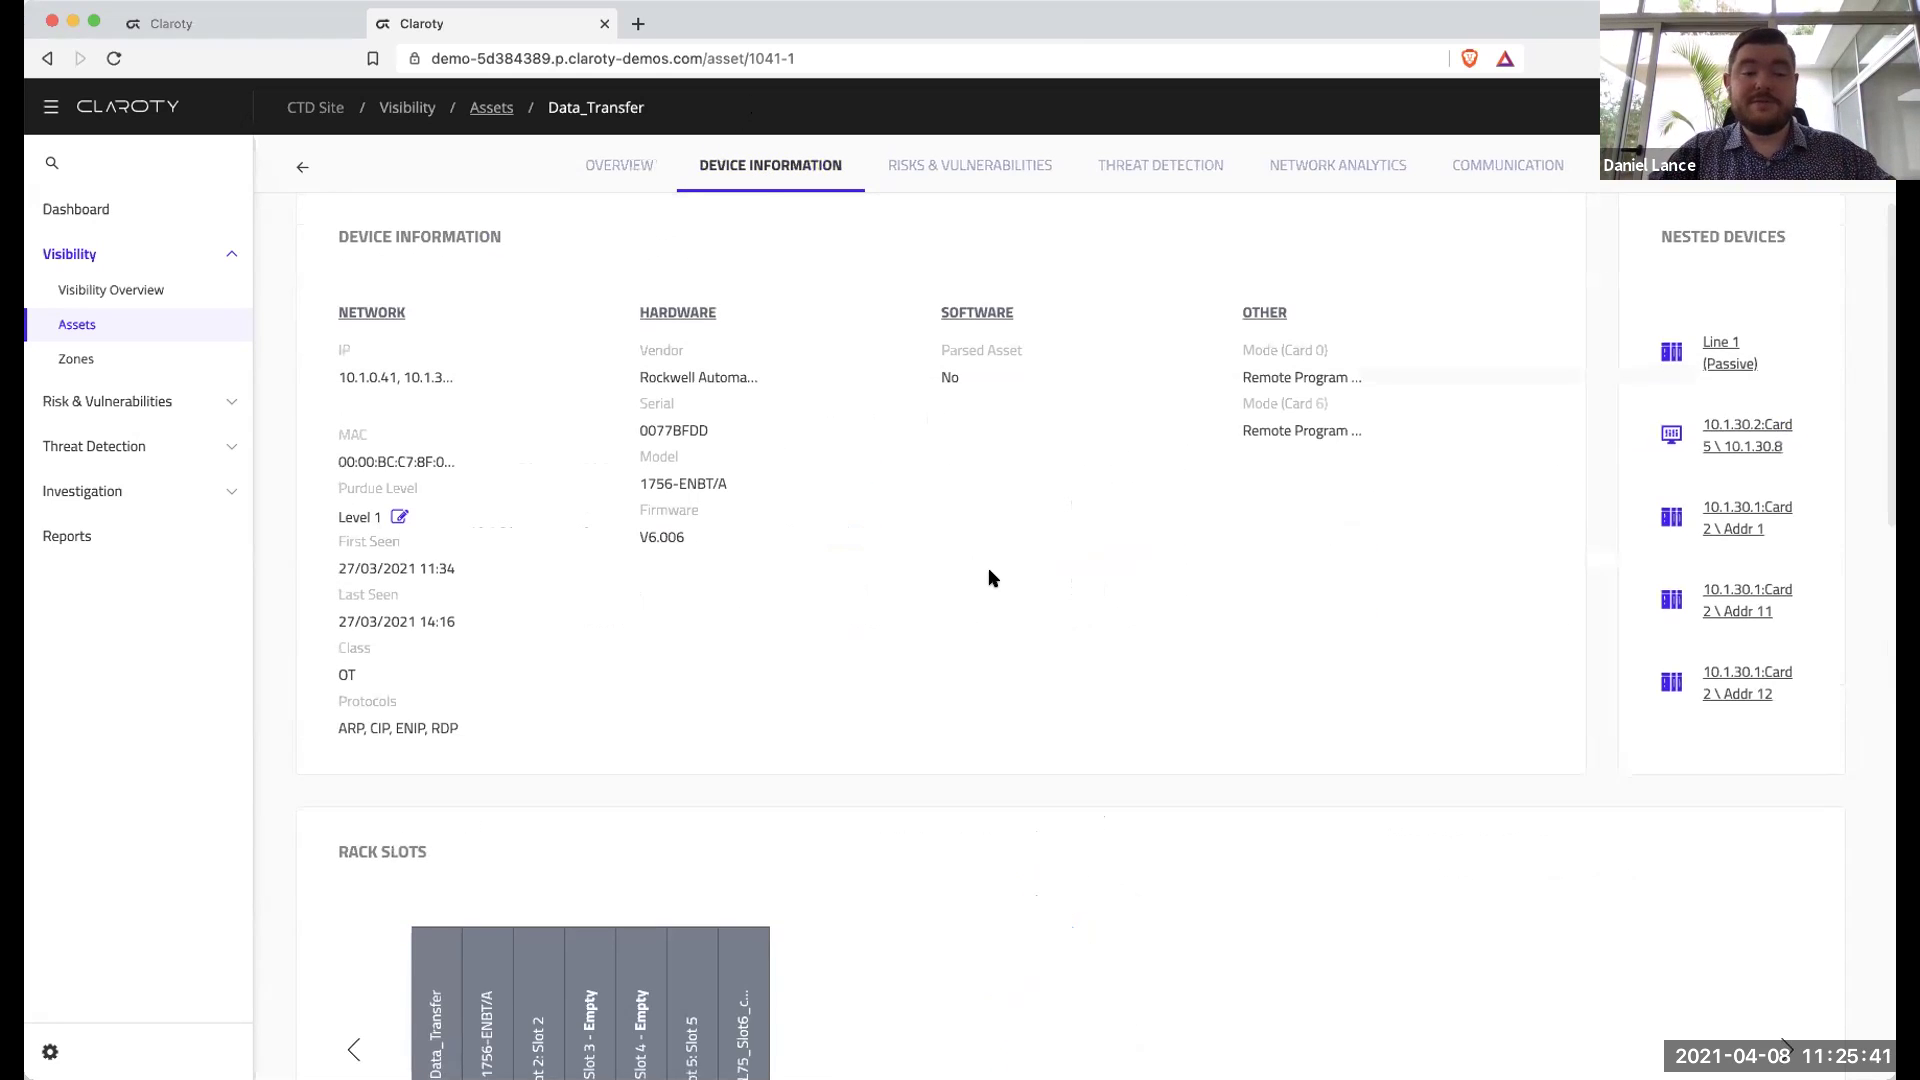
scroll(990, 572, "down", 1)
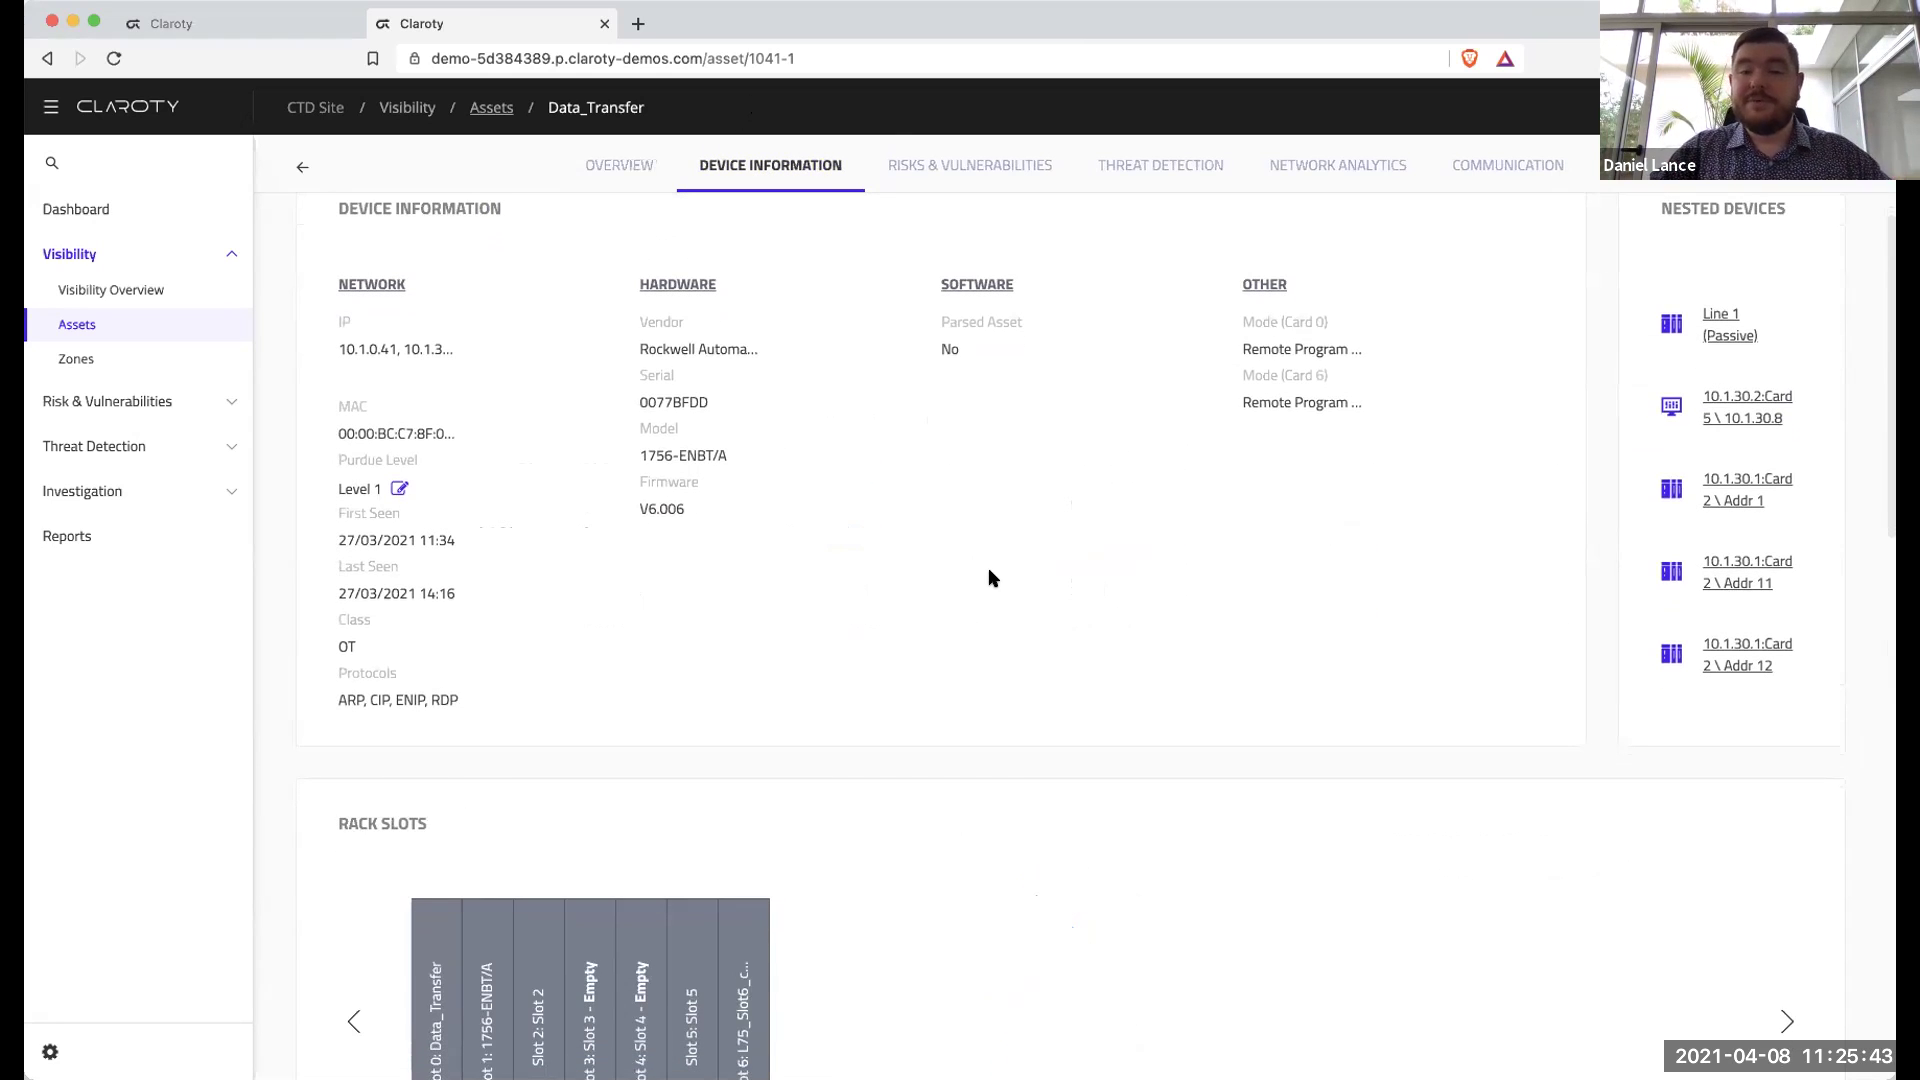
scroll(990, 578, "down", 1)
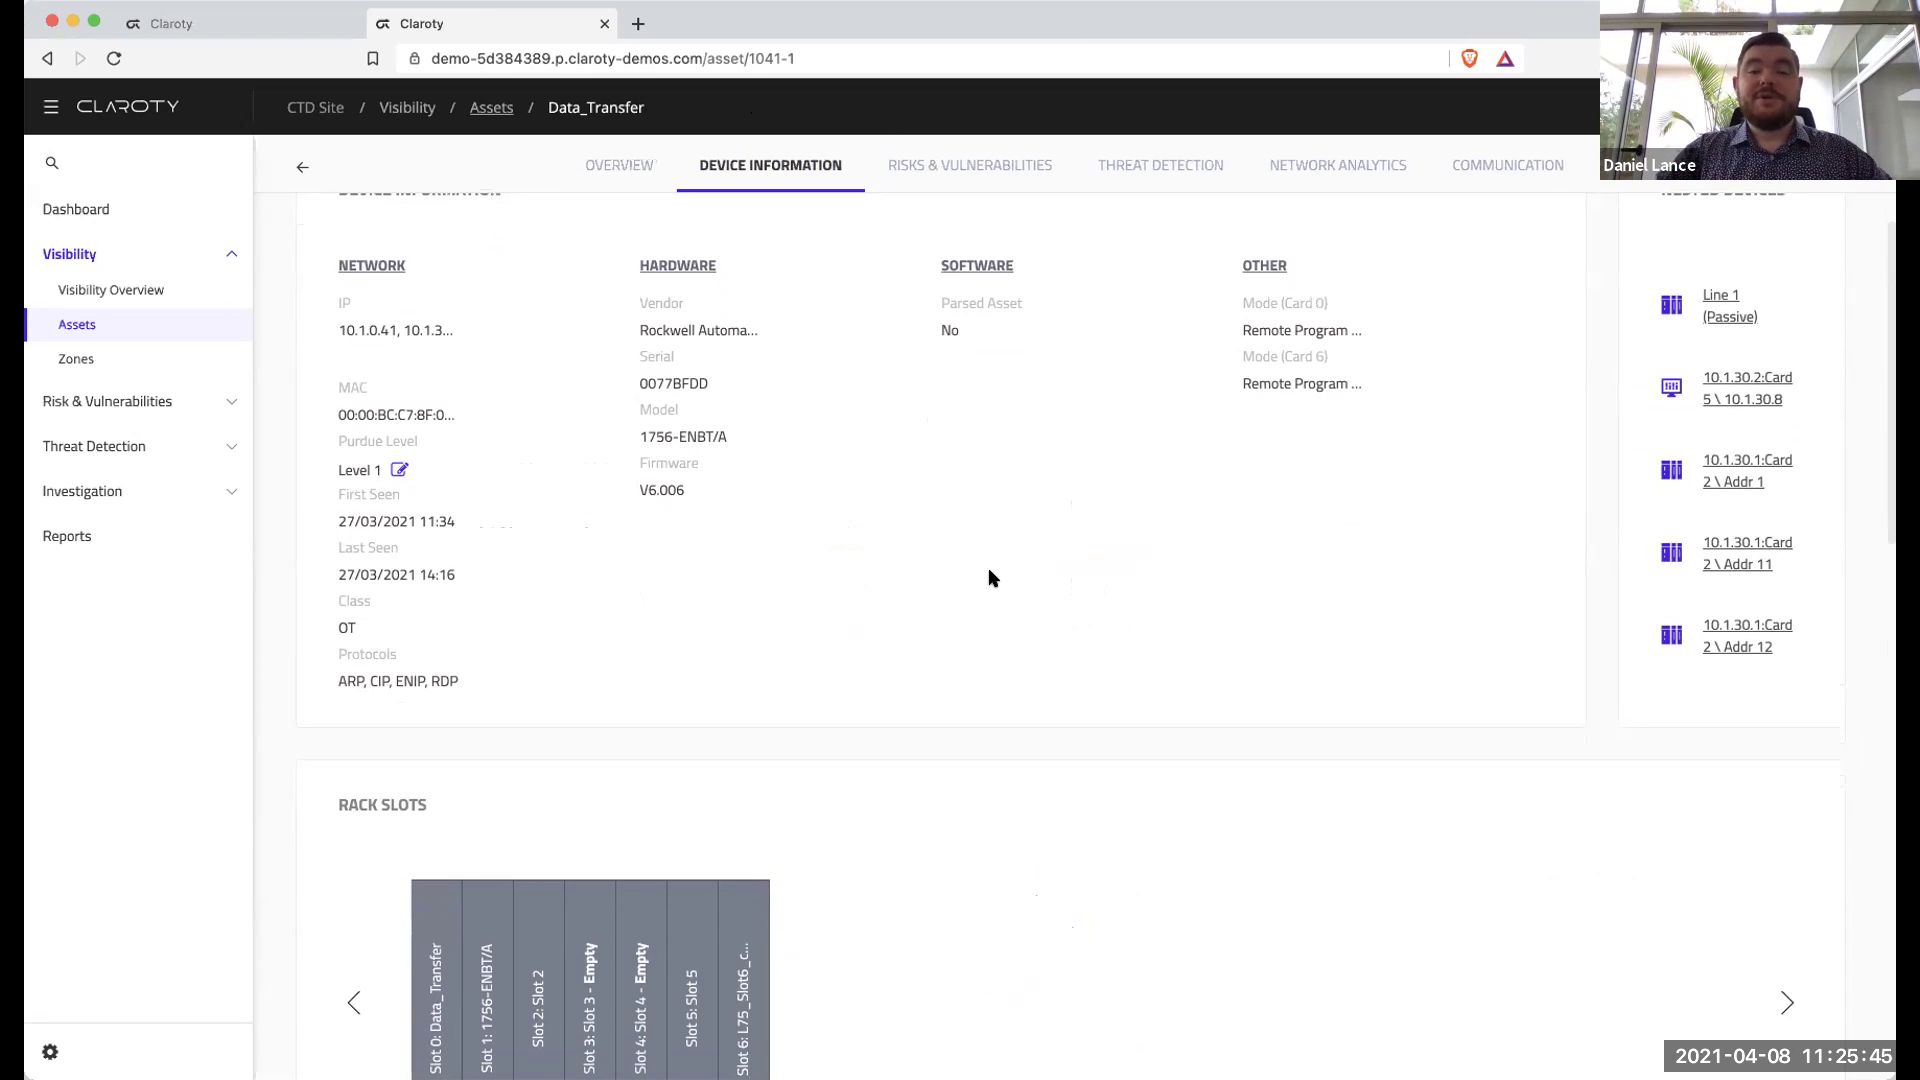
scroll(990, 578, "up", 1)
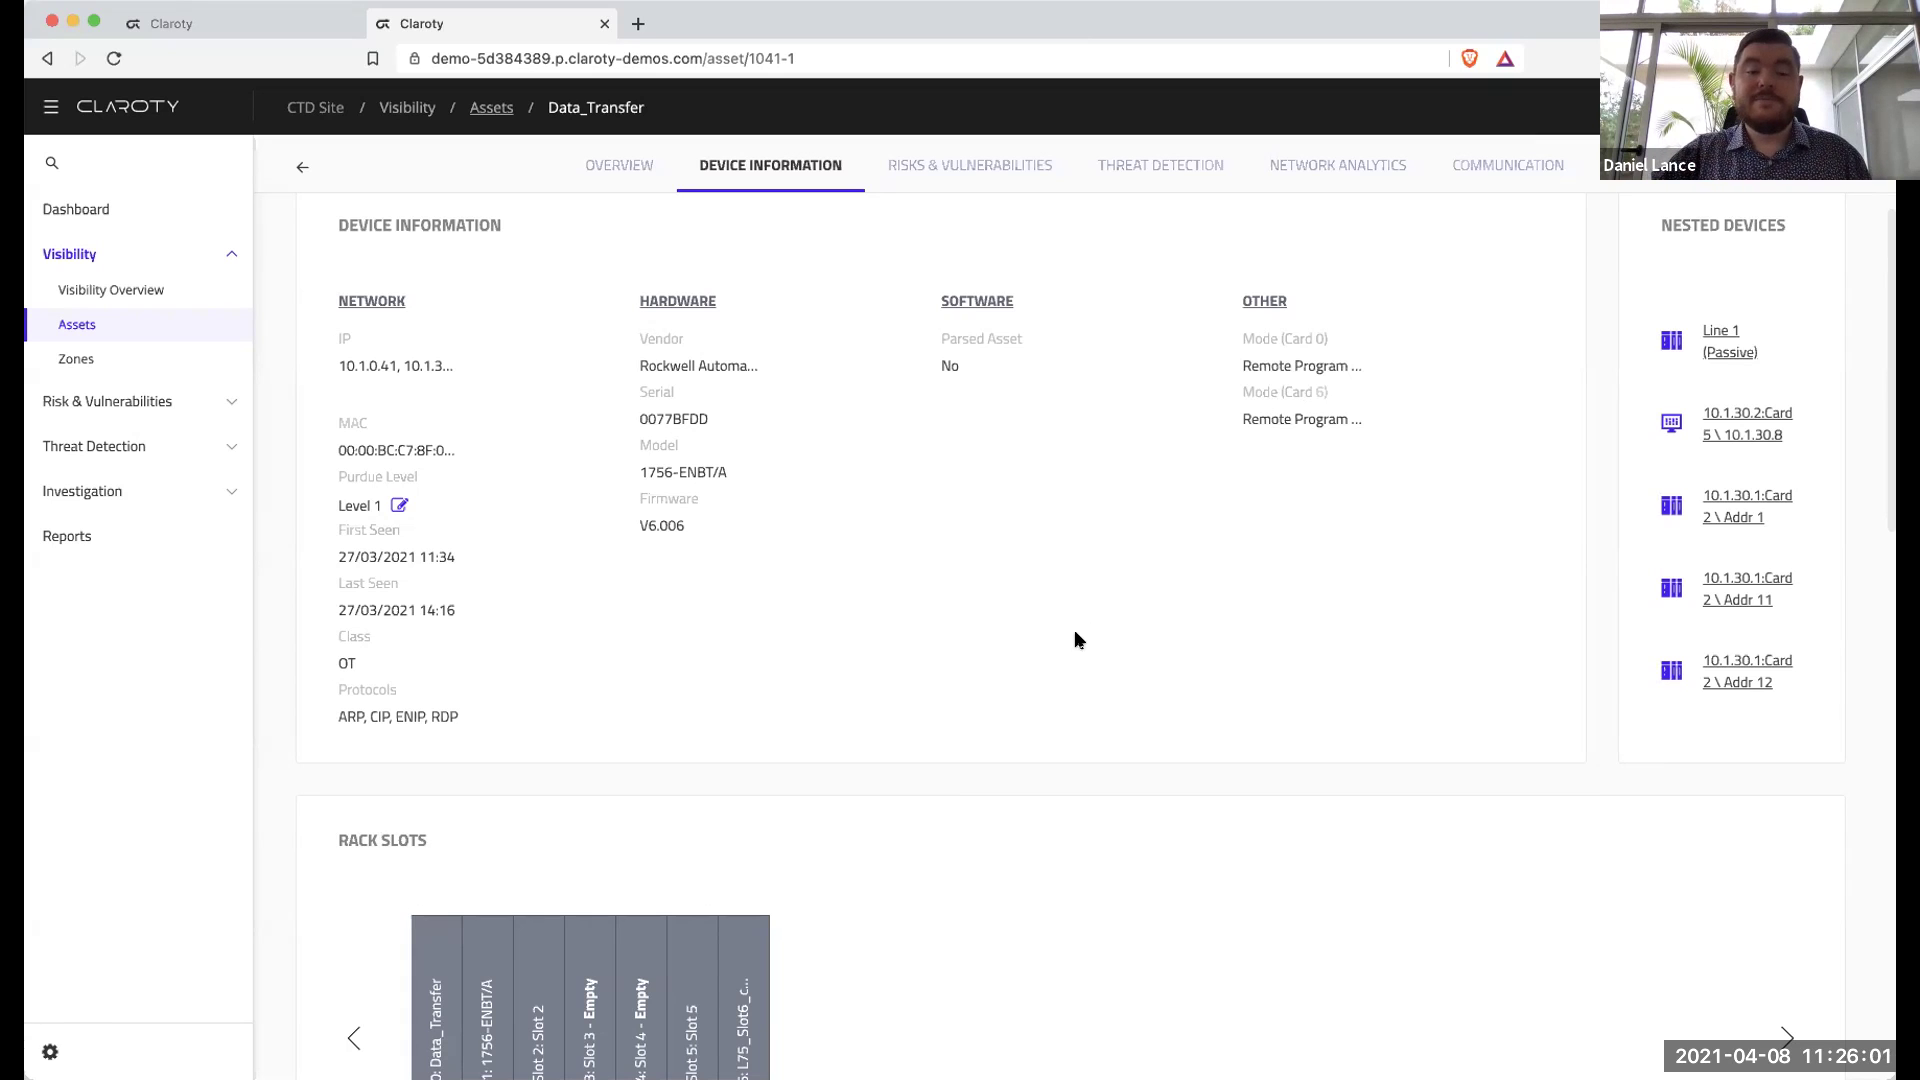
scroll(1037, 850, "down", 3)
scroll(1037, 850, "down", 2)
Expand rack Slots 0, 1, 2, 5 and 6 to show each module's details.
left_click(440, 752)
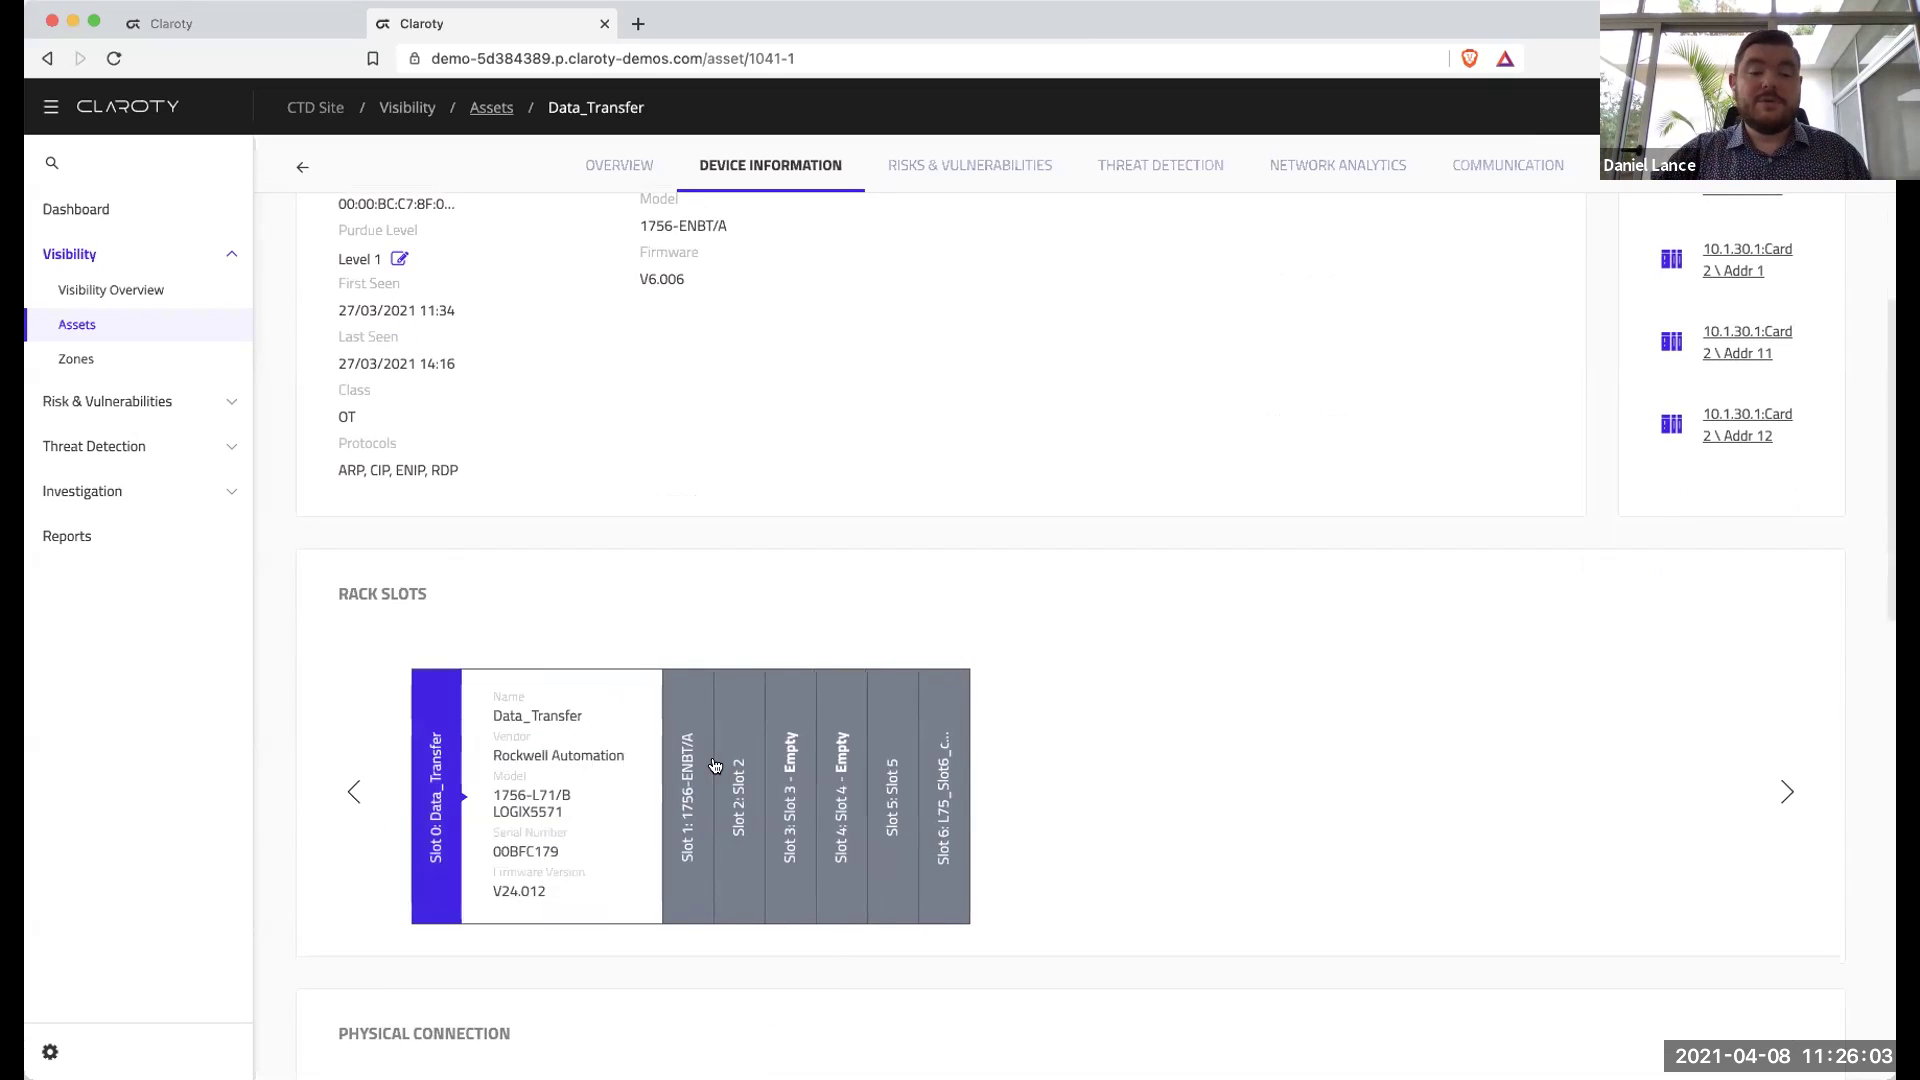
left_click(700, 766)
left_click(940, 778)
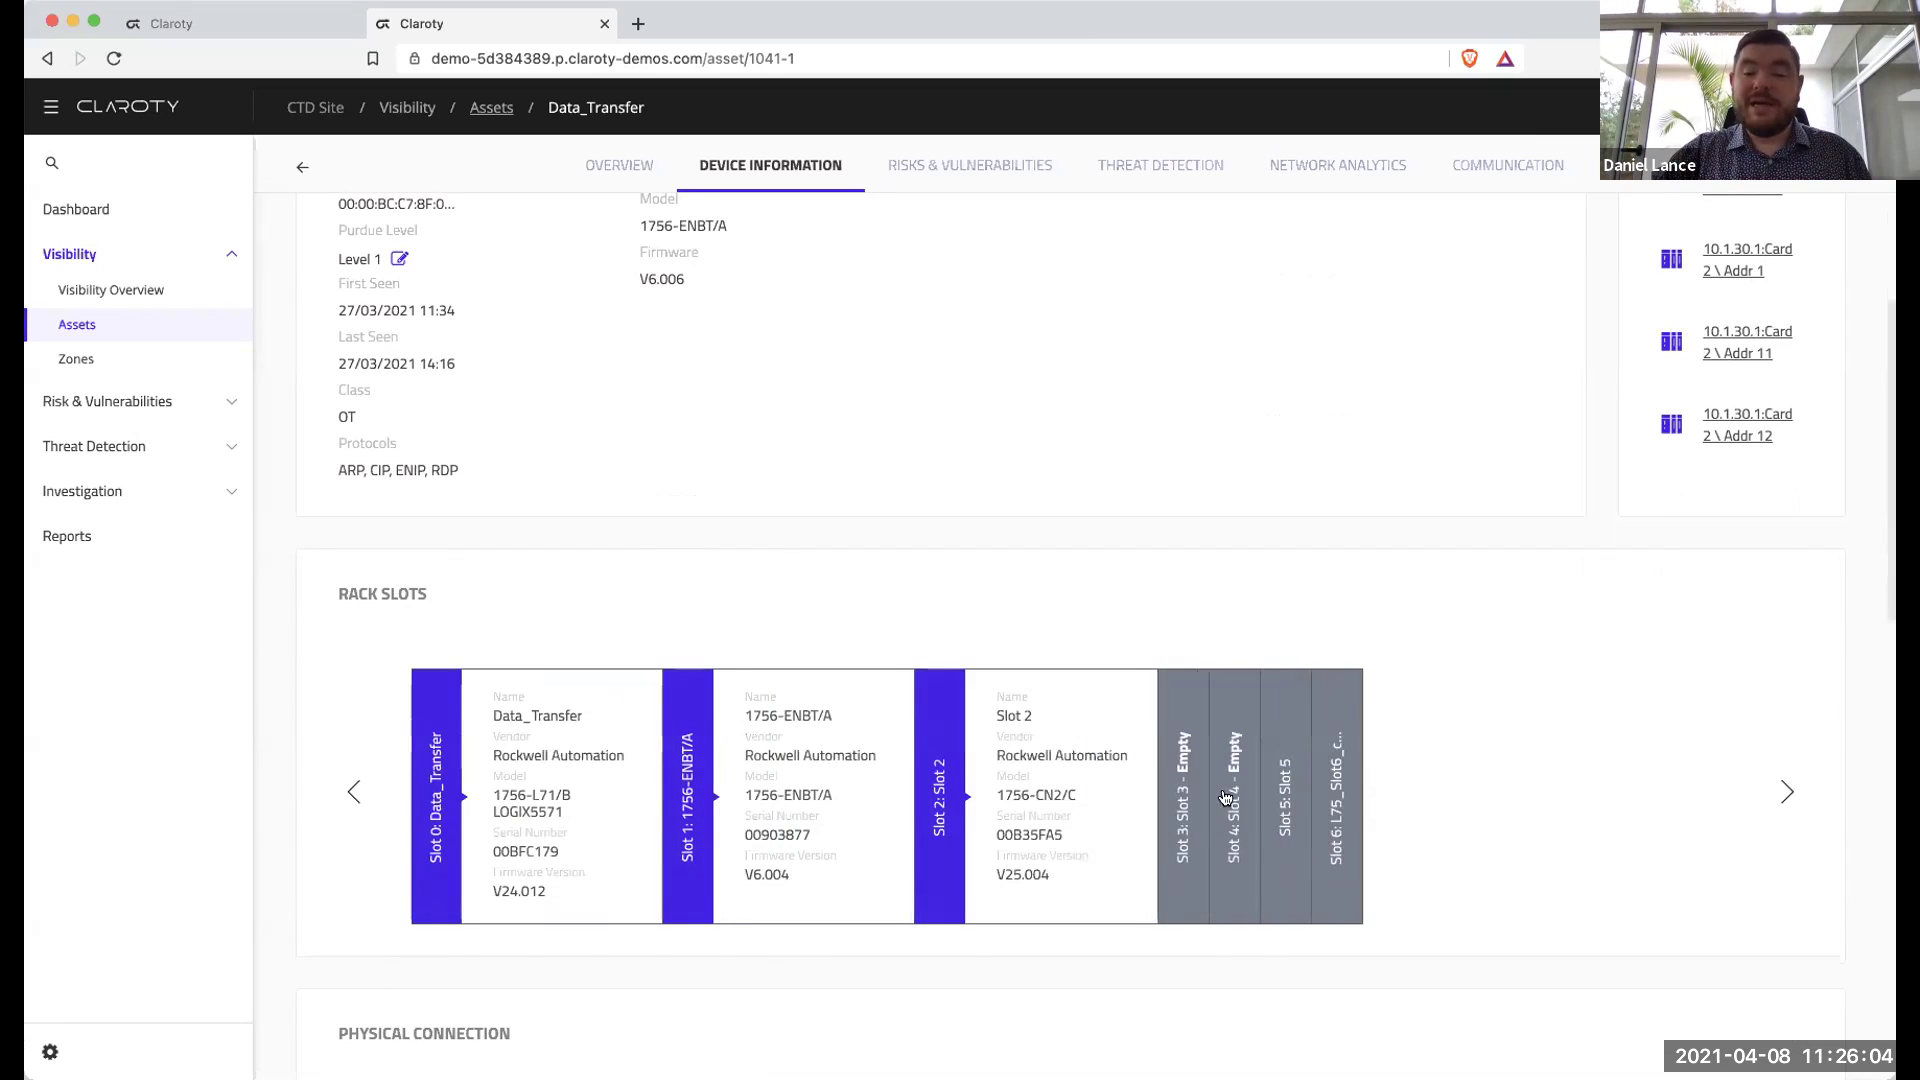
left_click(1295, 785)
left_click(1540, 797)
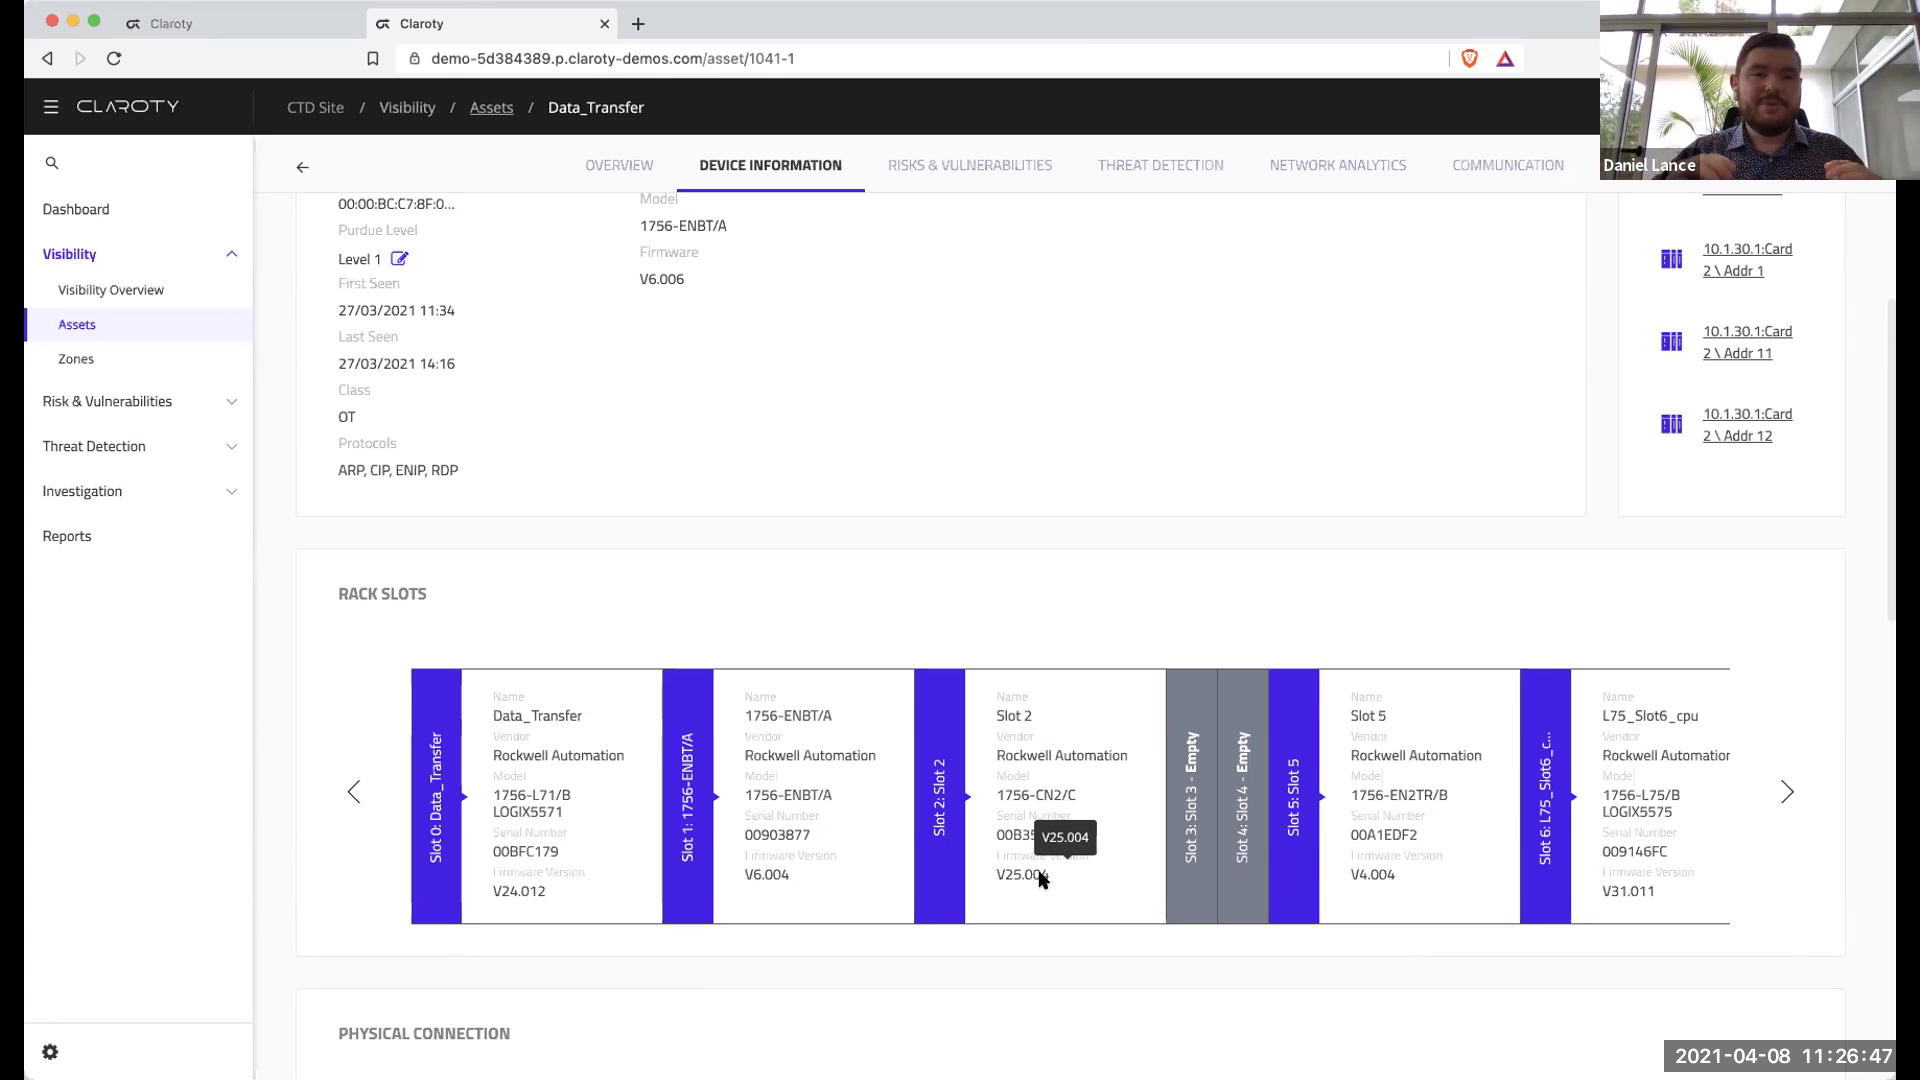
Open the Risks & Vulnerabilities tab to review Data_Transfer's risk score of 81.
left_click(997, 162)
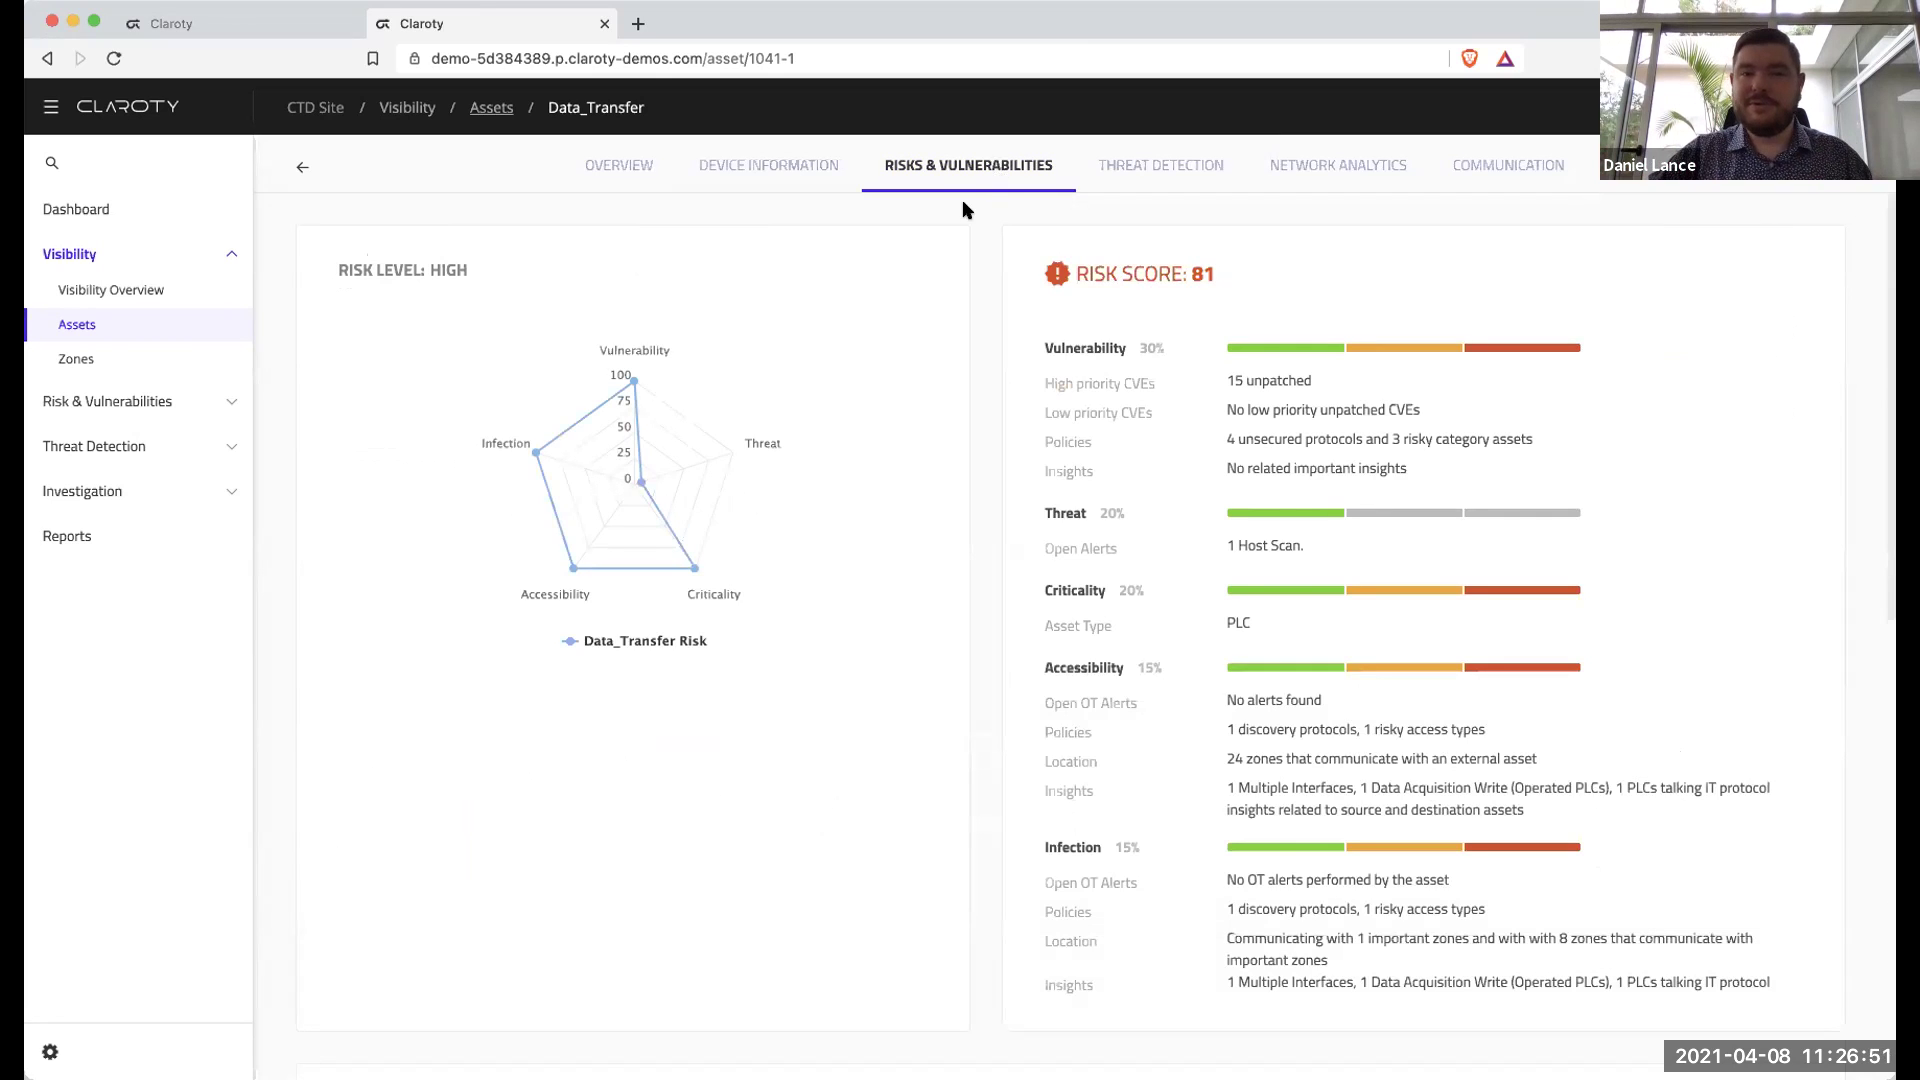
scroll(1002, 287, "down", 2)
scroll(1003, 287, "up", 2)
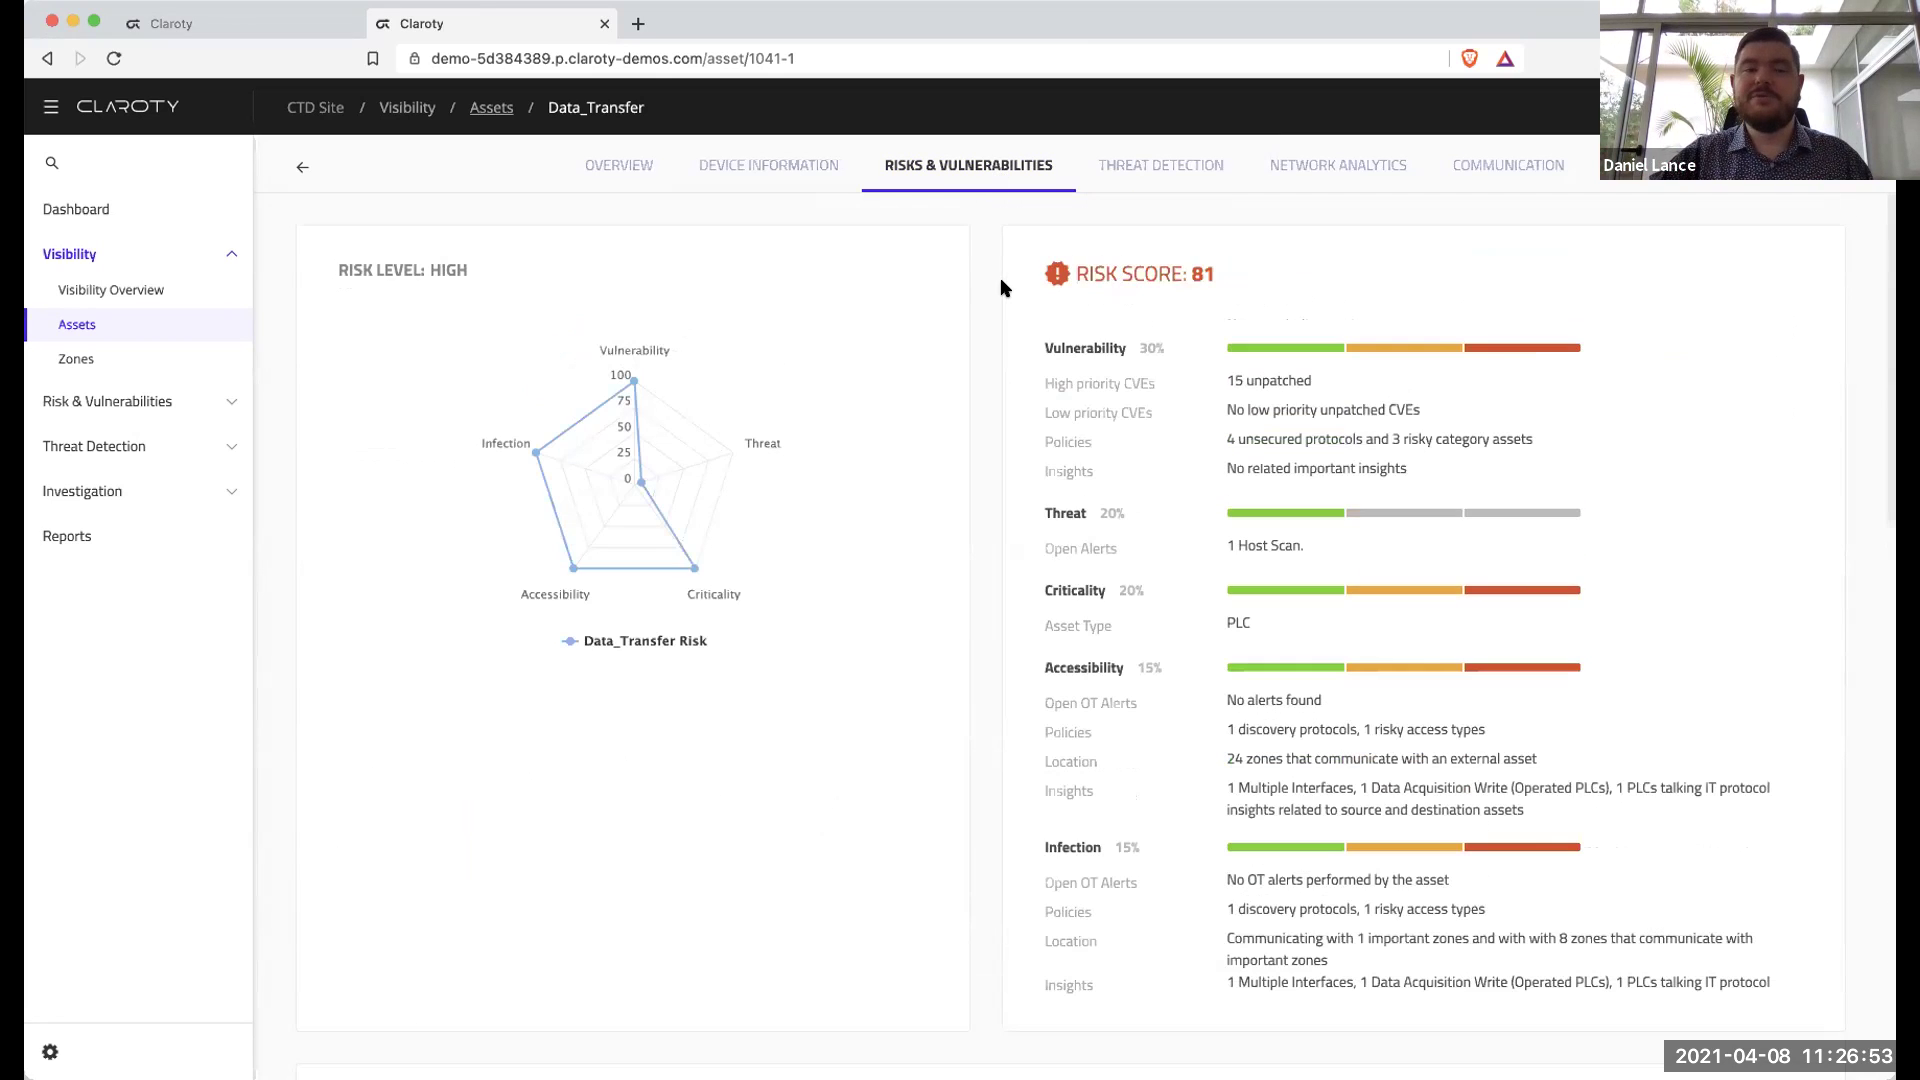
scroll(1005, 435, "down", 12)
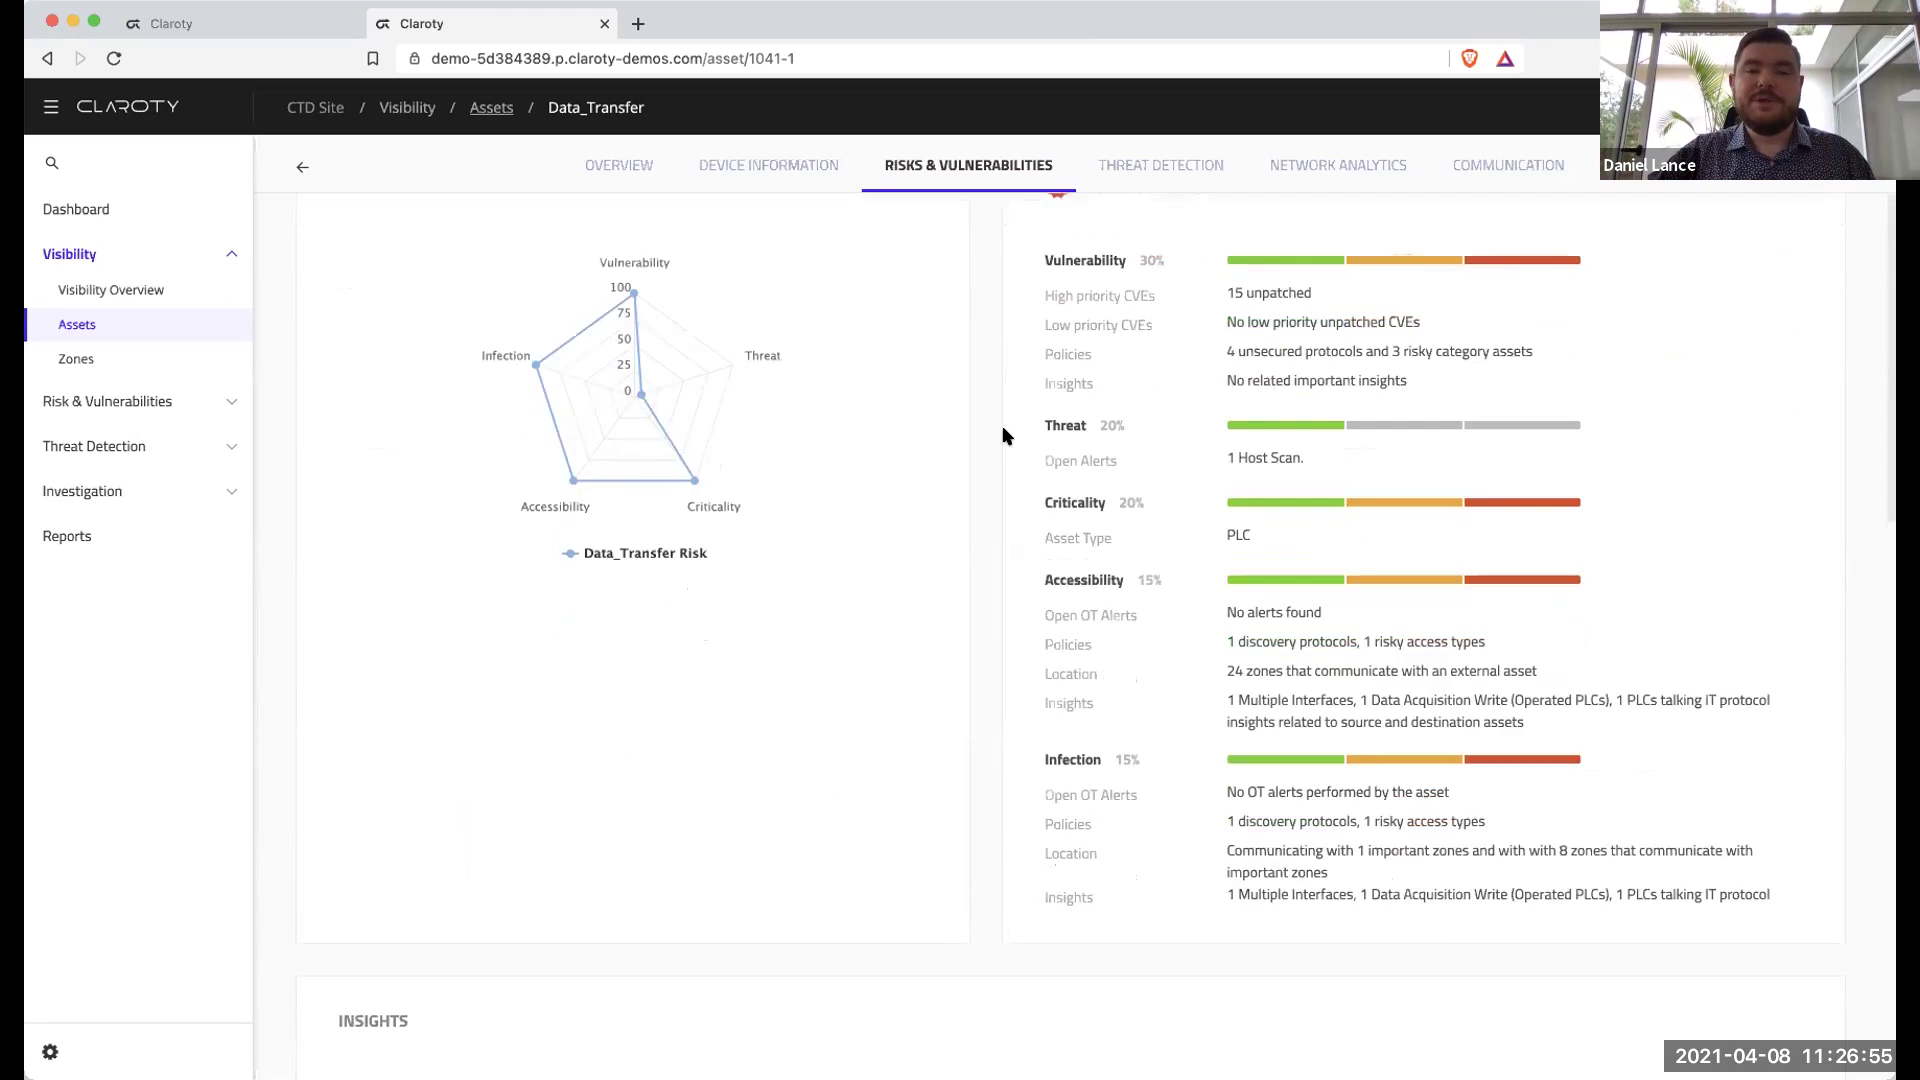
scroll(1005, 435, "down", 8)
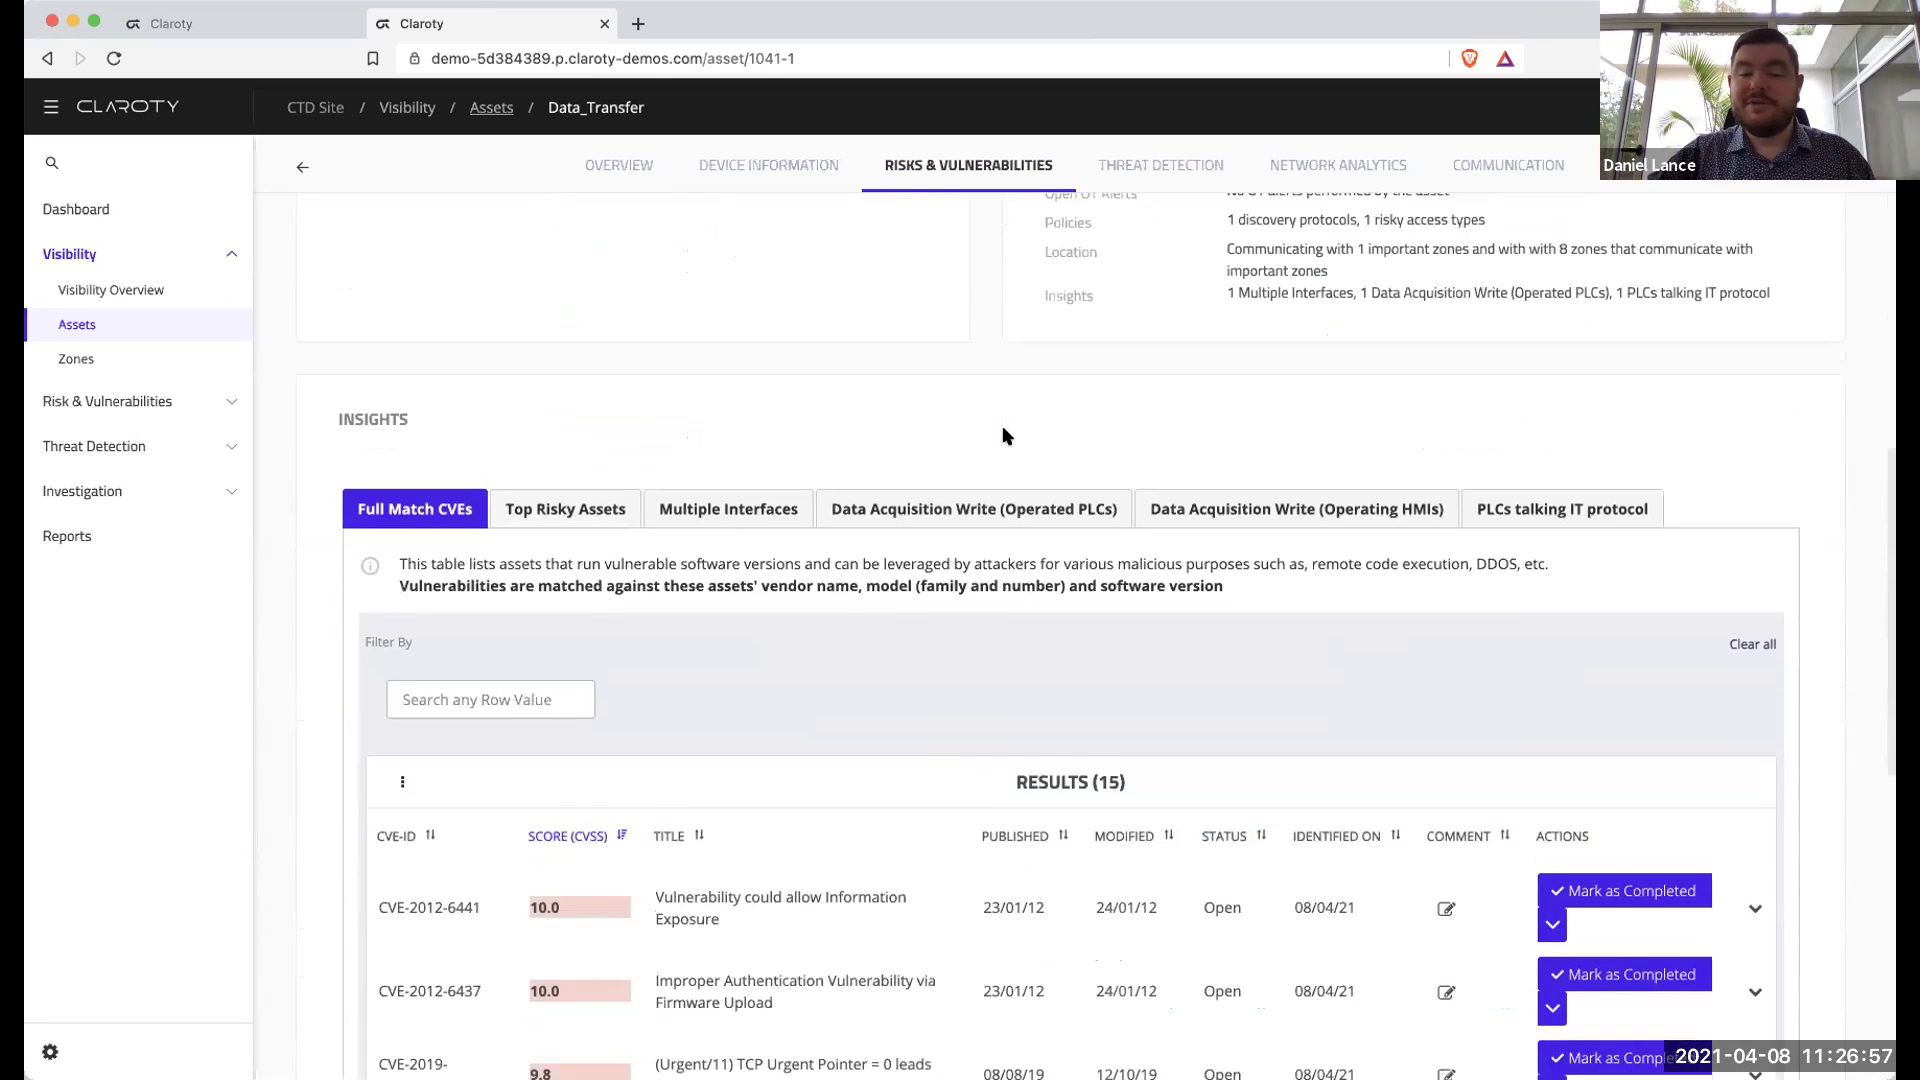
scroll(1005, 435, "down", 1)
scroll(1005, 435, "up", 1)
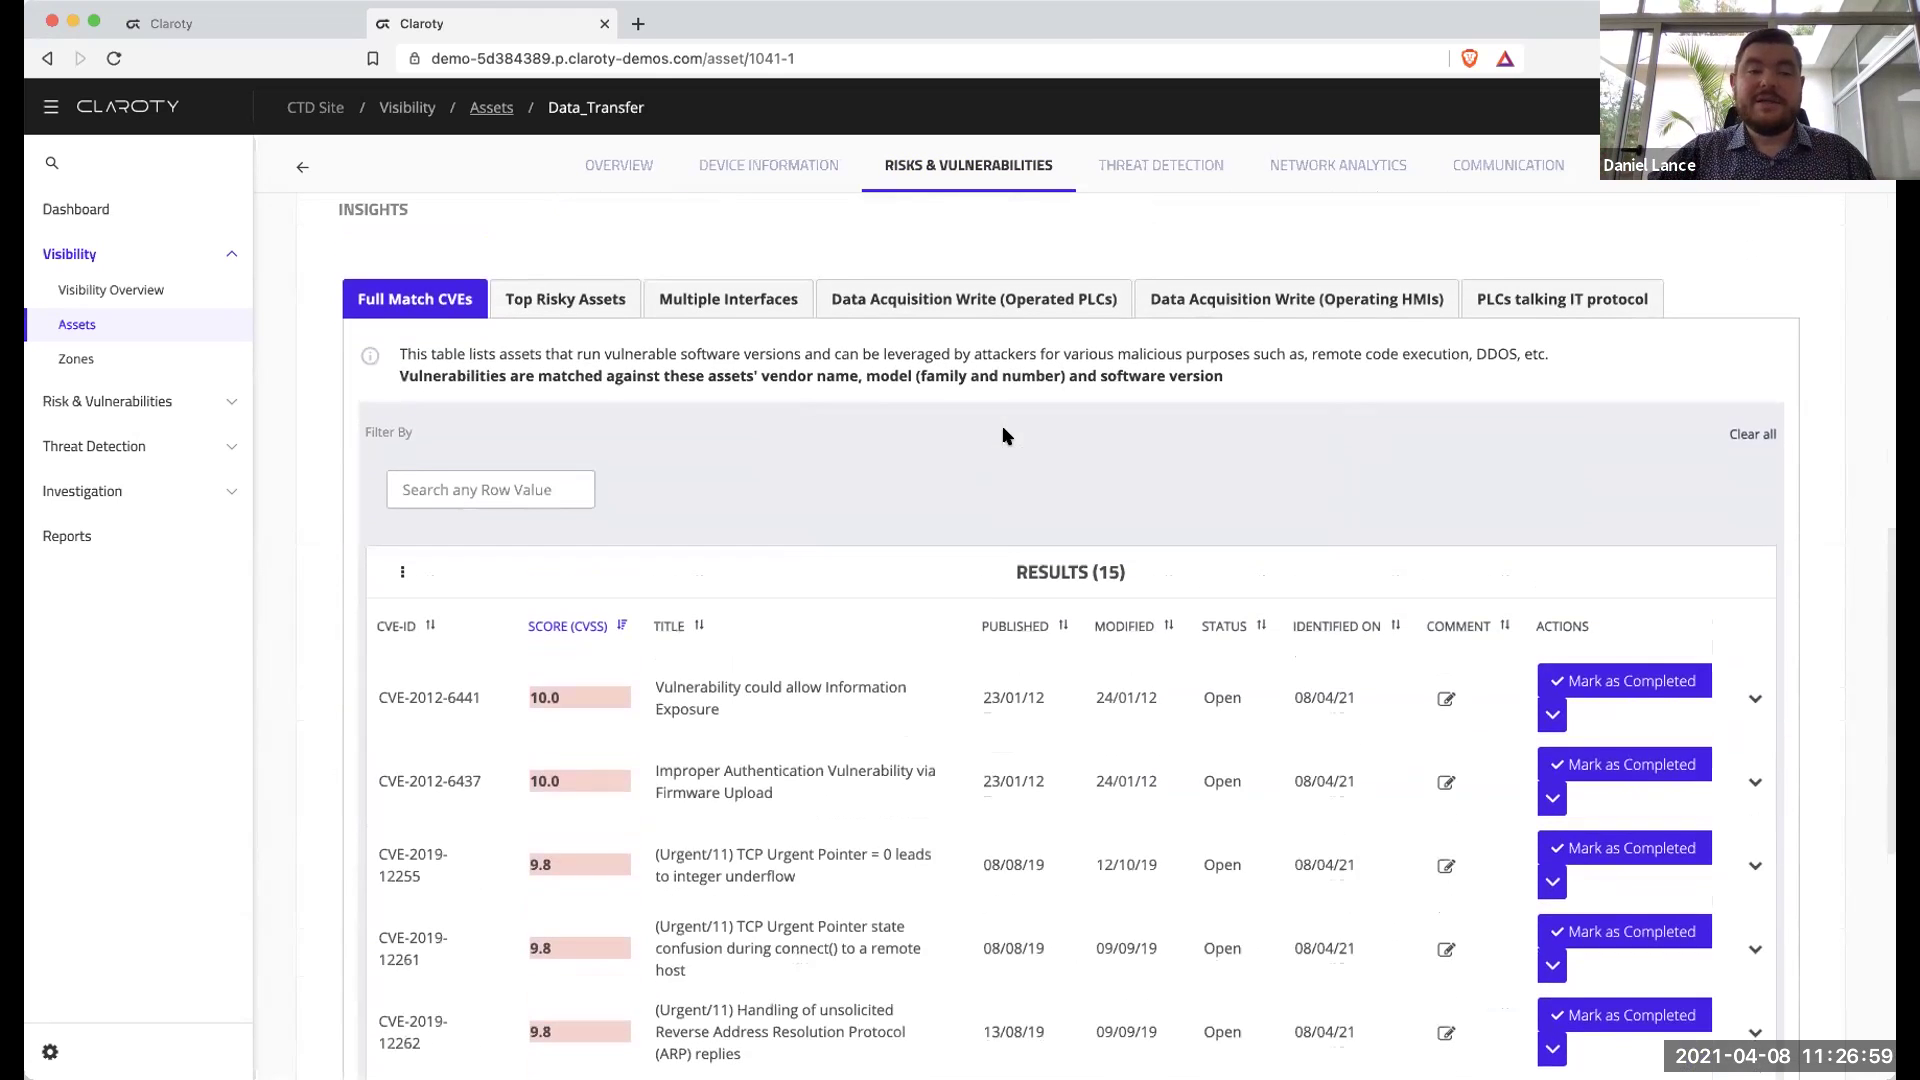
Scroll to the Insights Full Match CVEs table and highlight vulnerability RA-58964's ID and title.
double_click(369, 217)
left_click(471, 258)
scroll(595, 357, "down", 3)
scroll(595, 357, "down", 3)
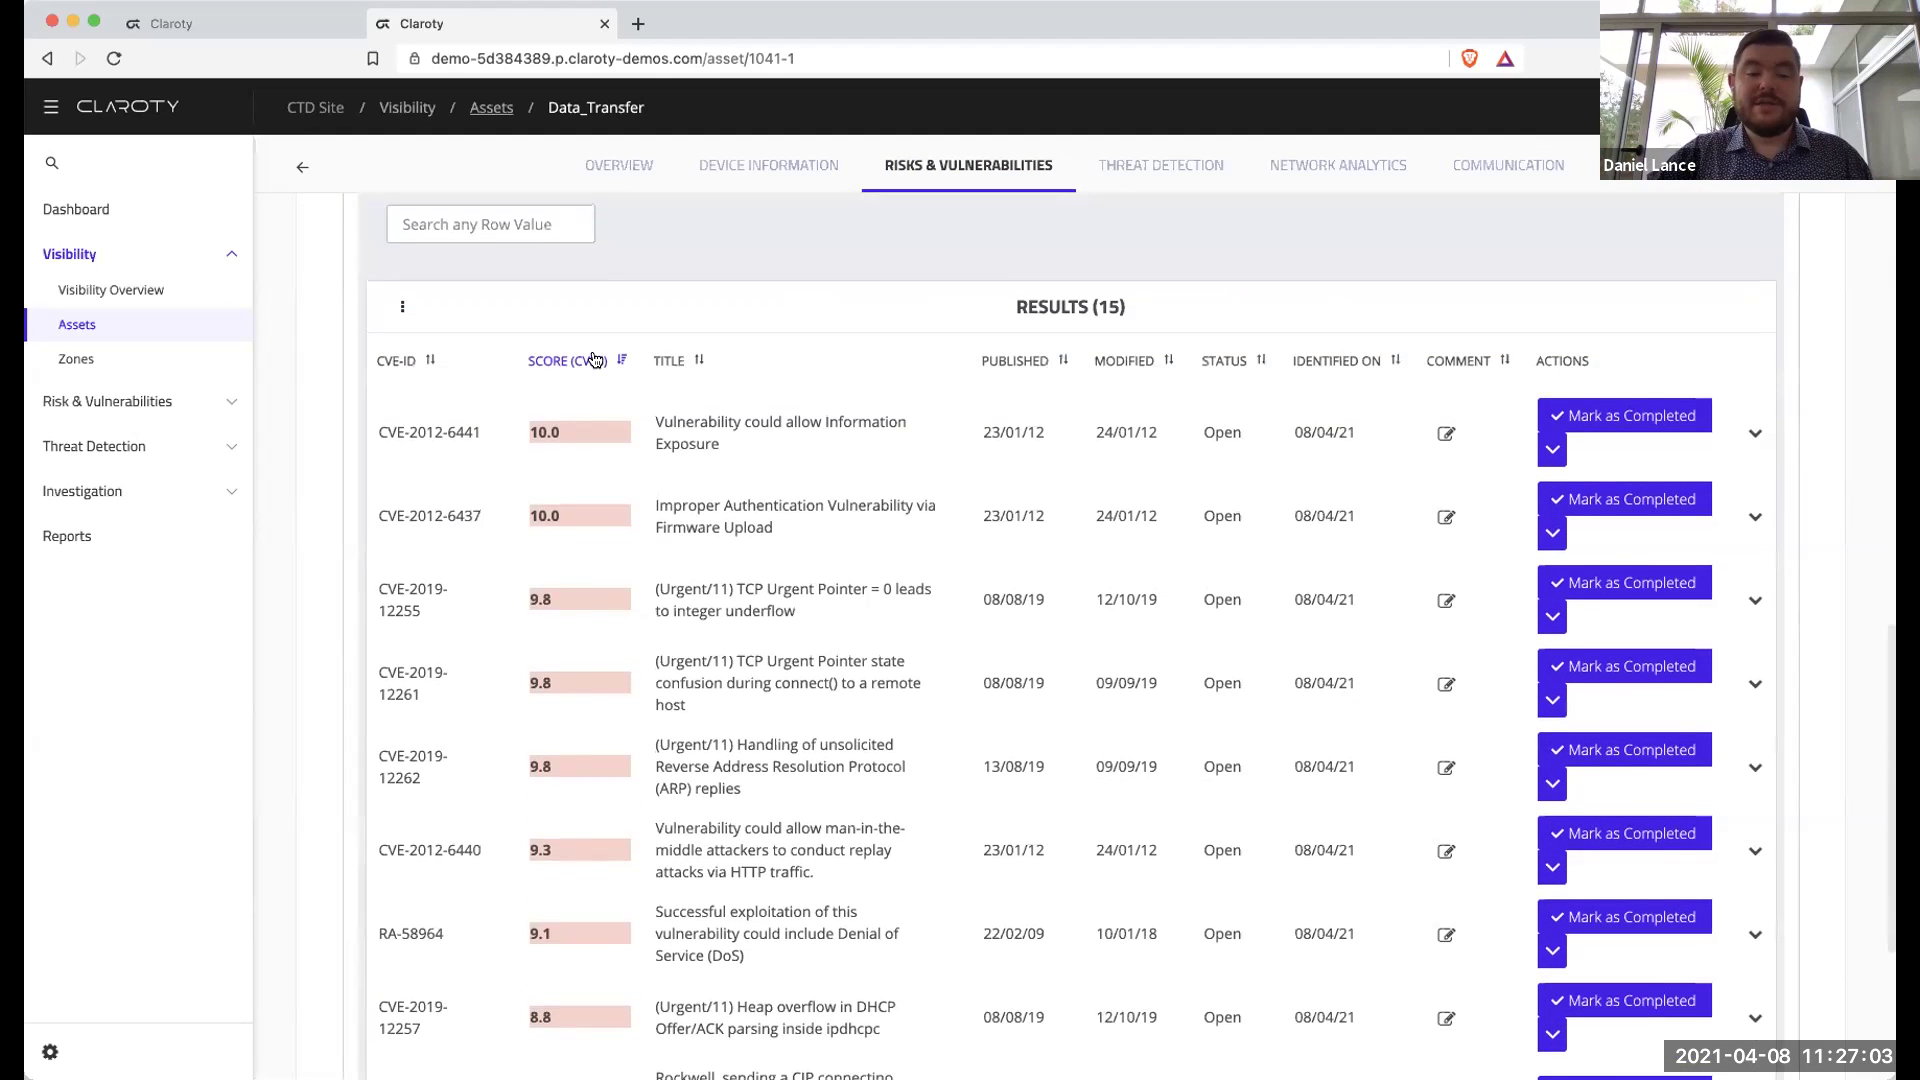
scroll(506, 549, "down", 1)
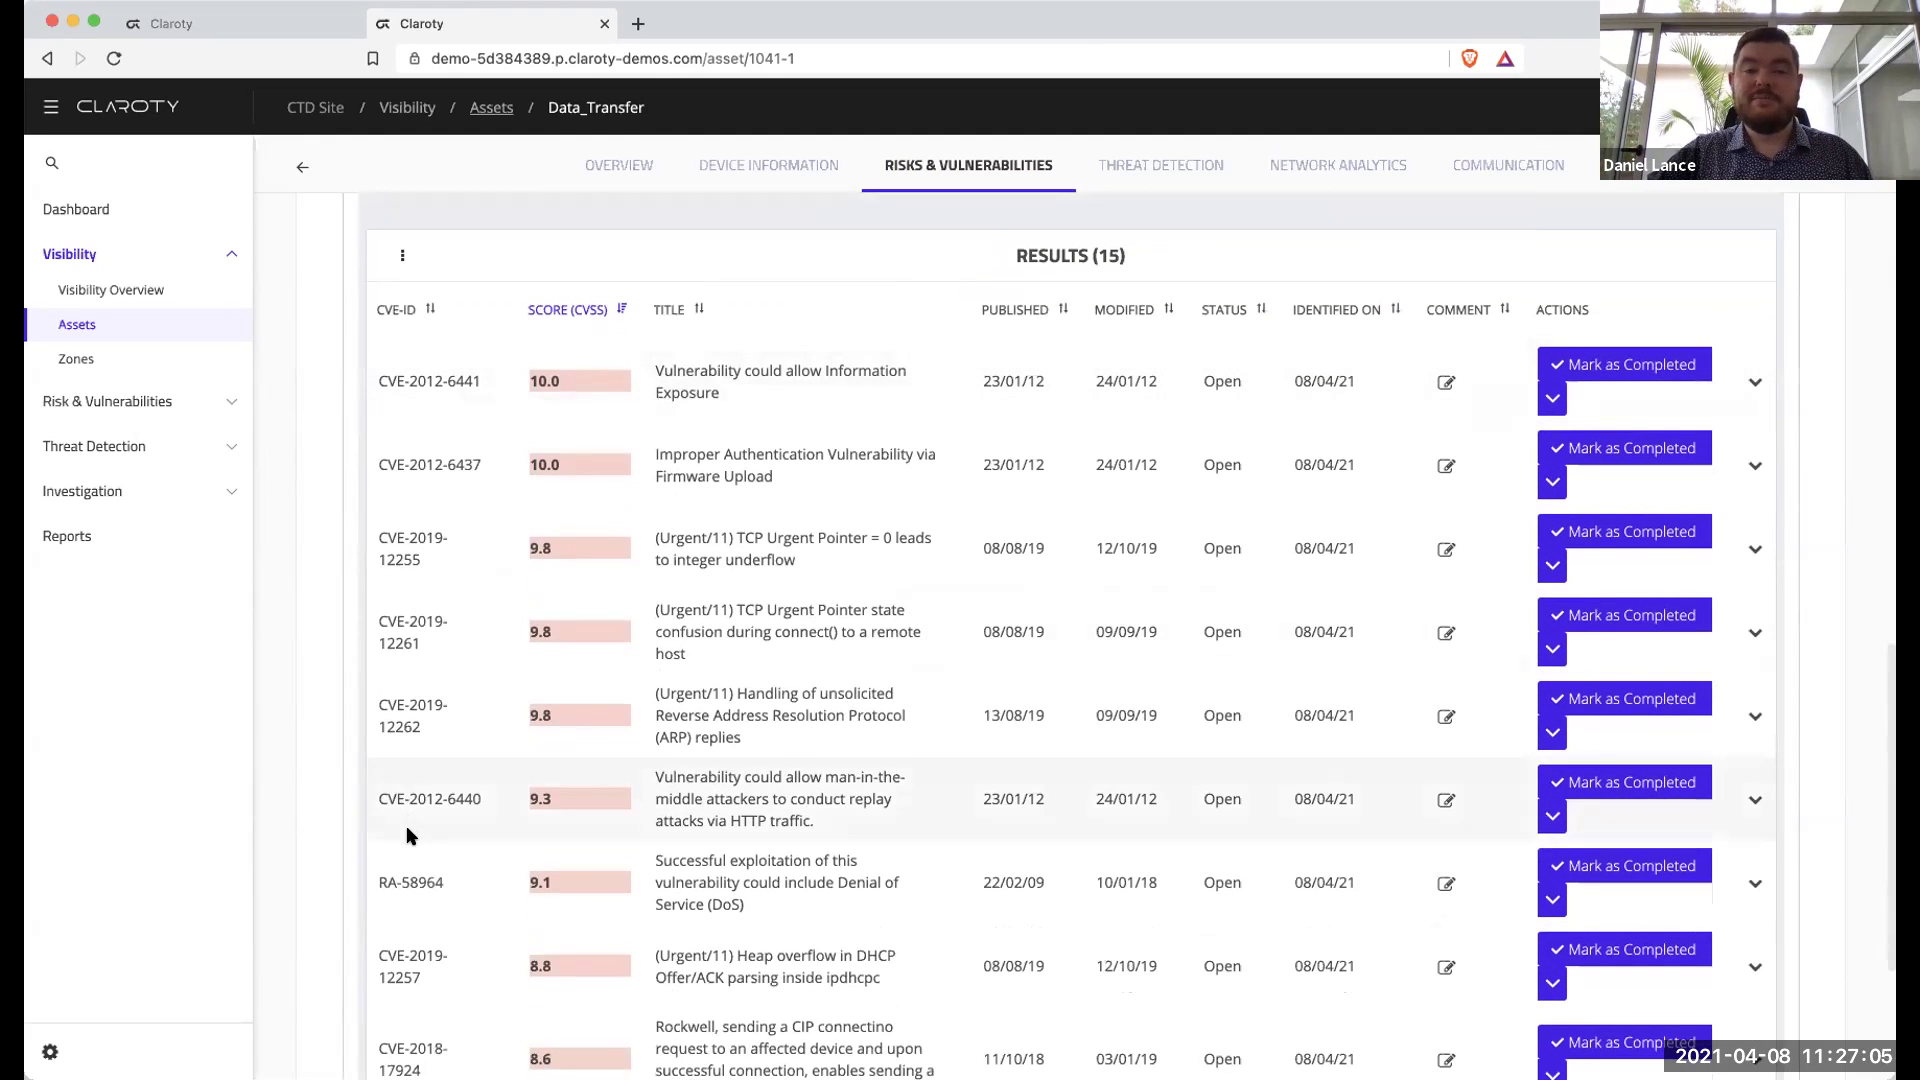
triple_click(408, 881)
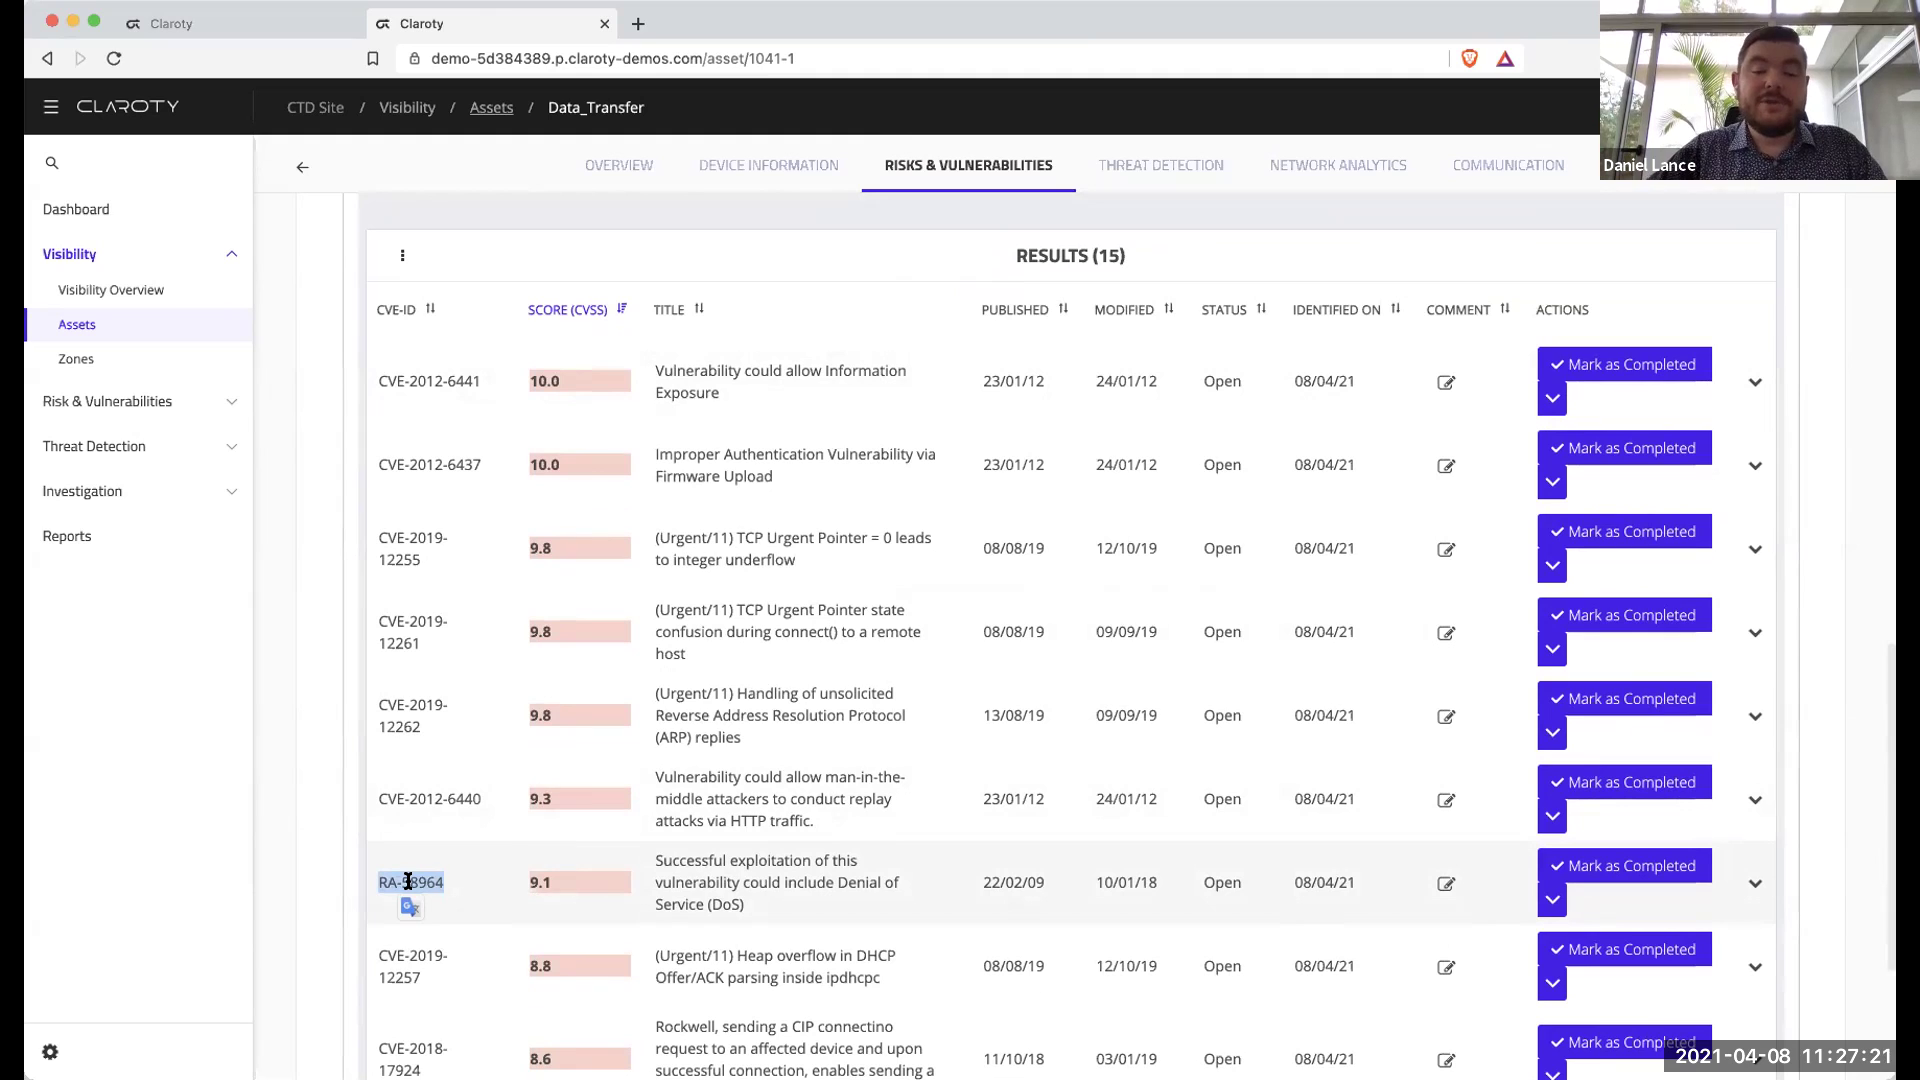
triple_click(771, 872)
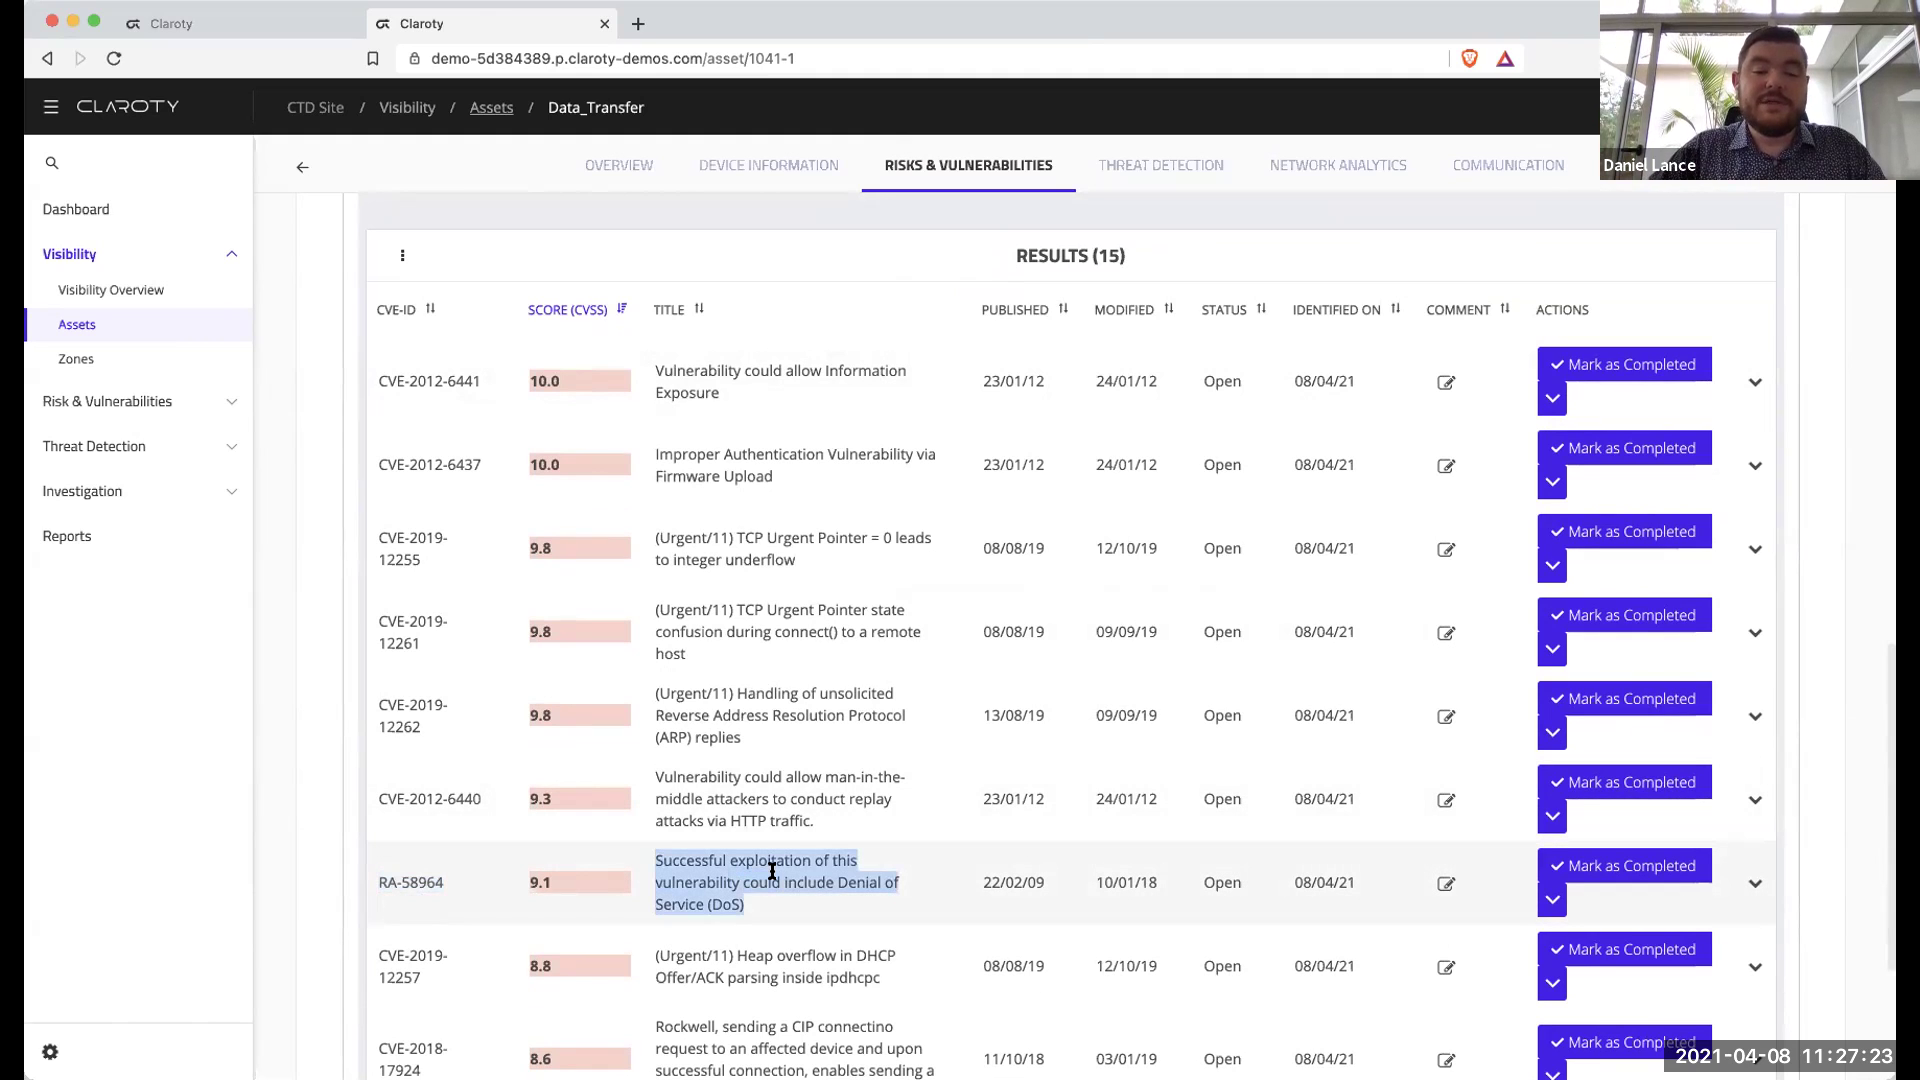
double_click(688, 865)
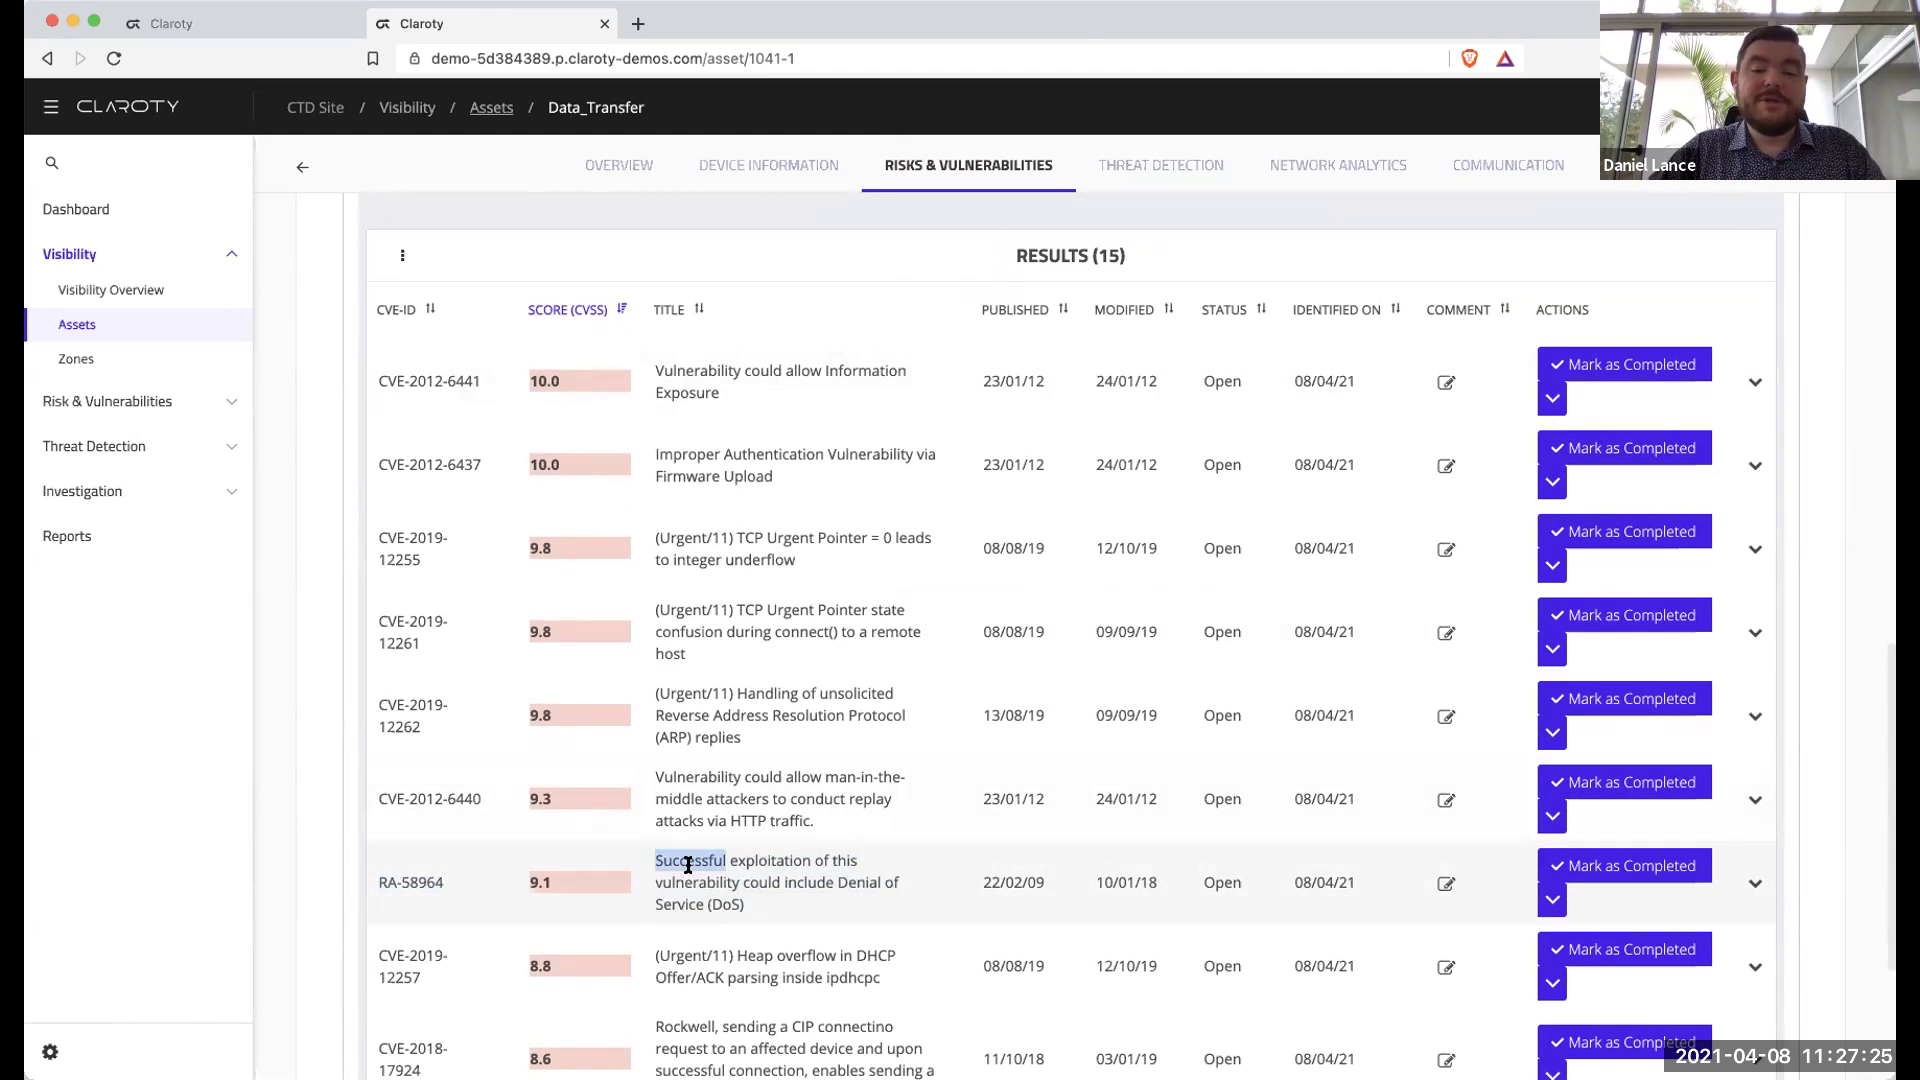
left_click(689, 865)
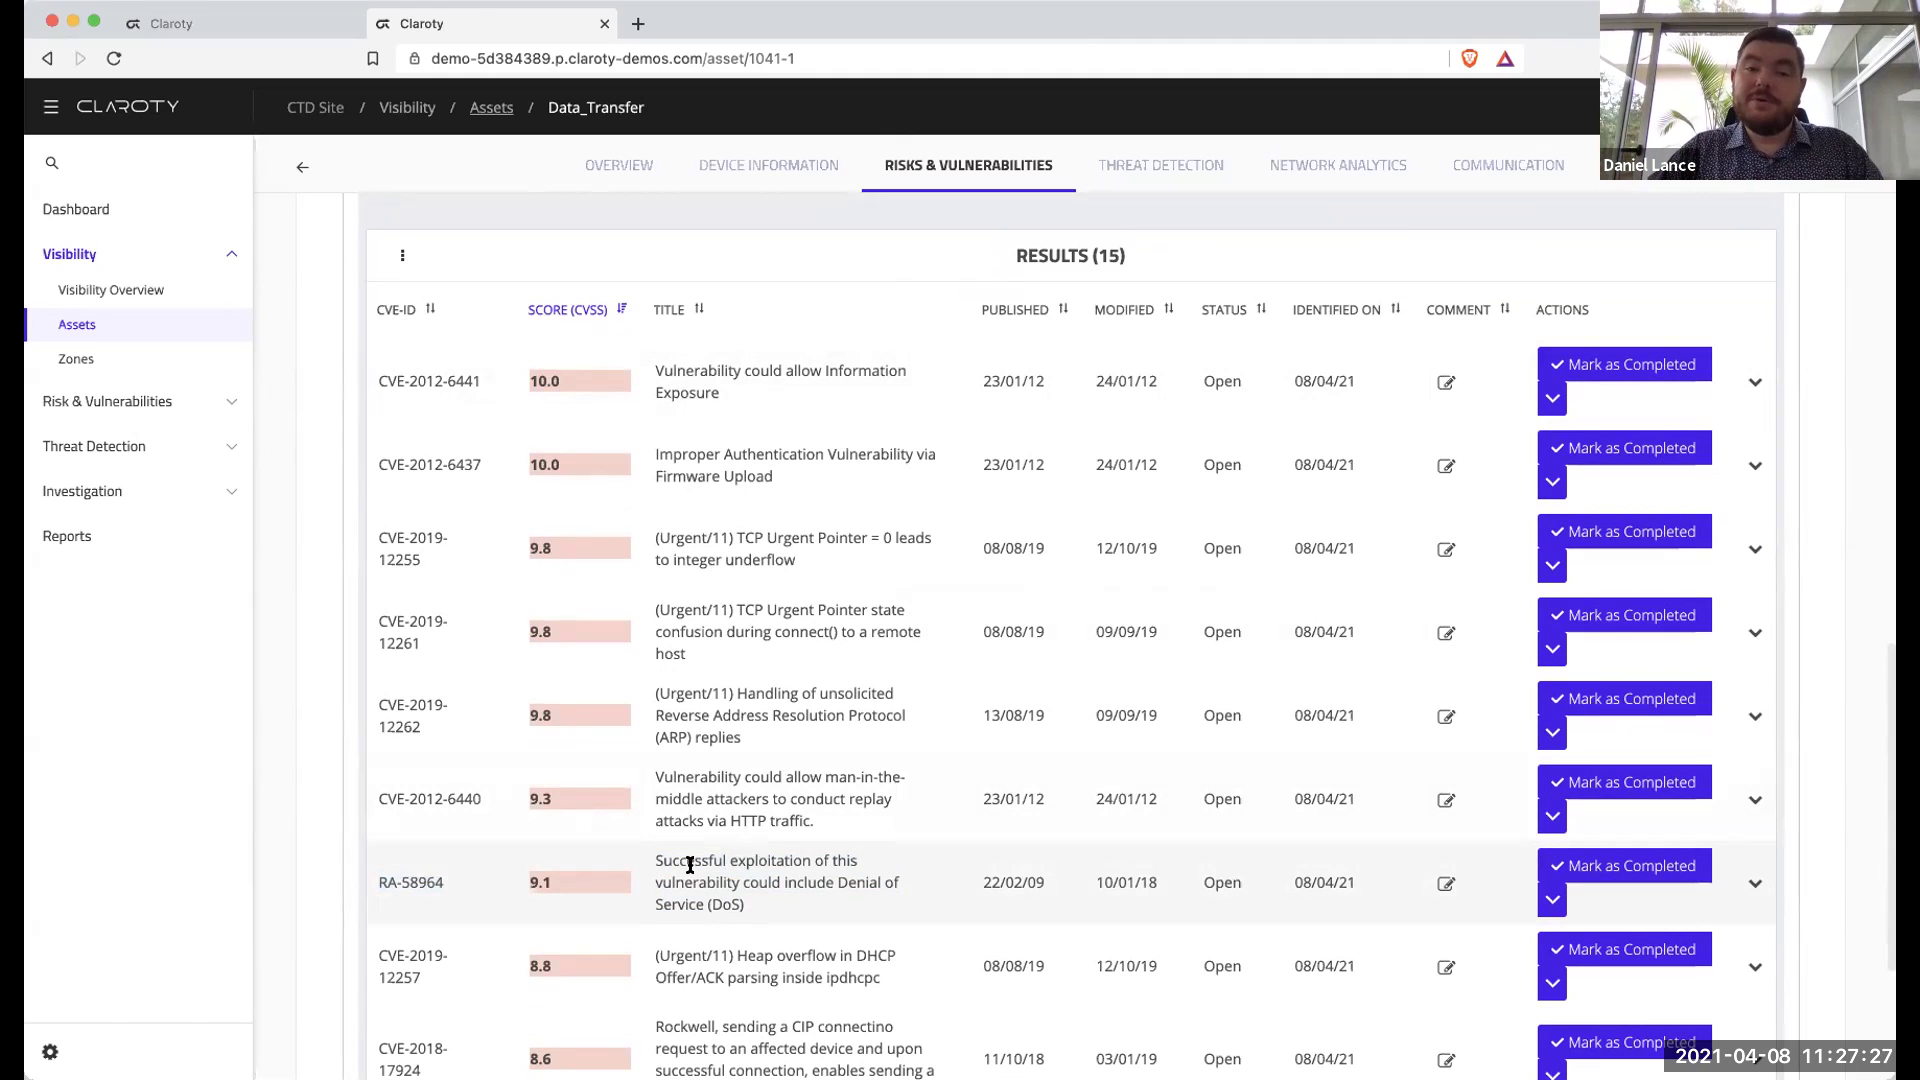
scroll(689, 866, "up", 1)
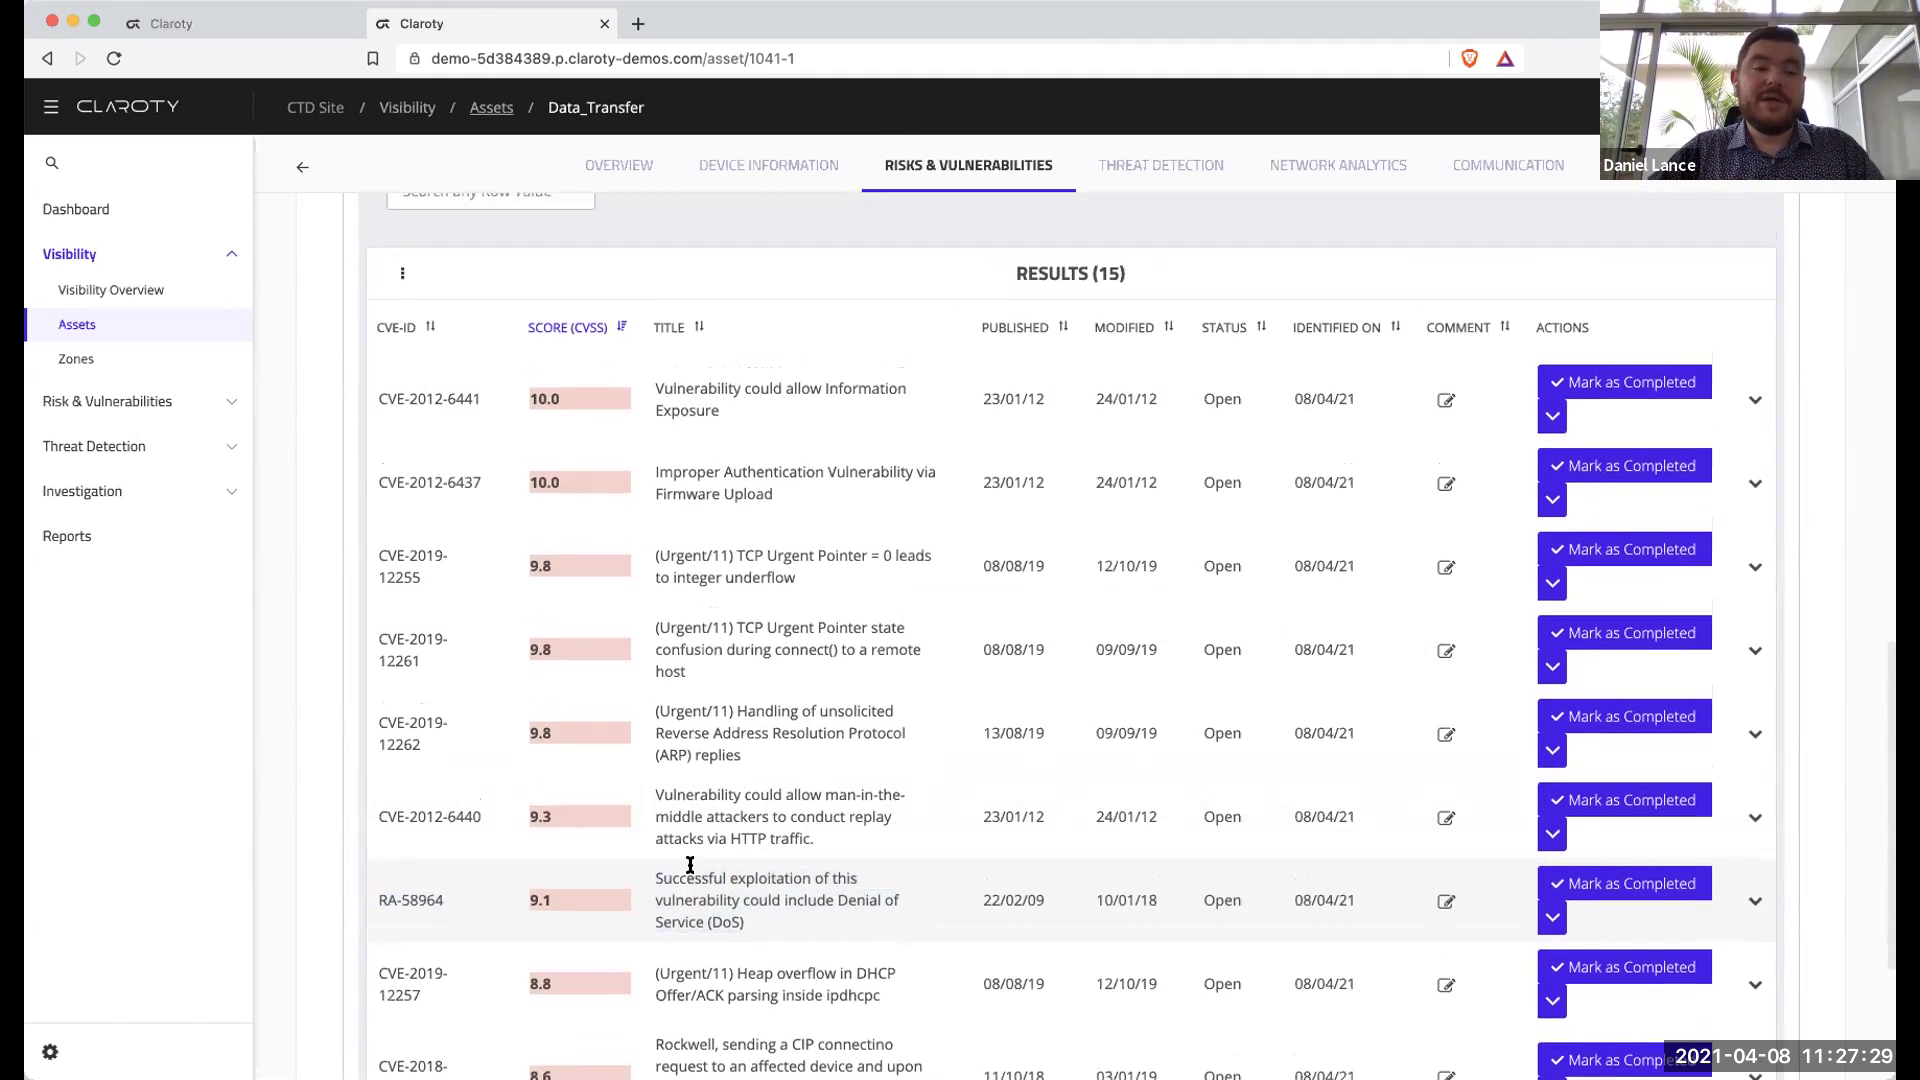
Open the Attack Vector view and move the LKPO-LAB2 and RO nodes further right.
left_click(195, 403)
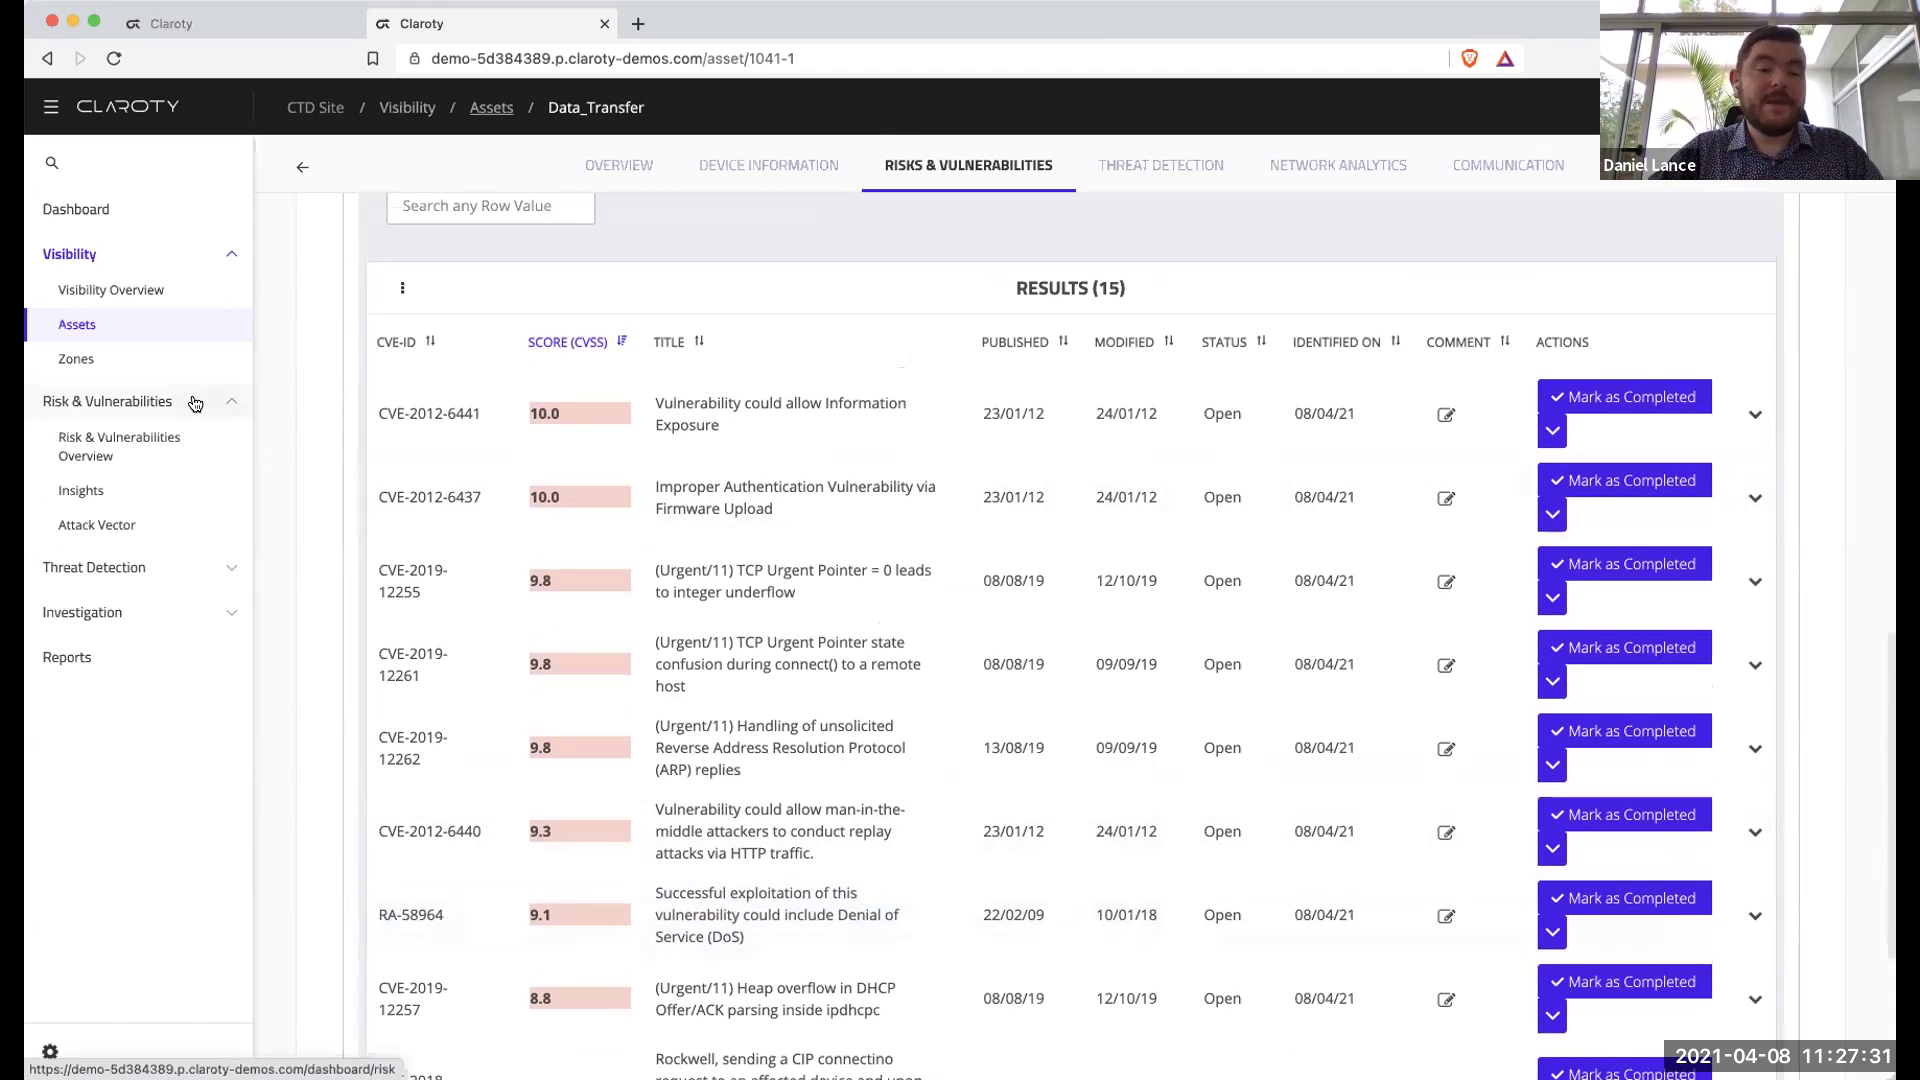
left_click(160, 525)
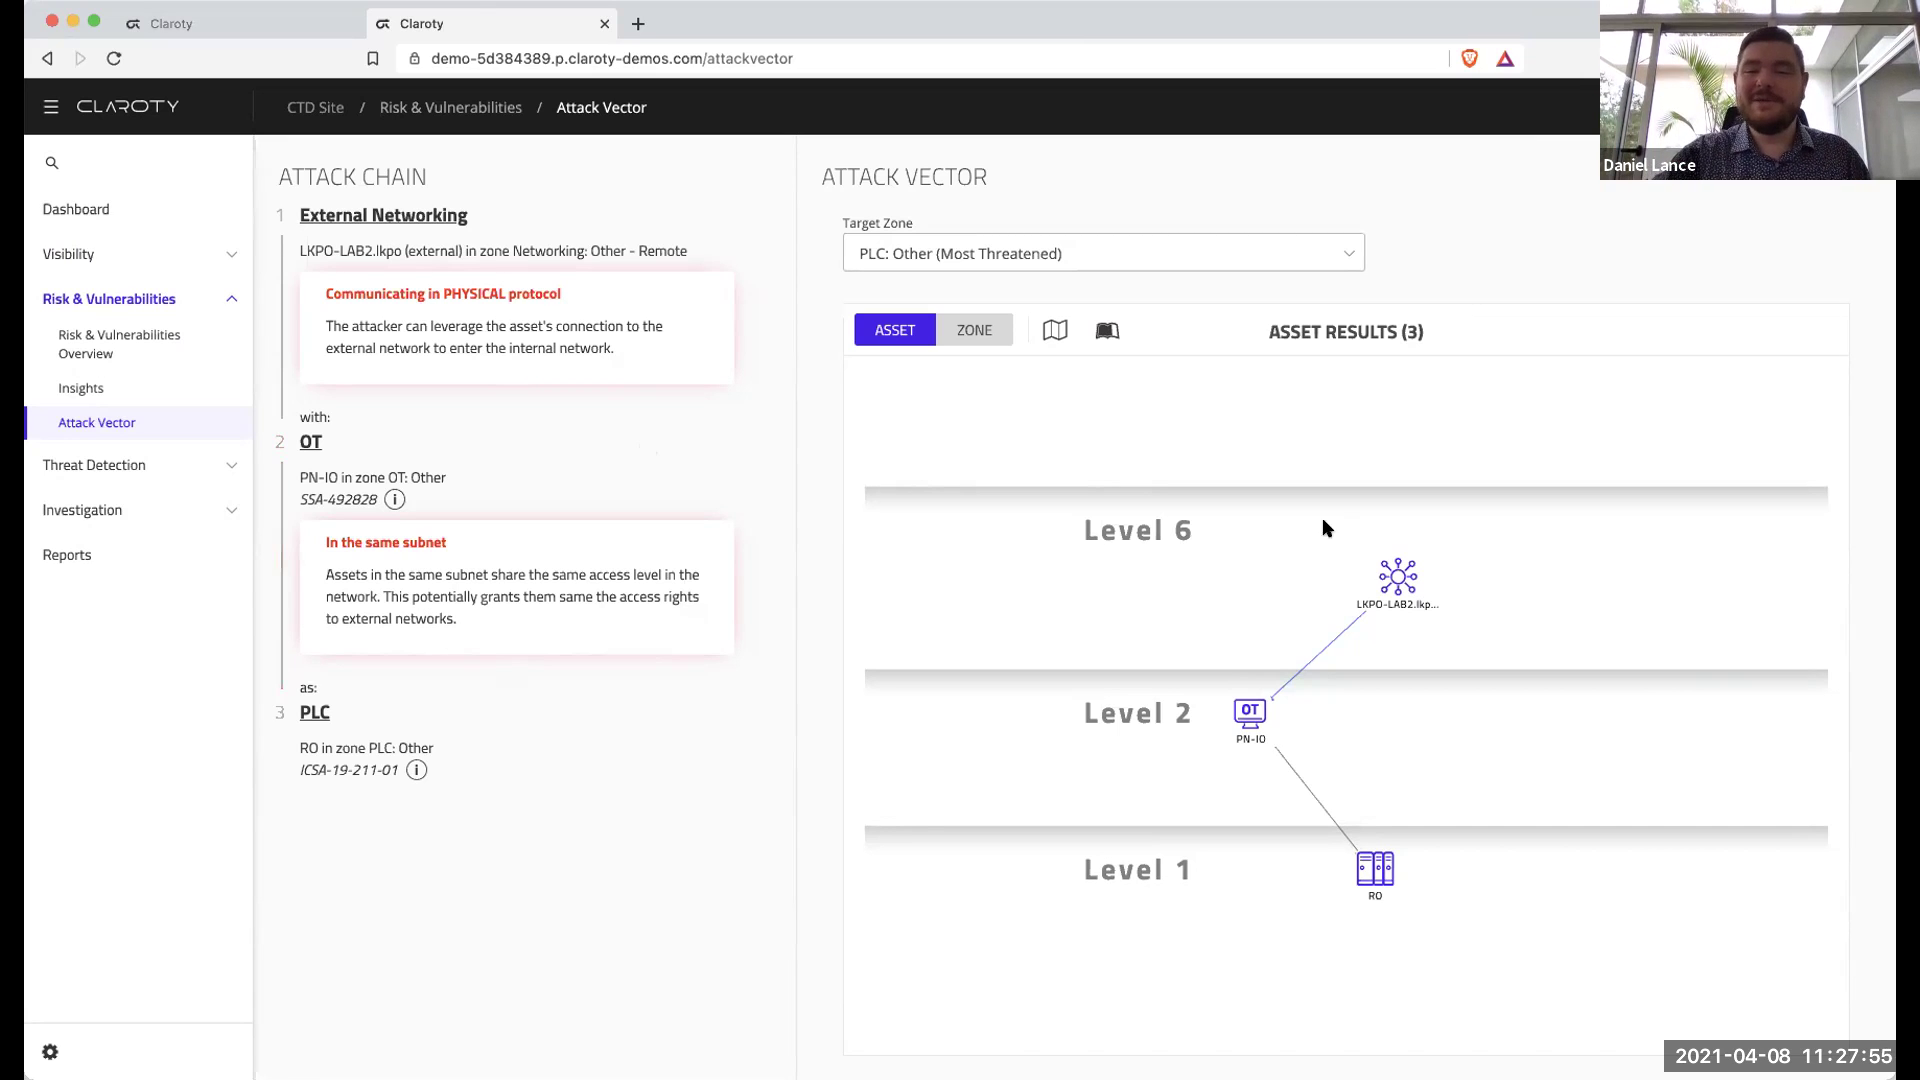
left_click_drag(1392, 600, 1579, 612)
left_click_drag(1368, 872, 1591, 878)
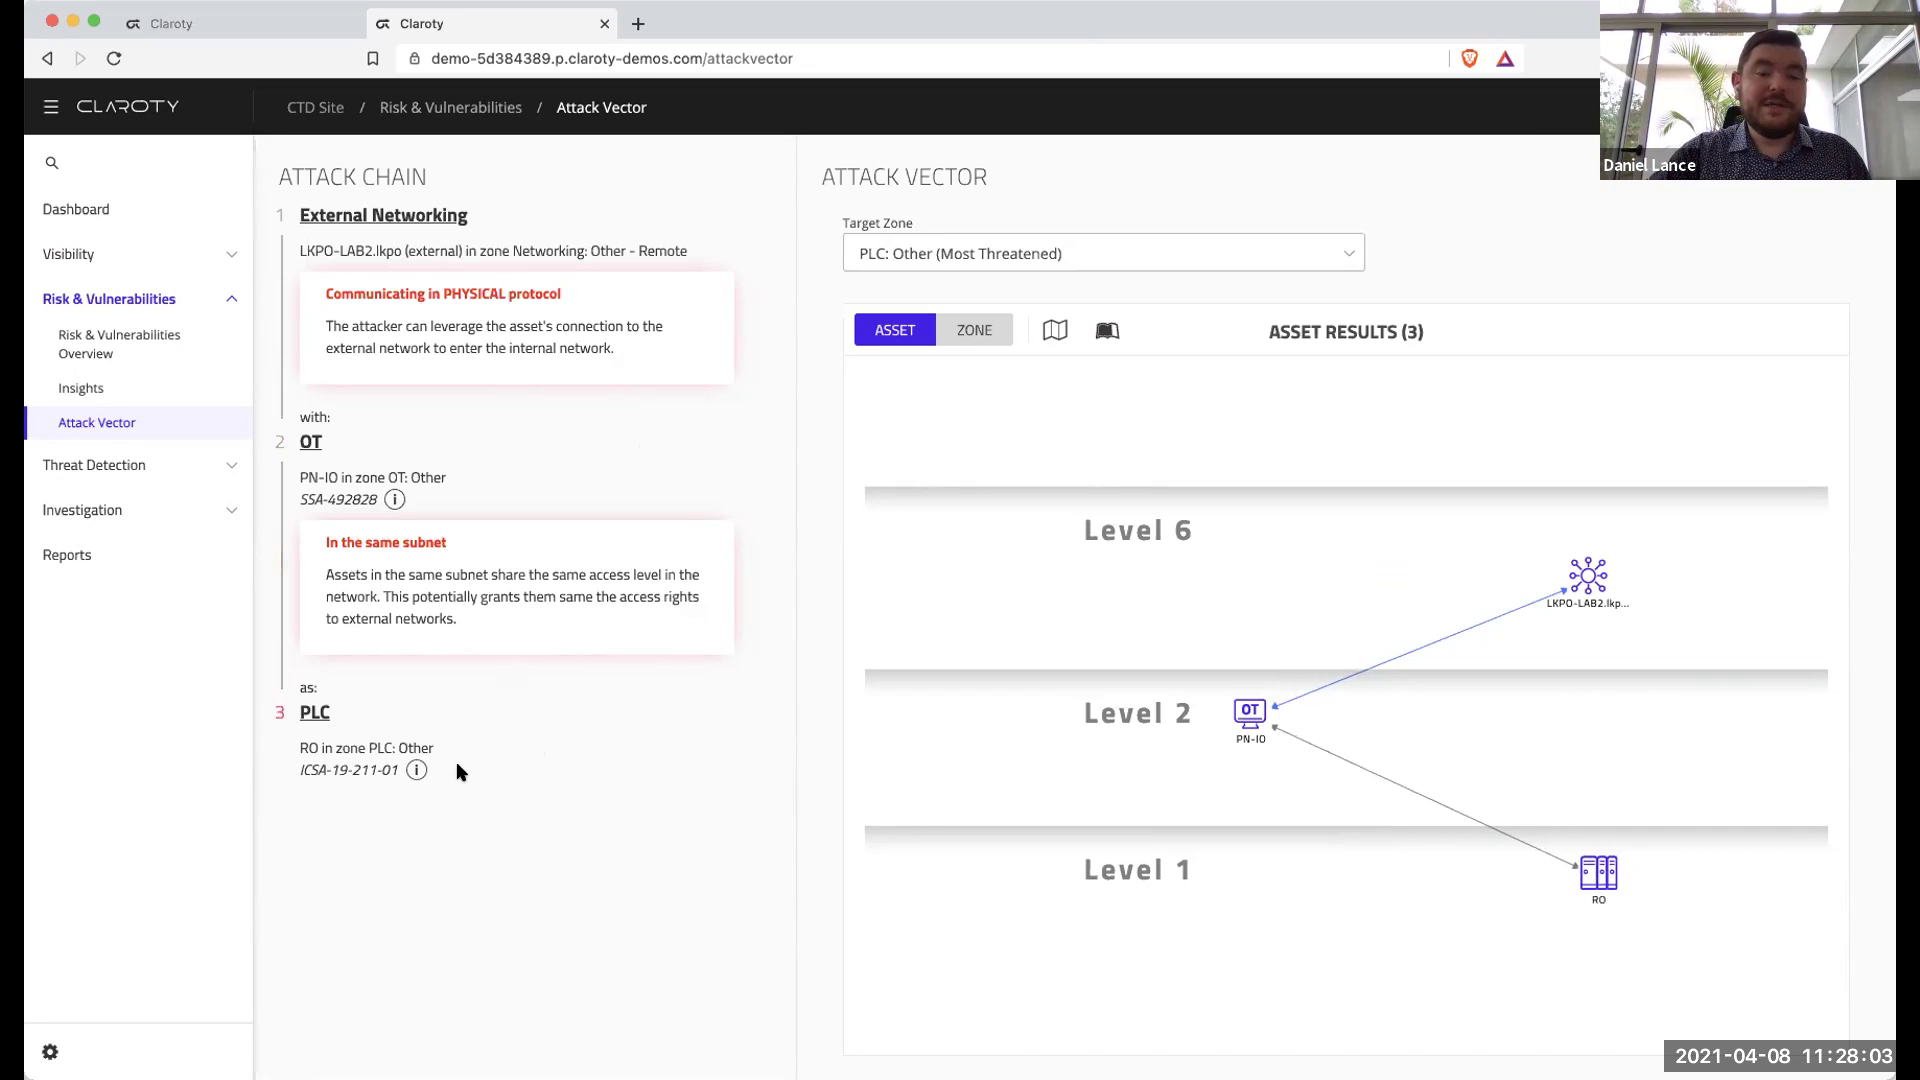
Highlight advisory ICSA-19-211-01, nudge the LKPO-LAB2 node right, and pan the attack graph left.
mouse_move(417, 762)
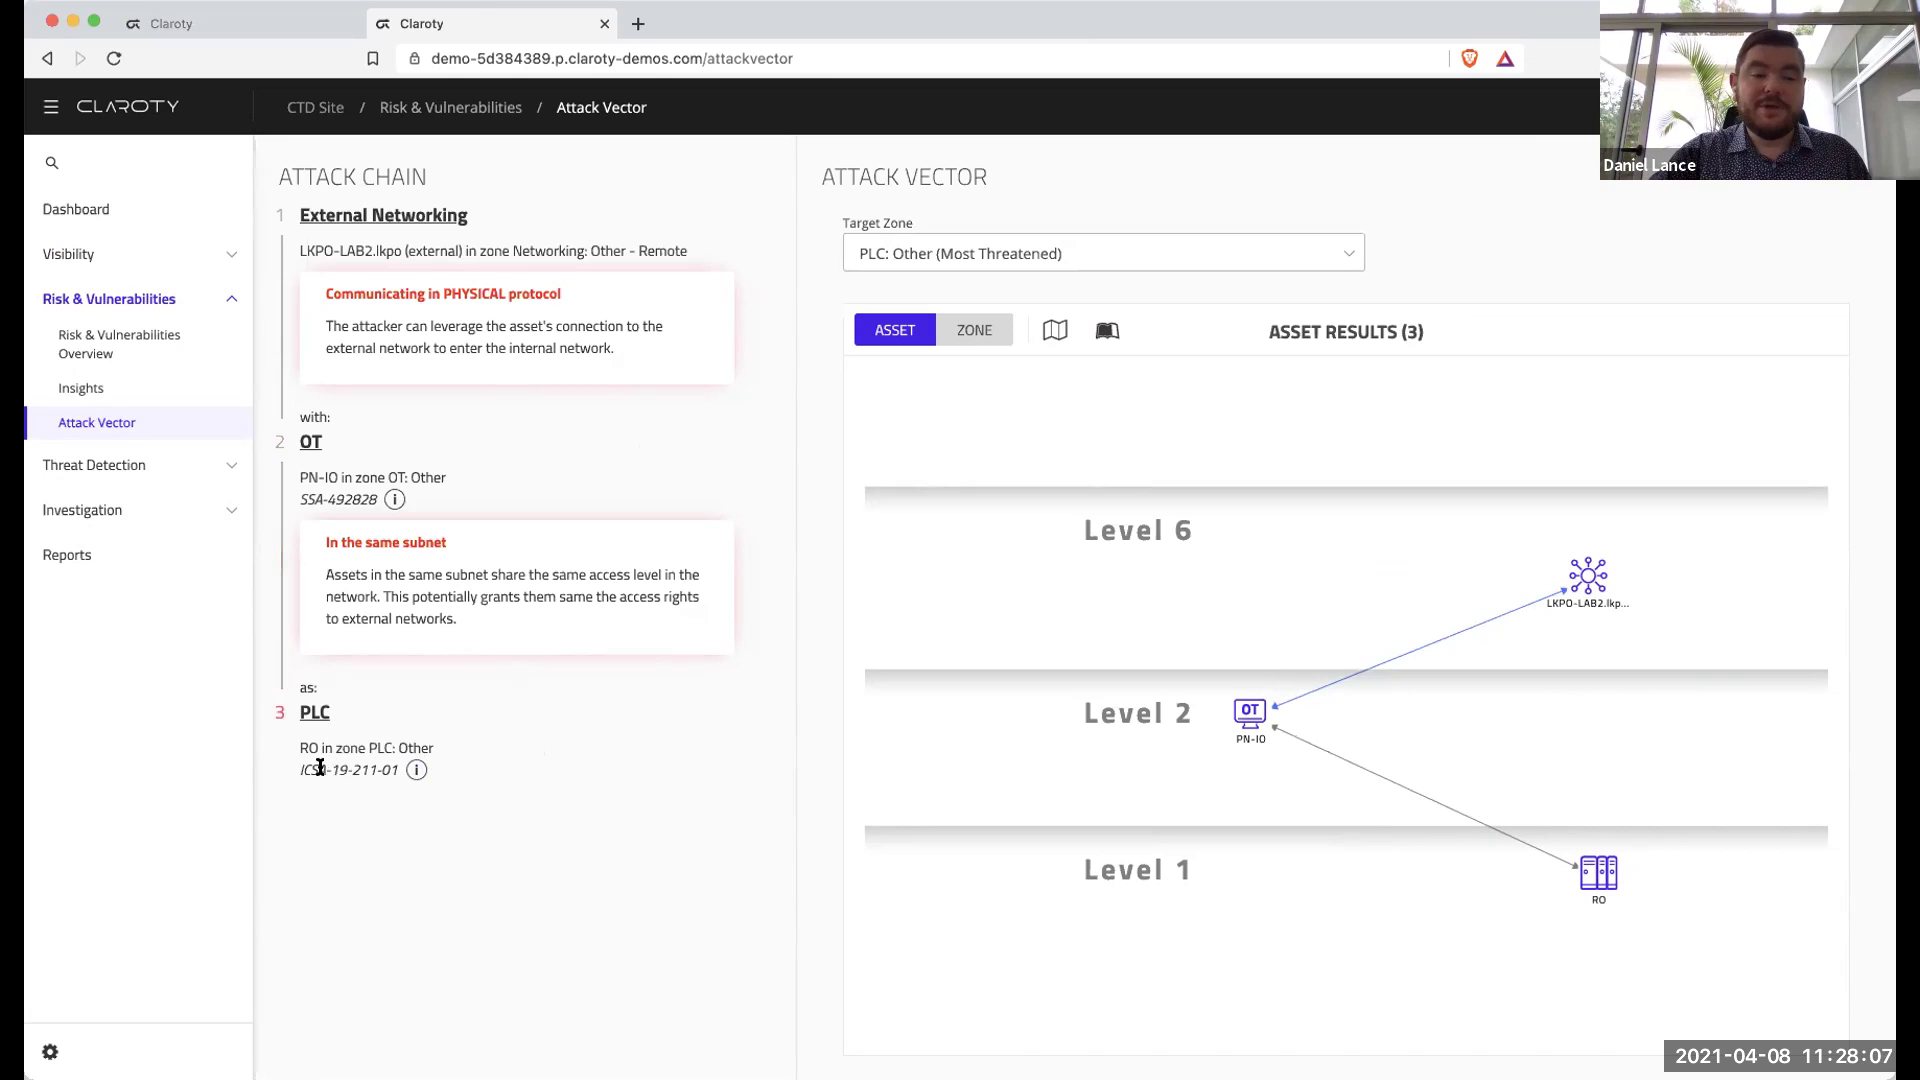
left_click_drag(296, 767, 322, 768)
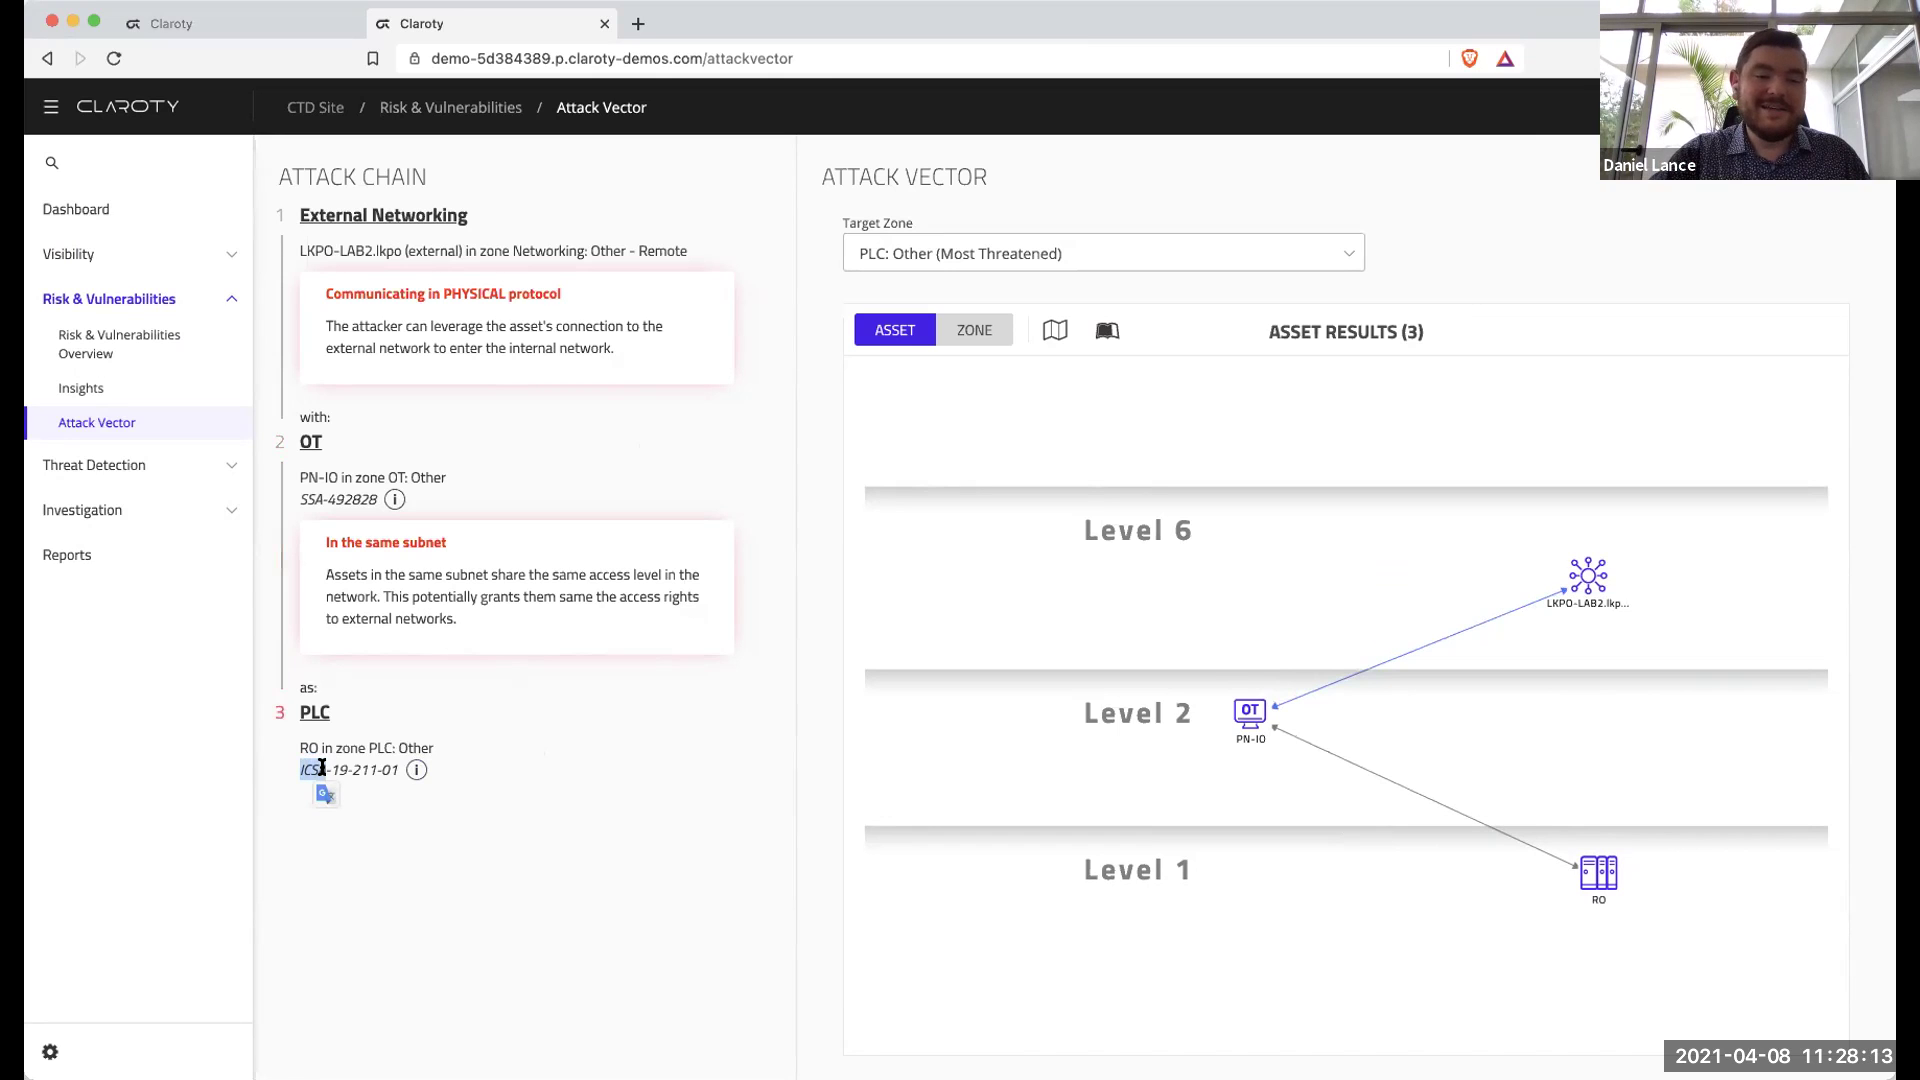
left_click_drag(300, 499, 326, 499)
left_click(1250, 711)
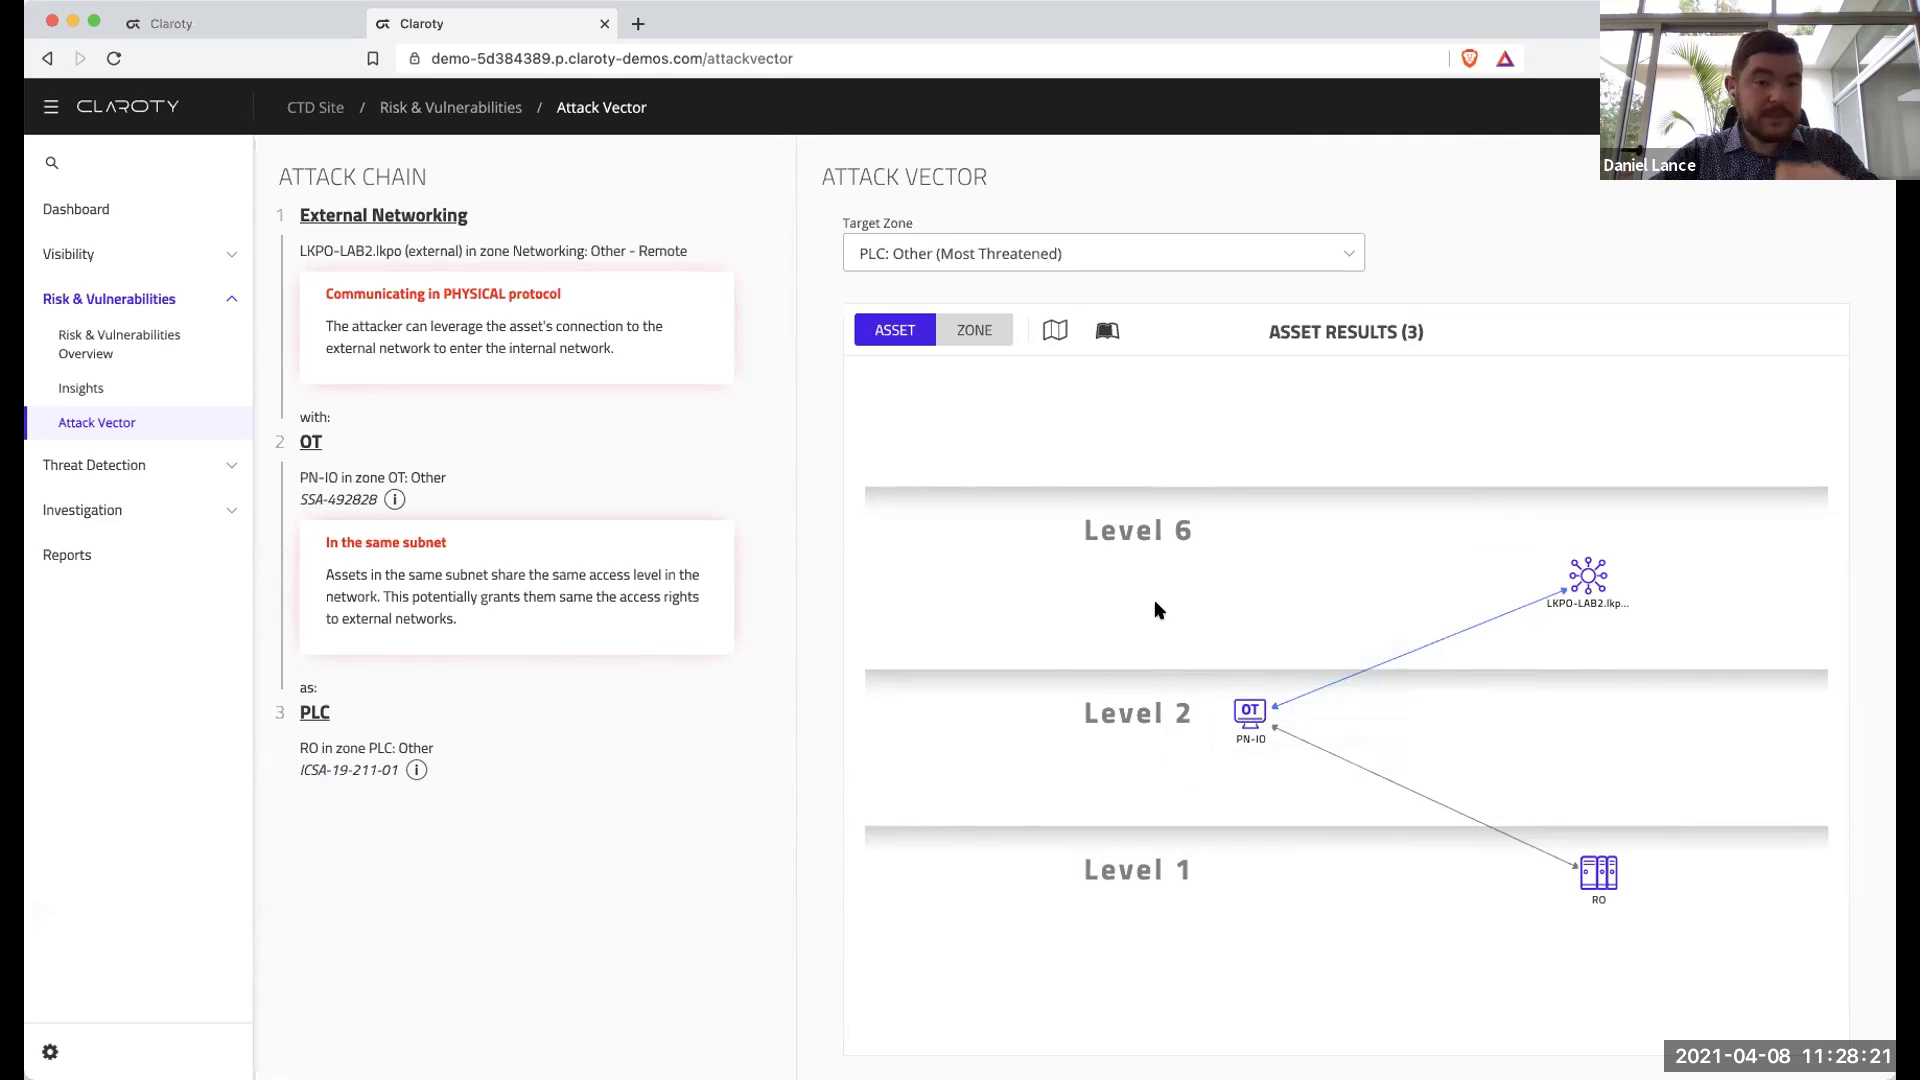
left_click_drag(1587, 575, 1628, 582)
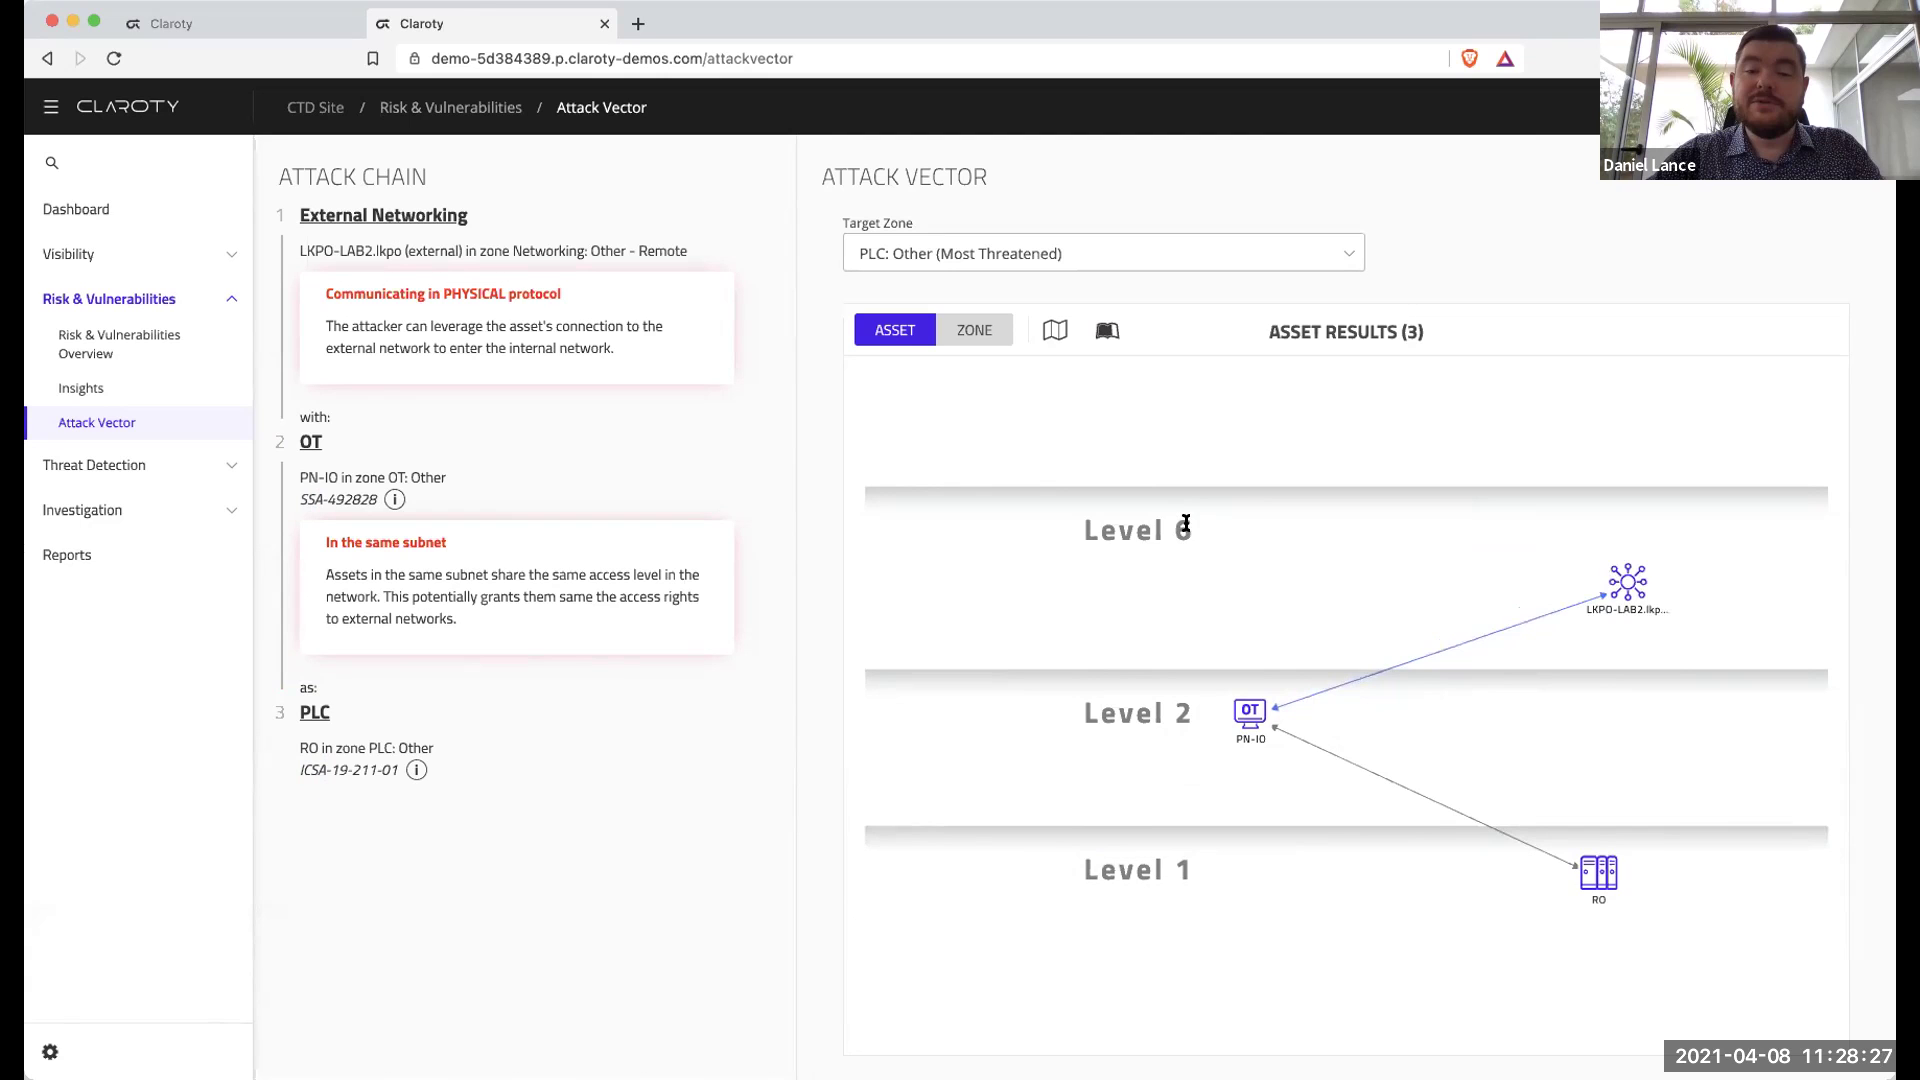
left_click_drag(1186, 524, 1120, 525)
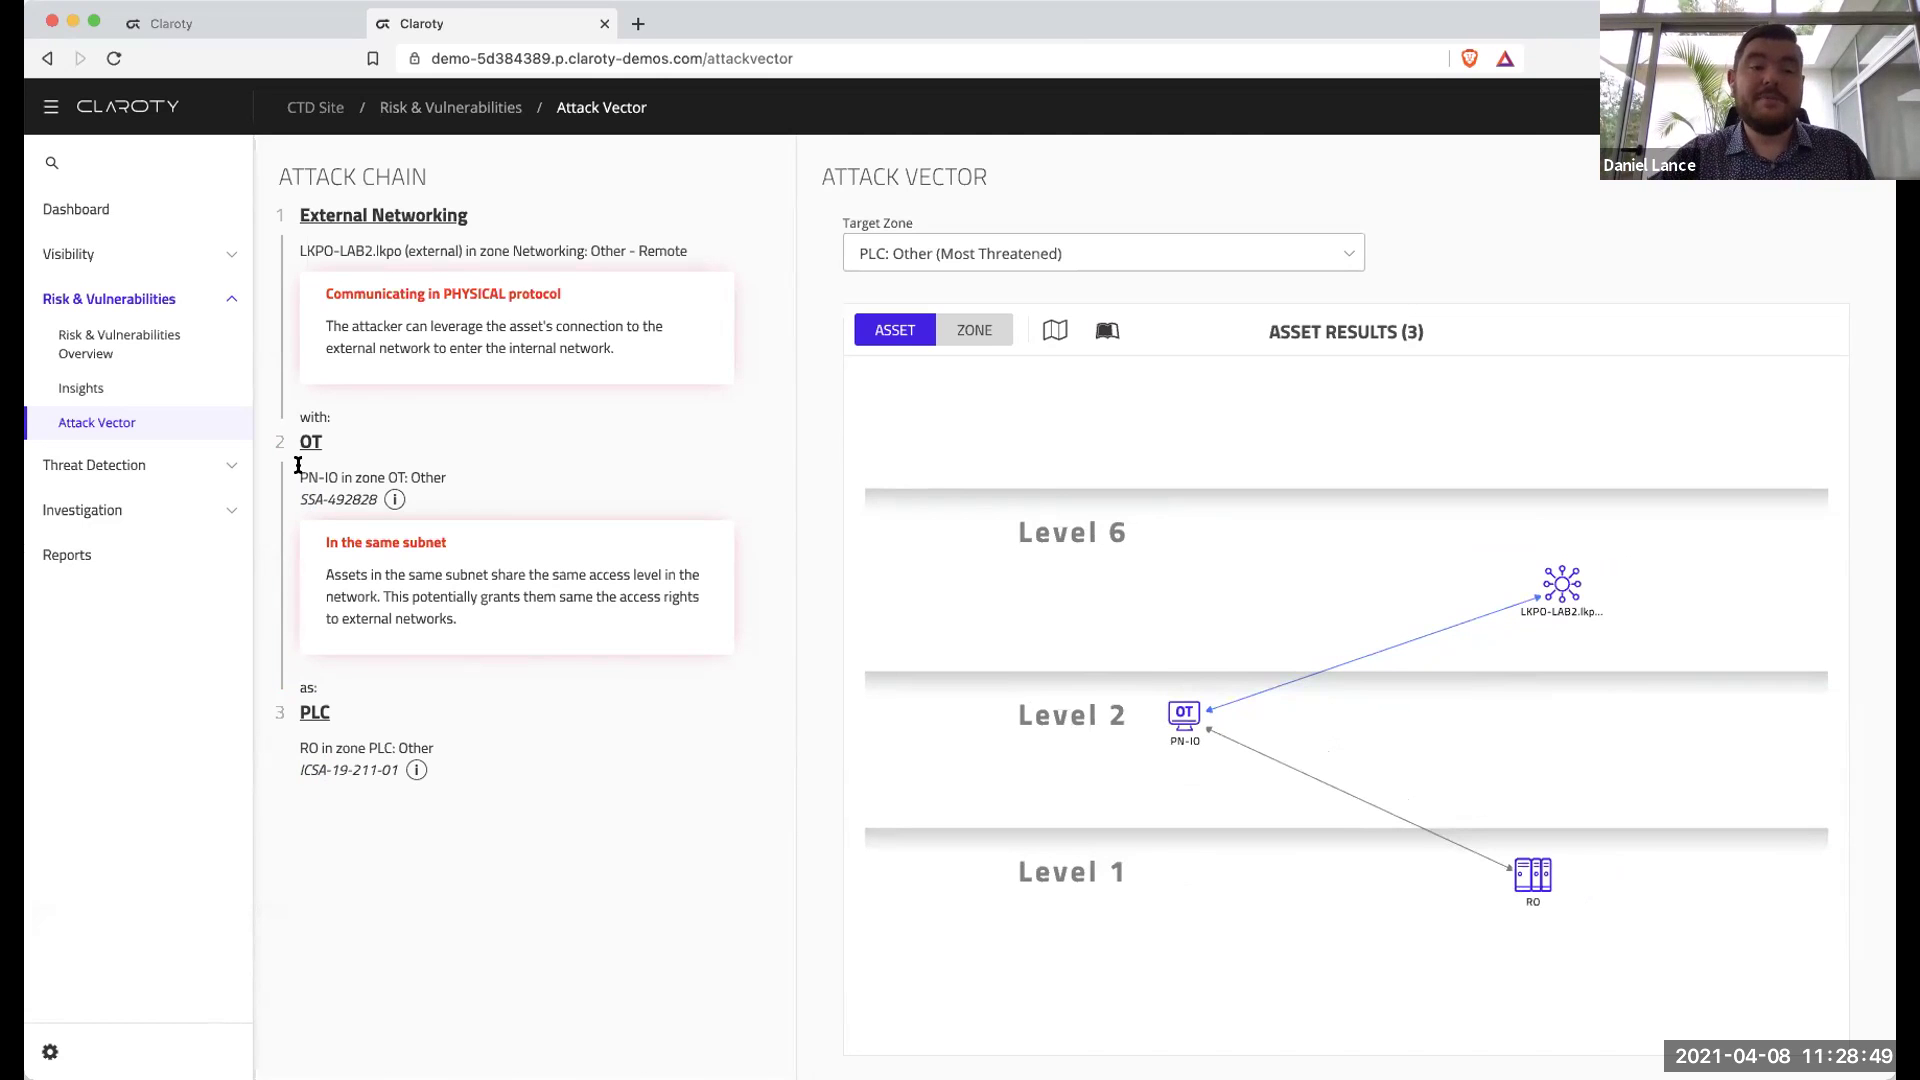
left_click(197, 473)
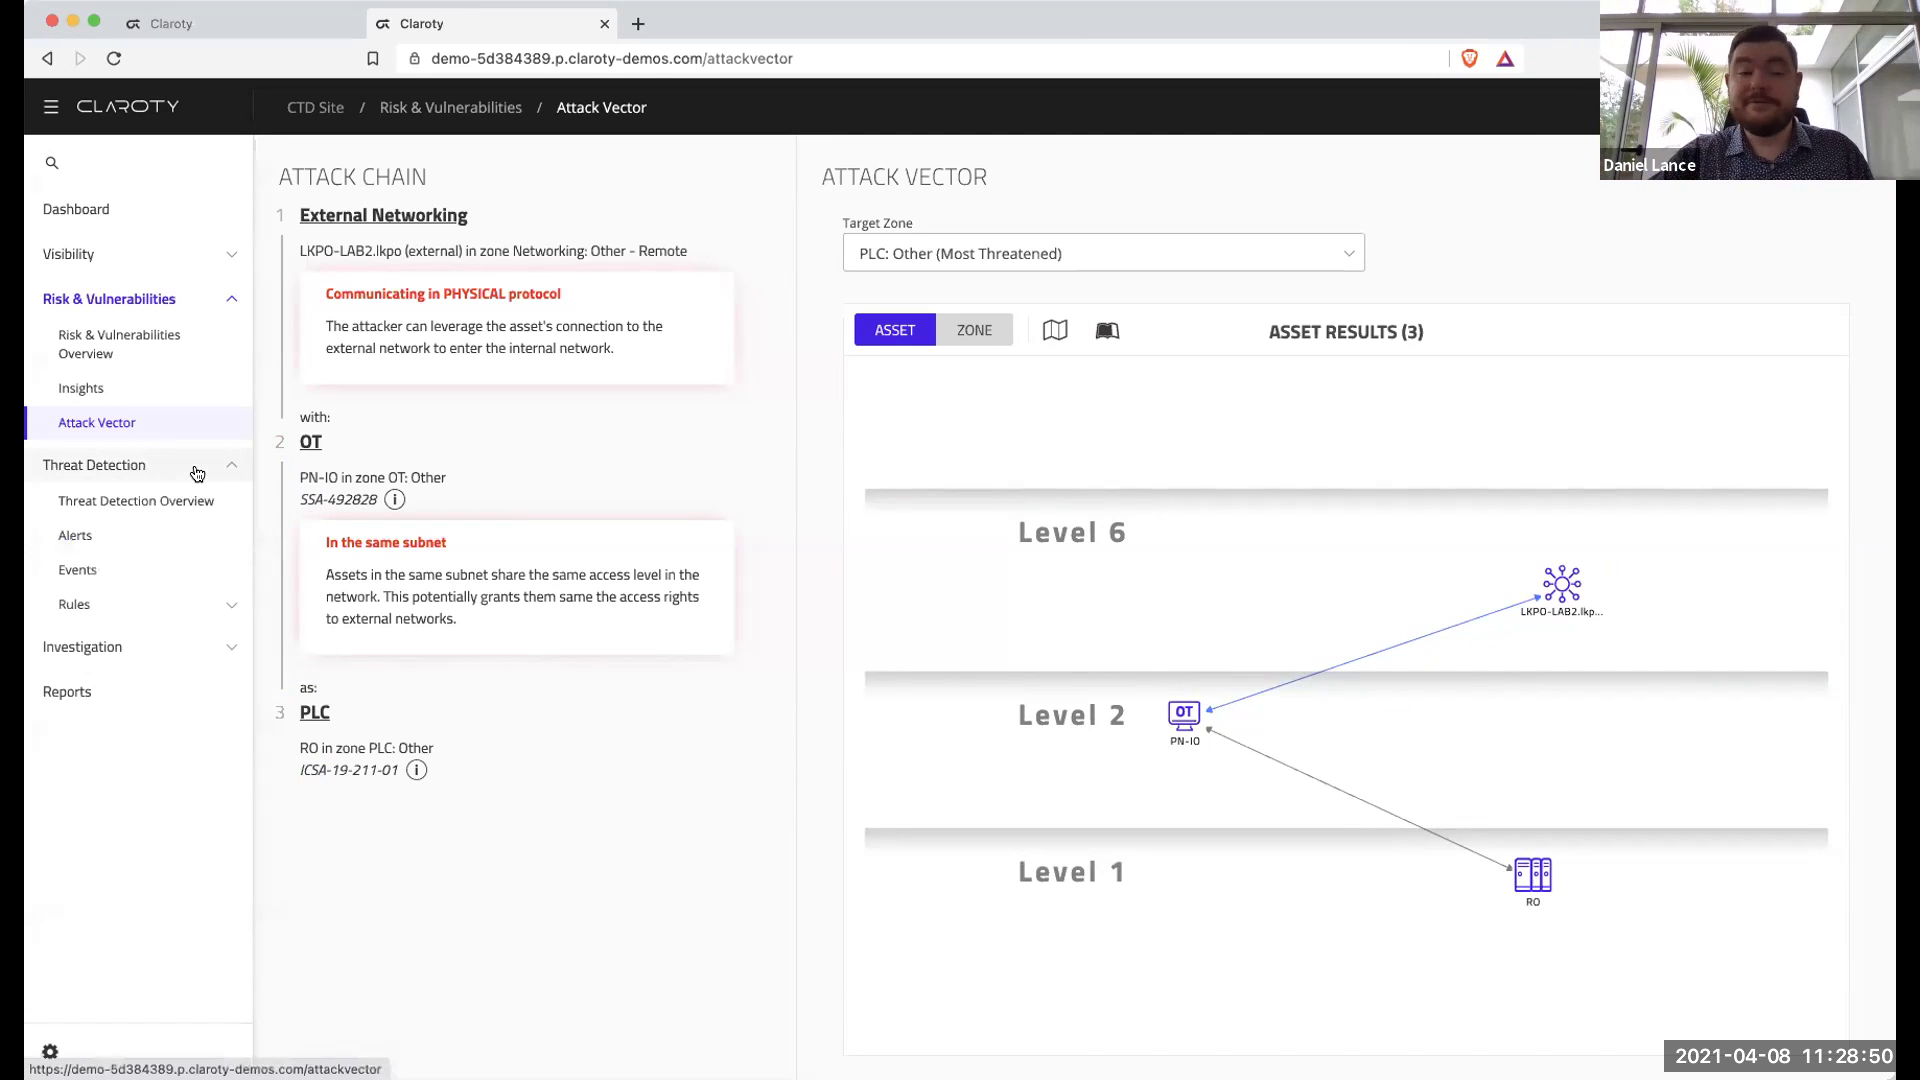
Show all alerts with the Status, Site and Story Severity filters removed, and expand Story Id 4.
left_click(175, 540)
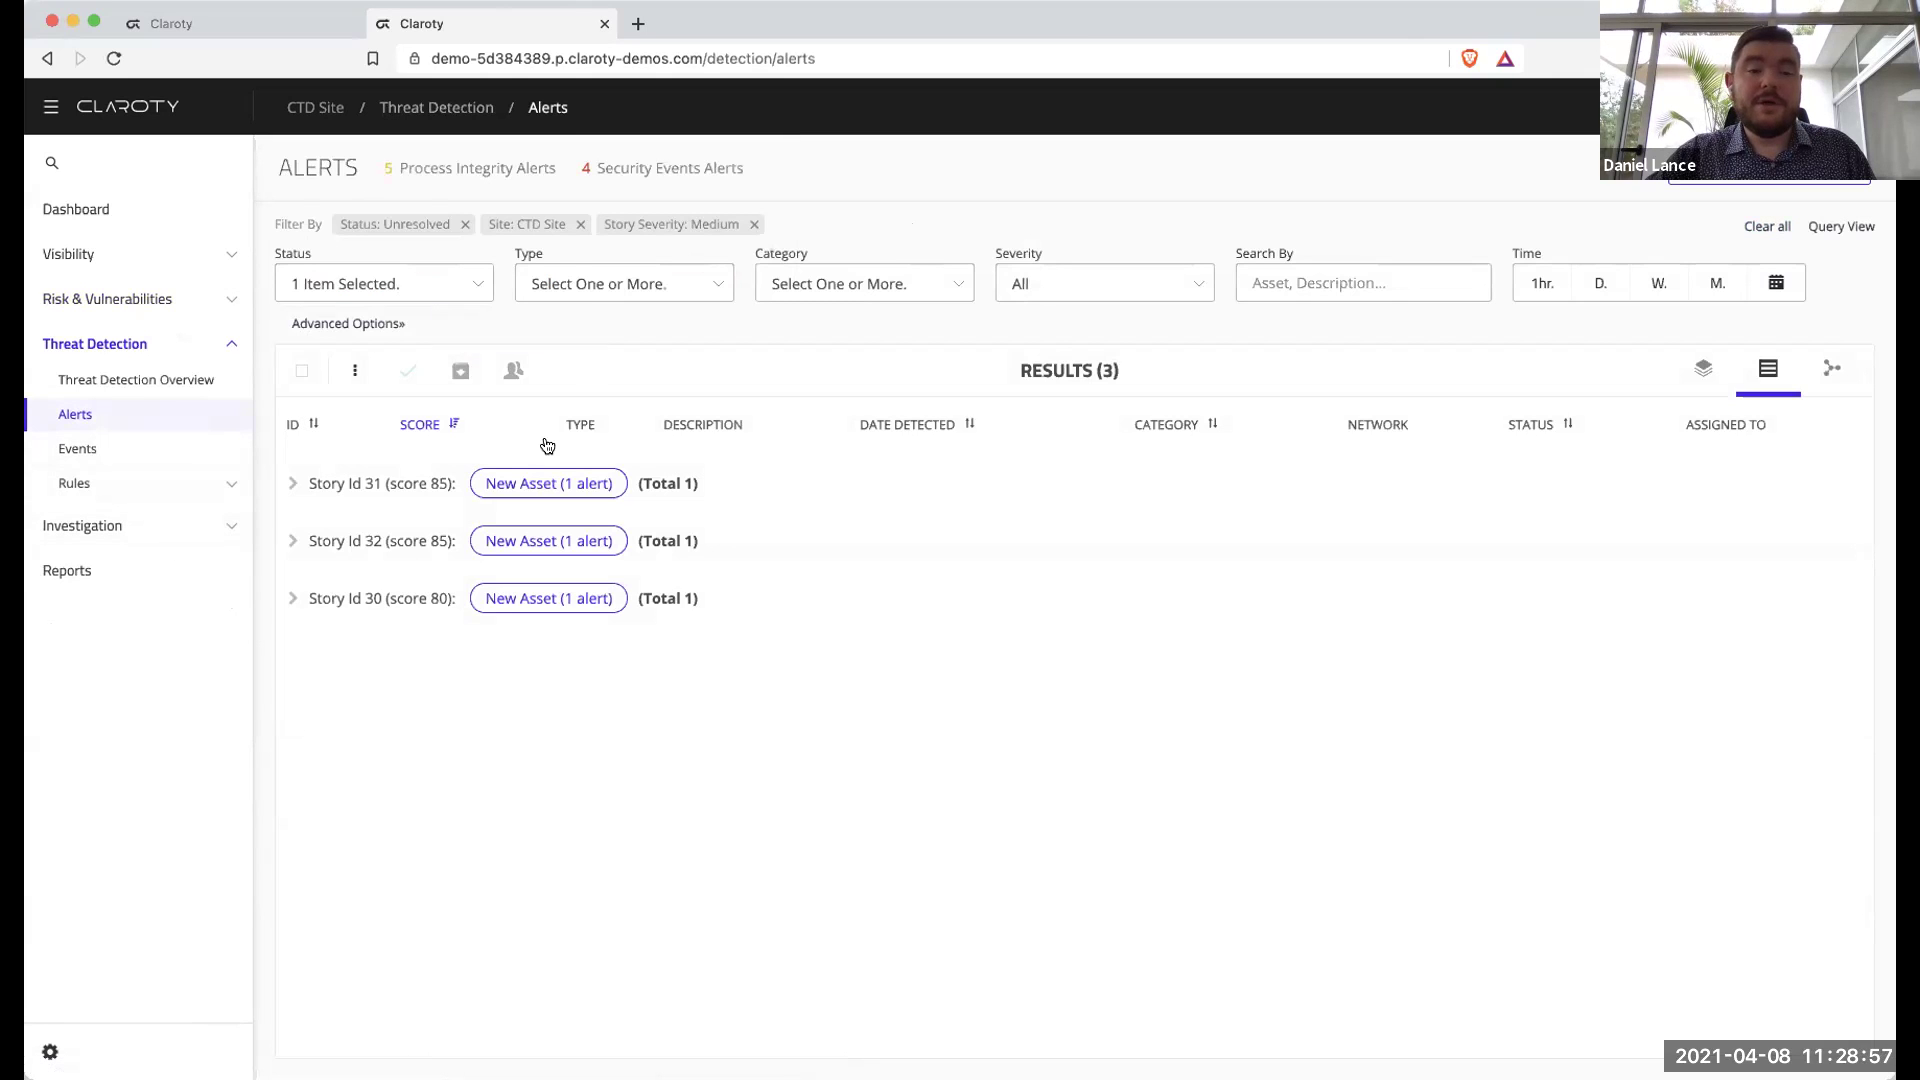
left_click(465, 224)
left_click(428, 224)
left_click(484, 224)
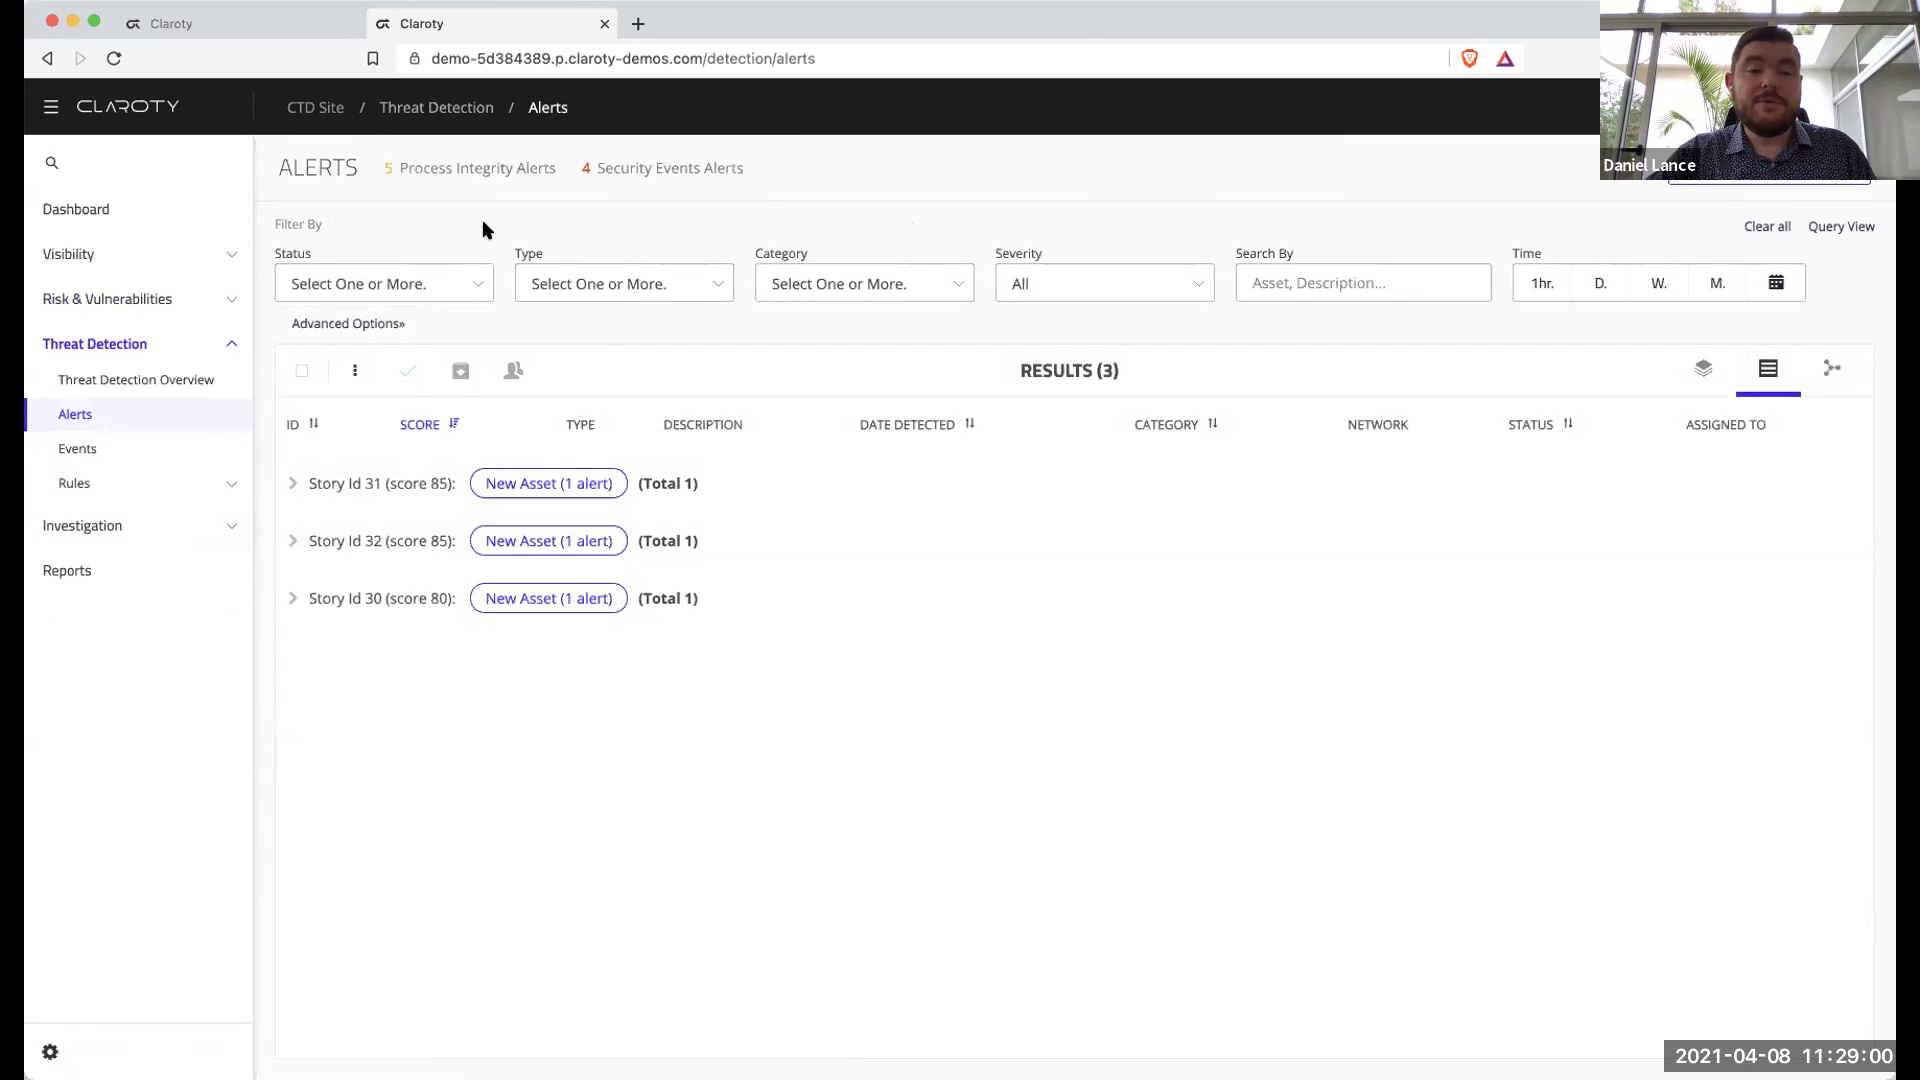
left_click(405, 484)
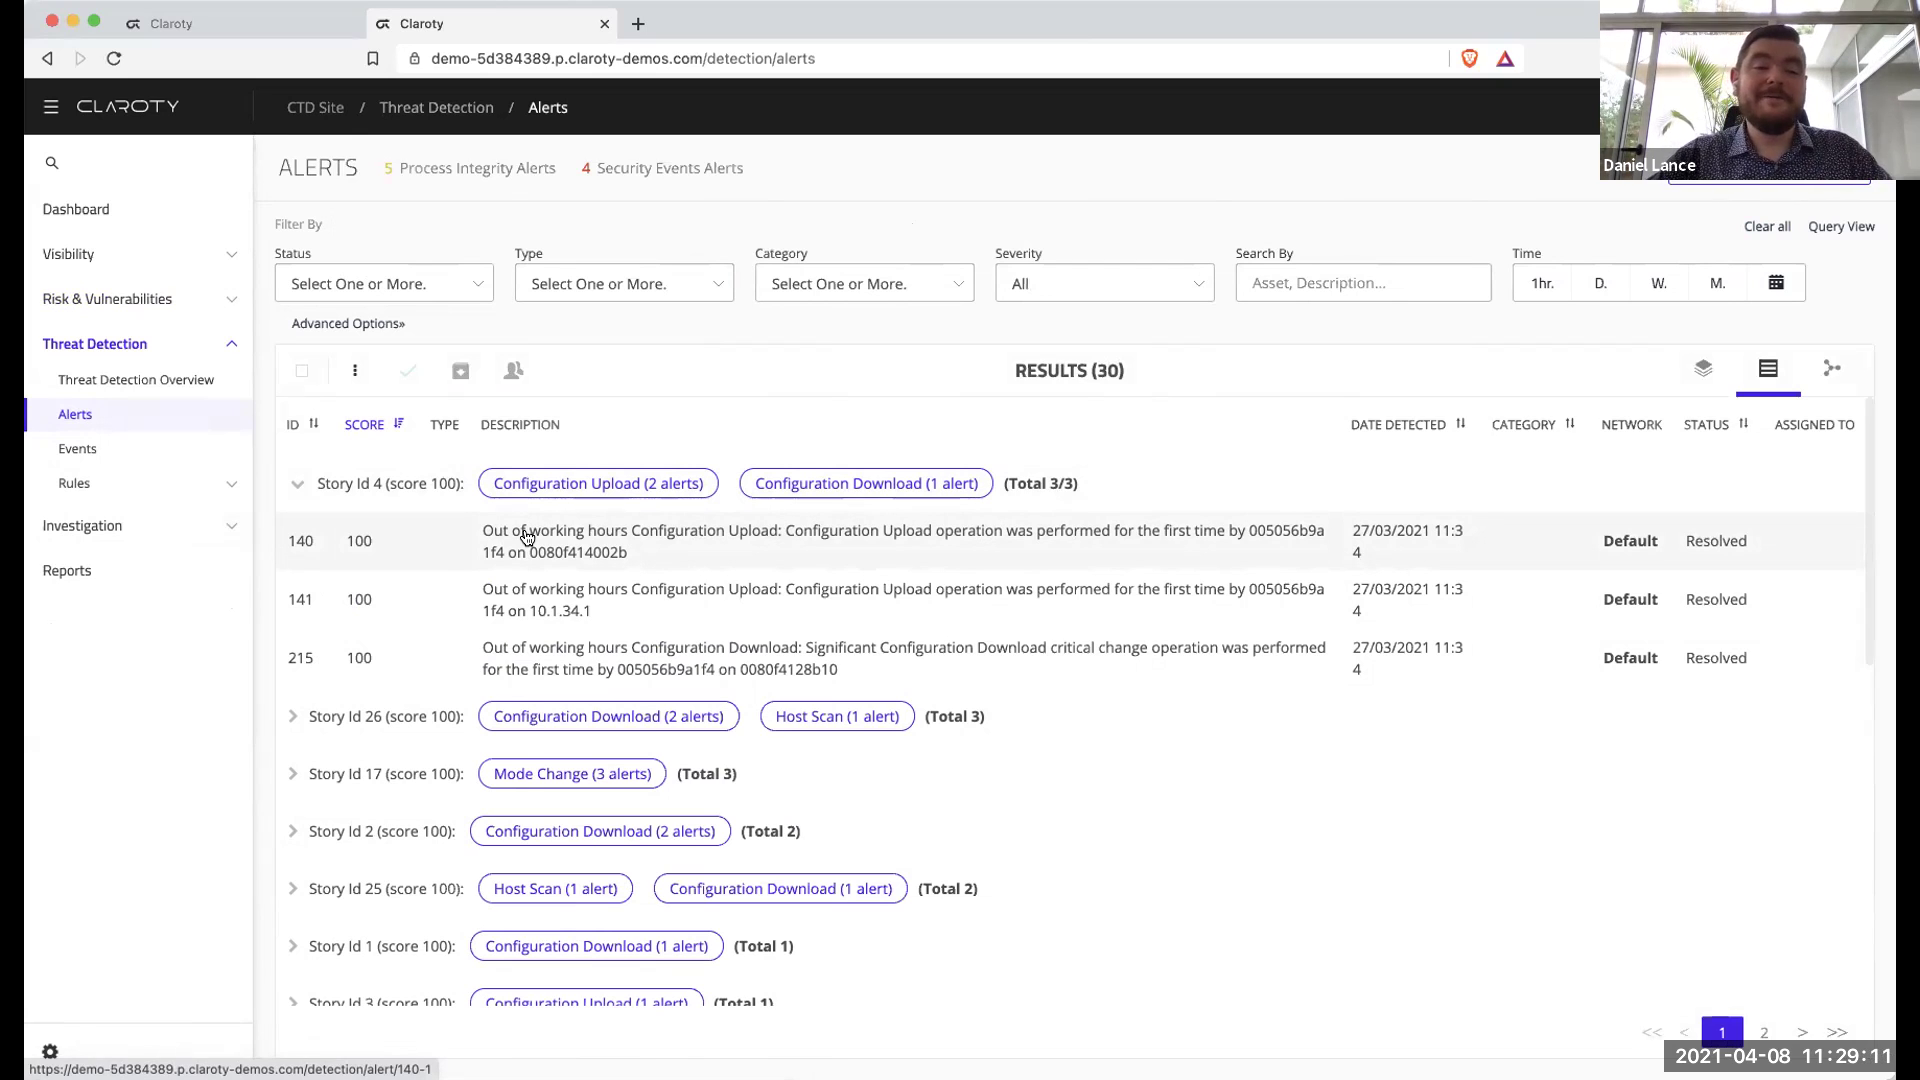
Open Configuration Download alert 215 and show the indicators behind its score of 100.
left_click(627, 668)
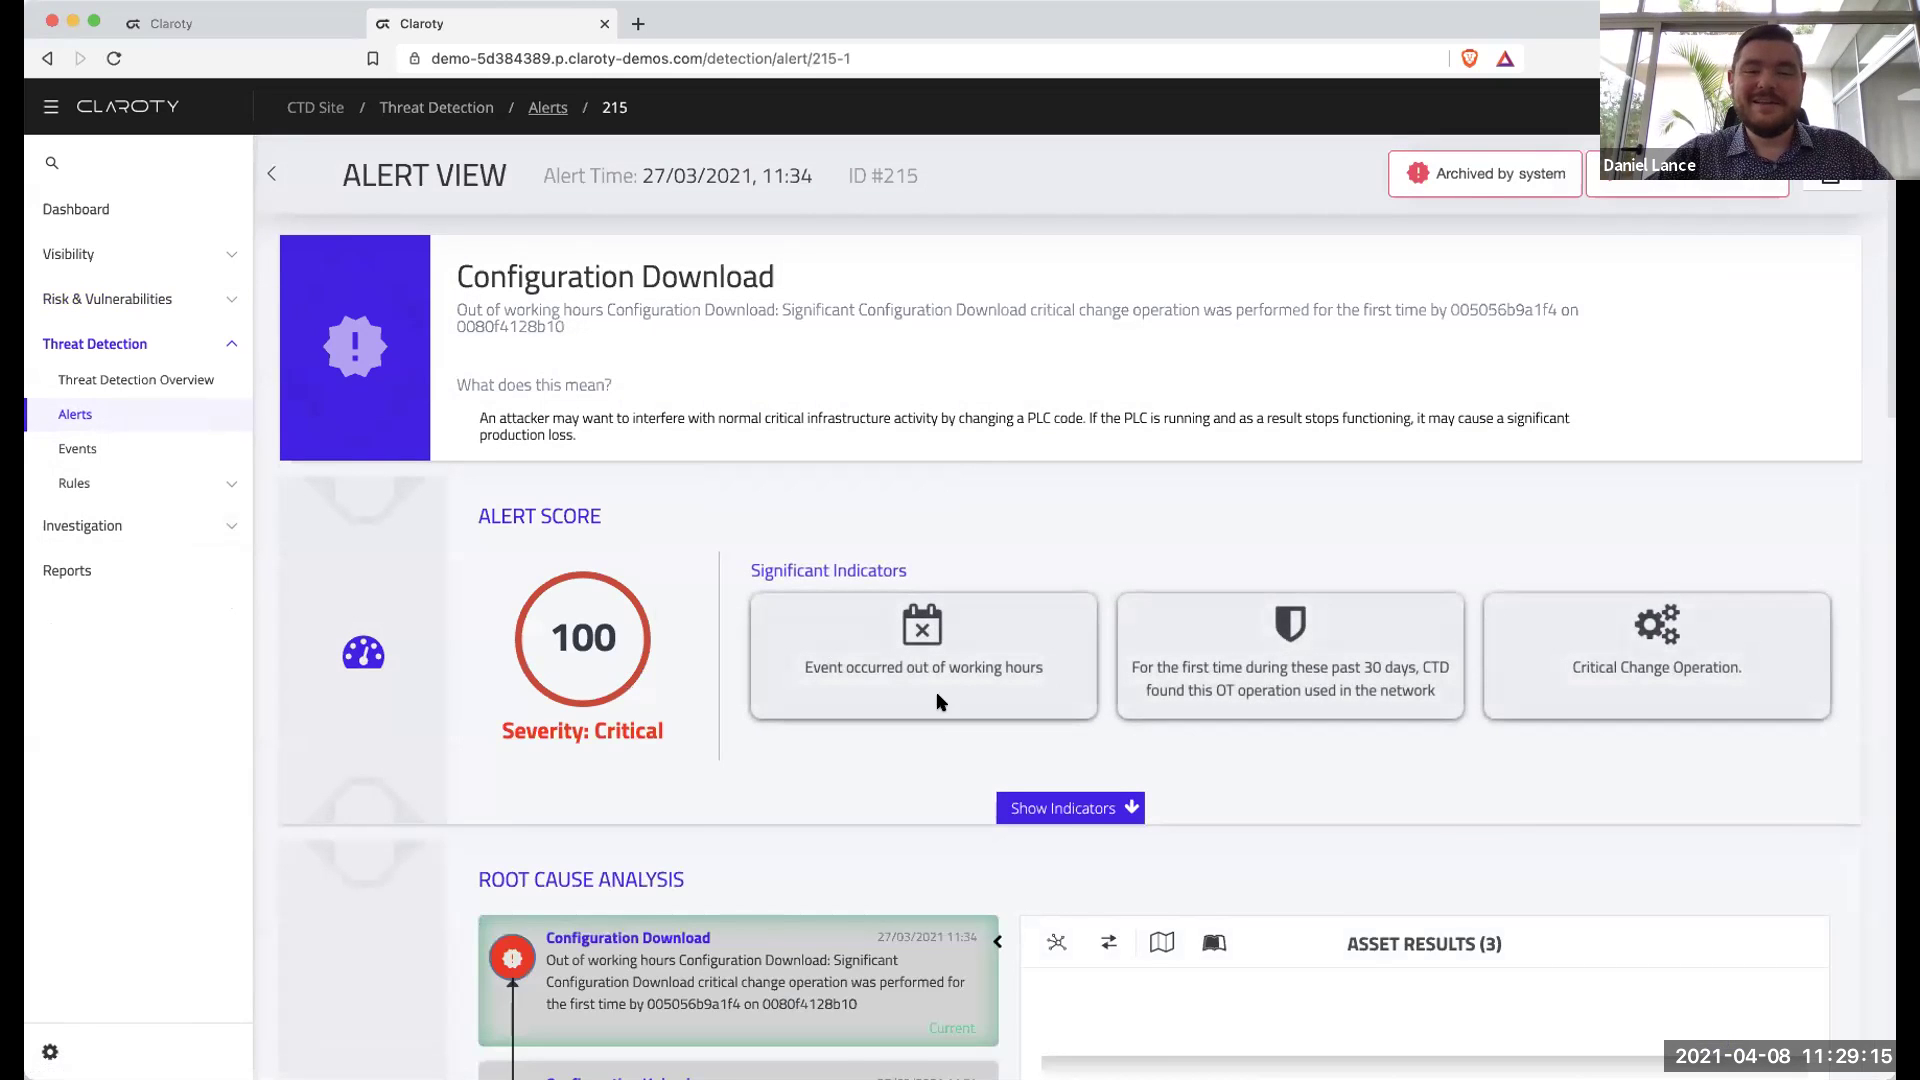
scroll(940, 700, "down", 1)
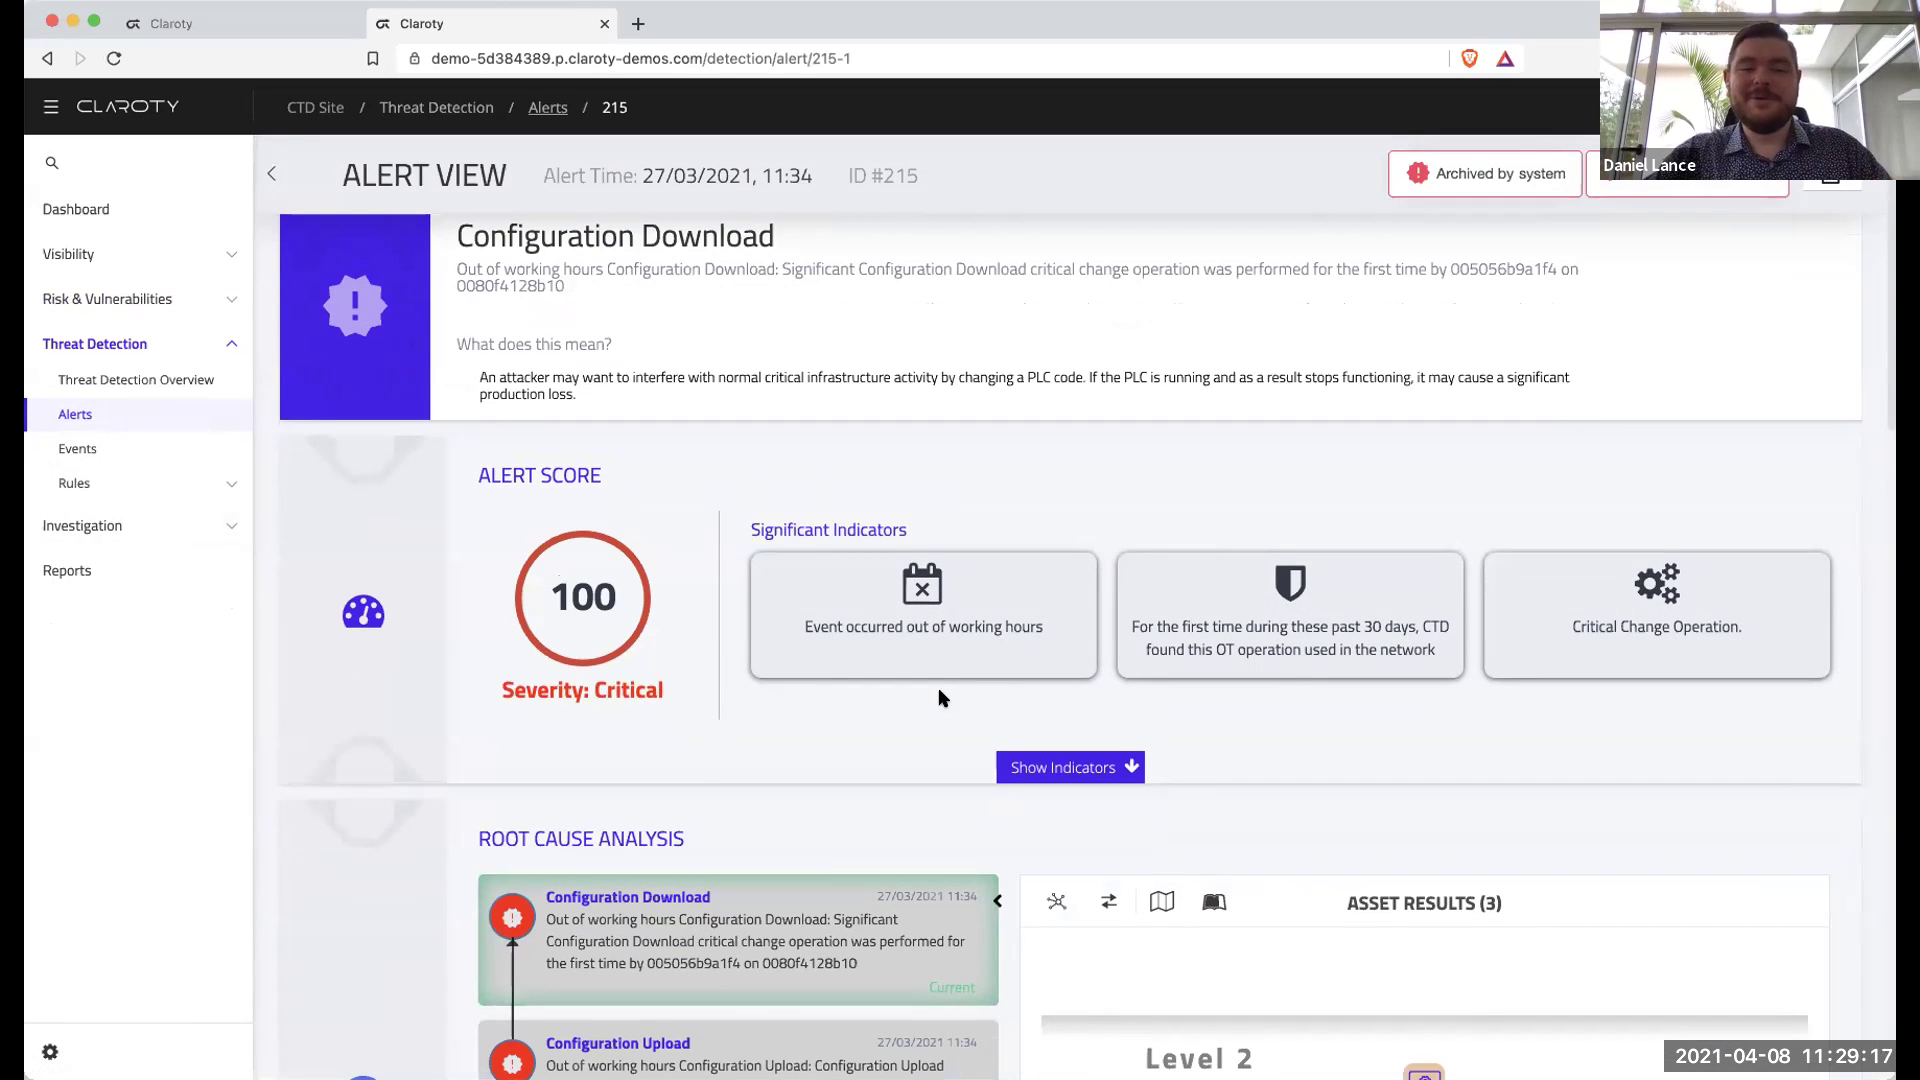
left_click(1086, 760)
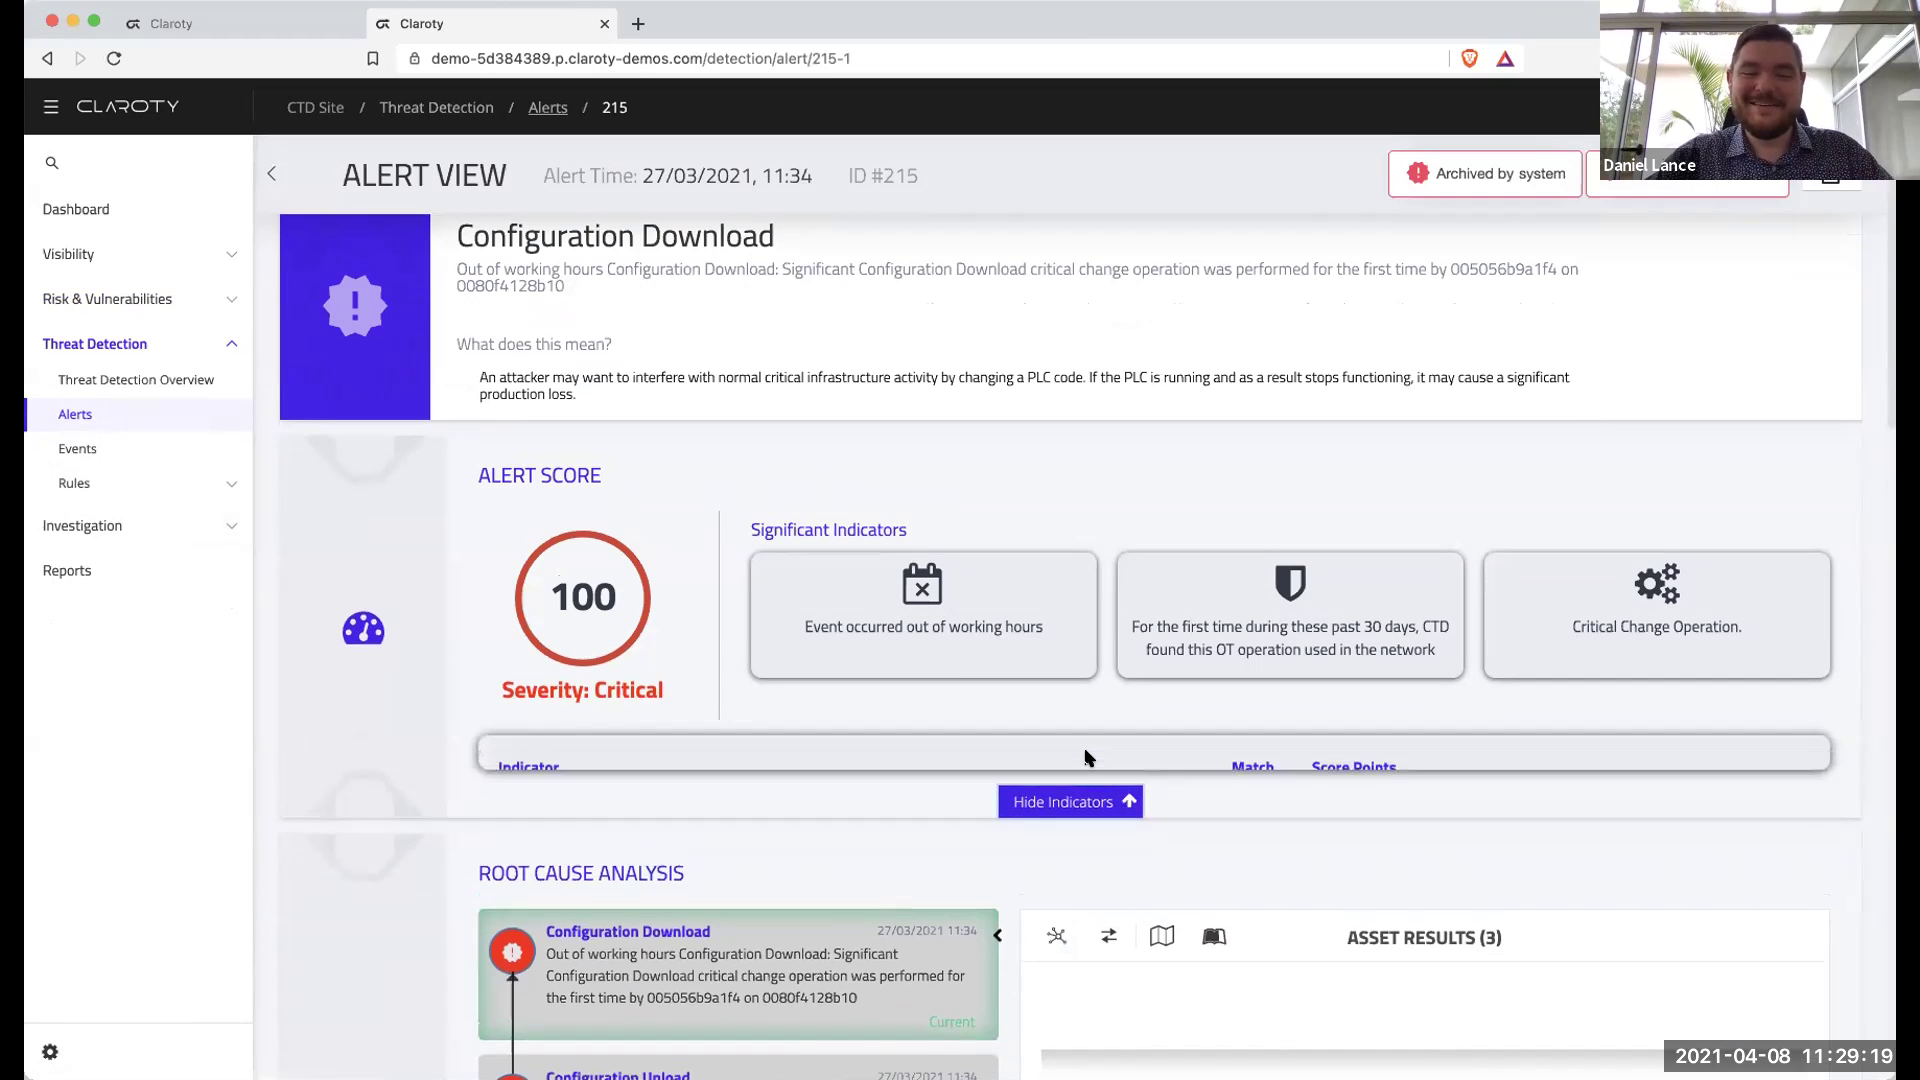
scroll(1083, 756, "down", 1)
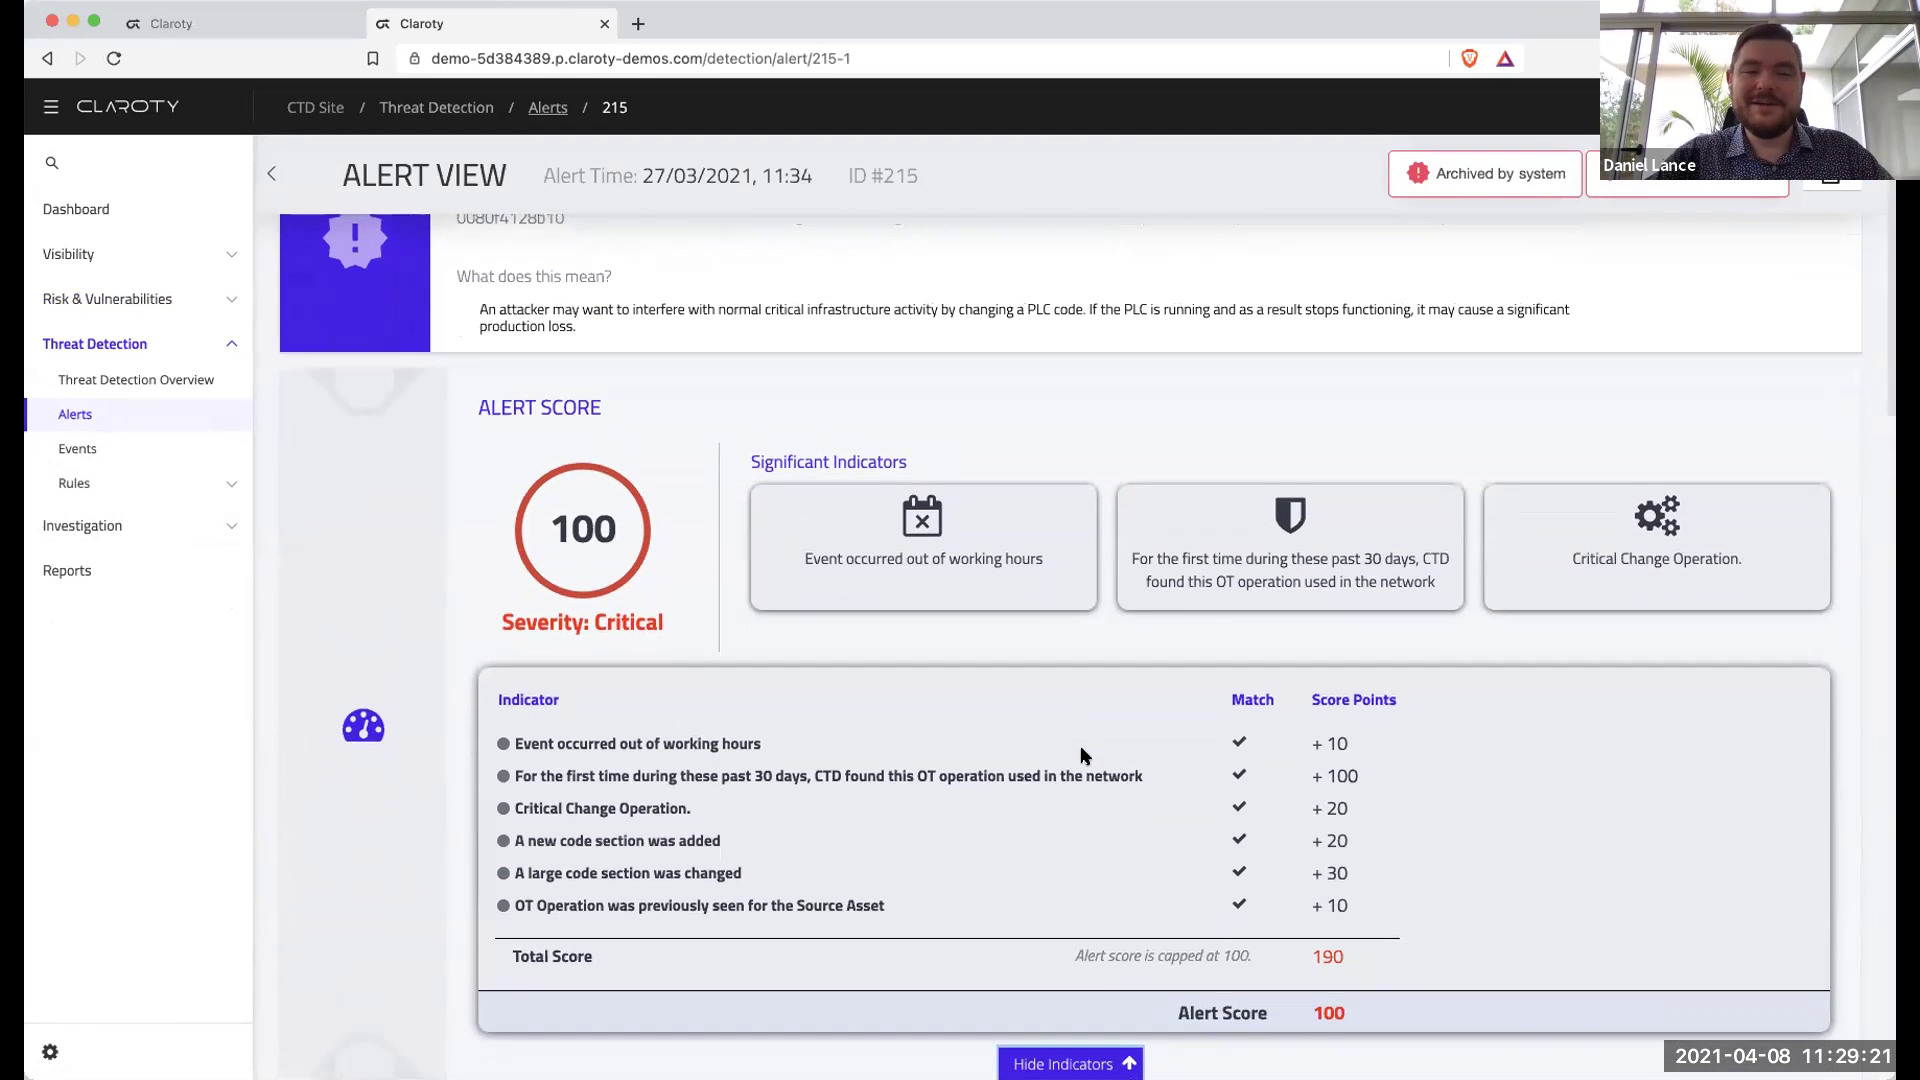
scroll(1080, 746, "up", 2)
Read through the alert description, indicator score table, root cause analysis and mitigation steps.
left_click_drag(566, 313, 452, 291)
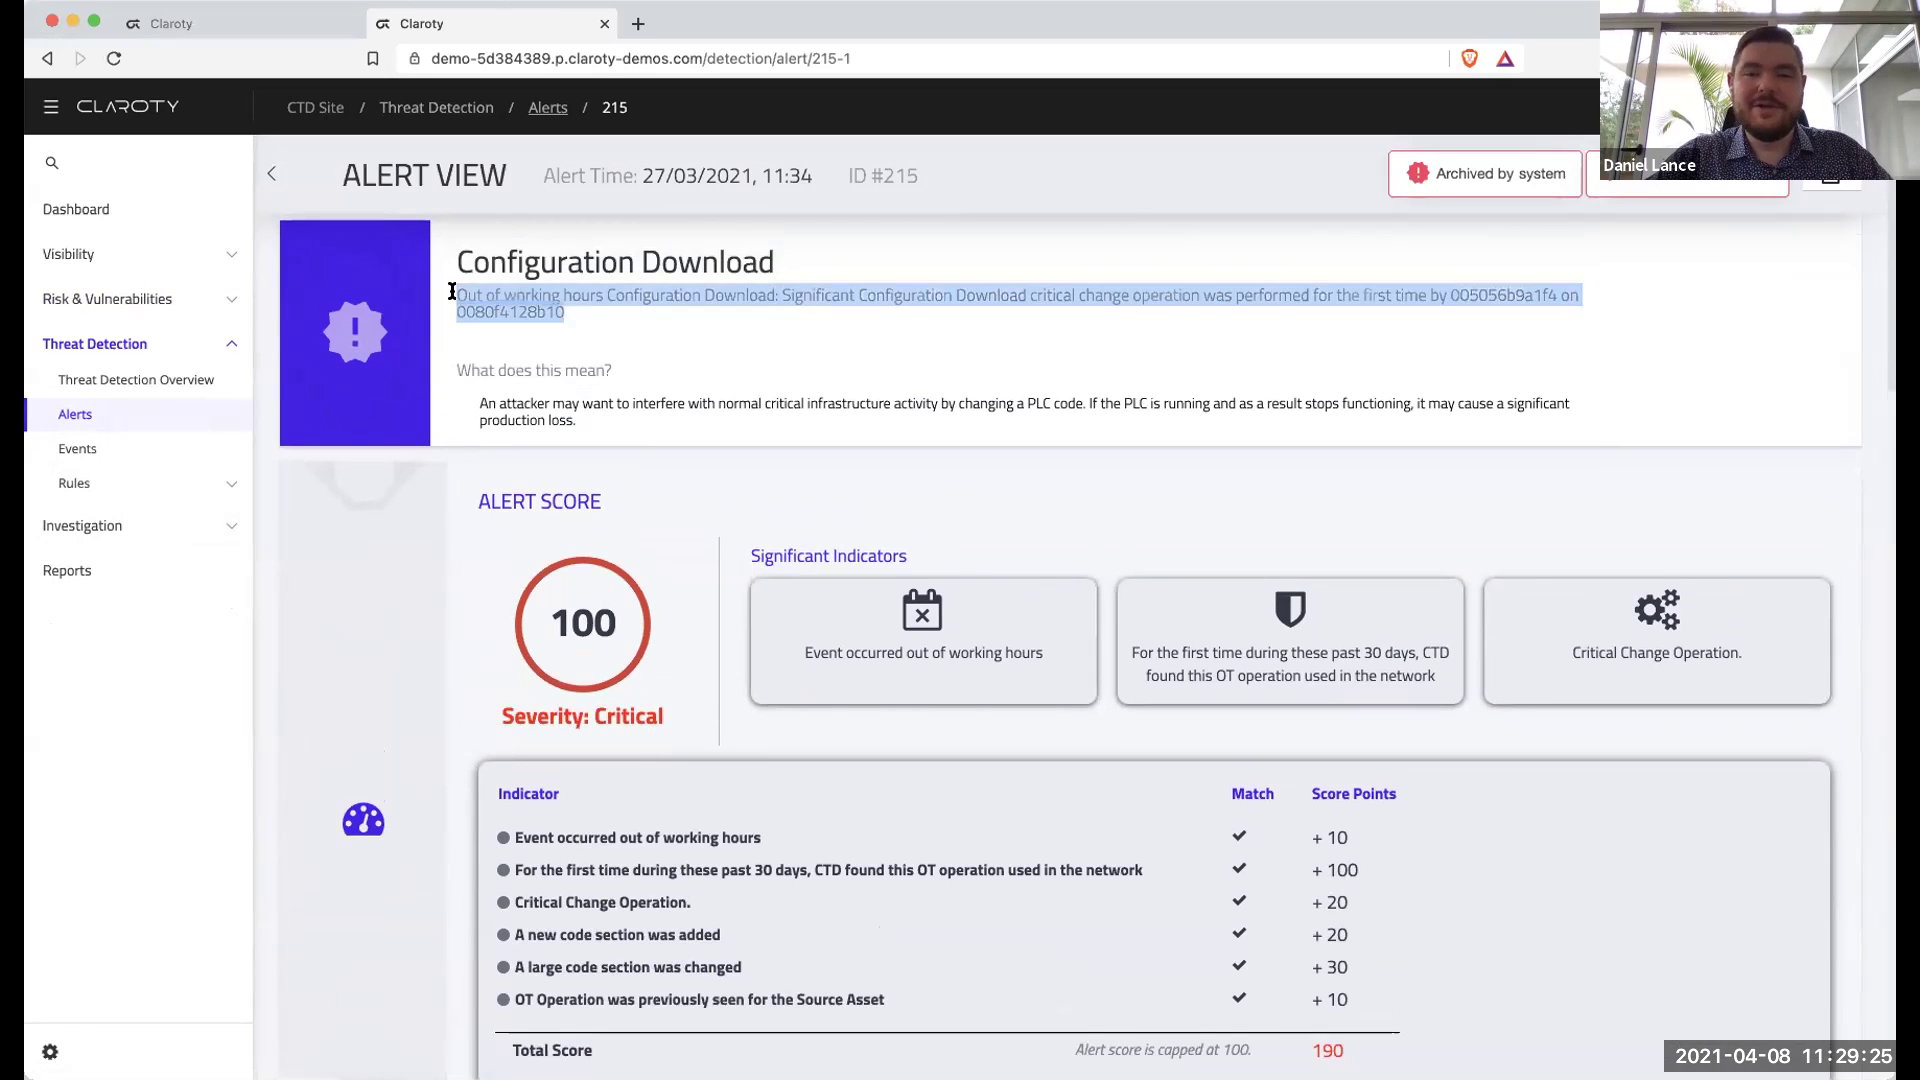
scroll(535, 325, "down", 4)
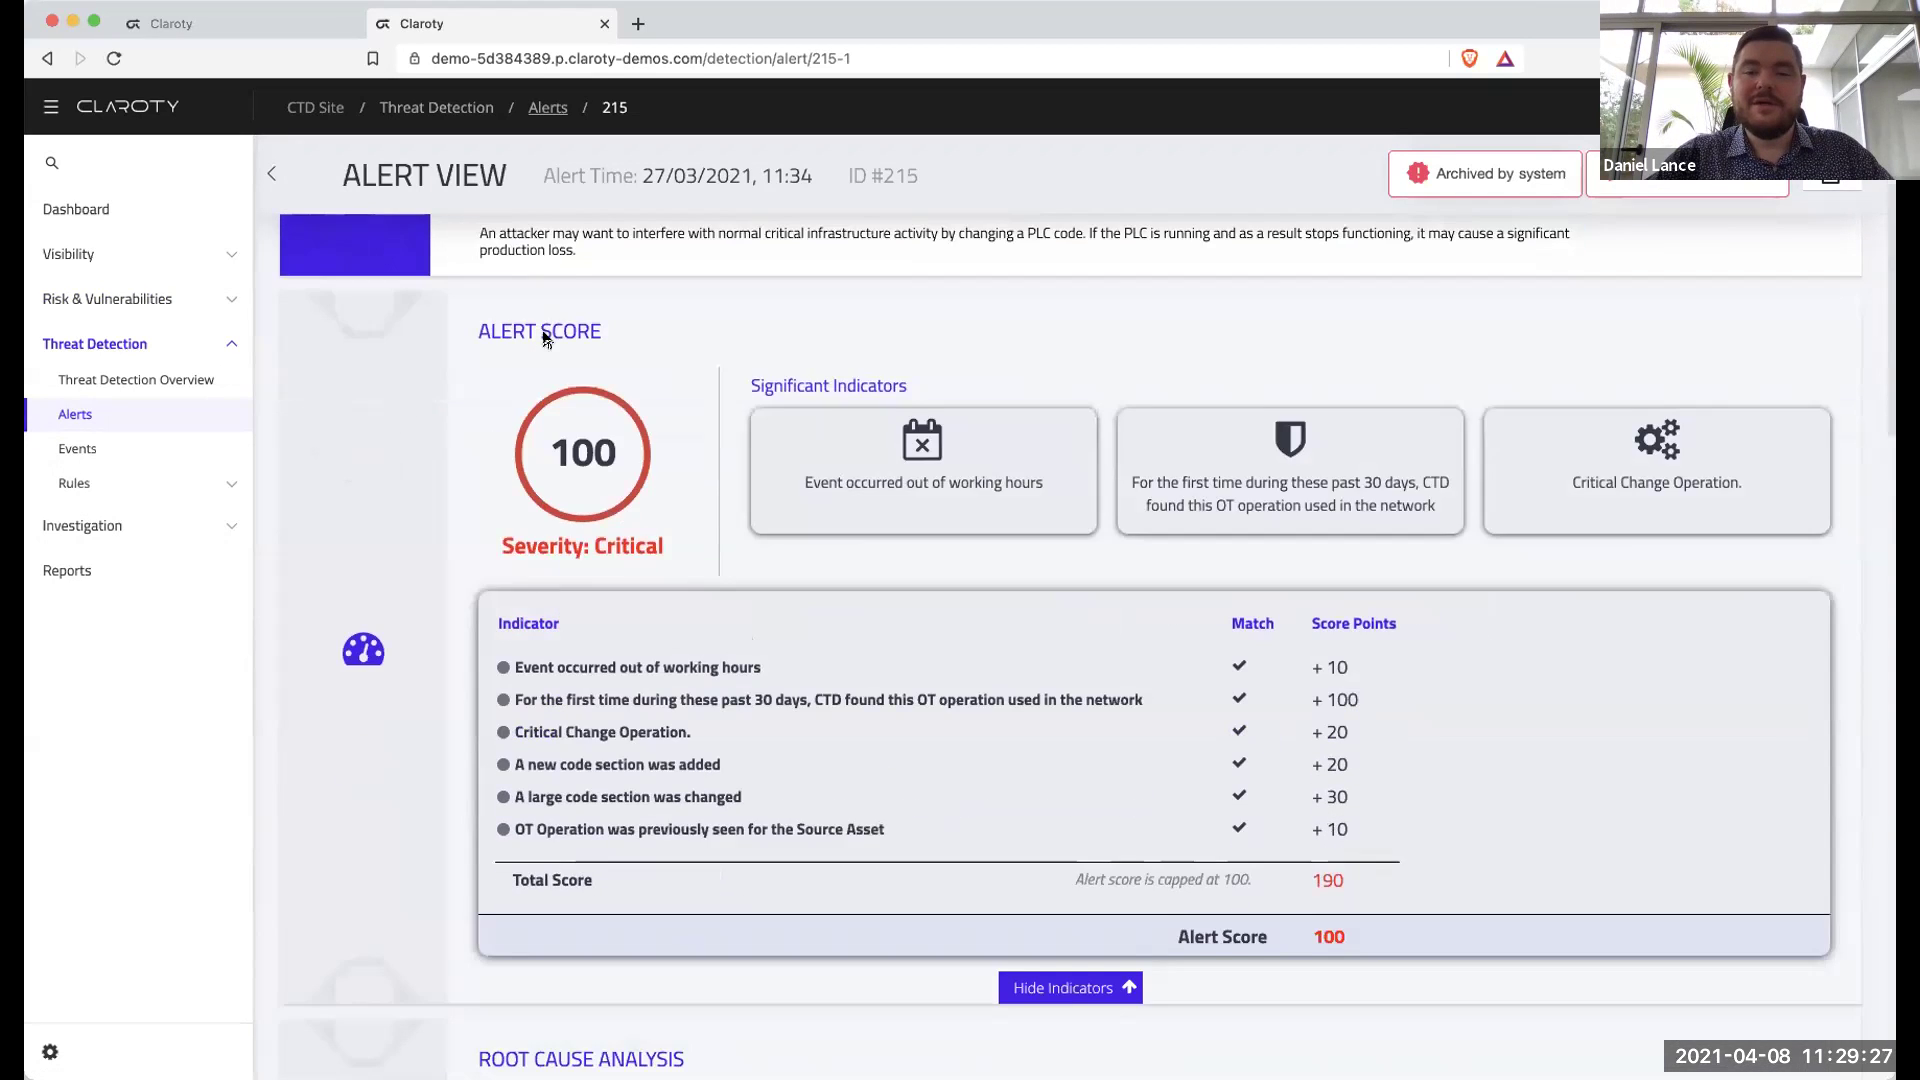
scroll(543, 337, "down", 1)
scroll(848, 539, "down", 2)
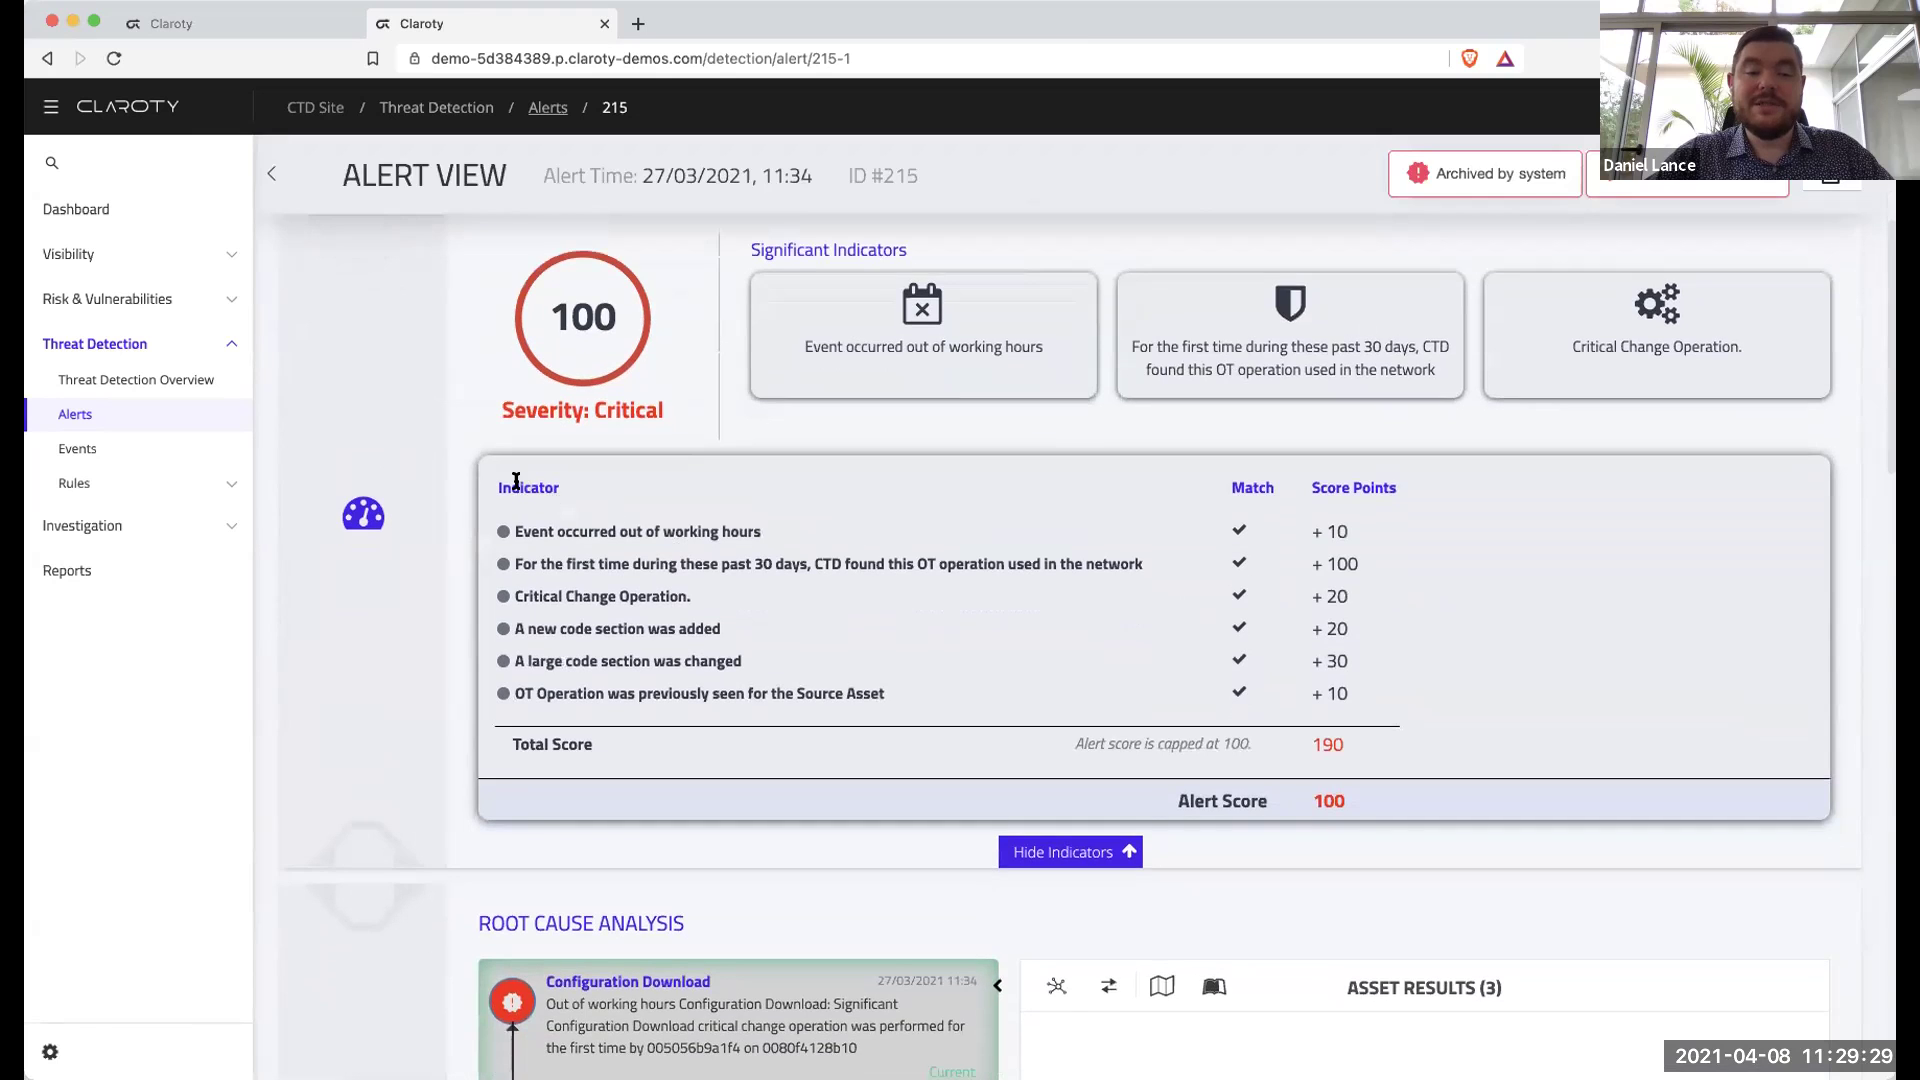
left_click_drag(497, 486, 957, 705)
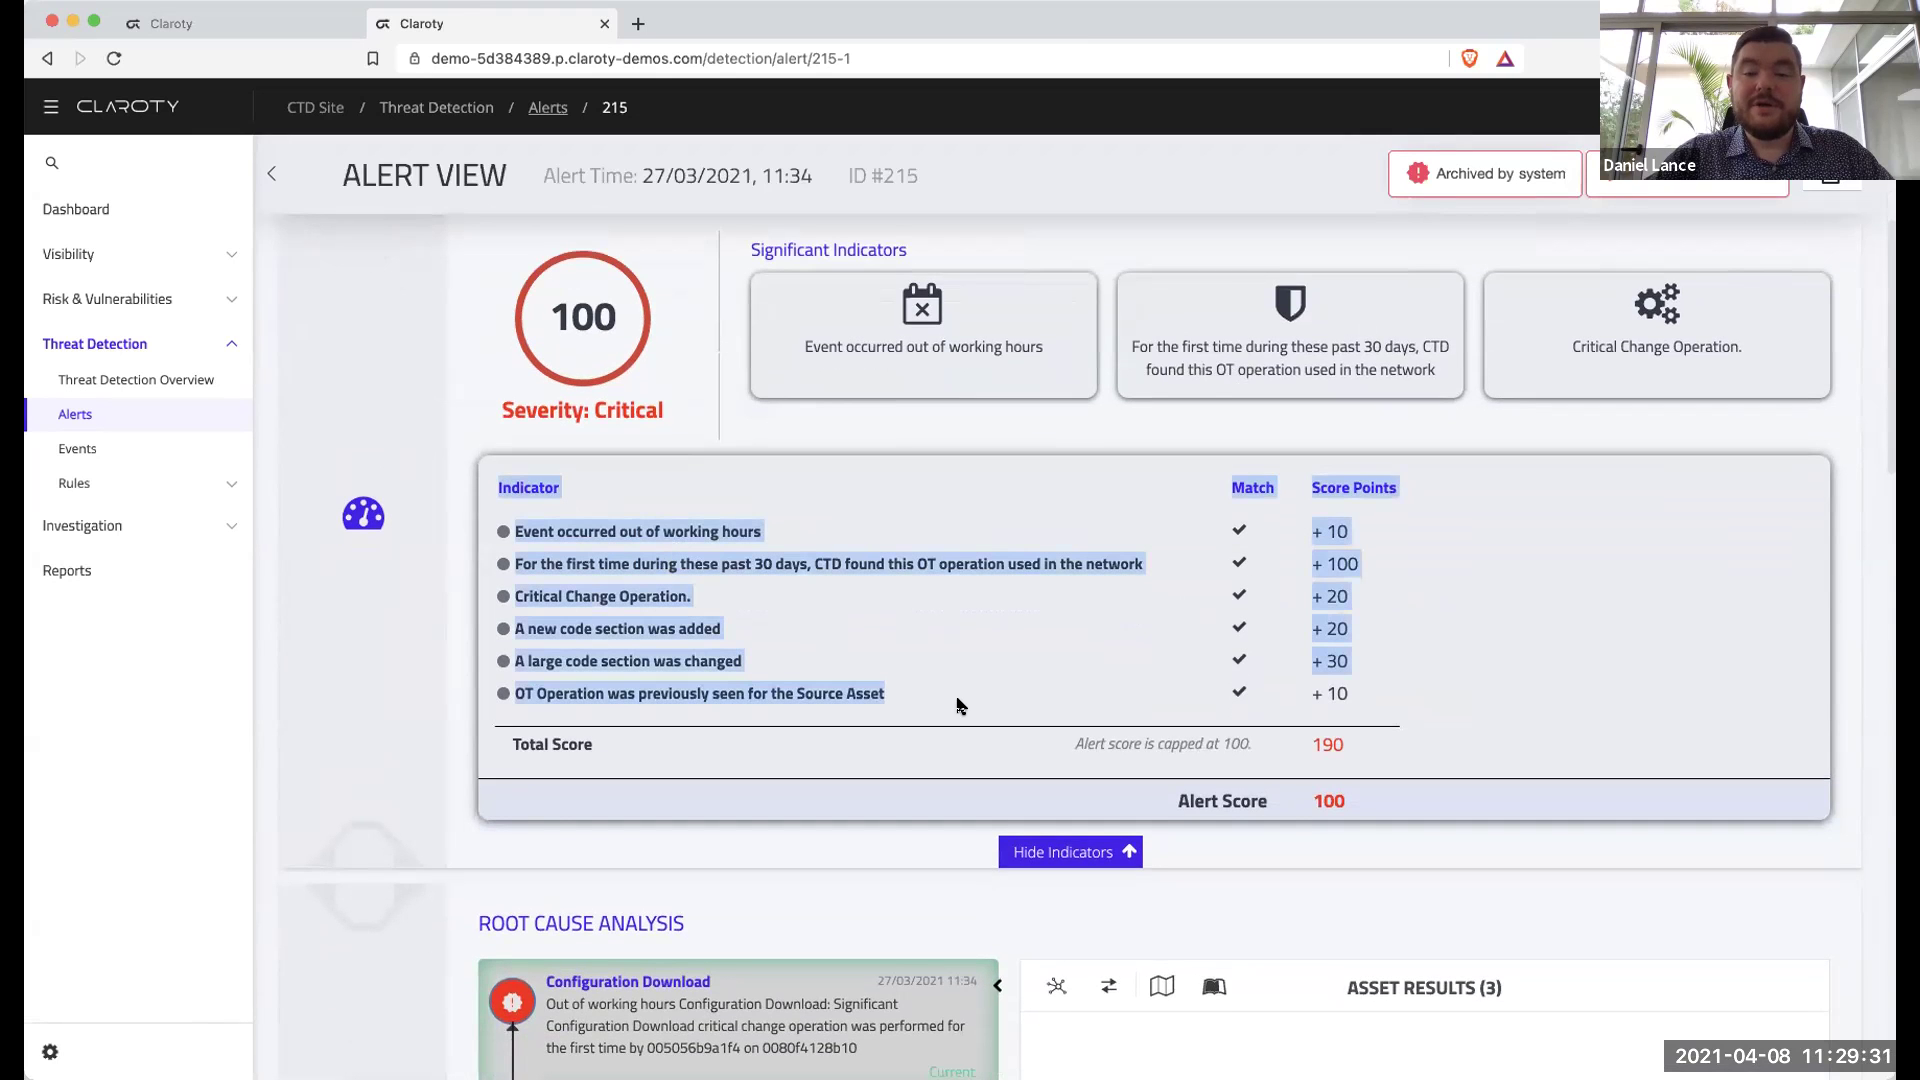
scroll(960, 705, "down", 10)
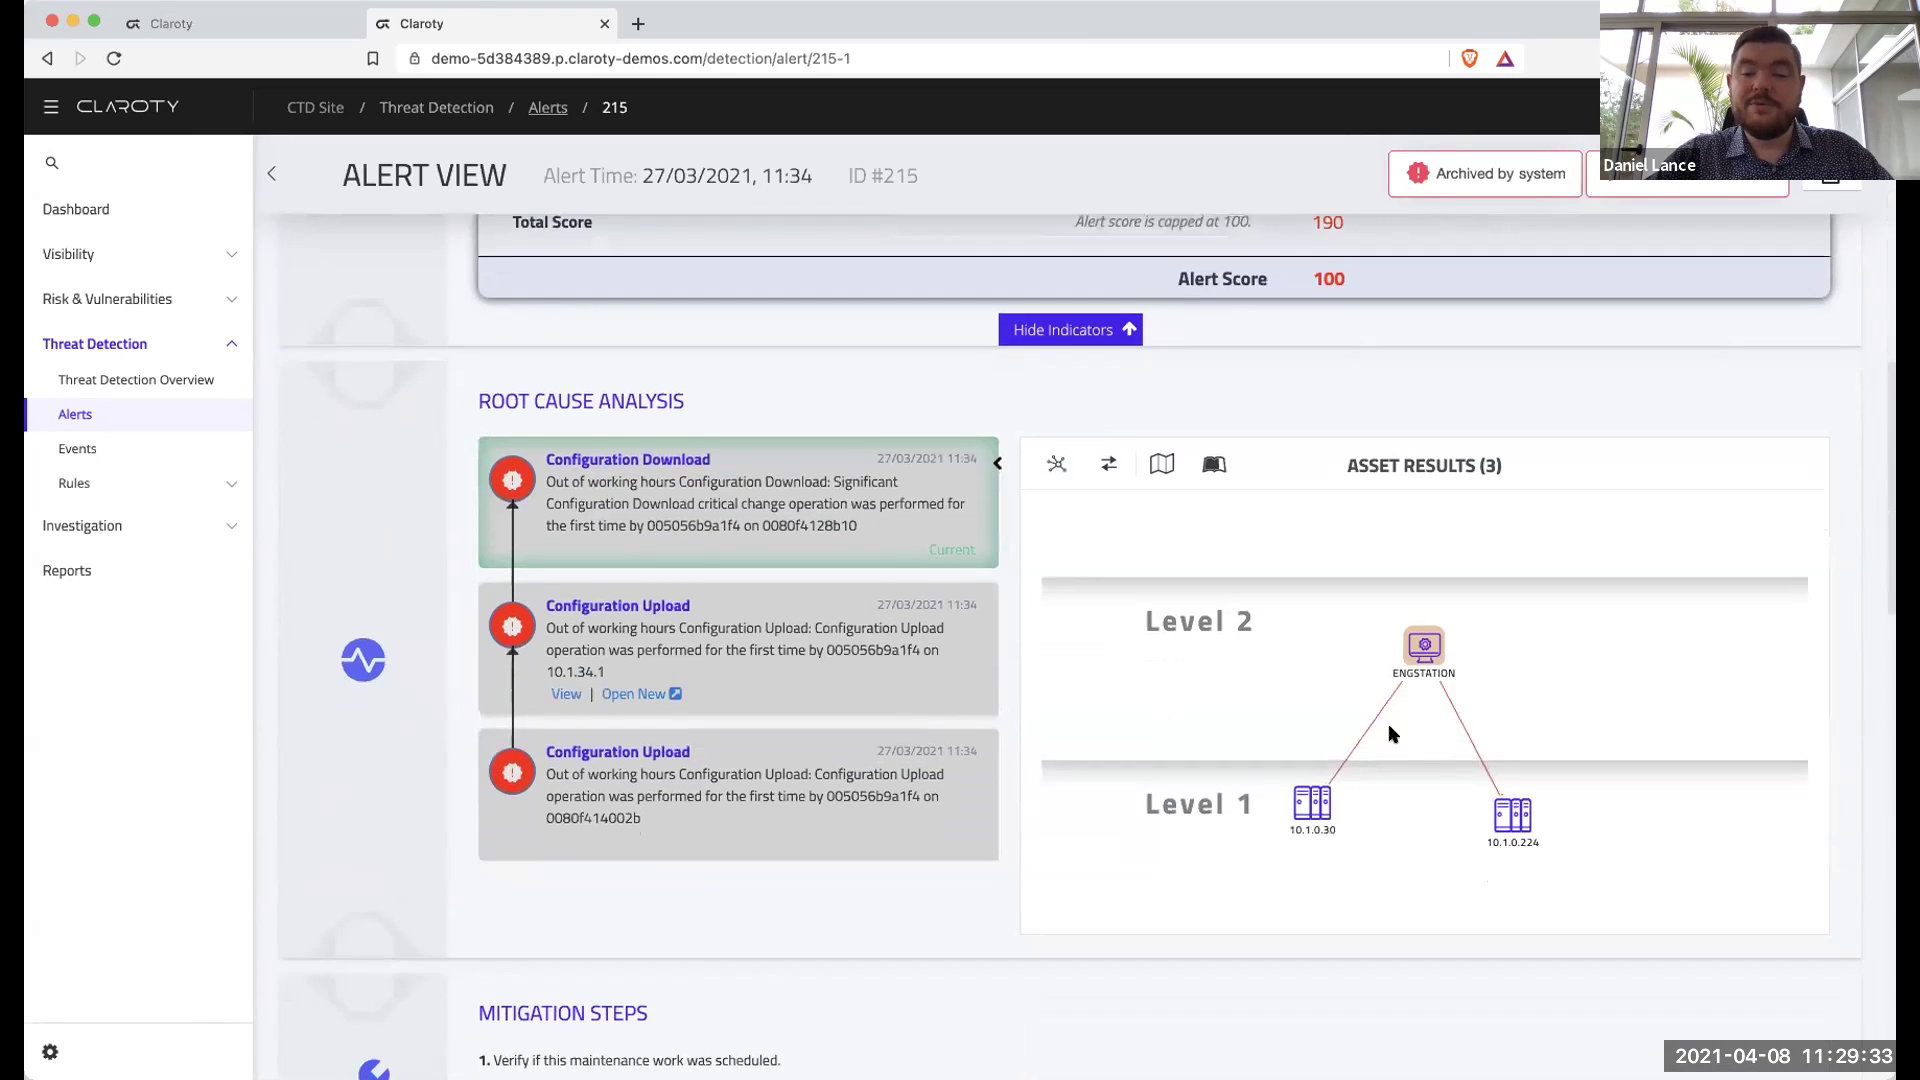
left_click_drag(1605, 826, 1665, 842)
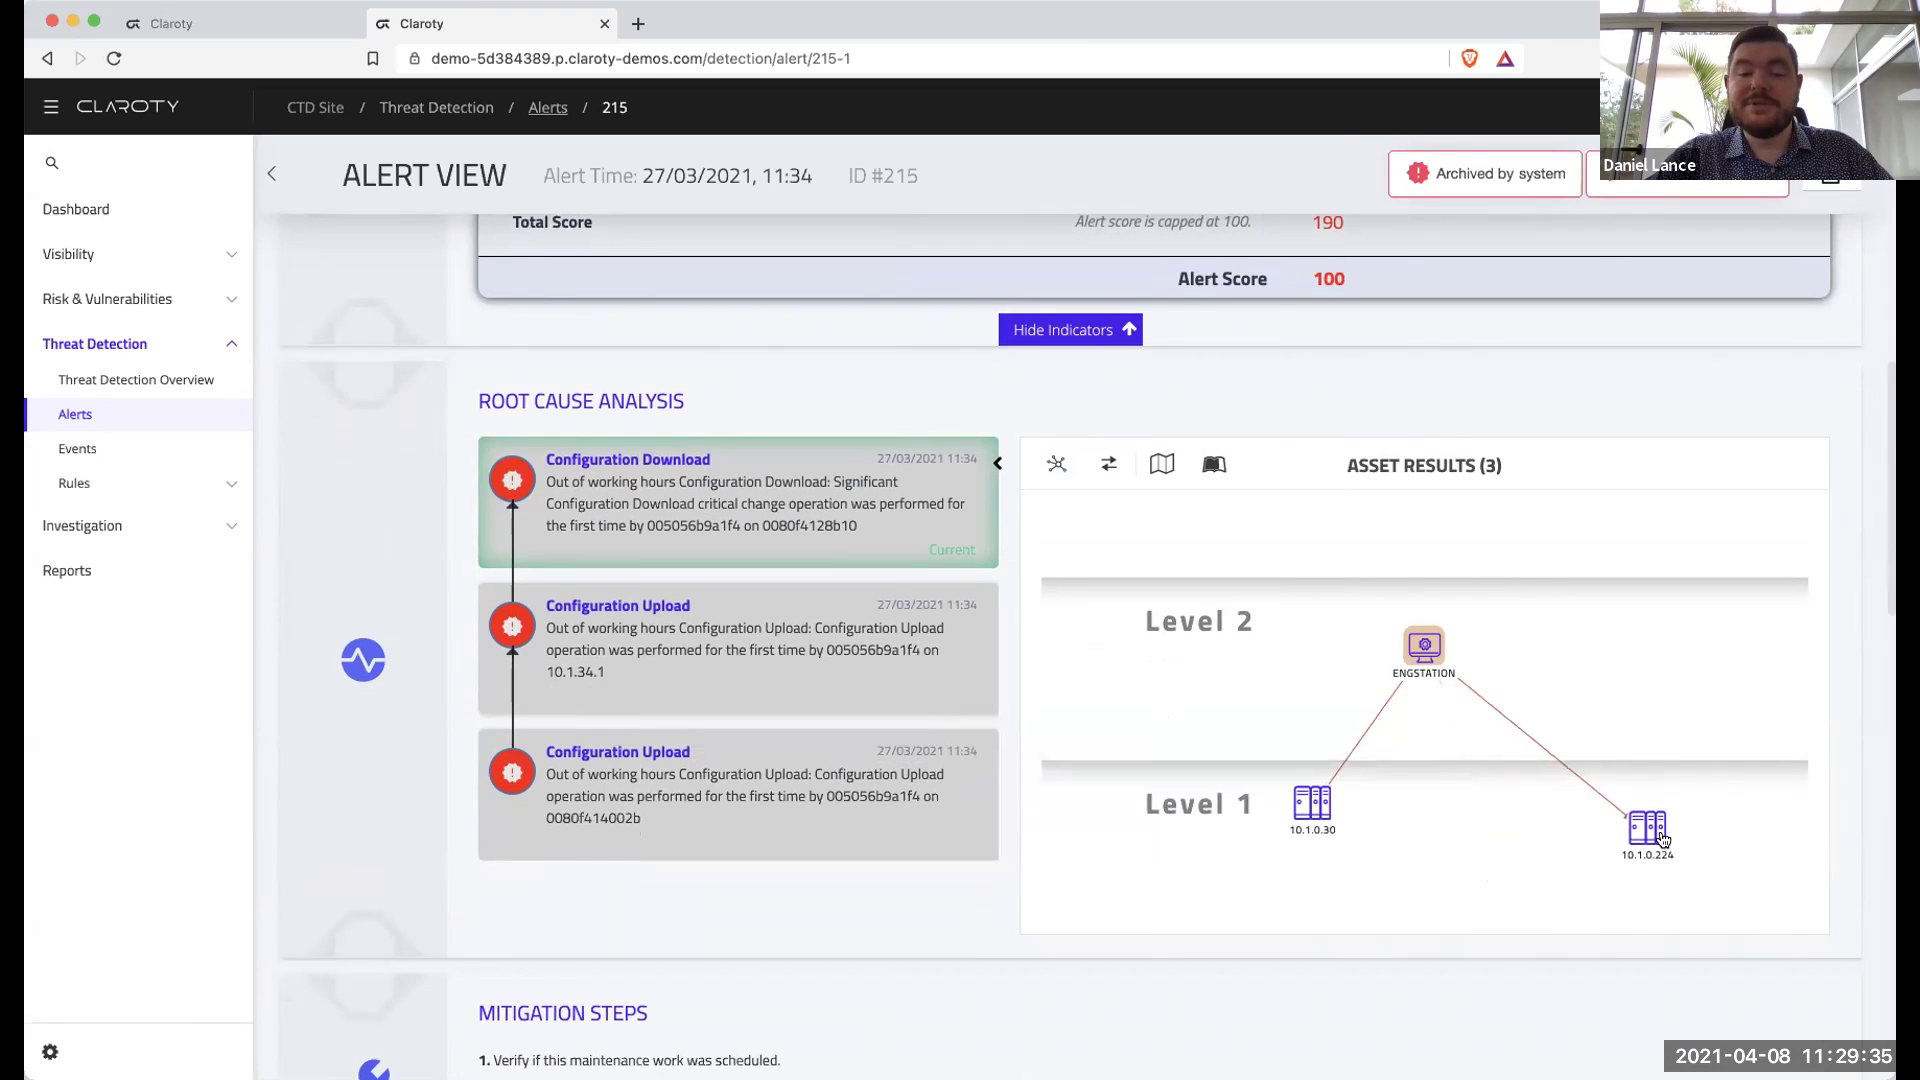
scroll(1052, 805, "down", 1)
scroll(1052, 806, "down", 6)
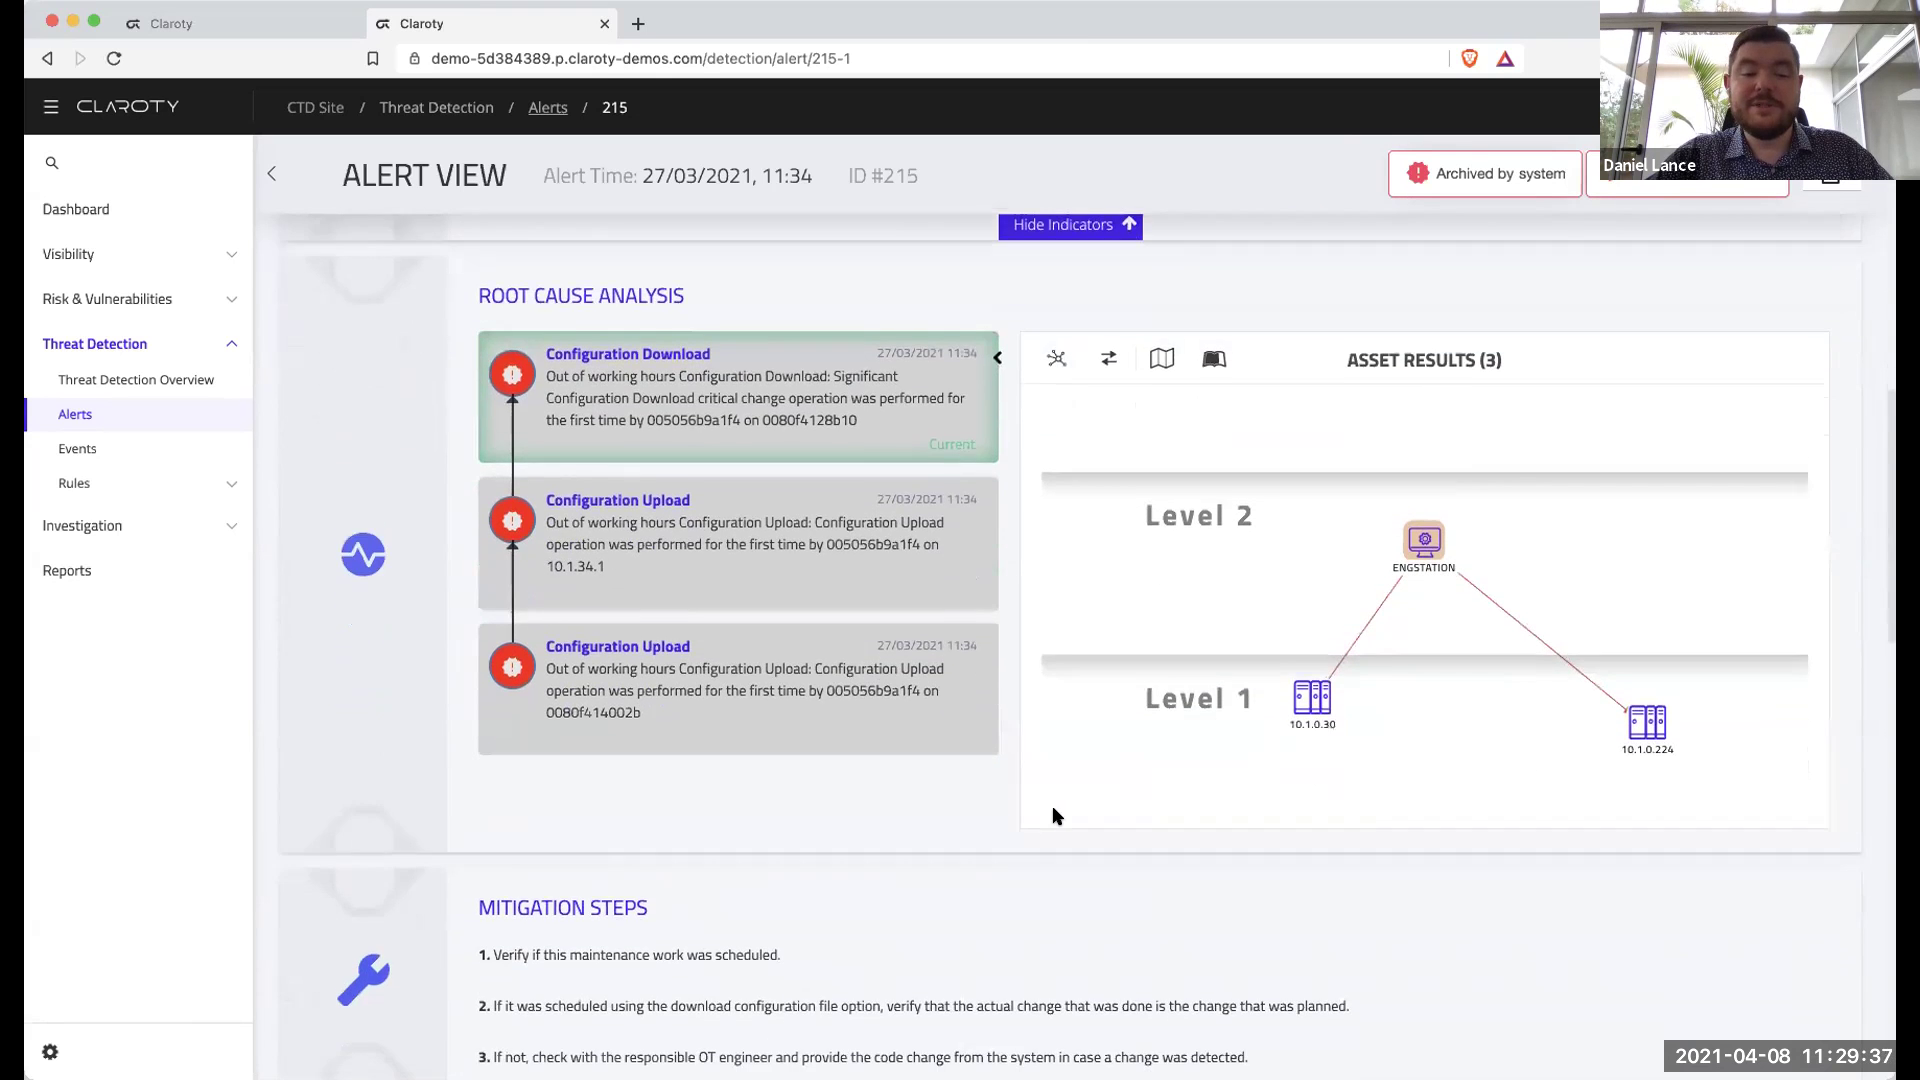
scroll(1068, 799, "down", 1)
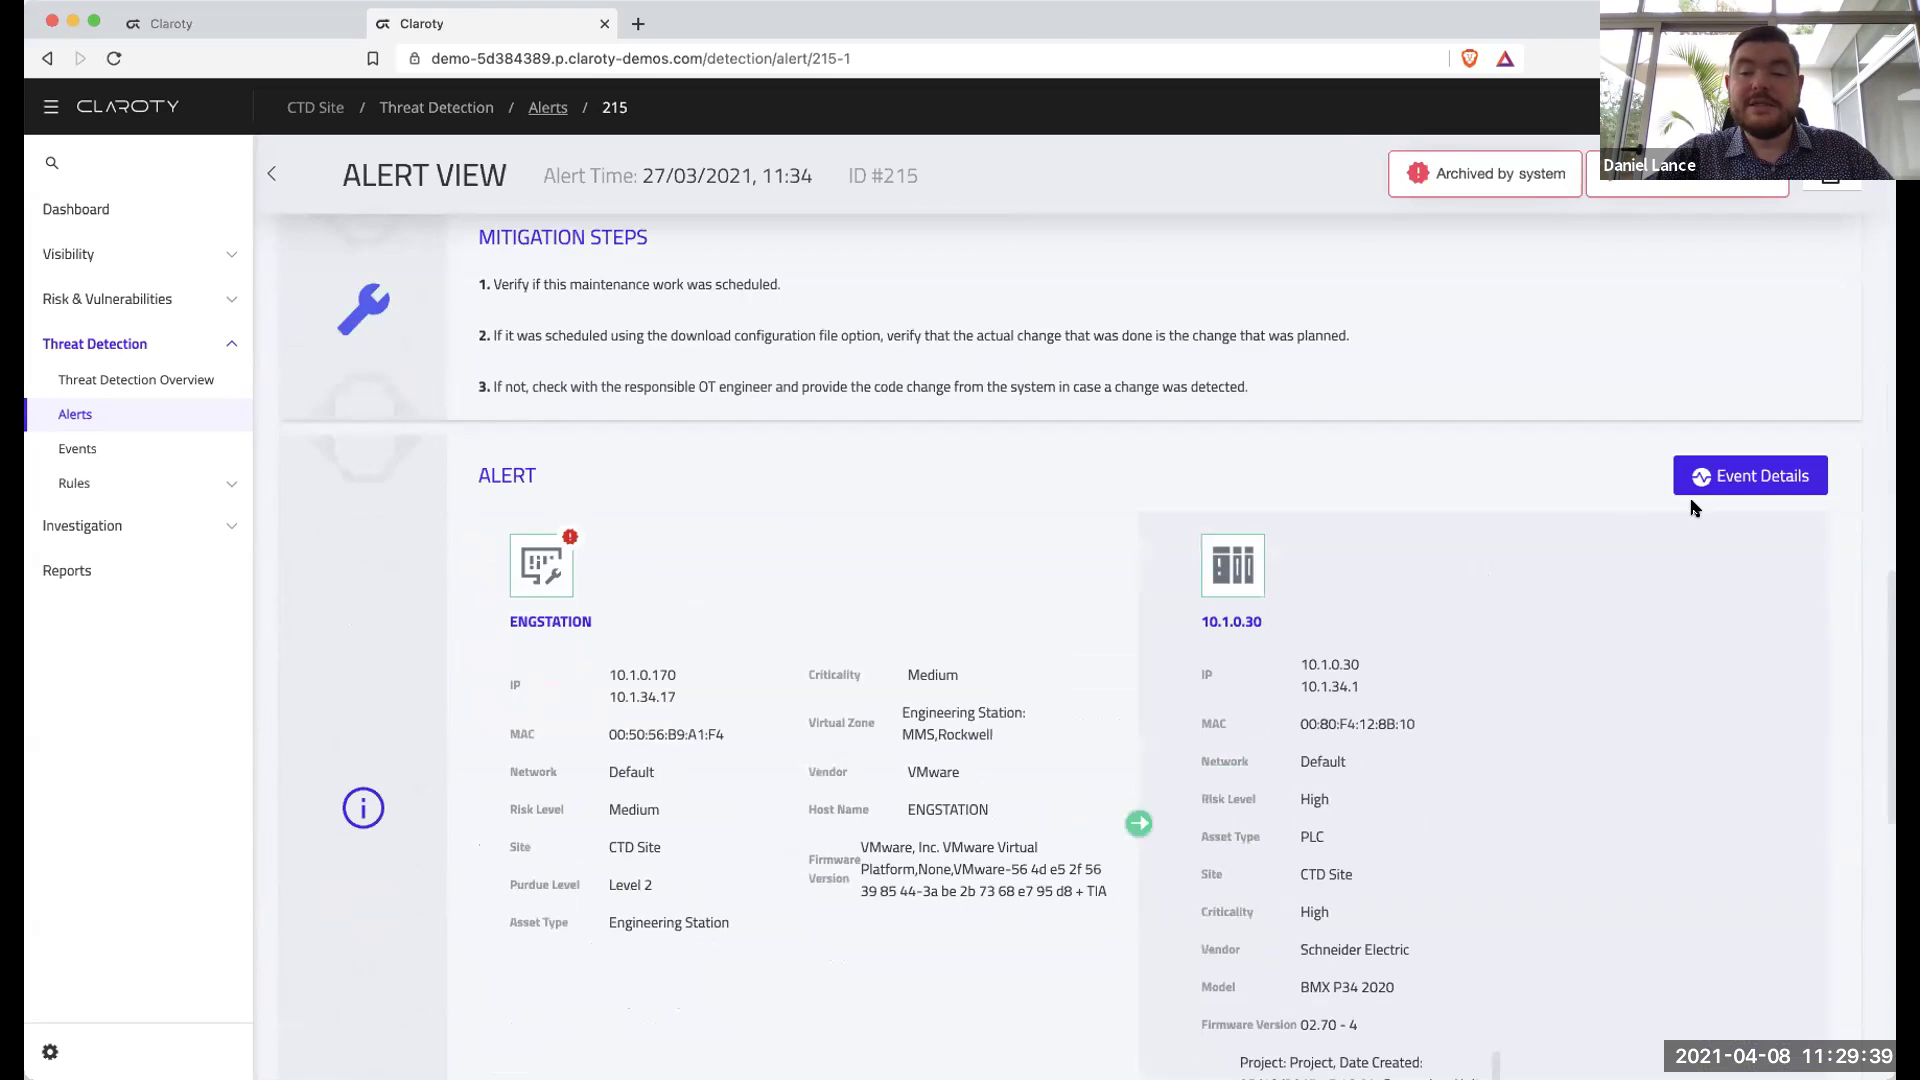
left_click(1718, 476)
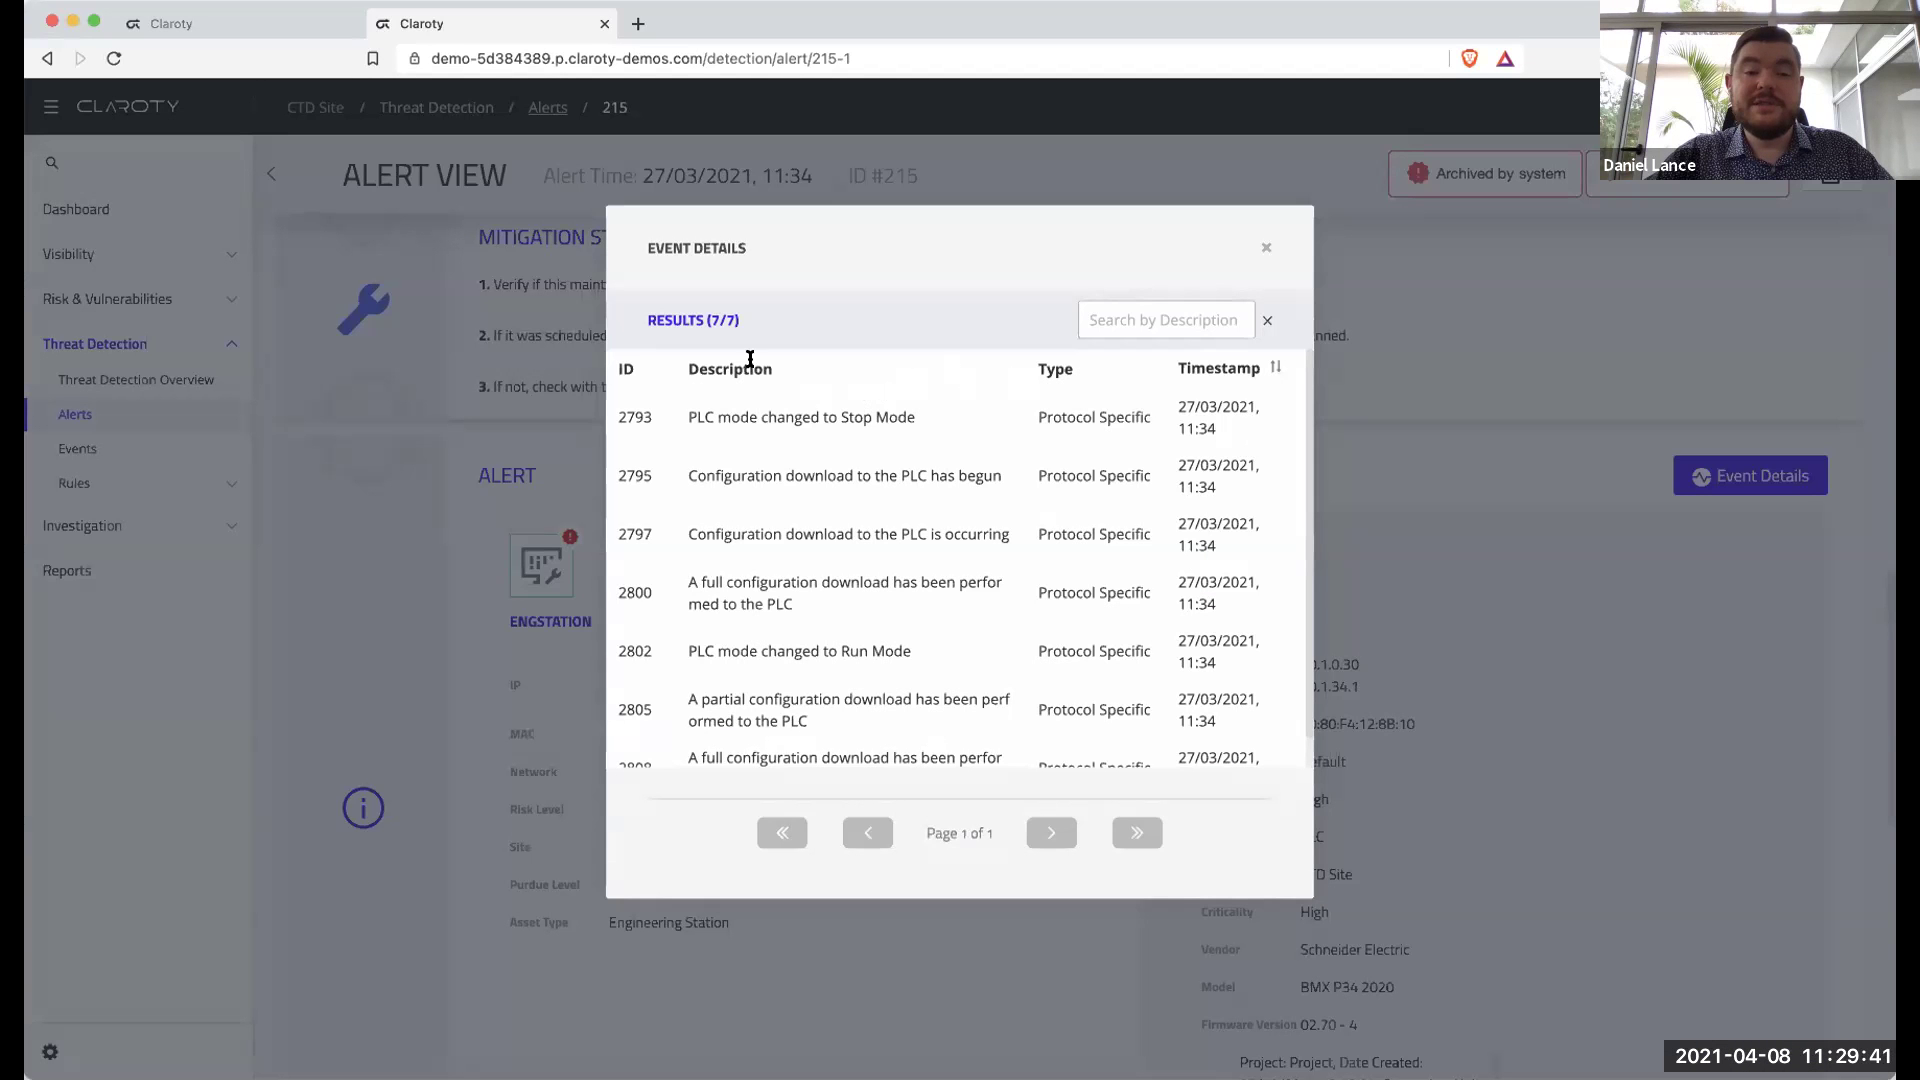
left_click_drag(739, 320, 645, 318)
left_click(770, 321)
scroll(970, 571, "down", 1)
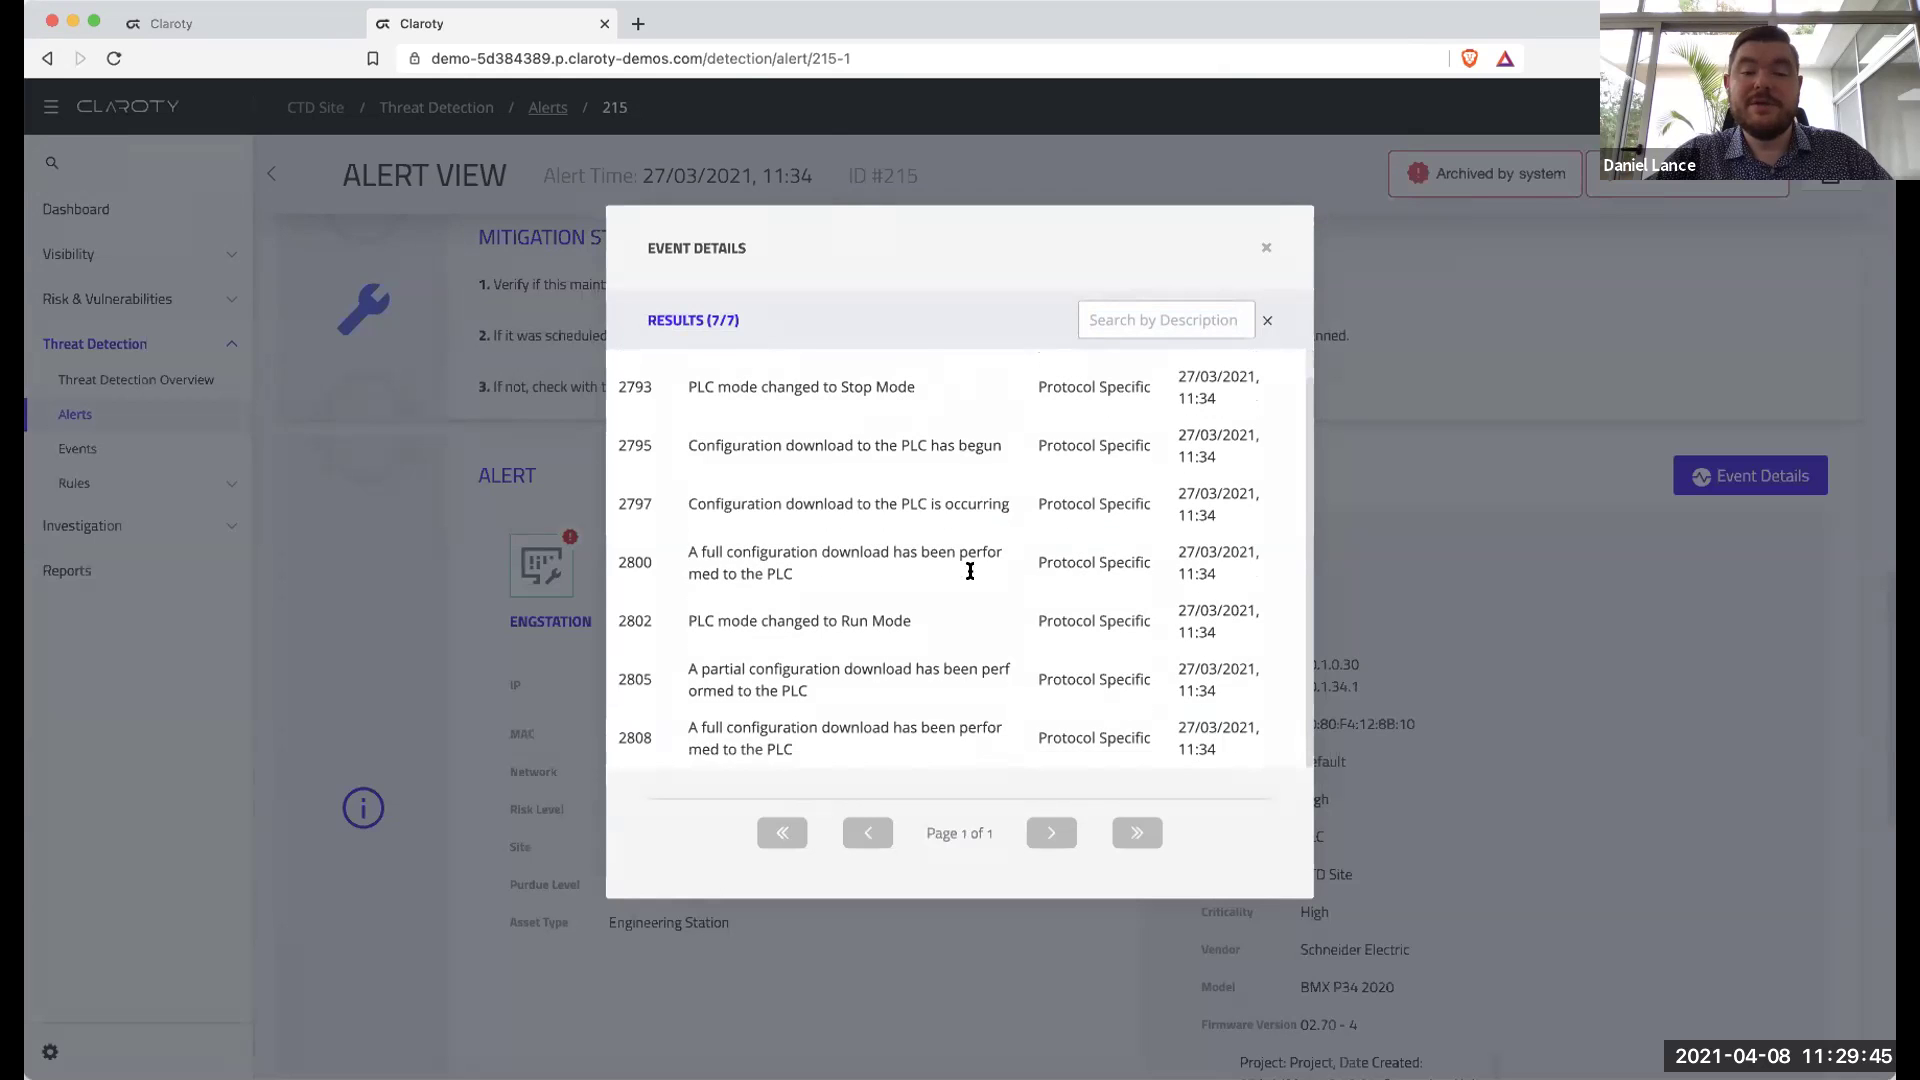
scroll(970, 571, "up", 1)
left_click(1265, 248)
scroll(1080, 476, "down", 5)
scroll(1080, 476, "down", 4)
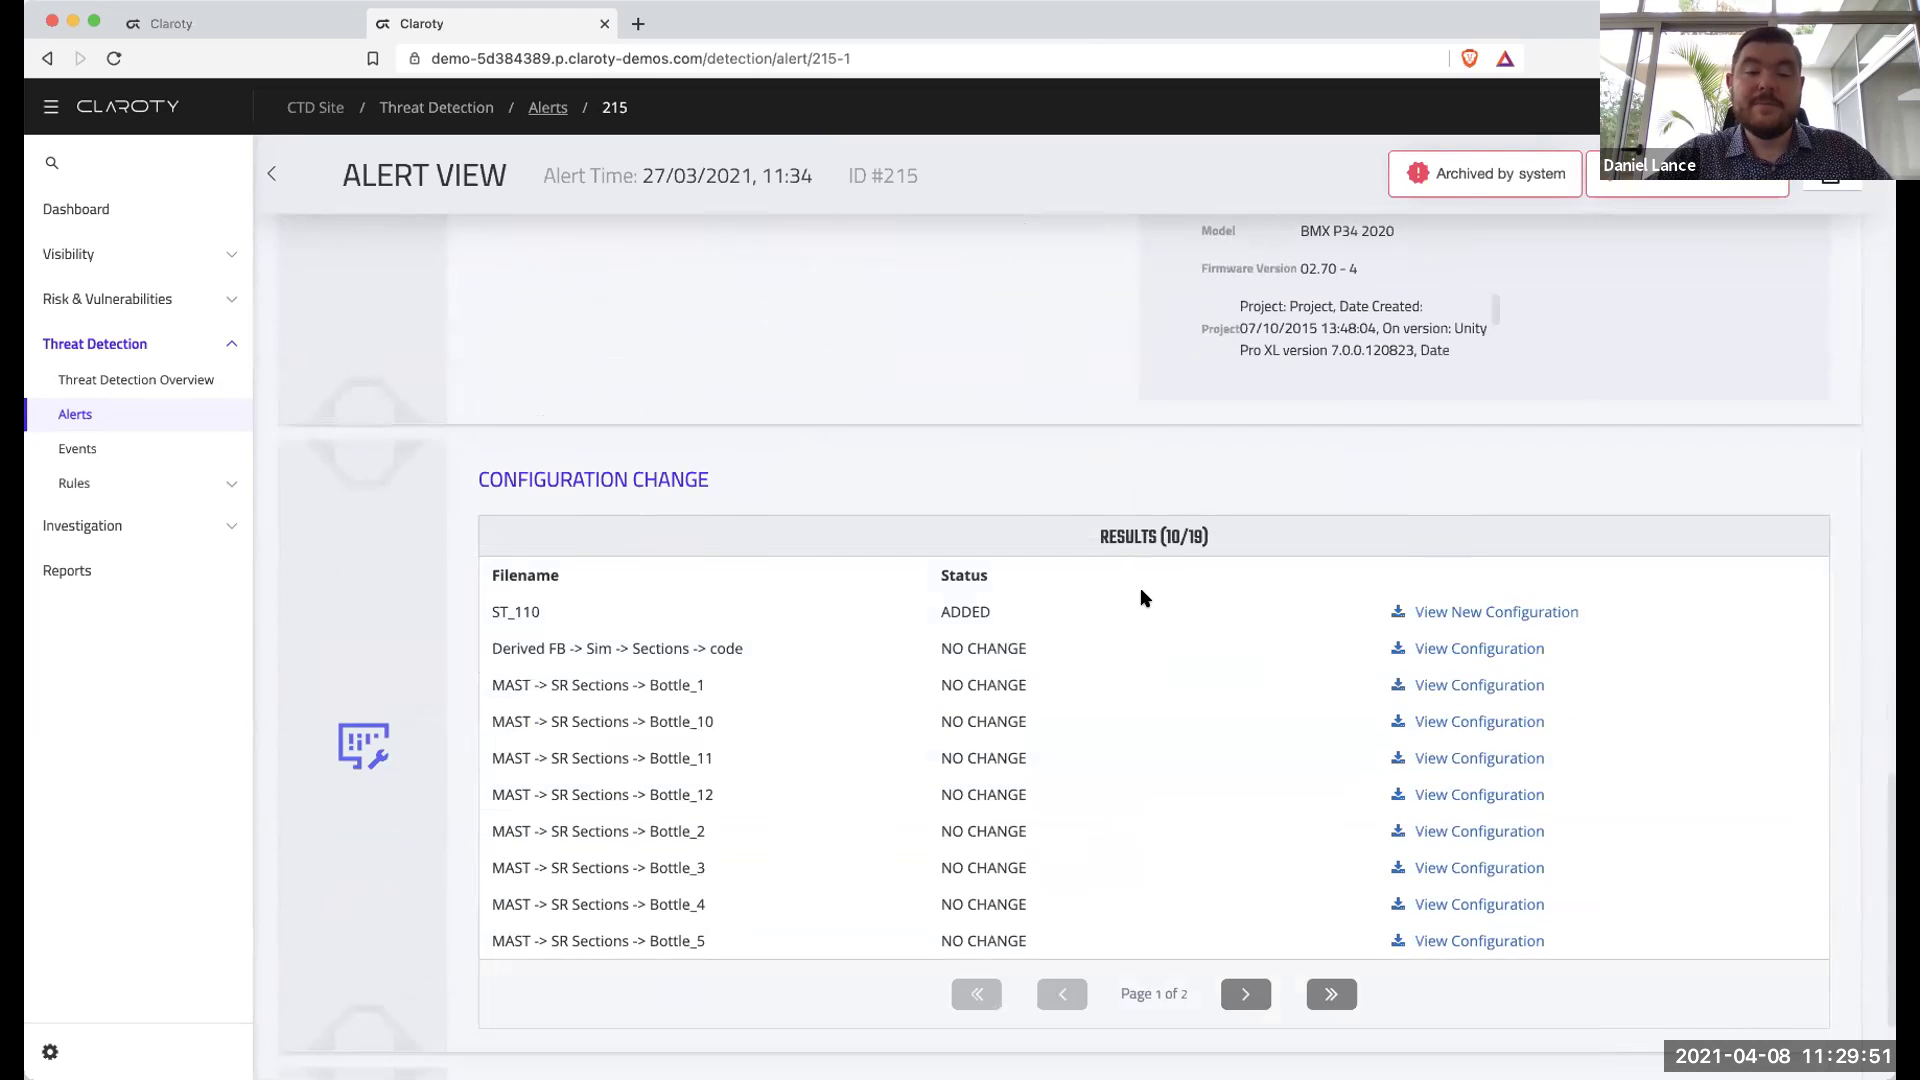
triple_click(652, 477)
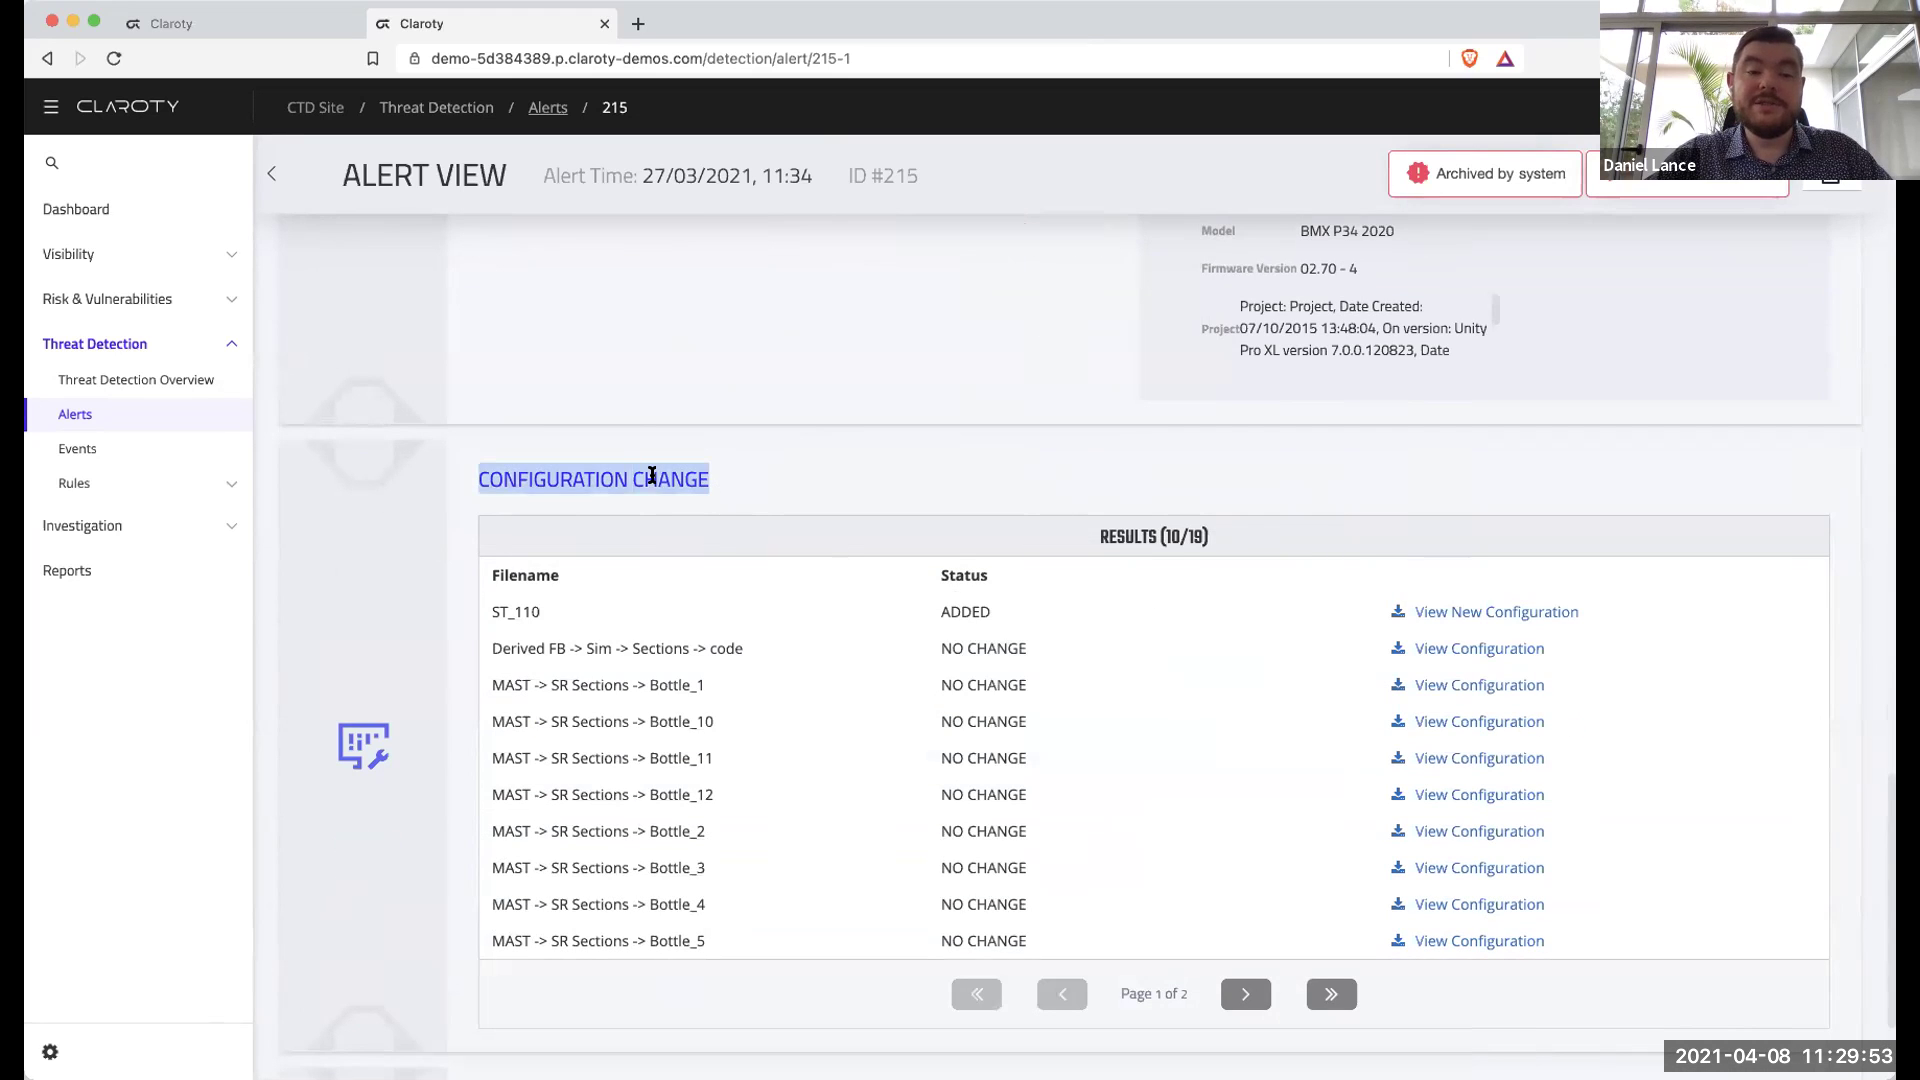
triple_click(651, 477)
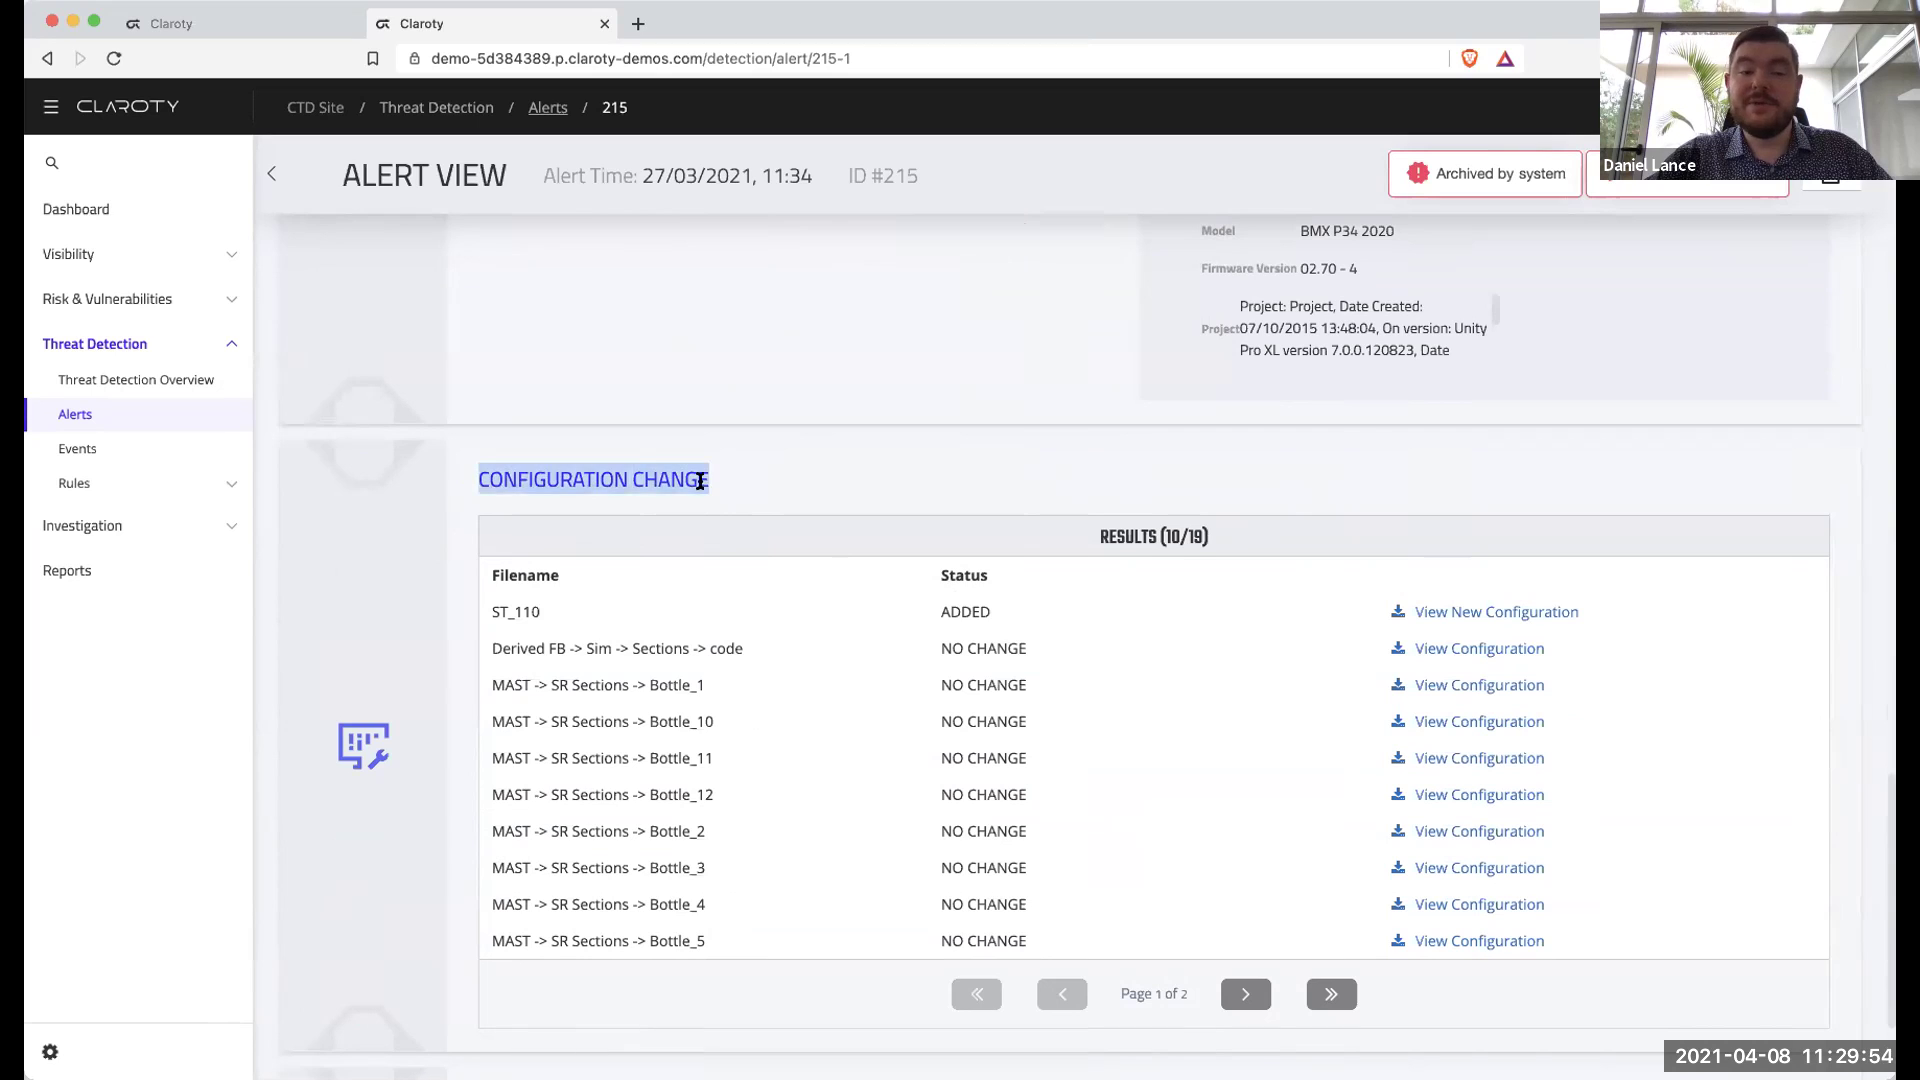
left_click(800, 493)
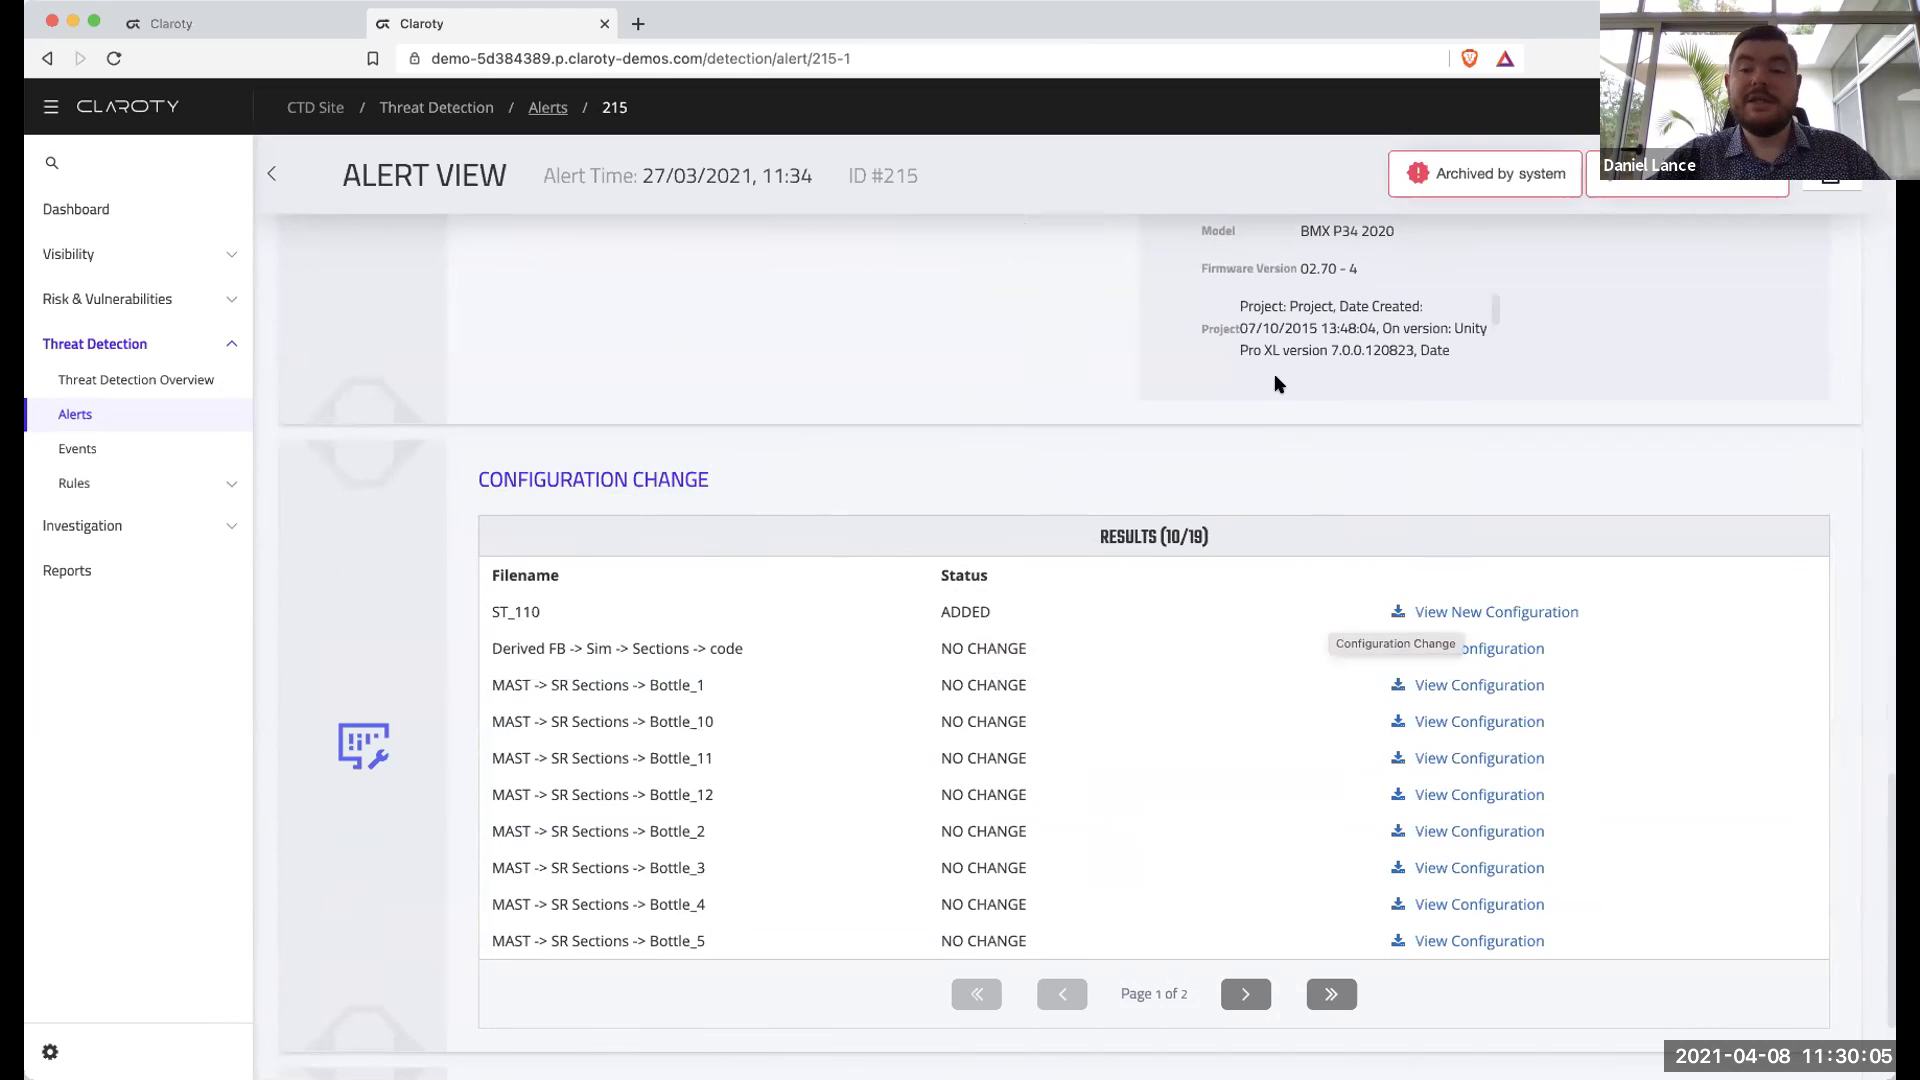
scroll(1242, 566, "down", 1)
scroll(1240, 572, "down", 3)
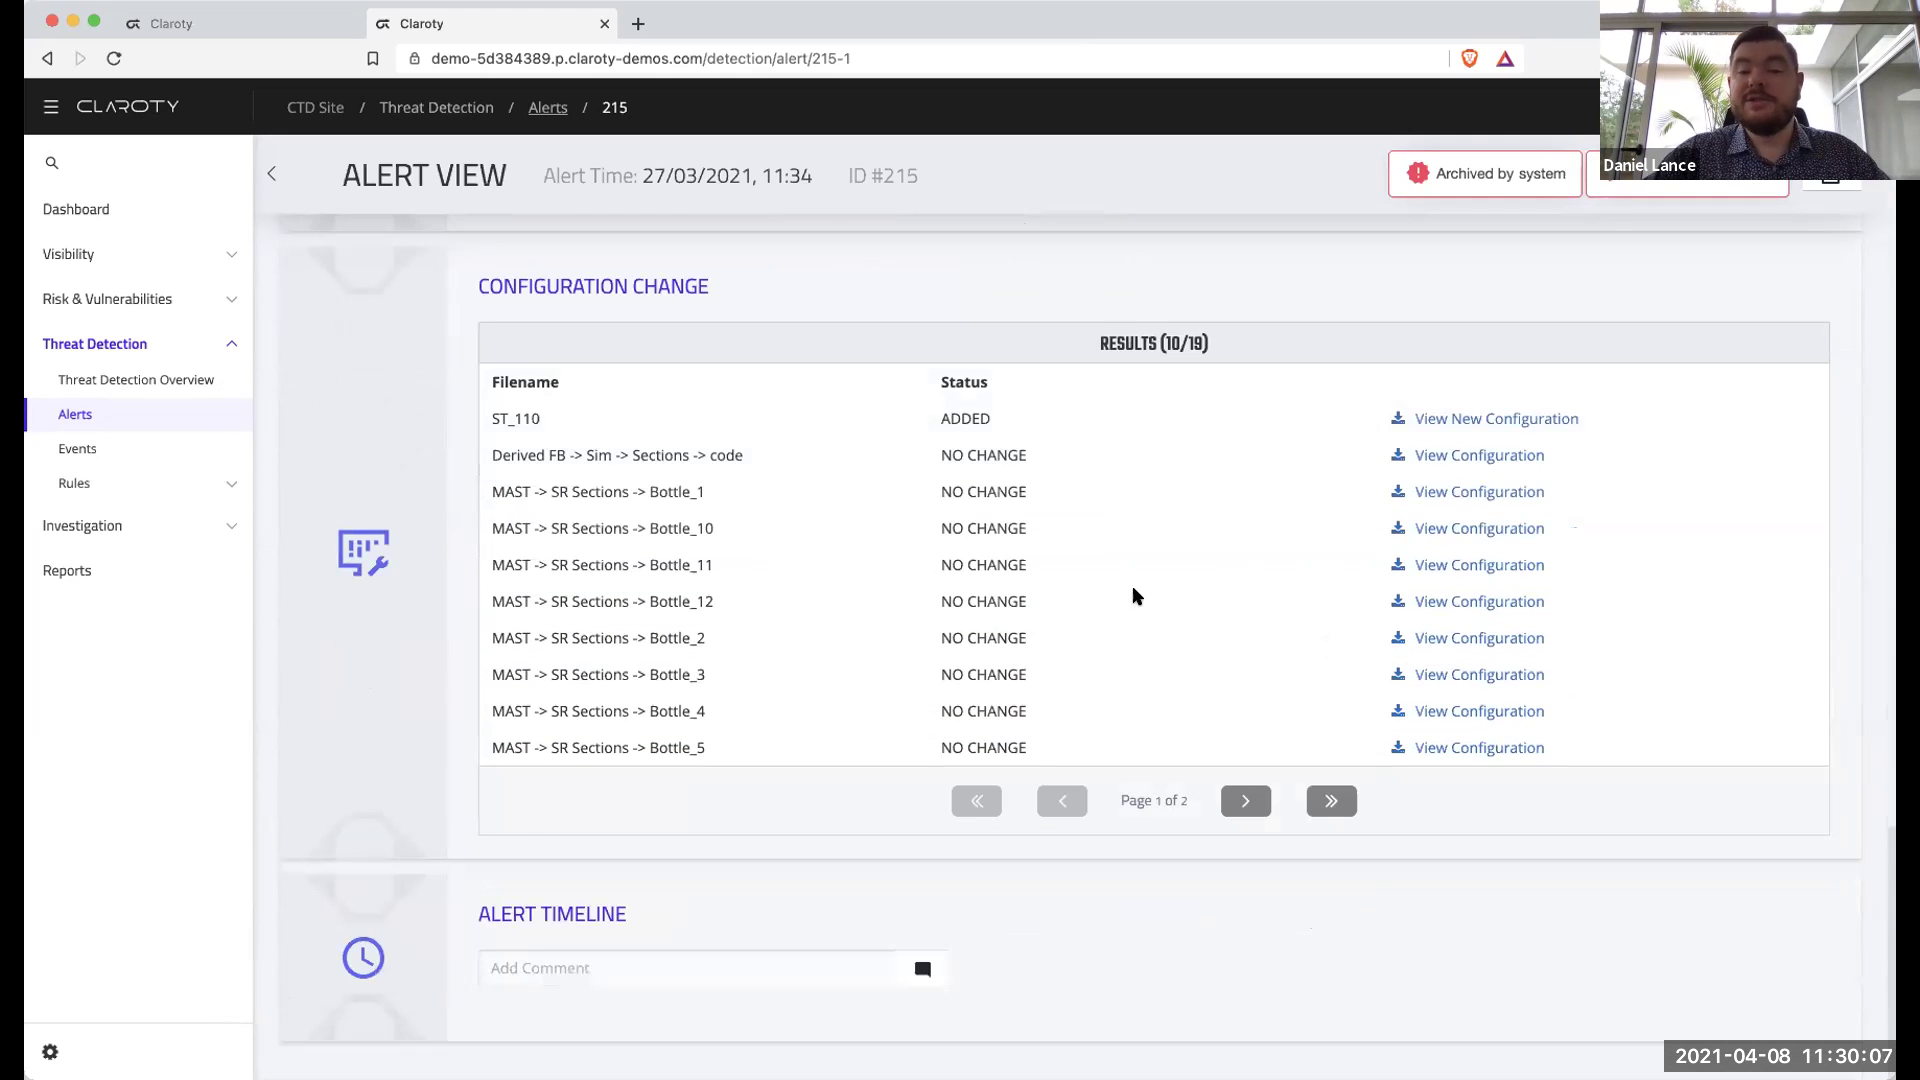
scroll(1120, 592, "up", 15)
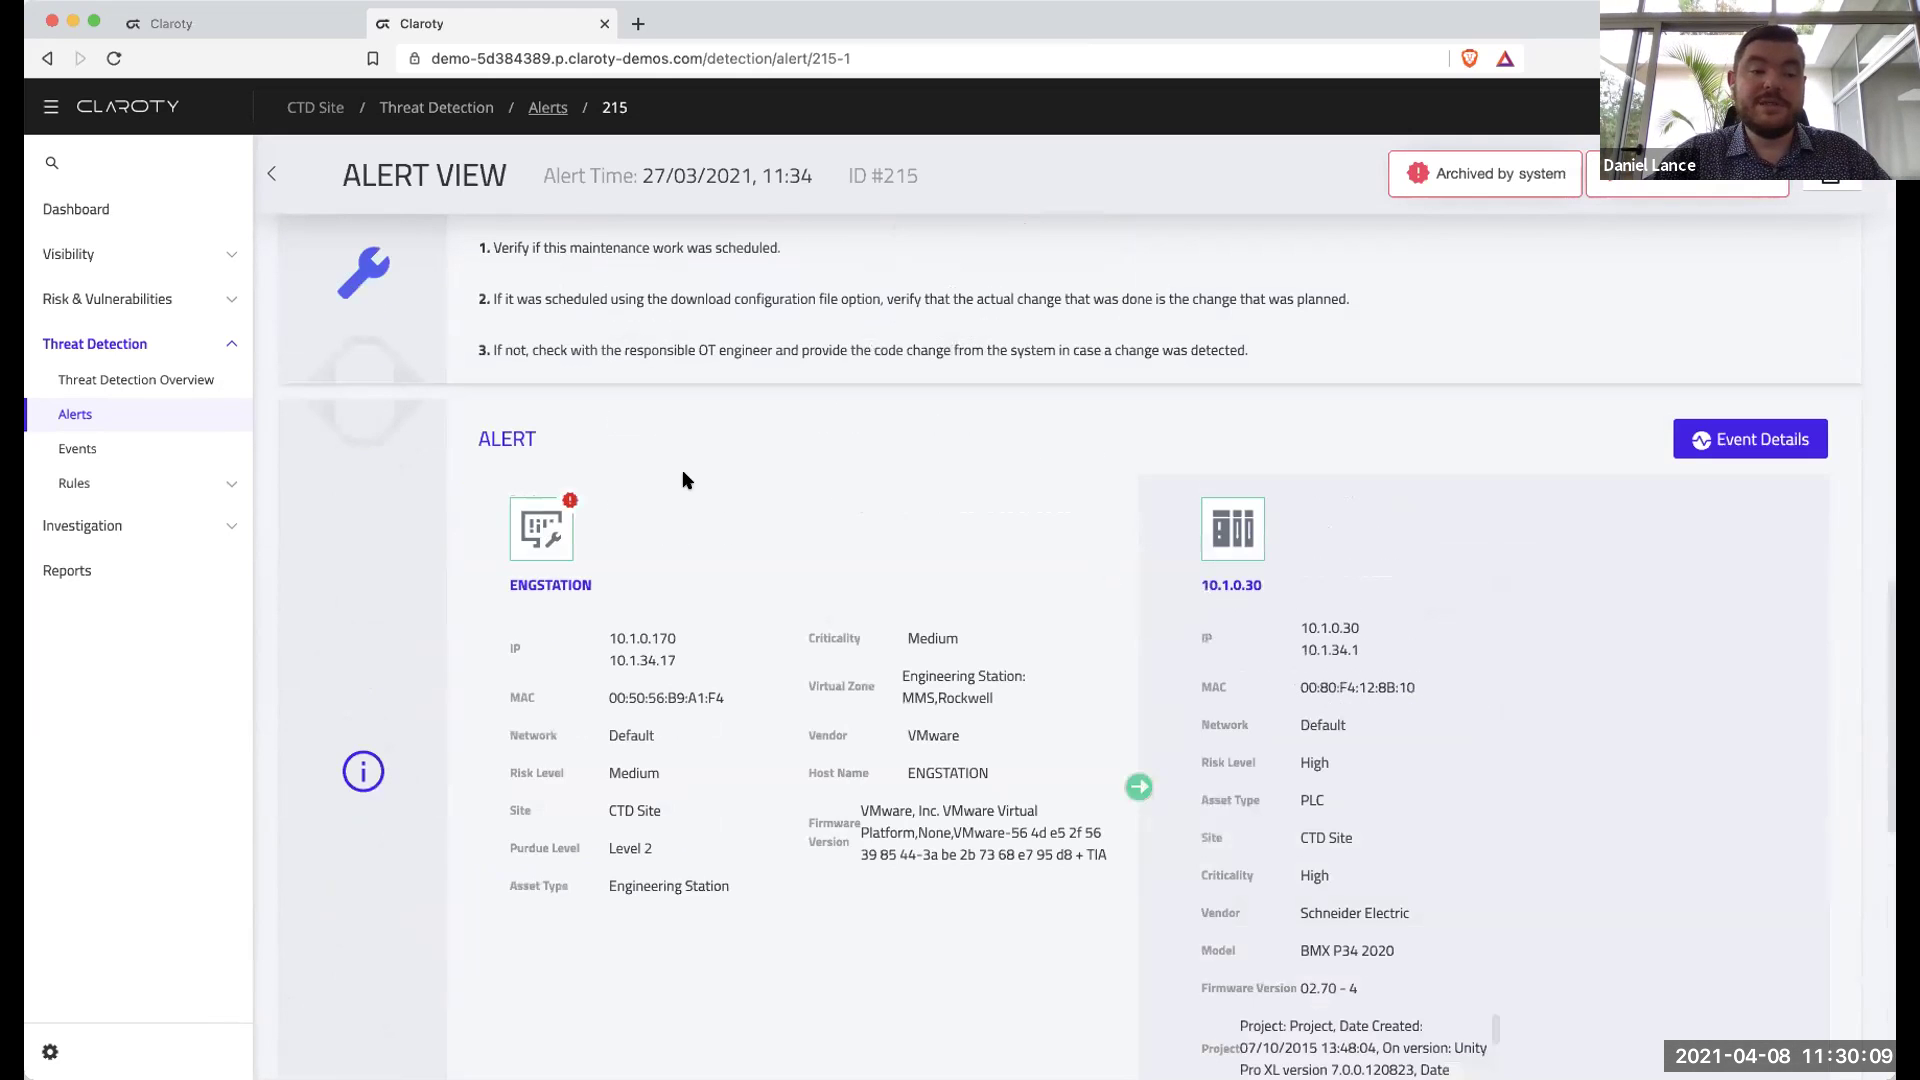
Open Investigation's Process Values view, listing 115 tracked tags such as DB1.DBX96.0.
left_click(185, 530)
left_click(189, 569)
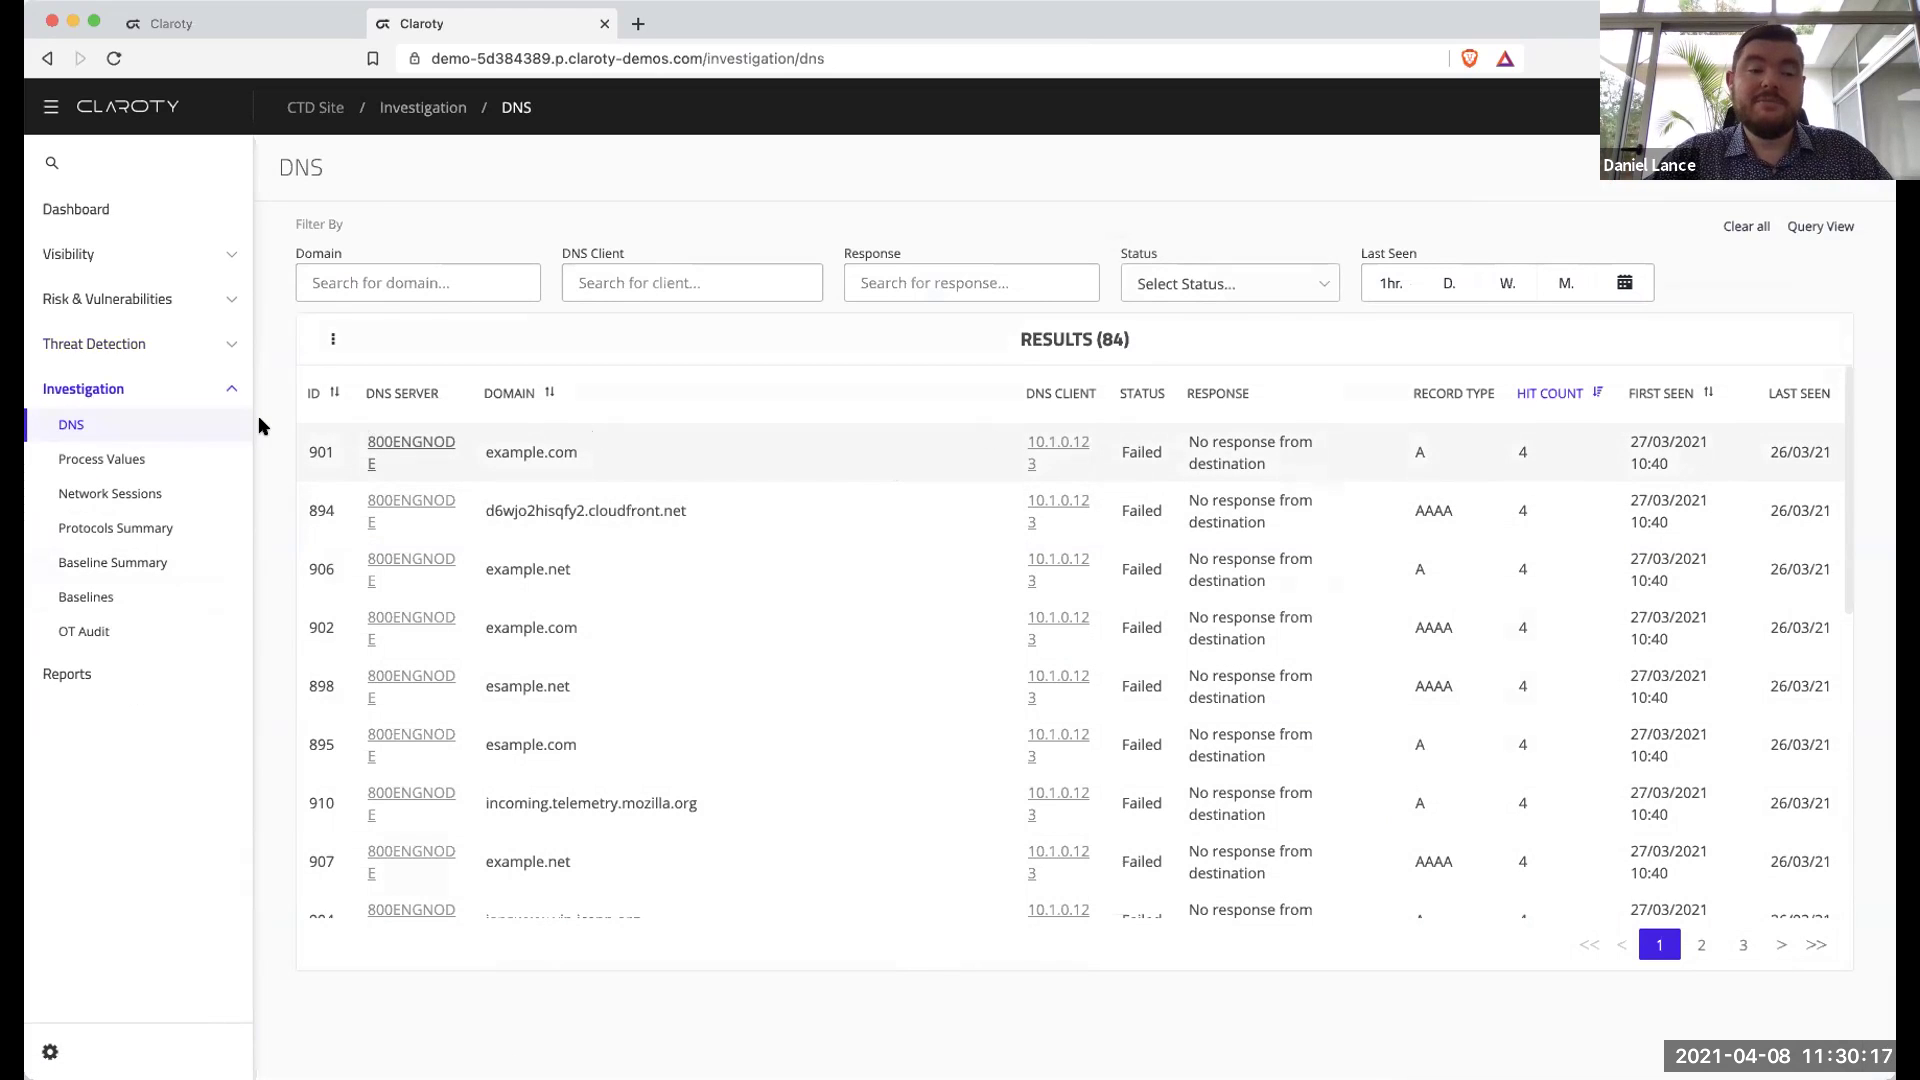
left_click(131, 464)
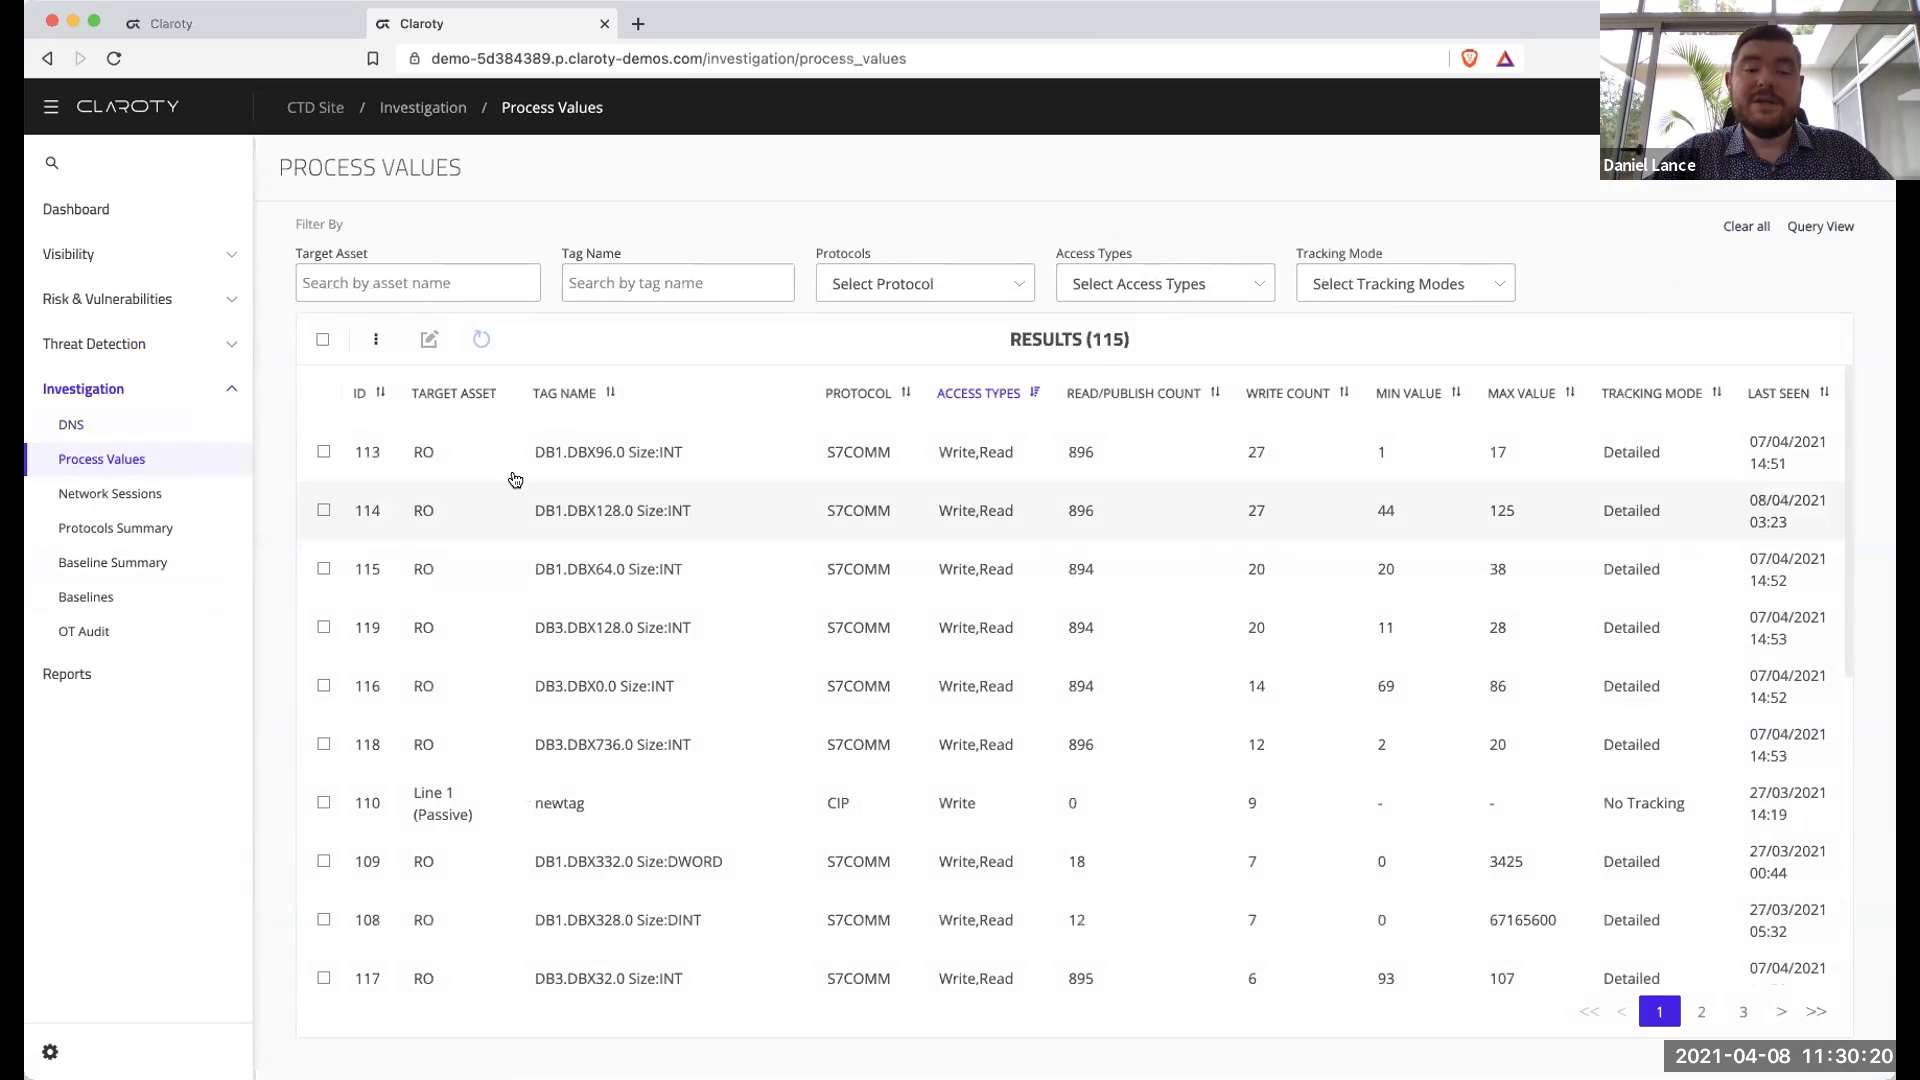
Show tag DB1.DBX96.0's details: 27 writes, 896 reads, values 1–17 averaging 9.427, plus its daily values chart.
left_click(571, 452)
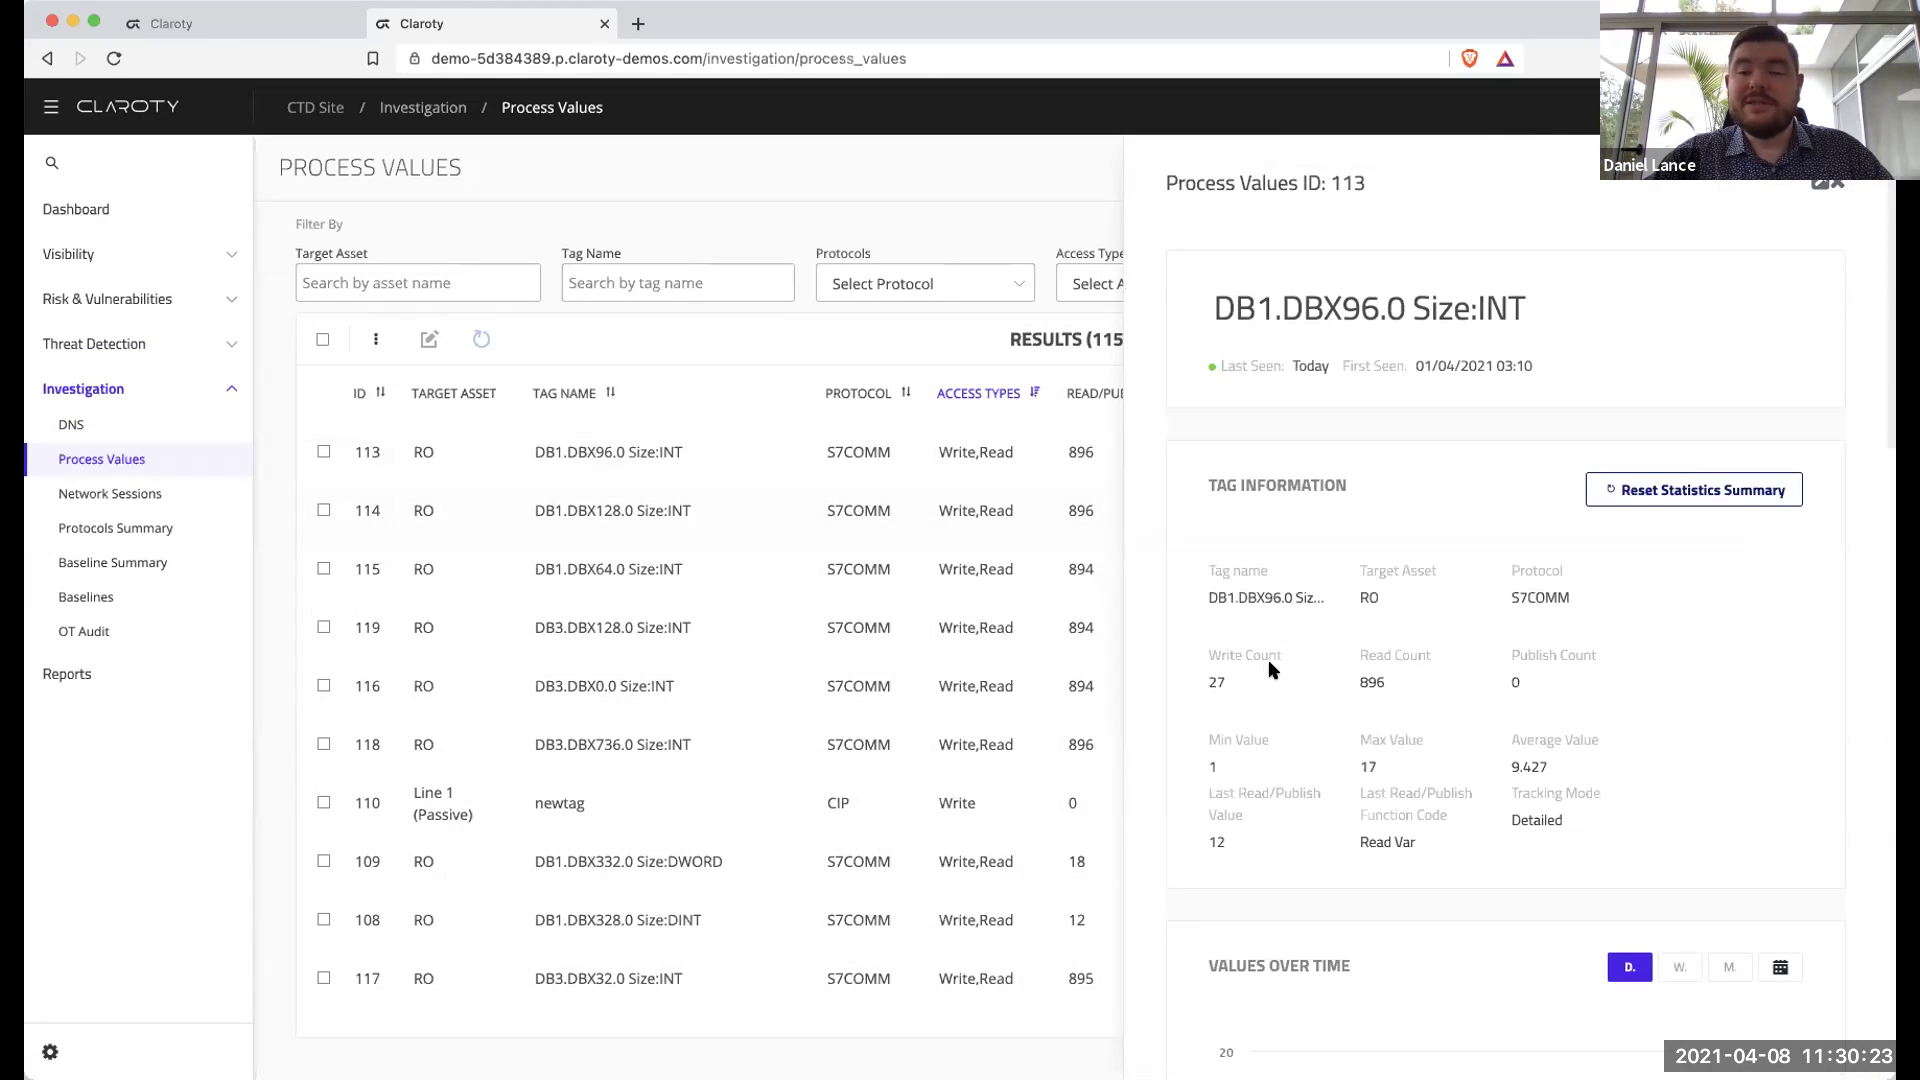
scroll(1268, 665, "down", 1)
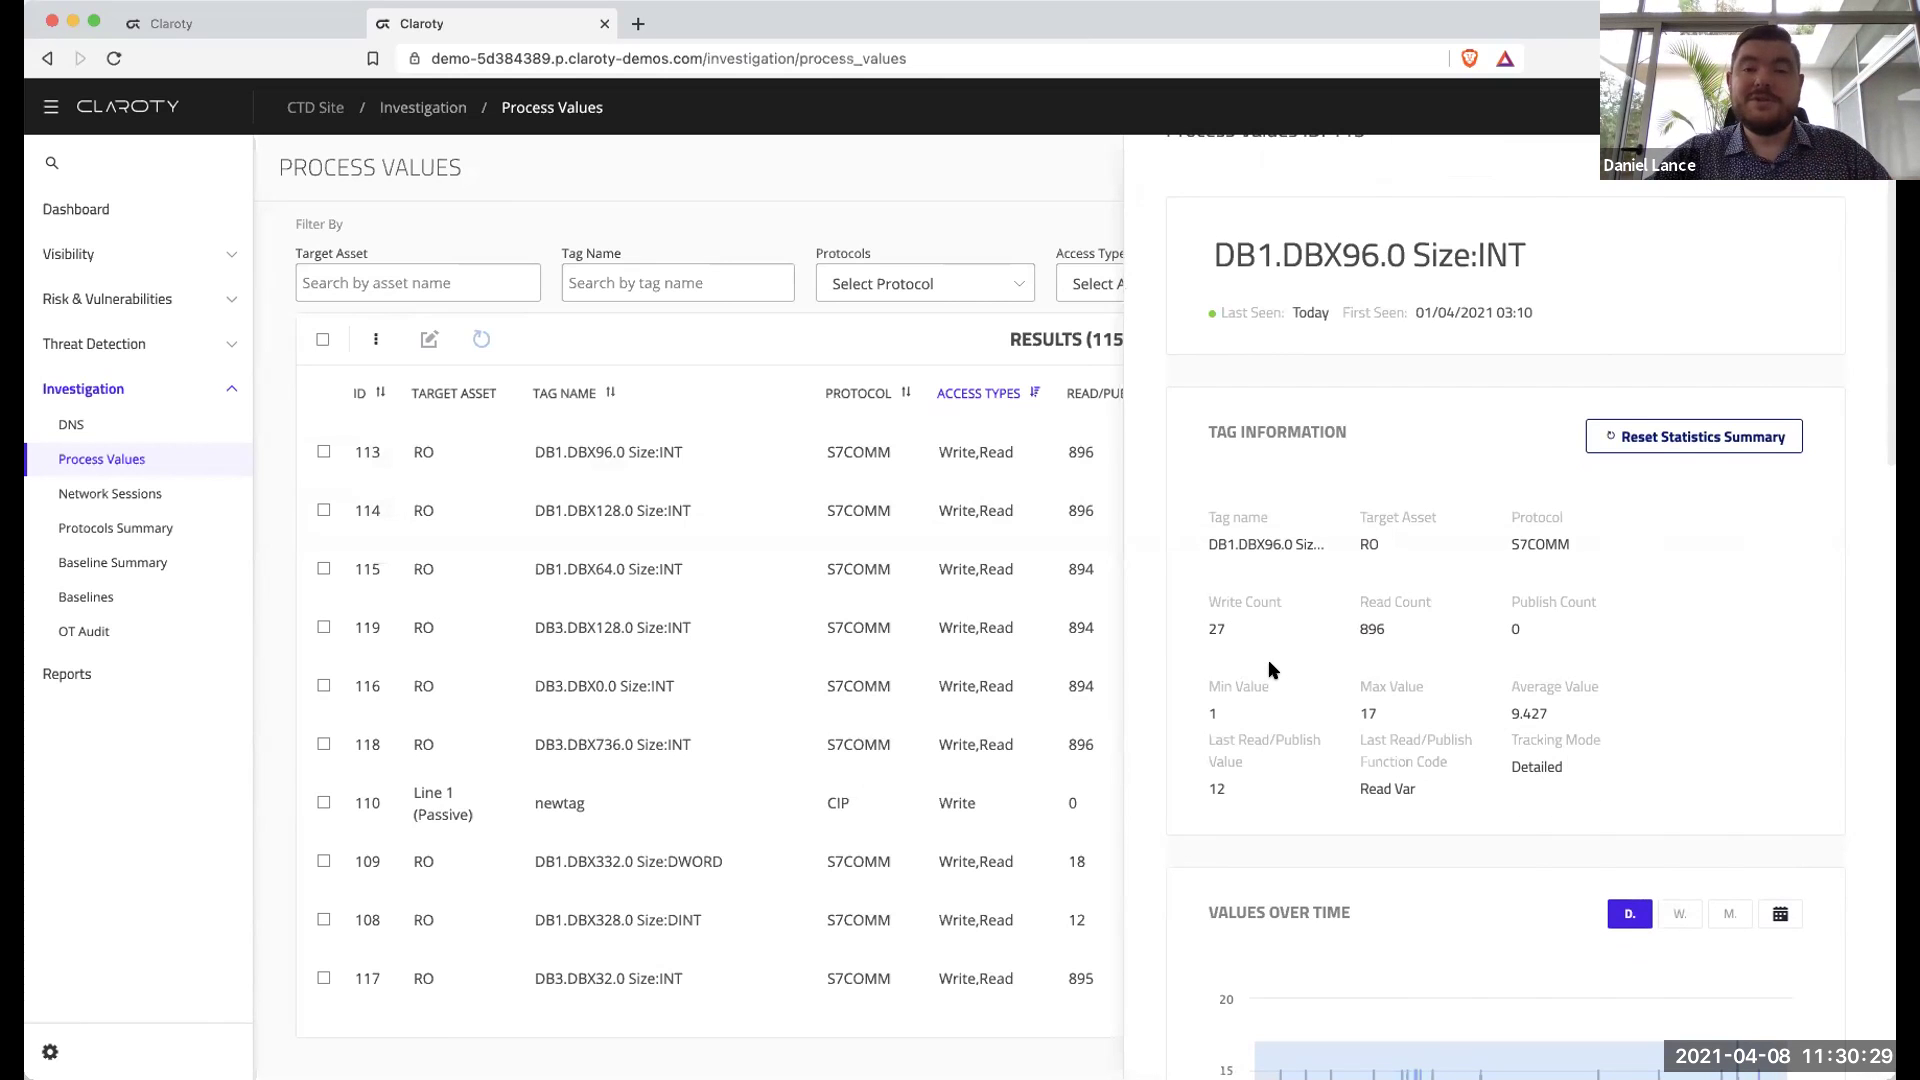
scroll(1269, 662, "down", 2)
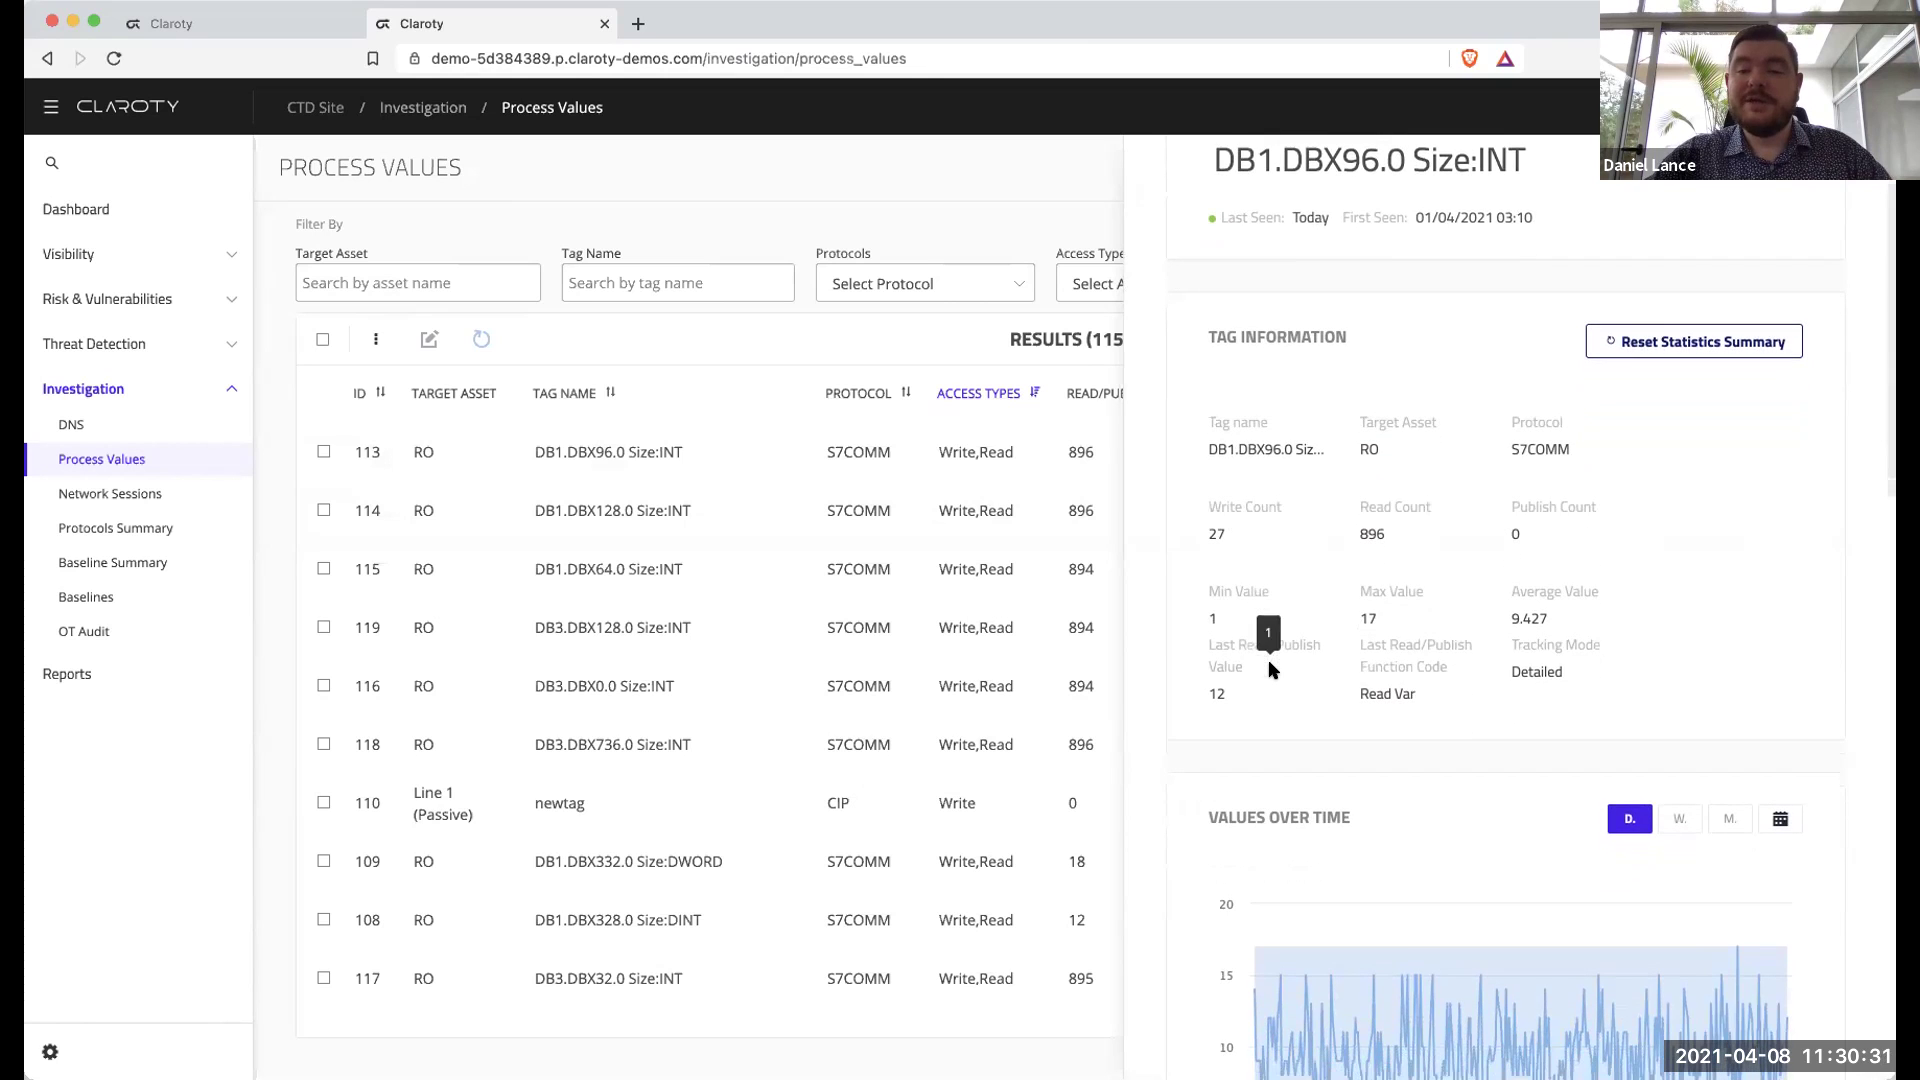
scroll(1269, 669, "down", 1)
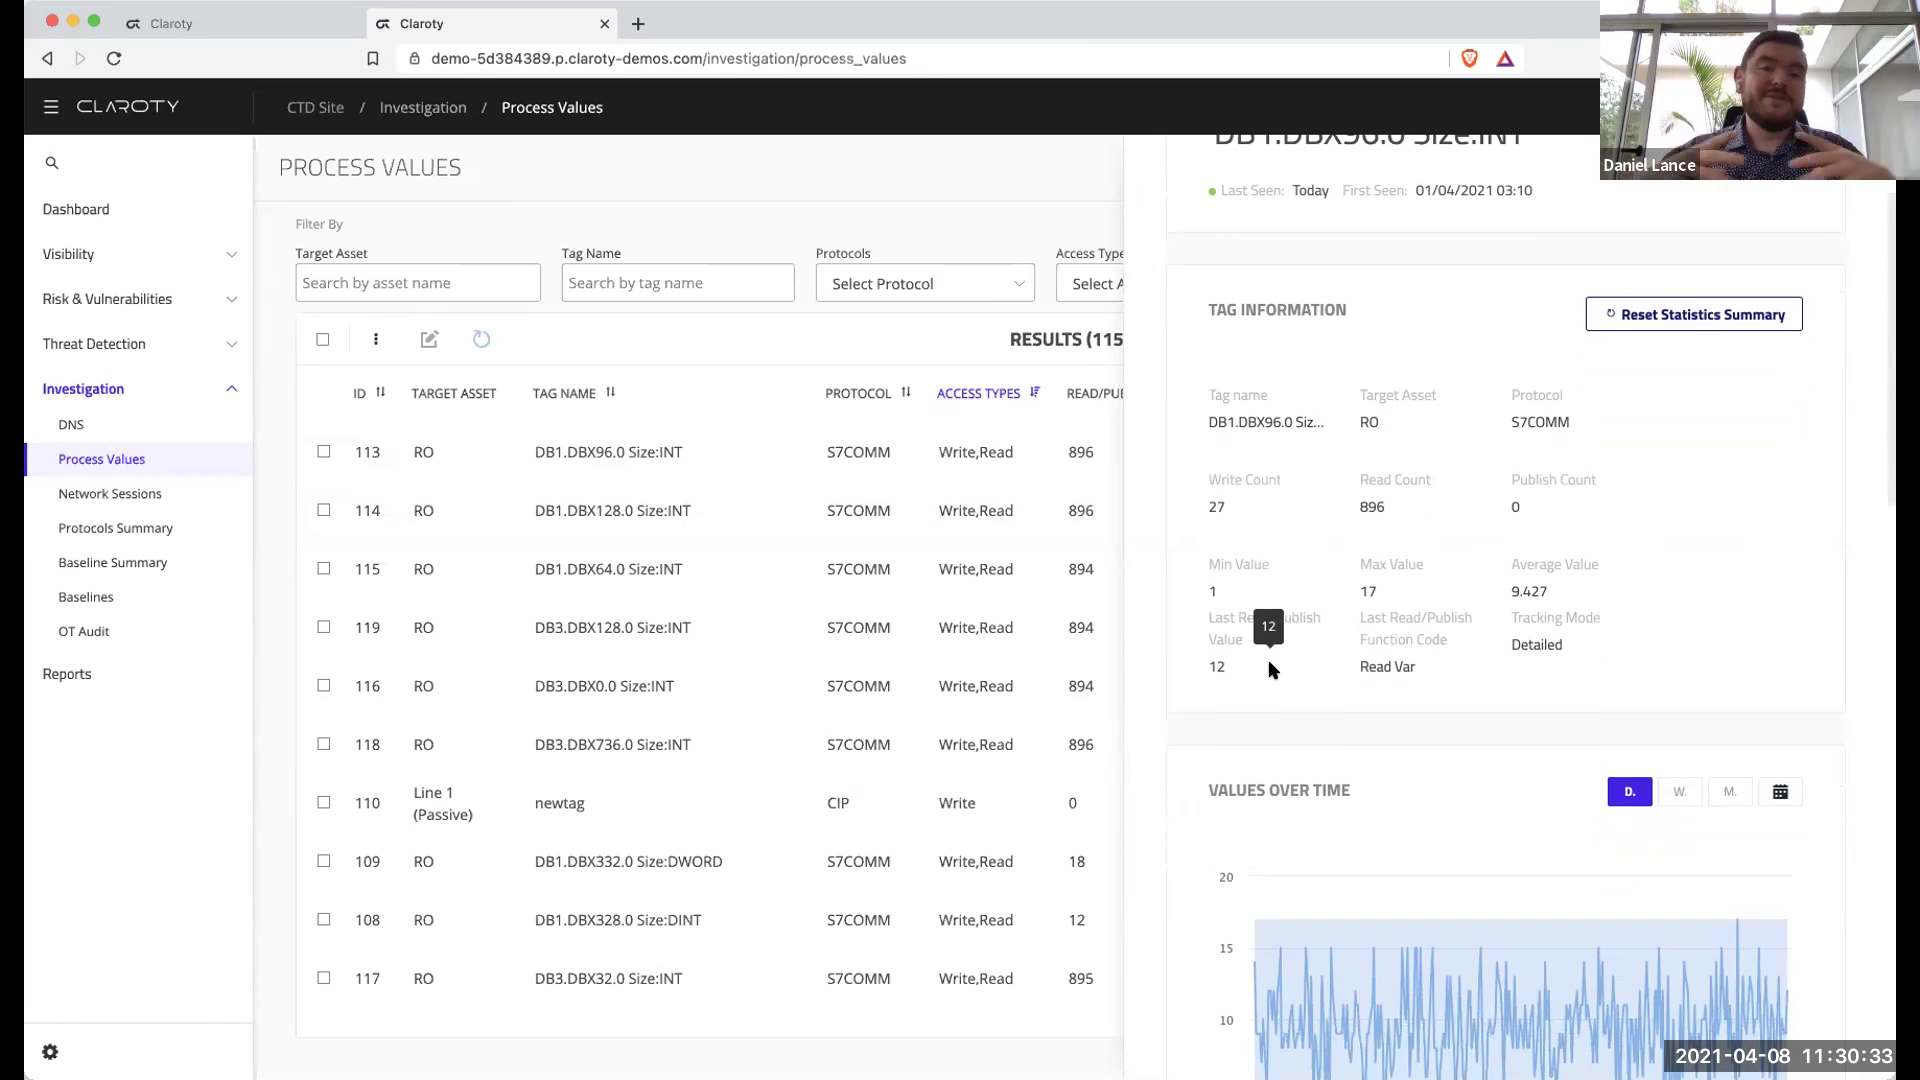
scroll(1270, 667, "down", 2)
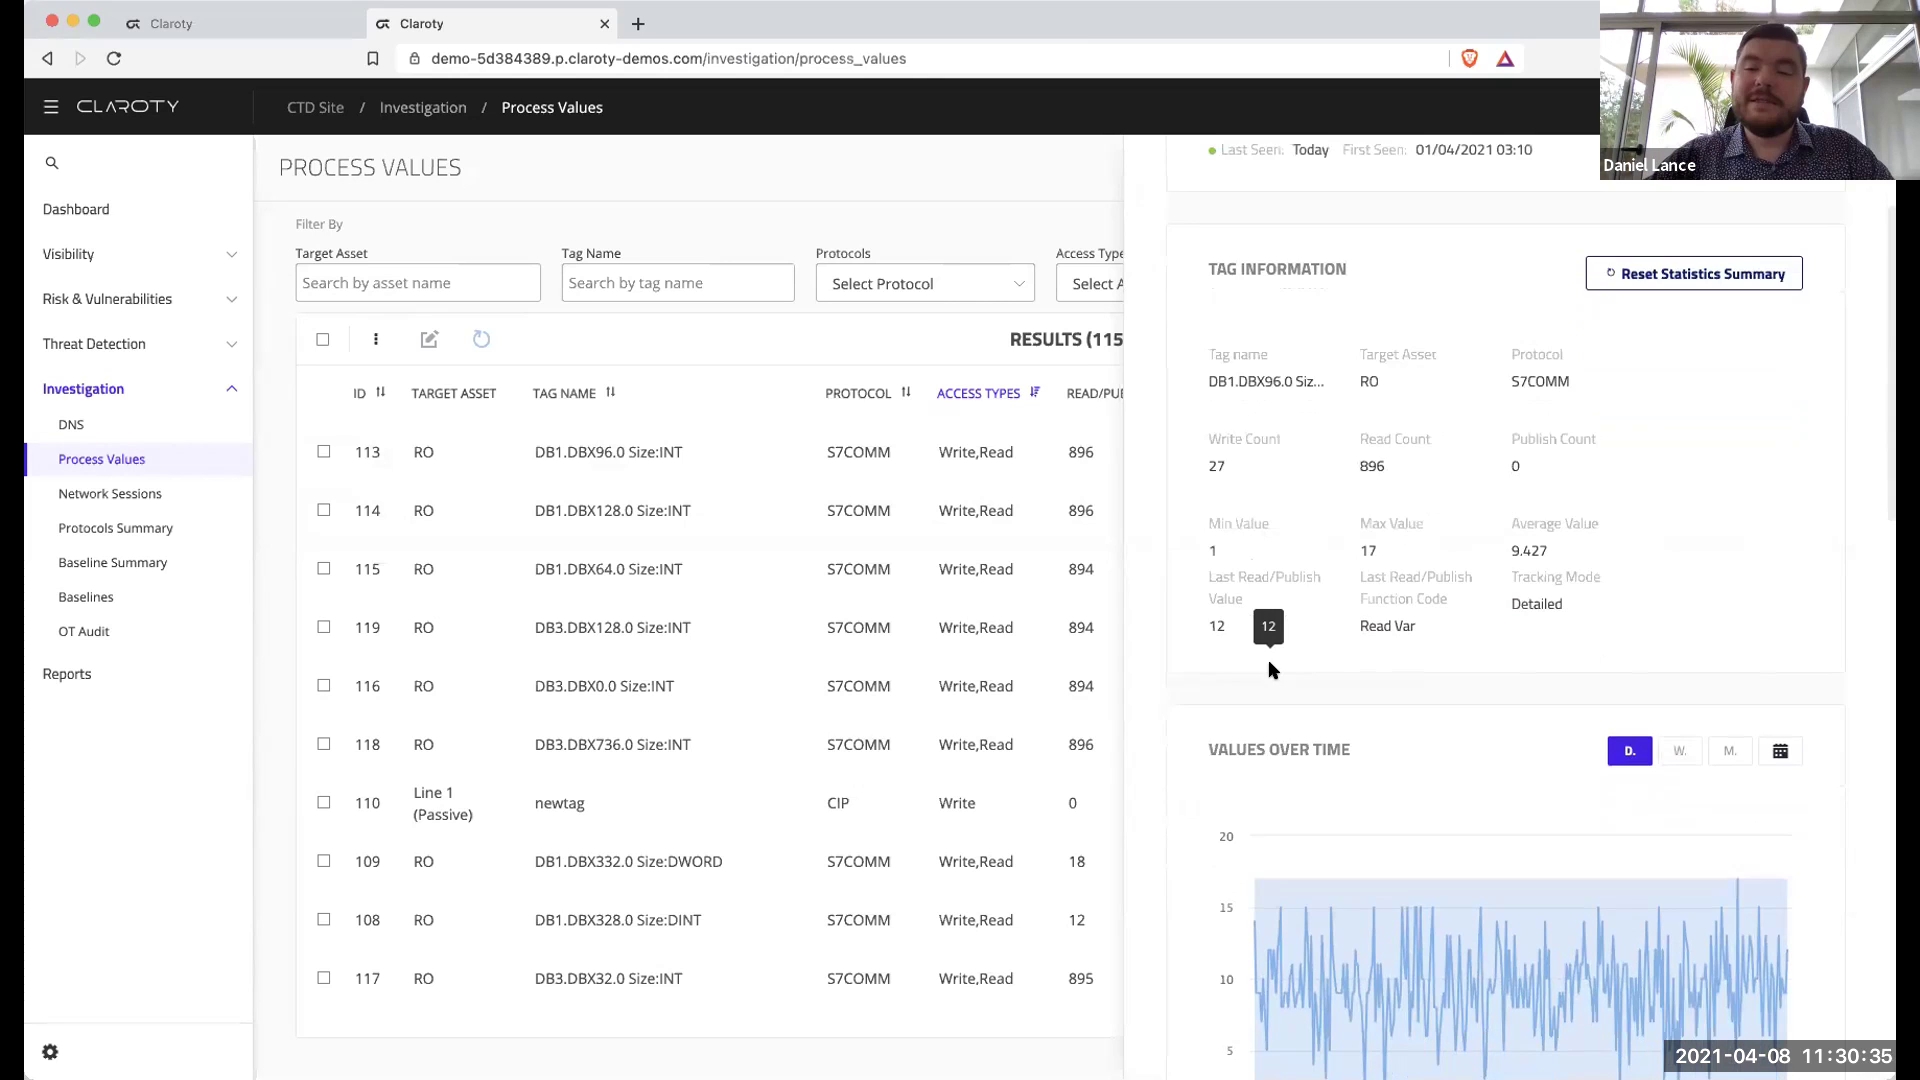
scroll(1268, 669, "down", 2)
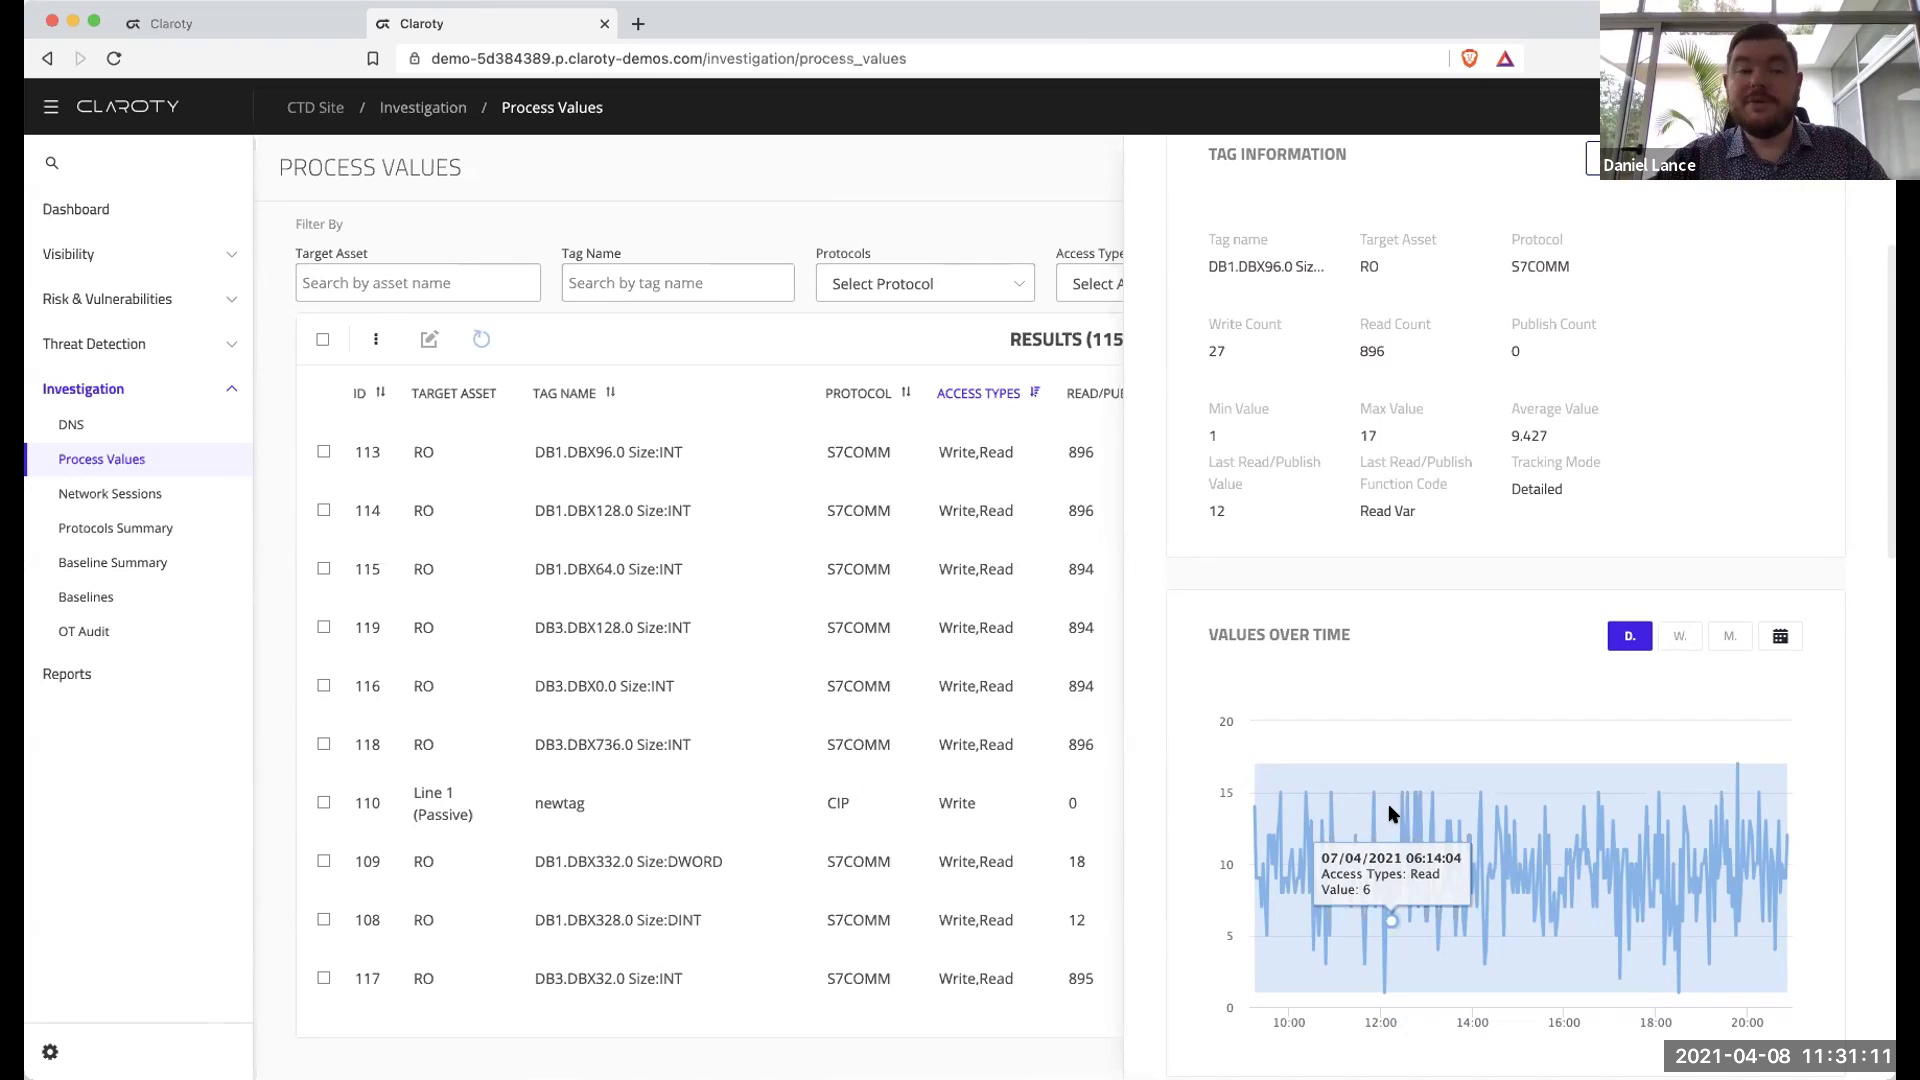
left_click(150, 493)
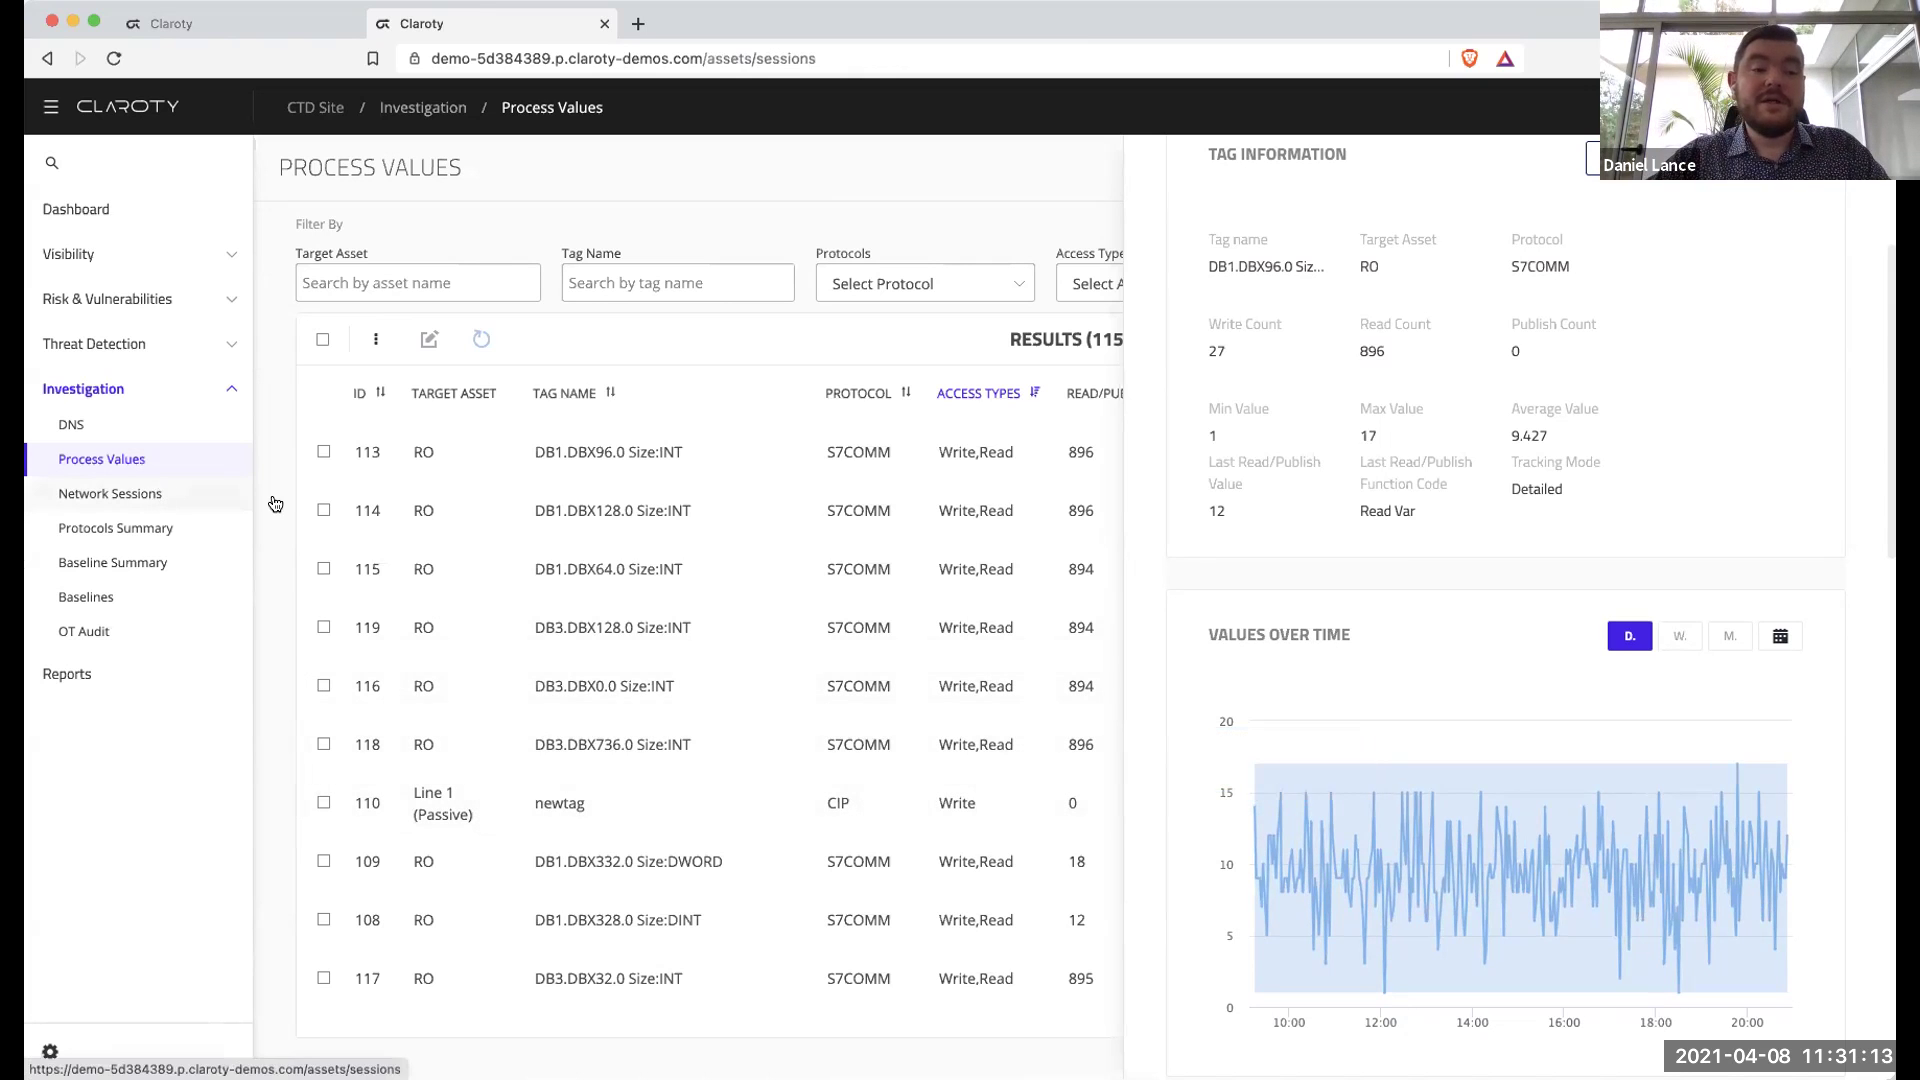
Sort the 6,628 network sessions by retransmissions, highest first, and pick out session 3's count of 233.
left_click(1651, 432)
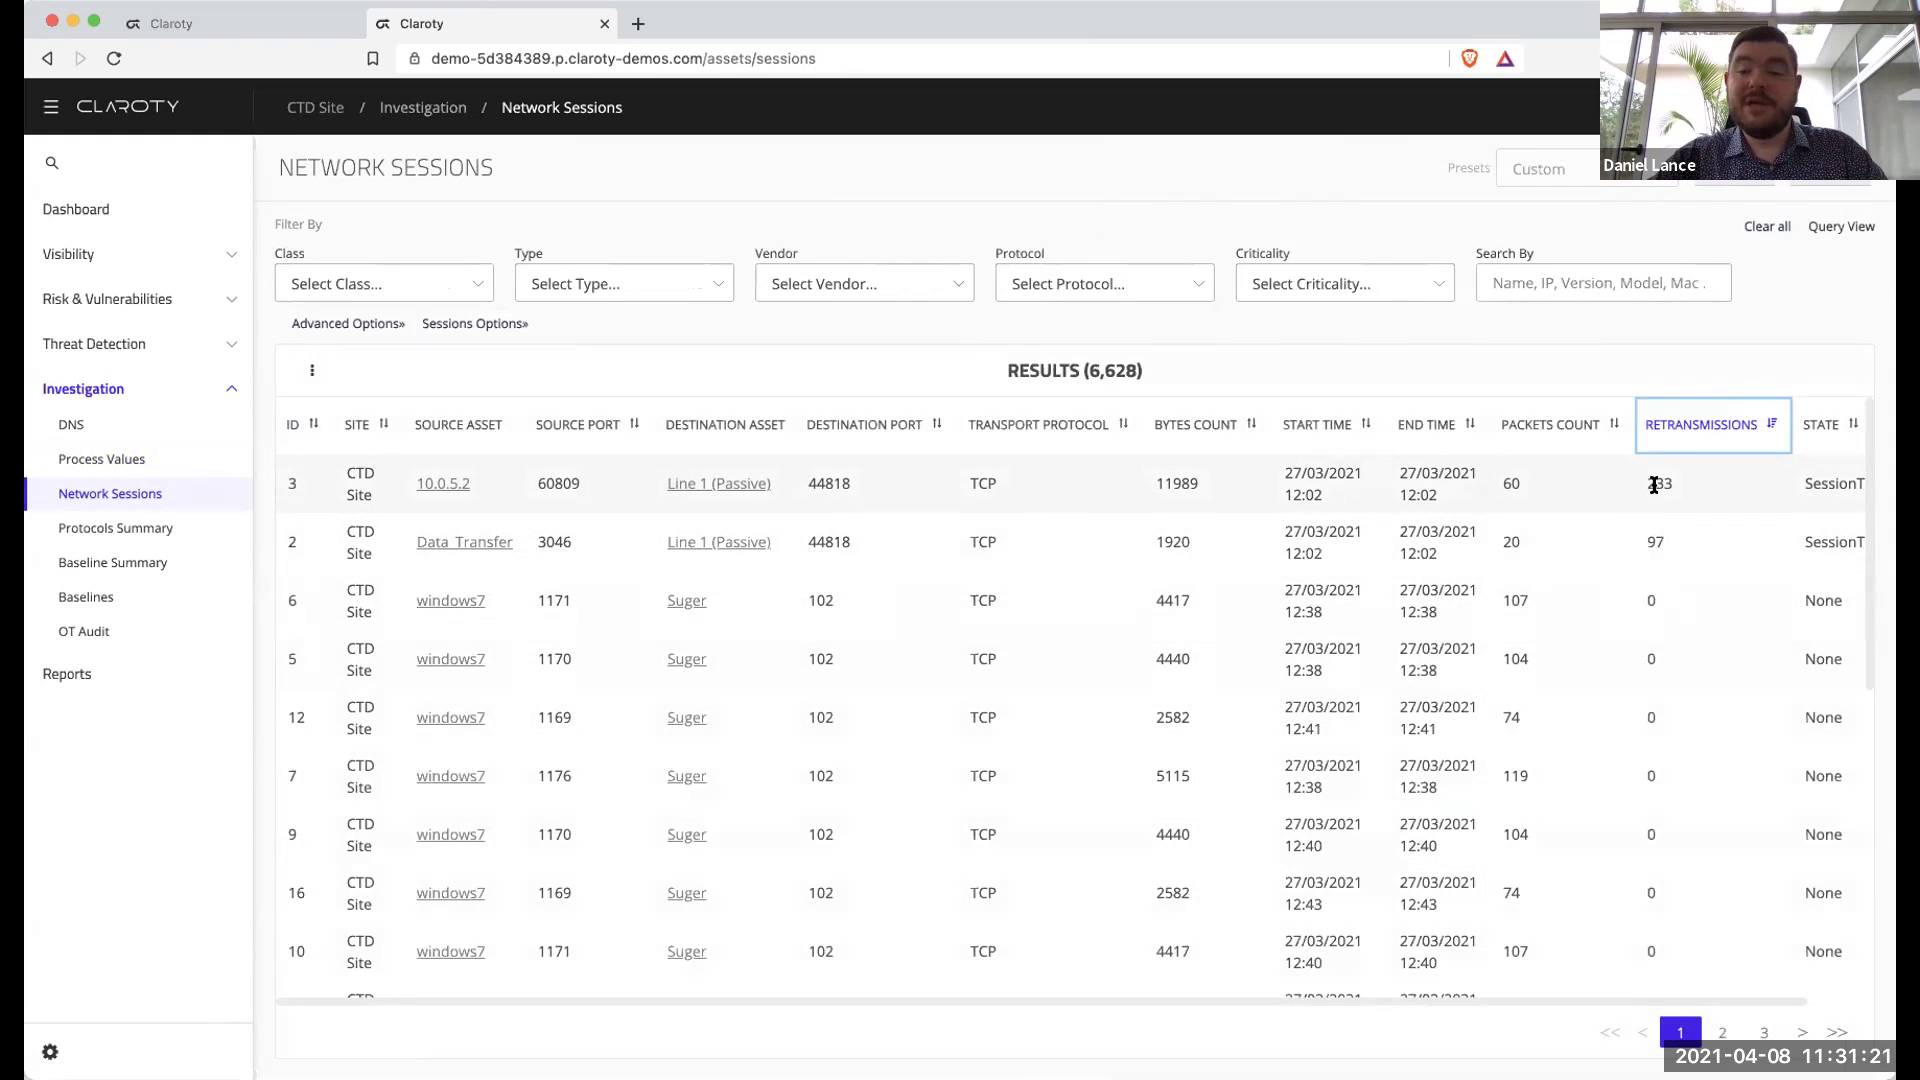
double_click(1653, 483)
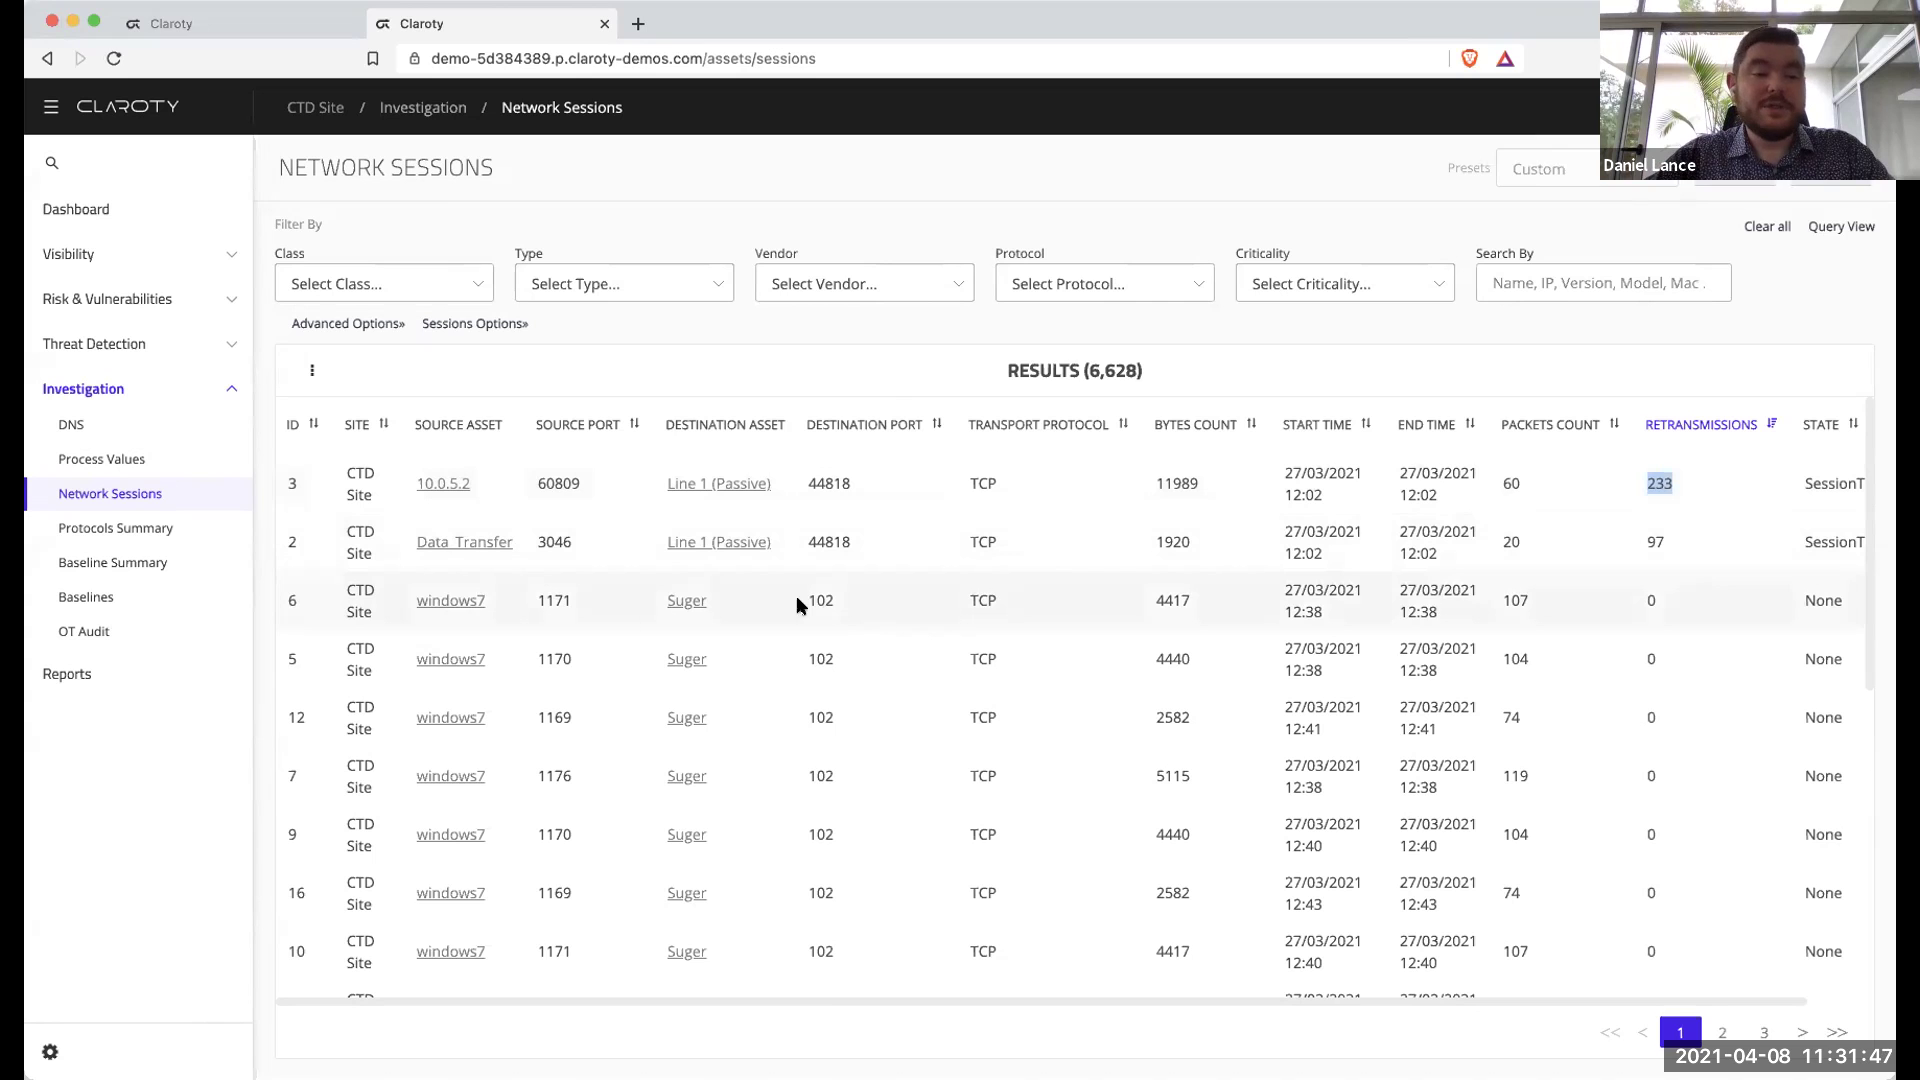
Open the CTD Site Risk Assessment Report and read through its 80% hygiene score and key findings.
left_click(190, 674)
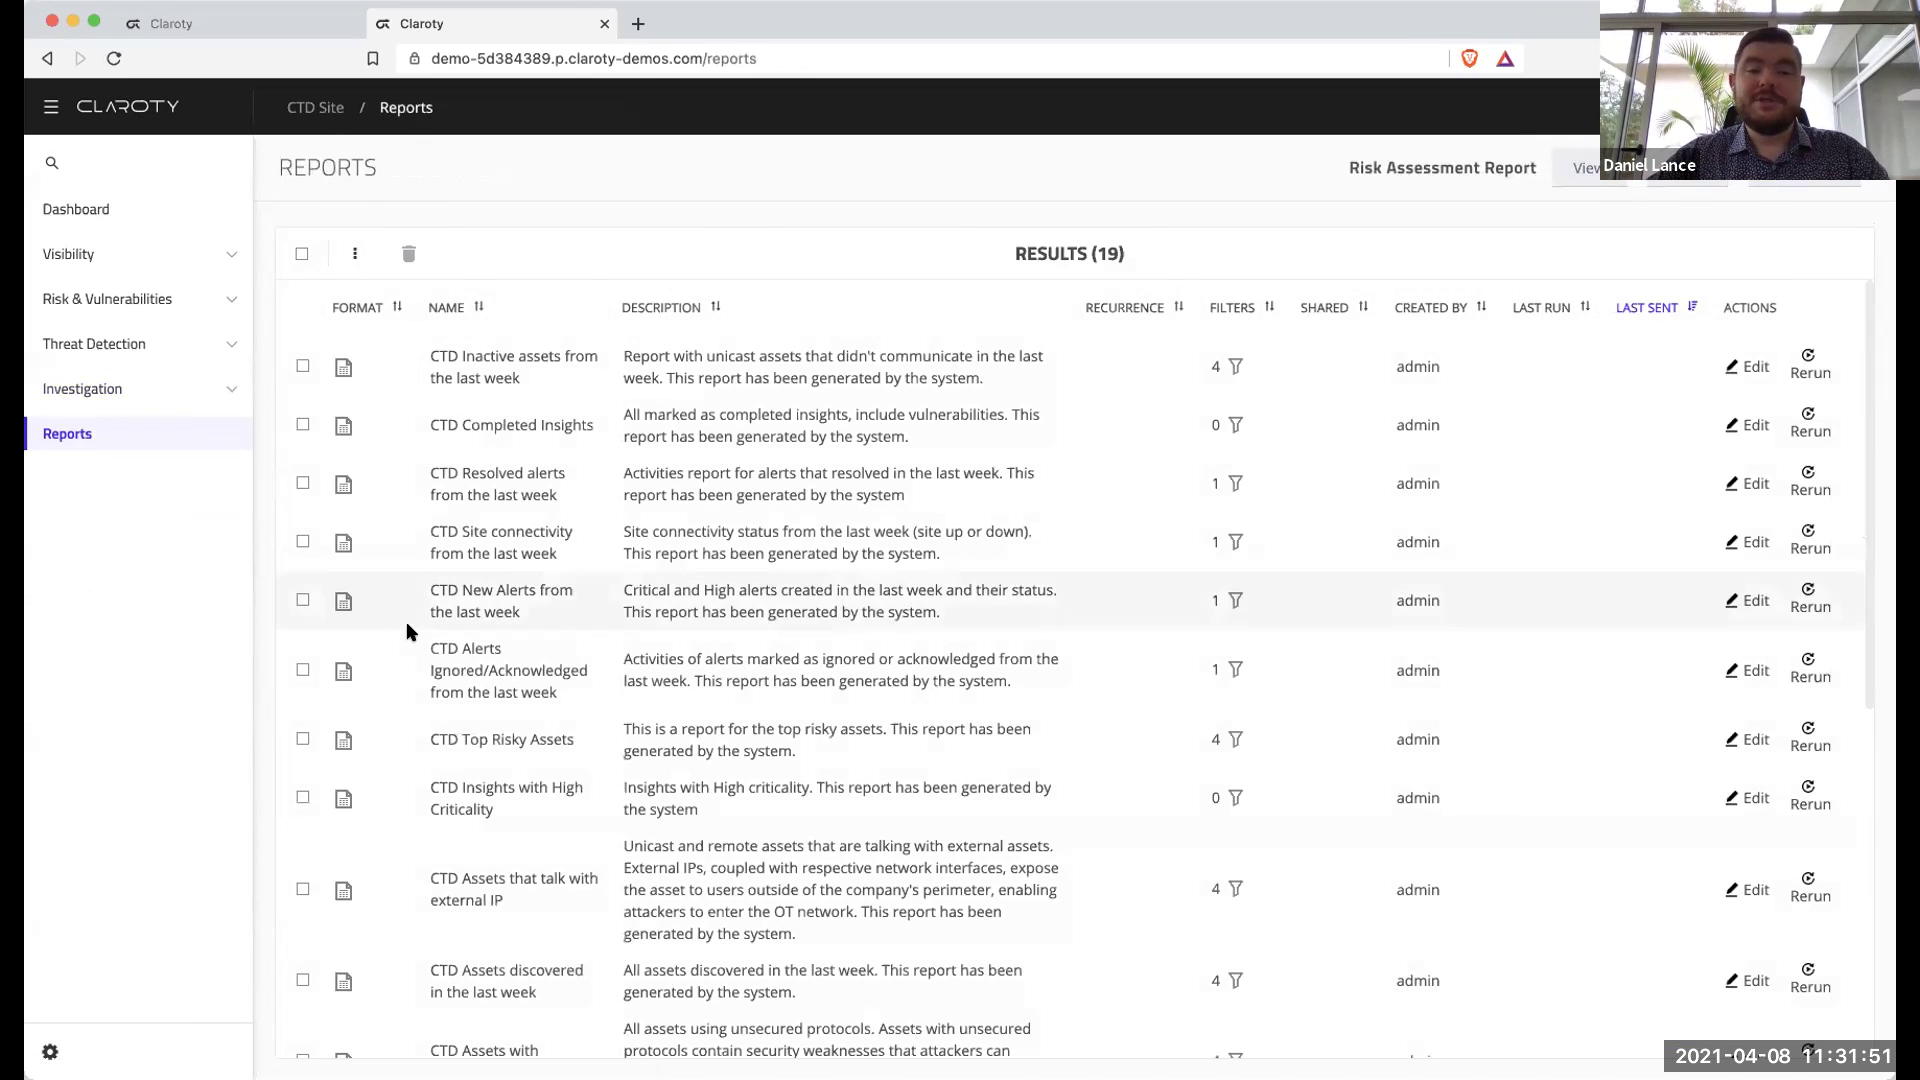
left_click(1579, 186)
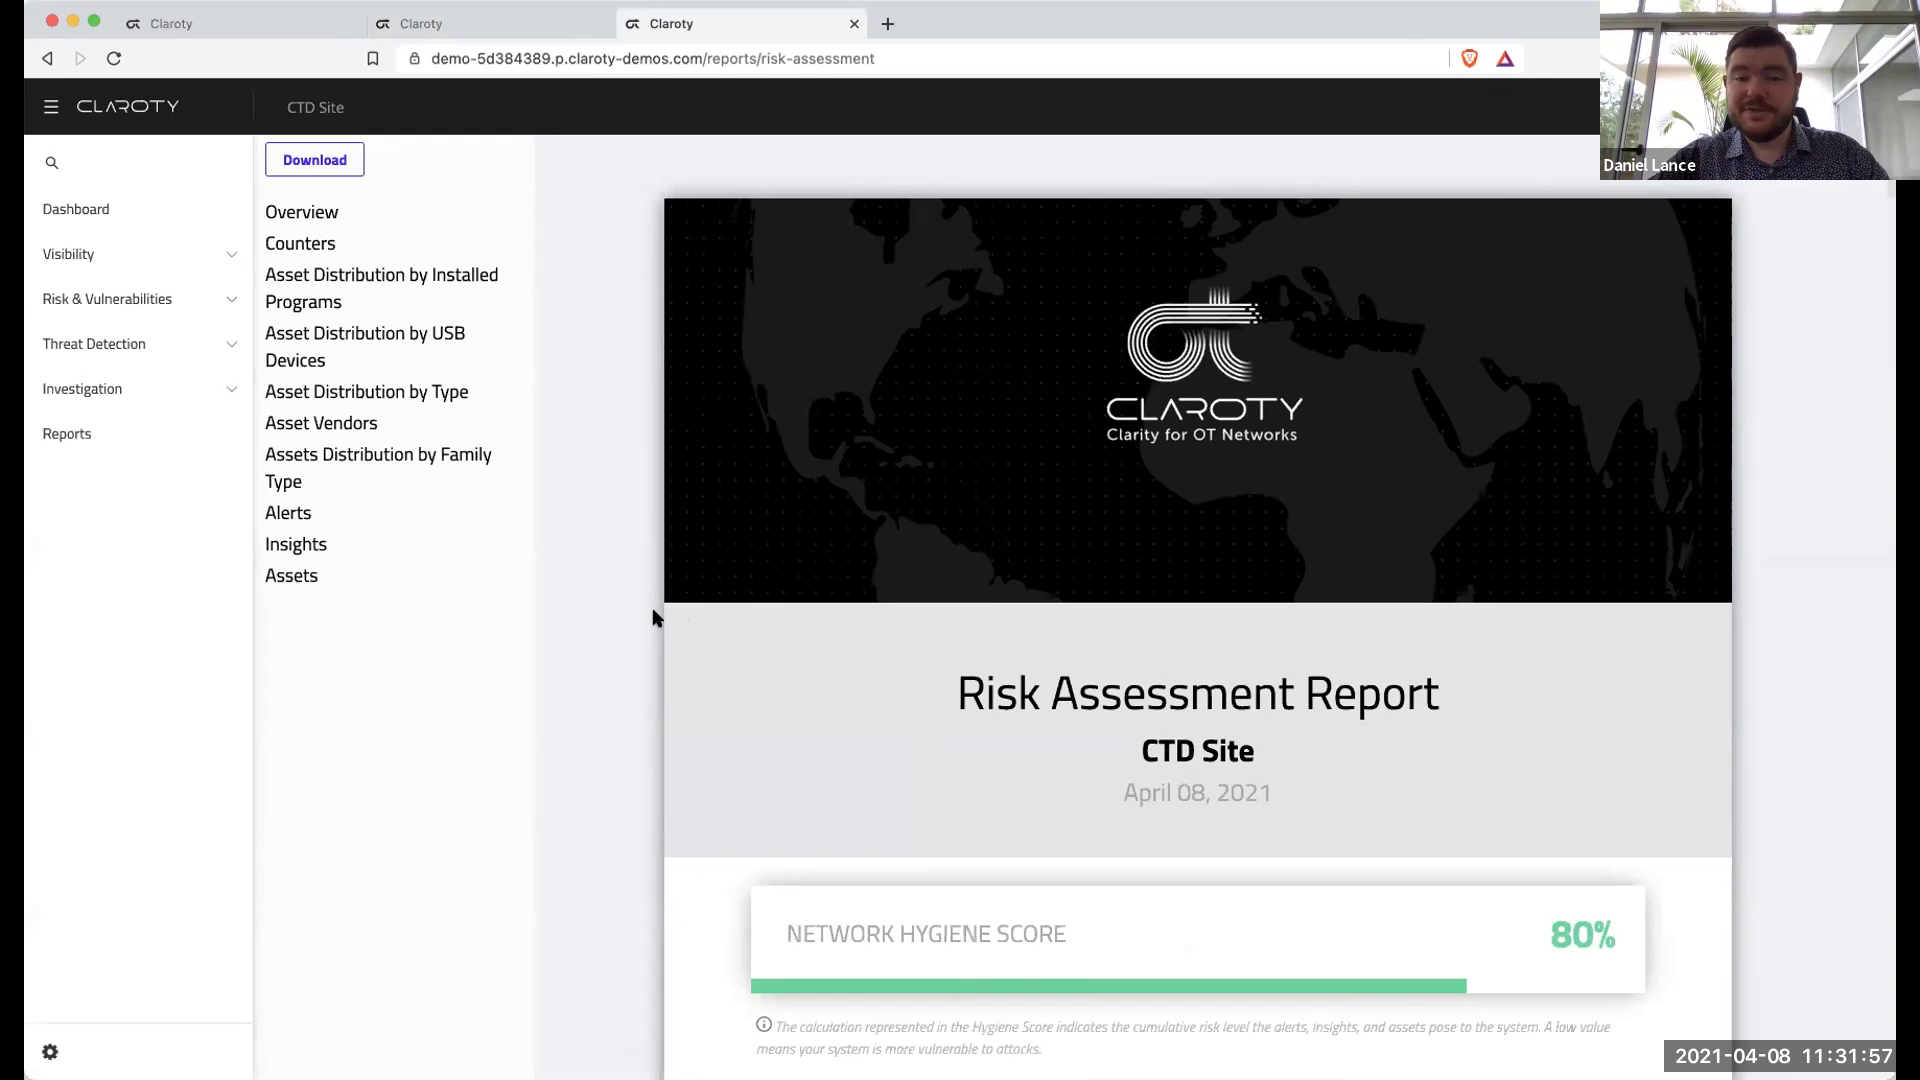
scroll(750, 607, "down", 3)
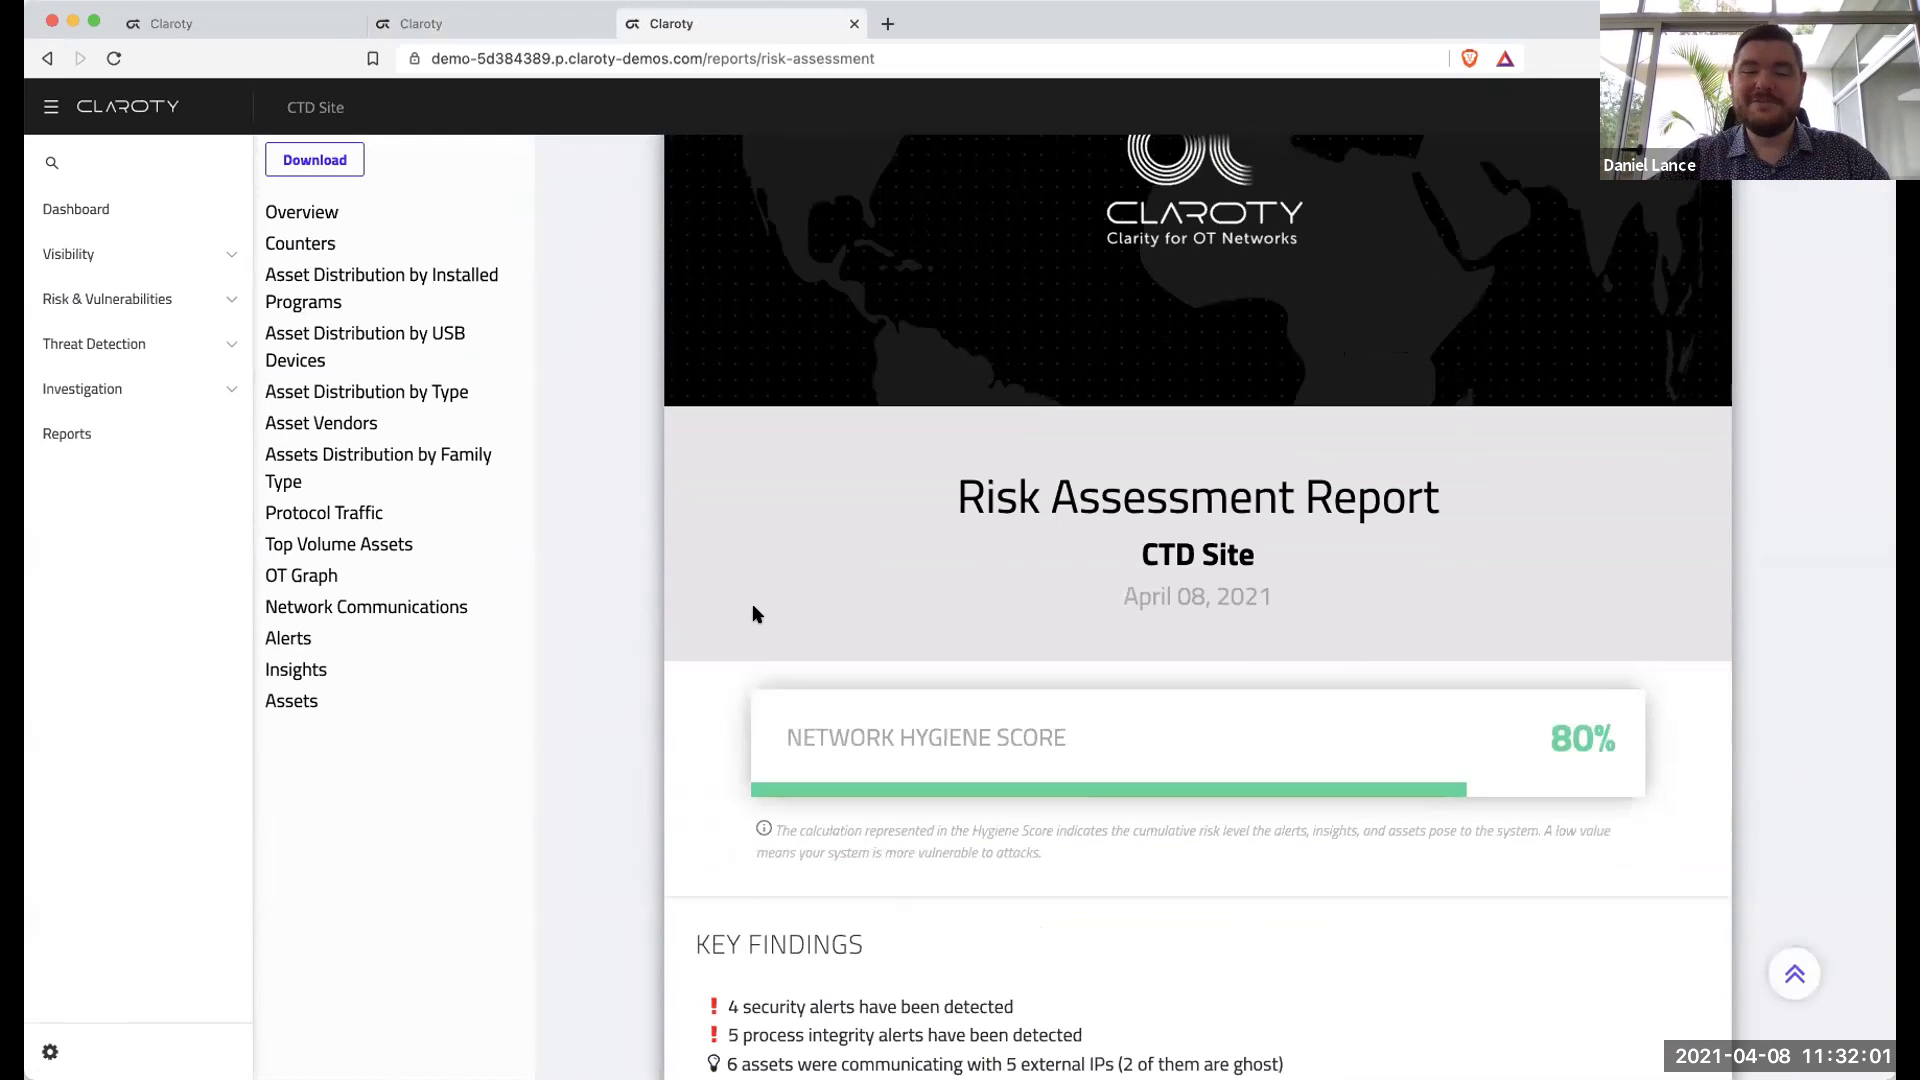
scroll(755, 613, "down", 3)
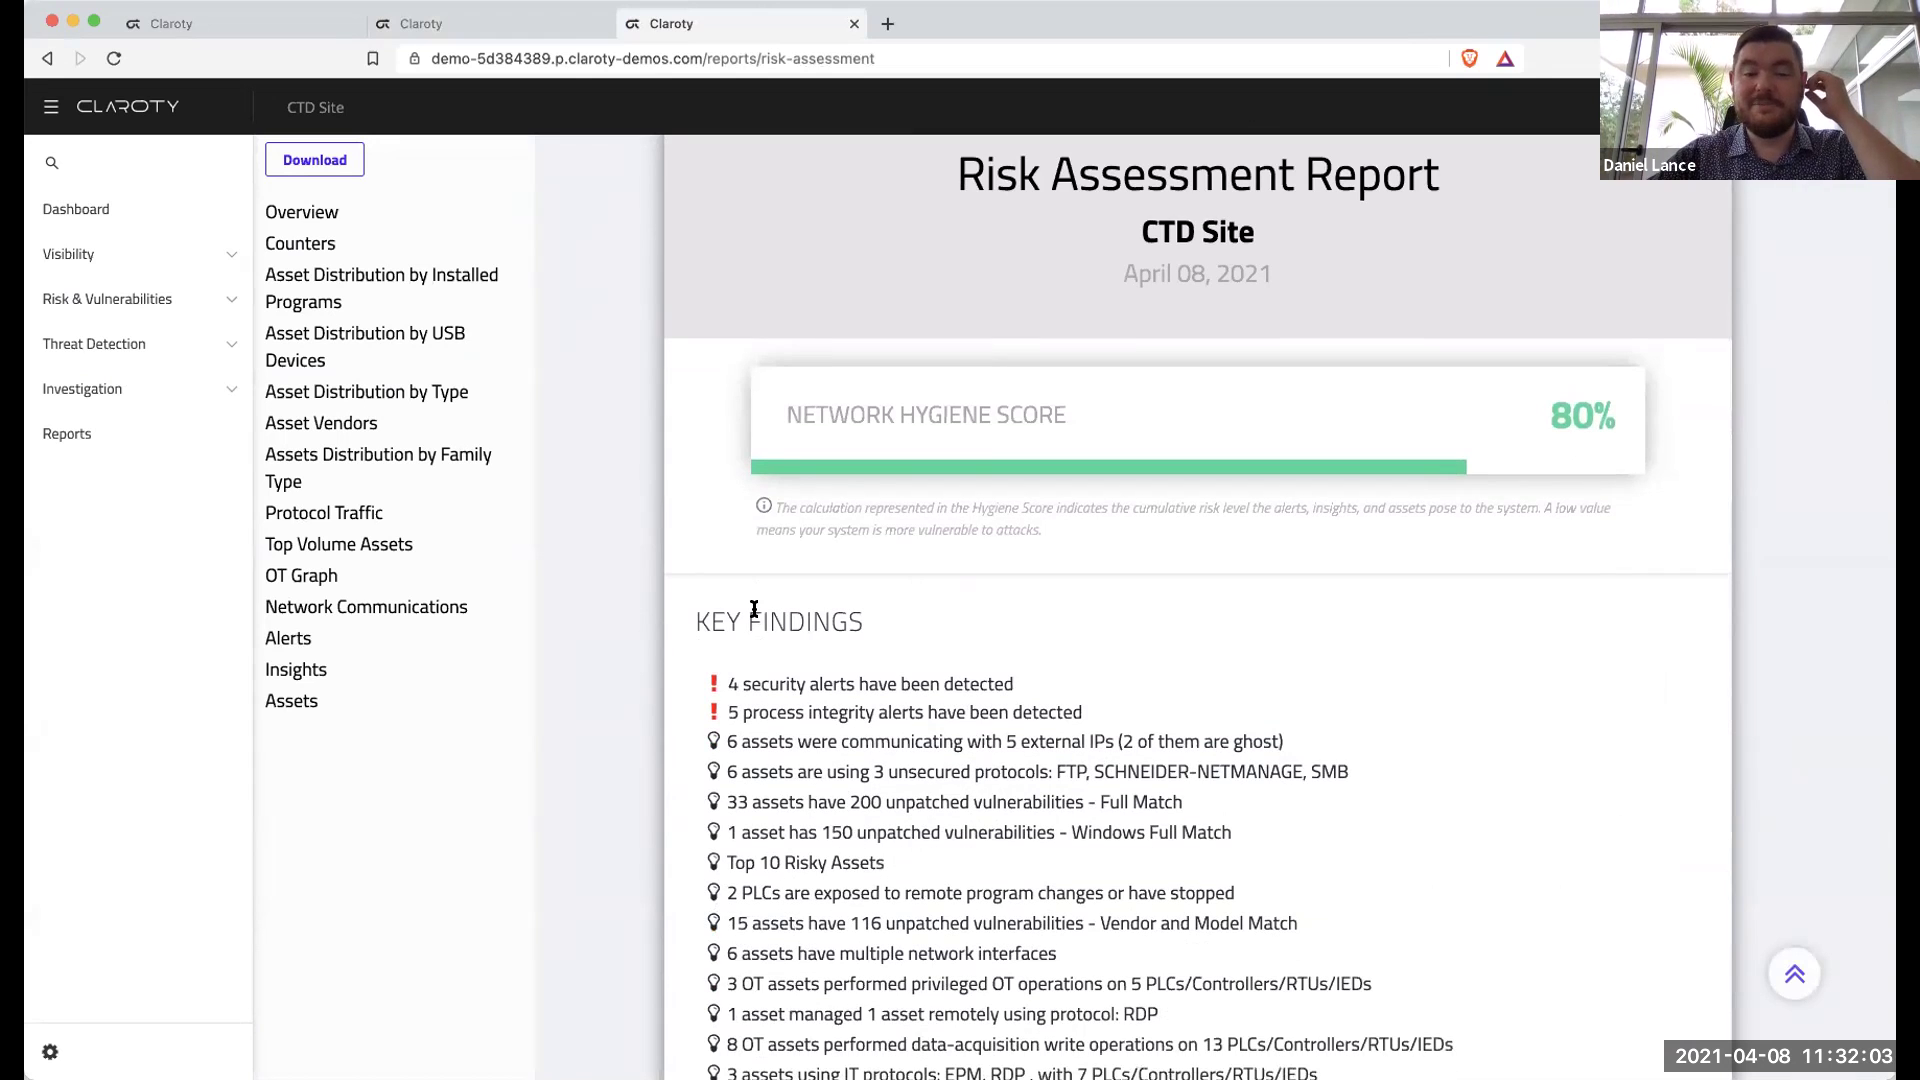
scroll(754, 608, "down", 6)
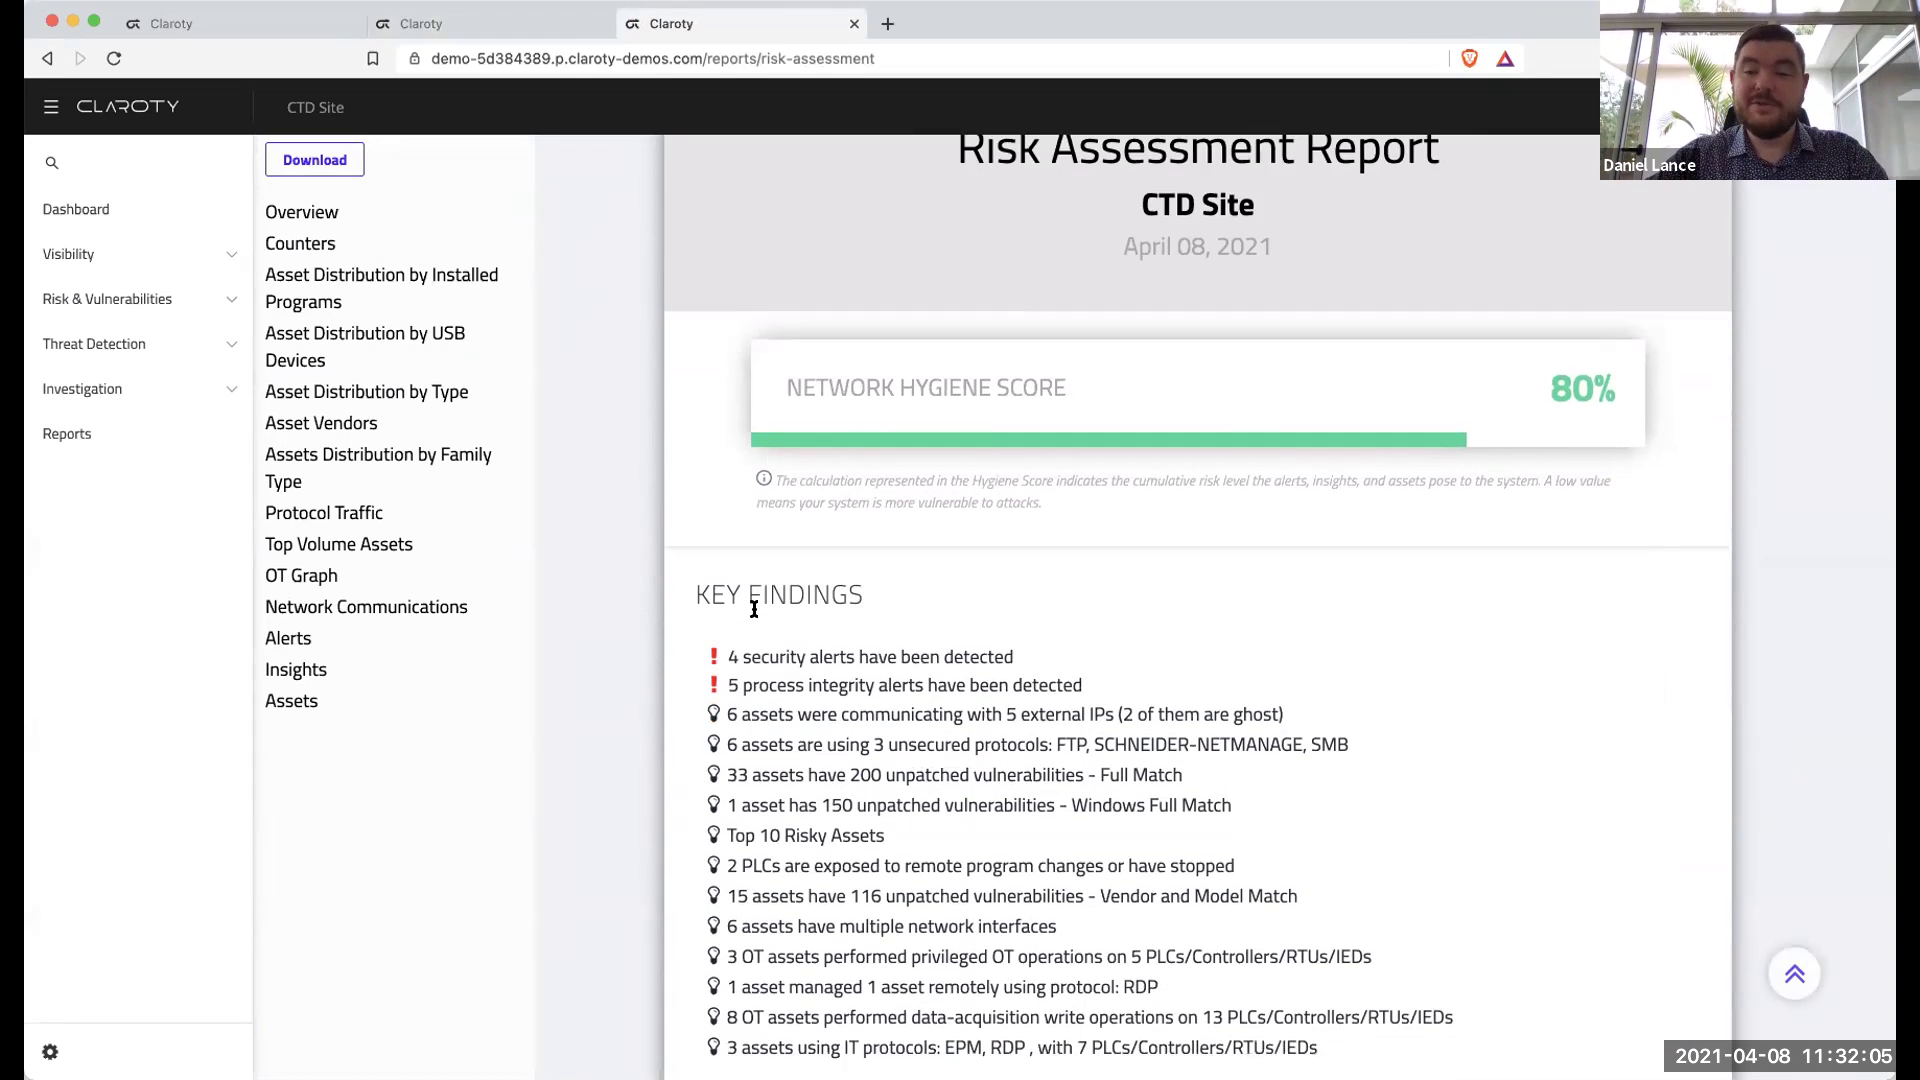
scroll(754, 608, "down", 3)
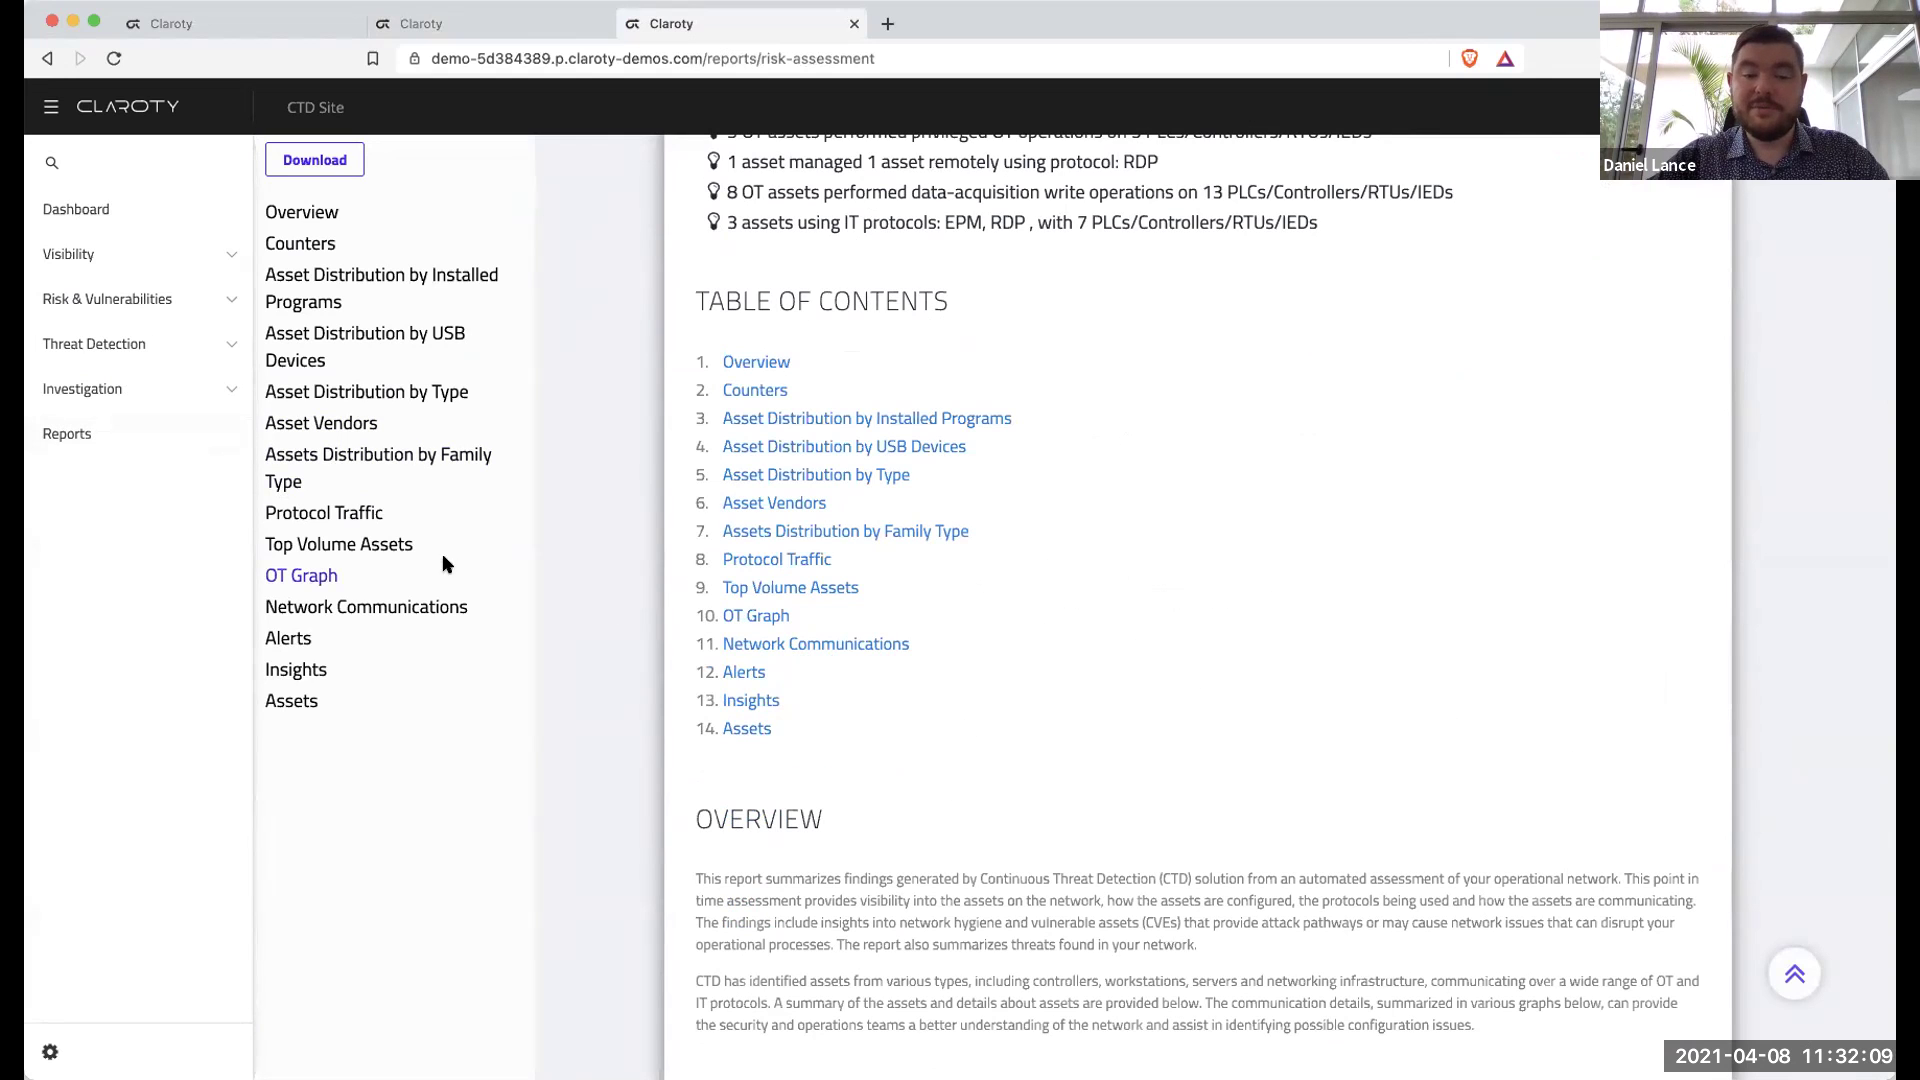
scroll(776, 624, "down", 3)
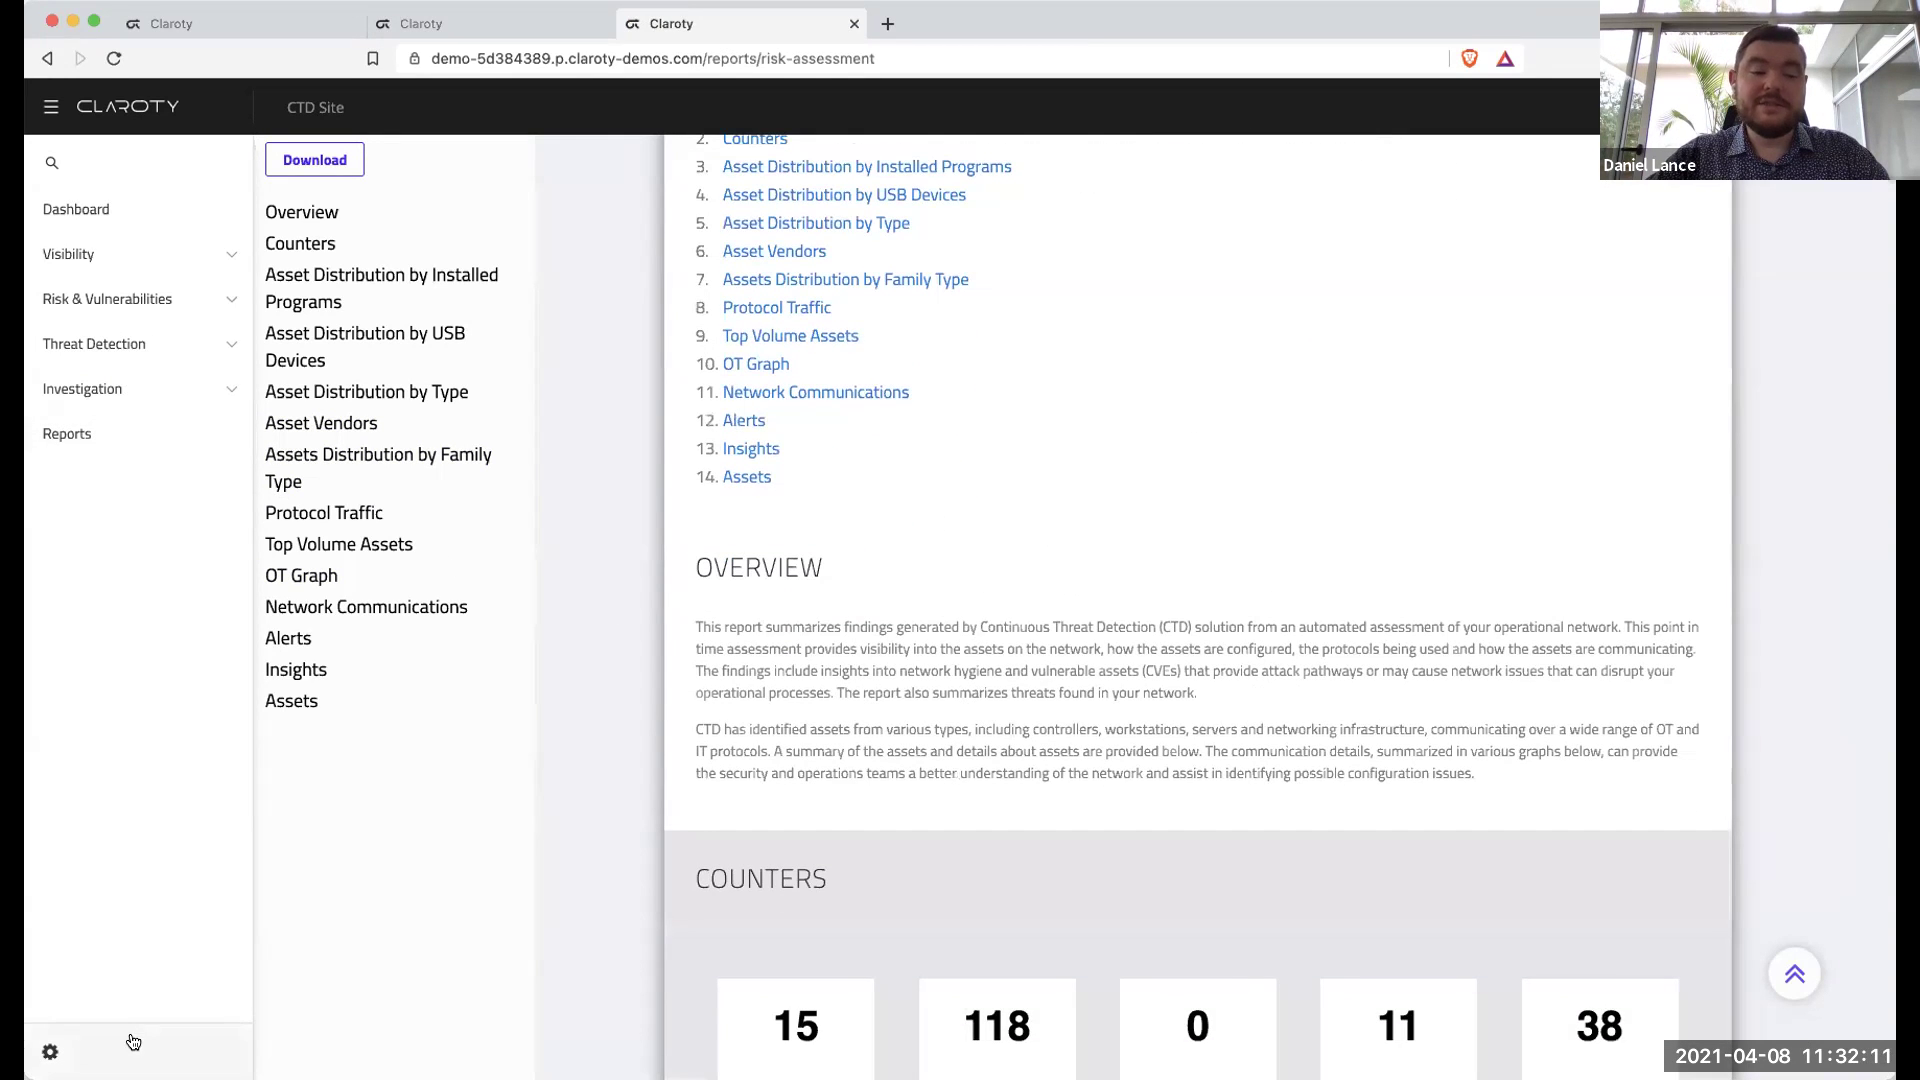
left_click(50, 1052)
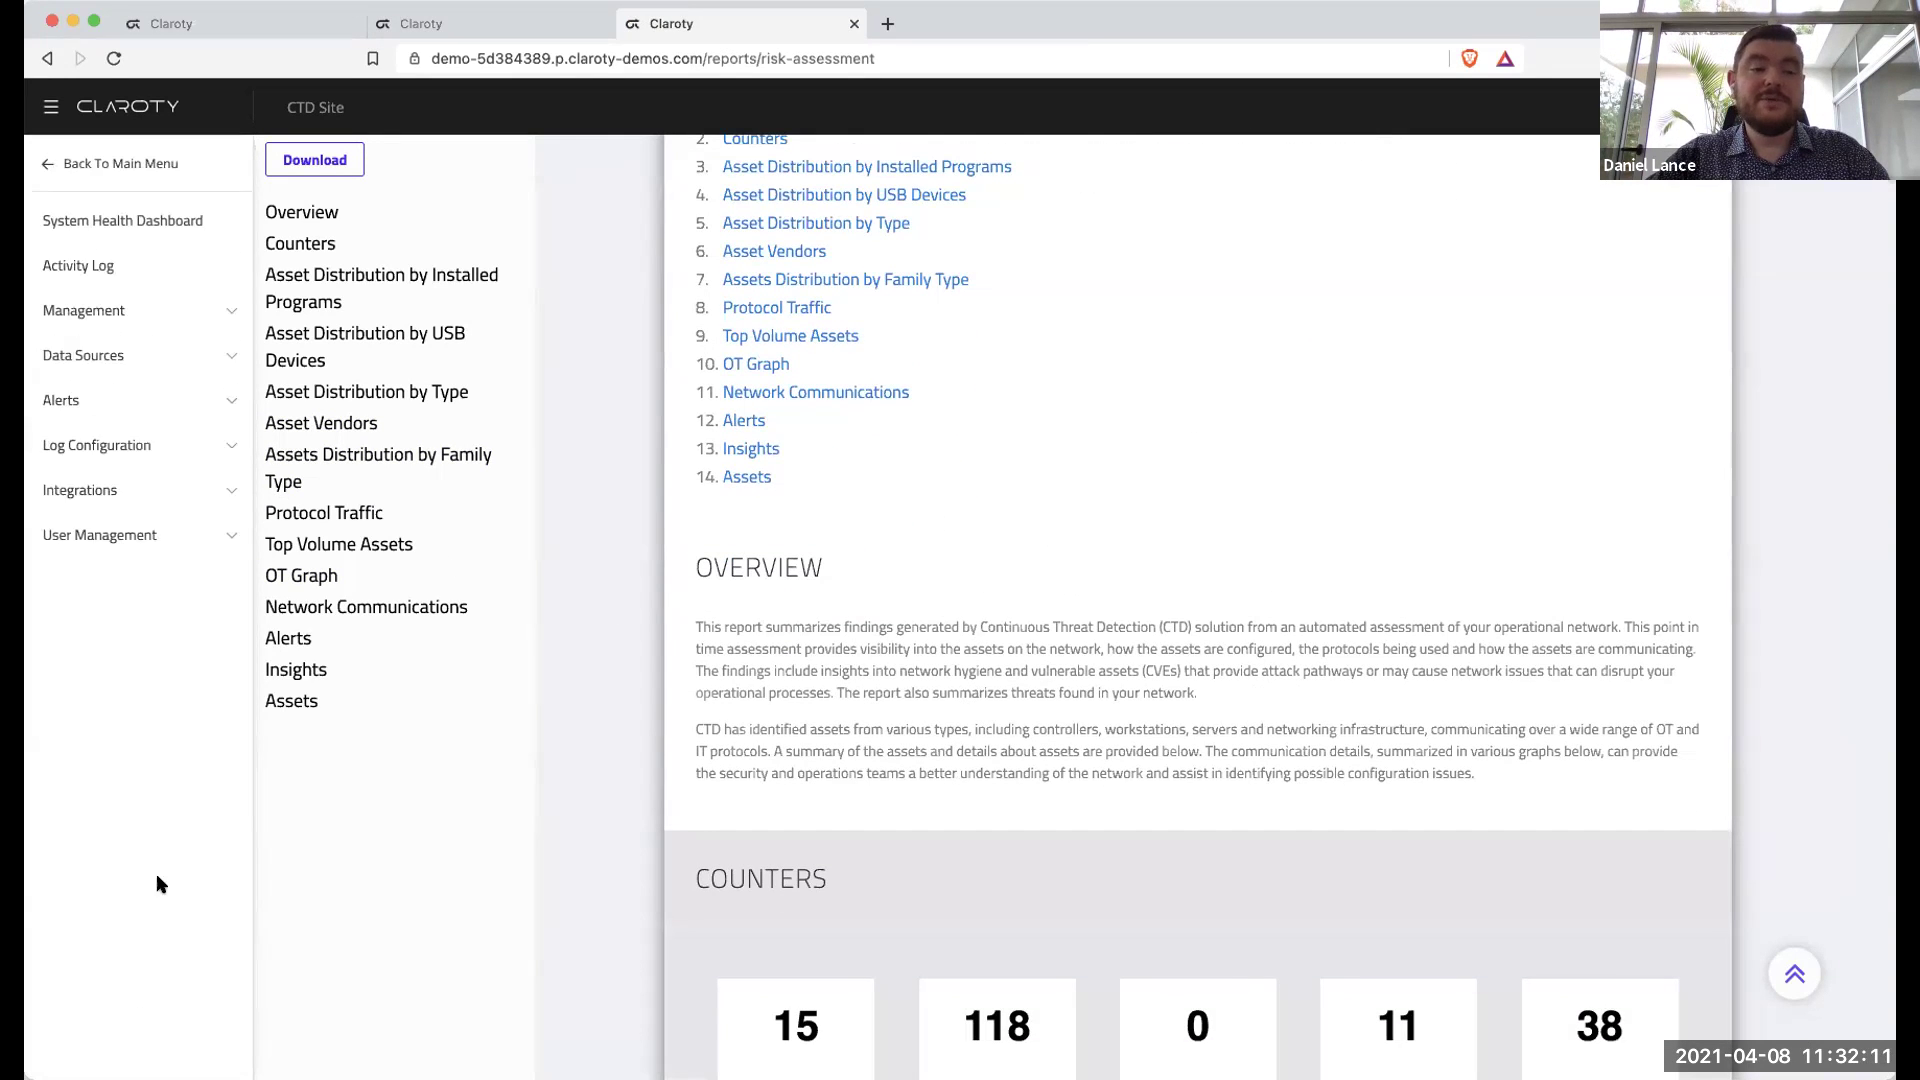
Review the SIEM Syslog and Third Party integrations, then advance the presentation to the ICS Threat Actors slide.
left_click(175, 489)
left_click(165, 596)
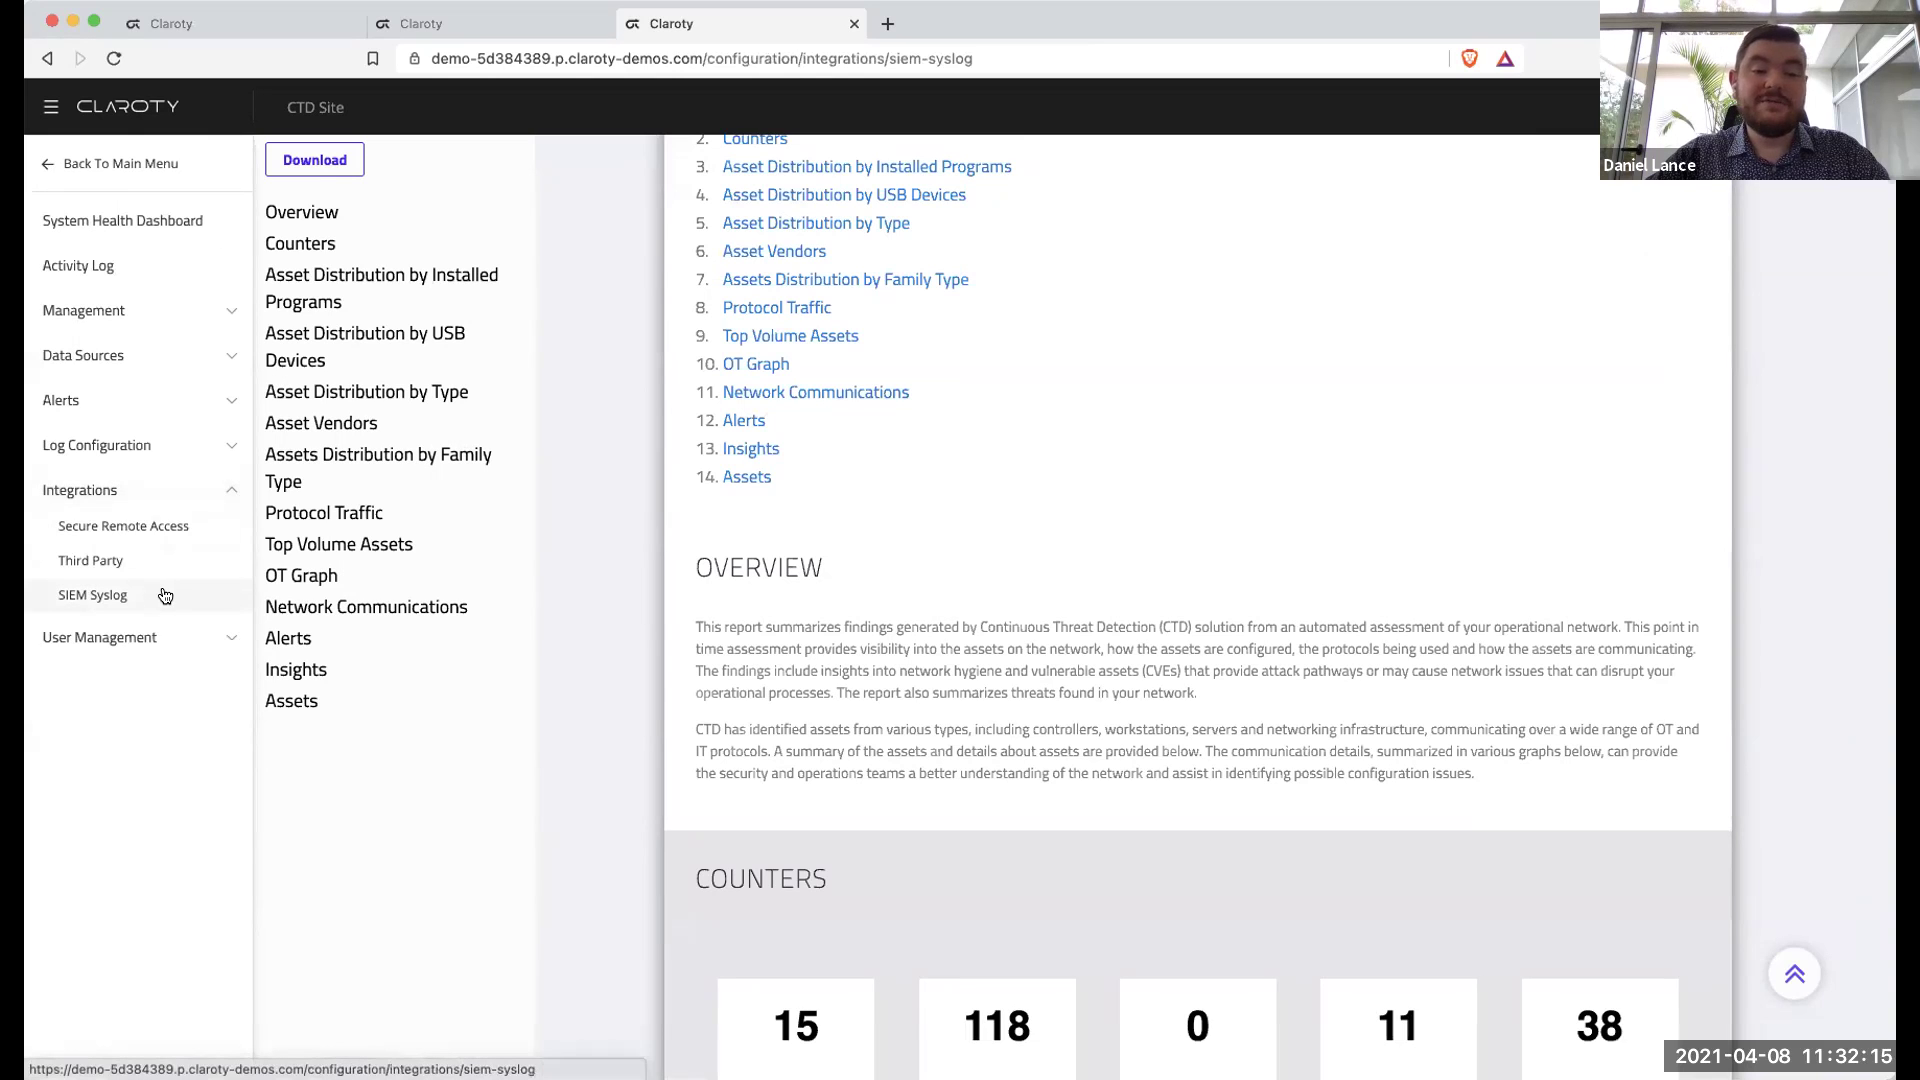
left_click(165, 565)
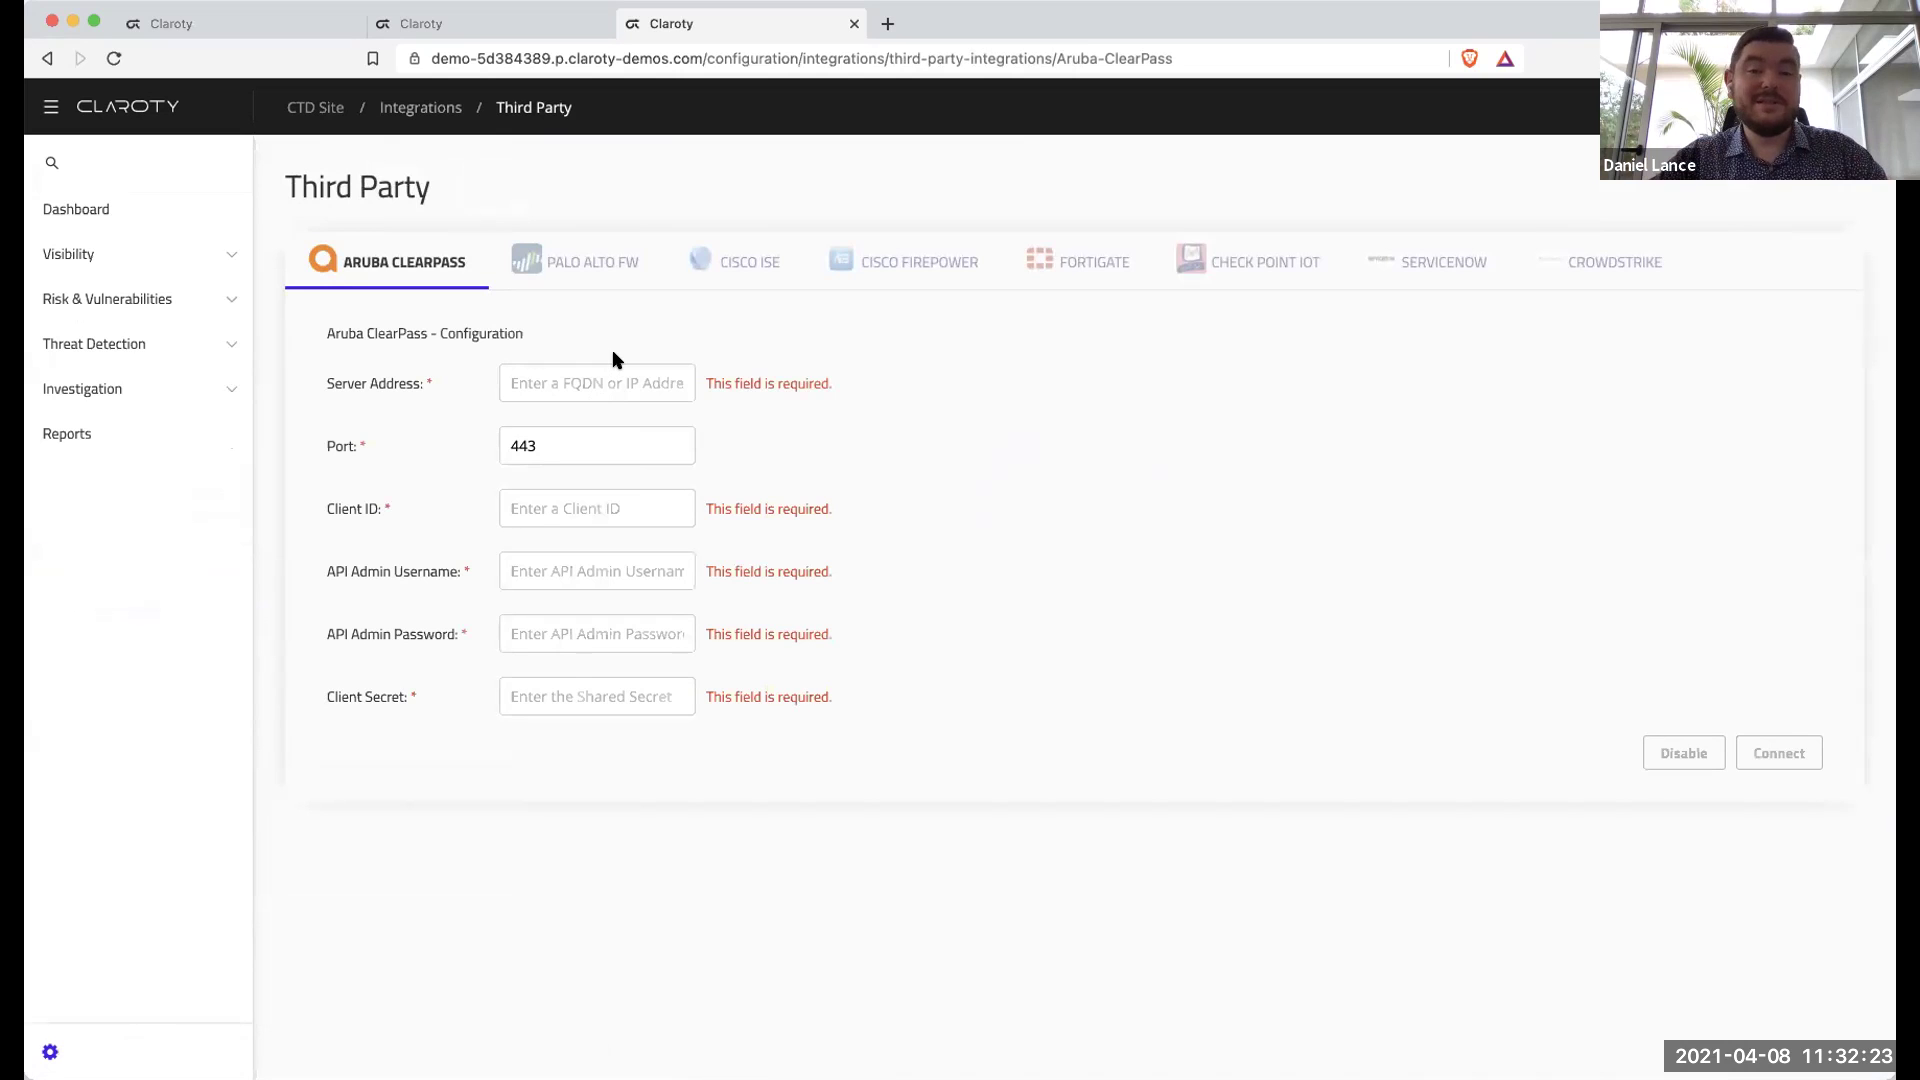
left_click(175, 218)
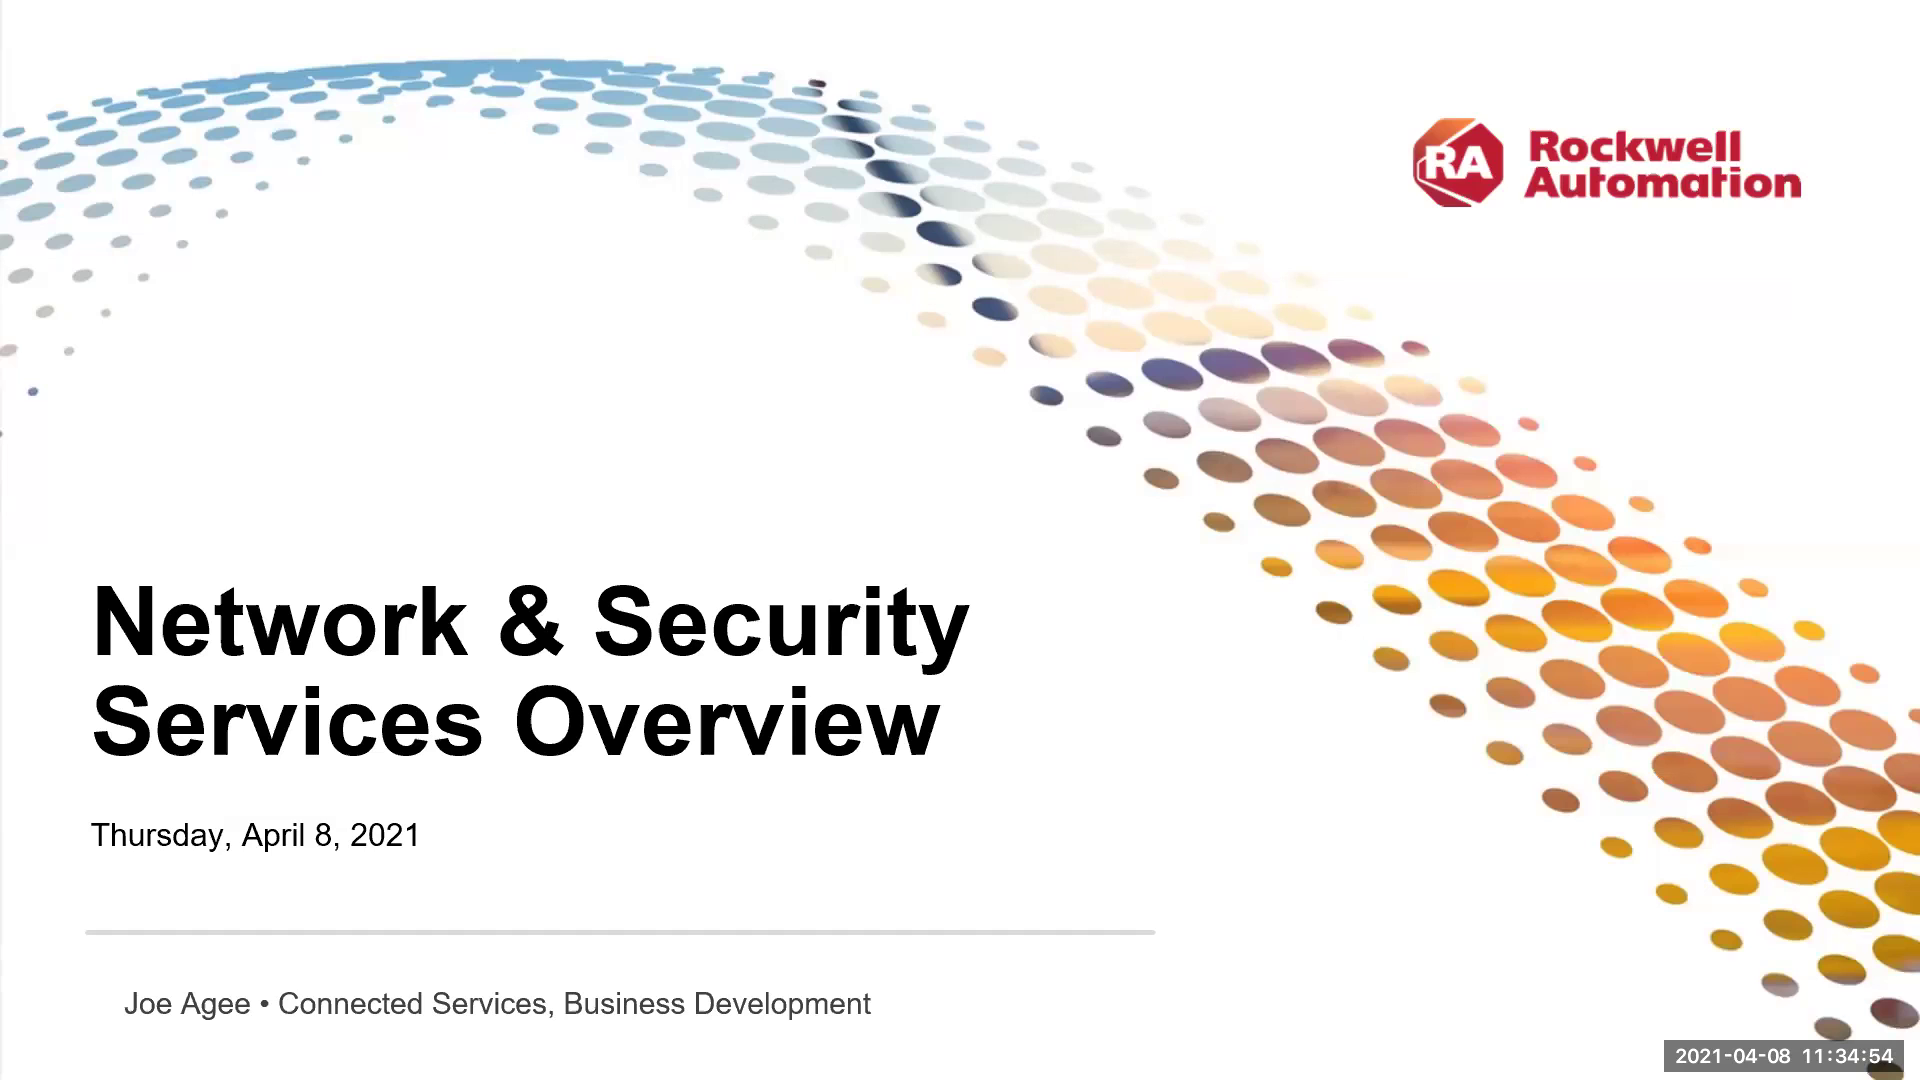
key("Right")
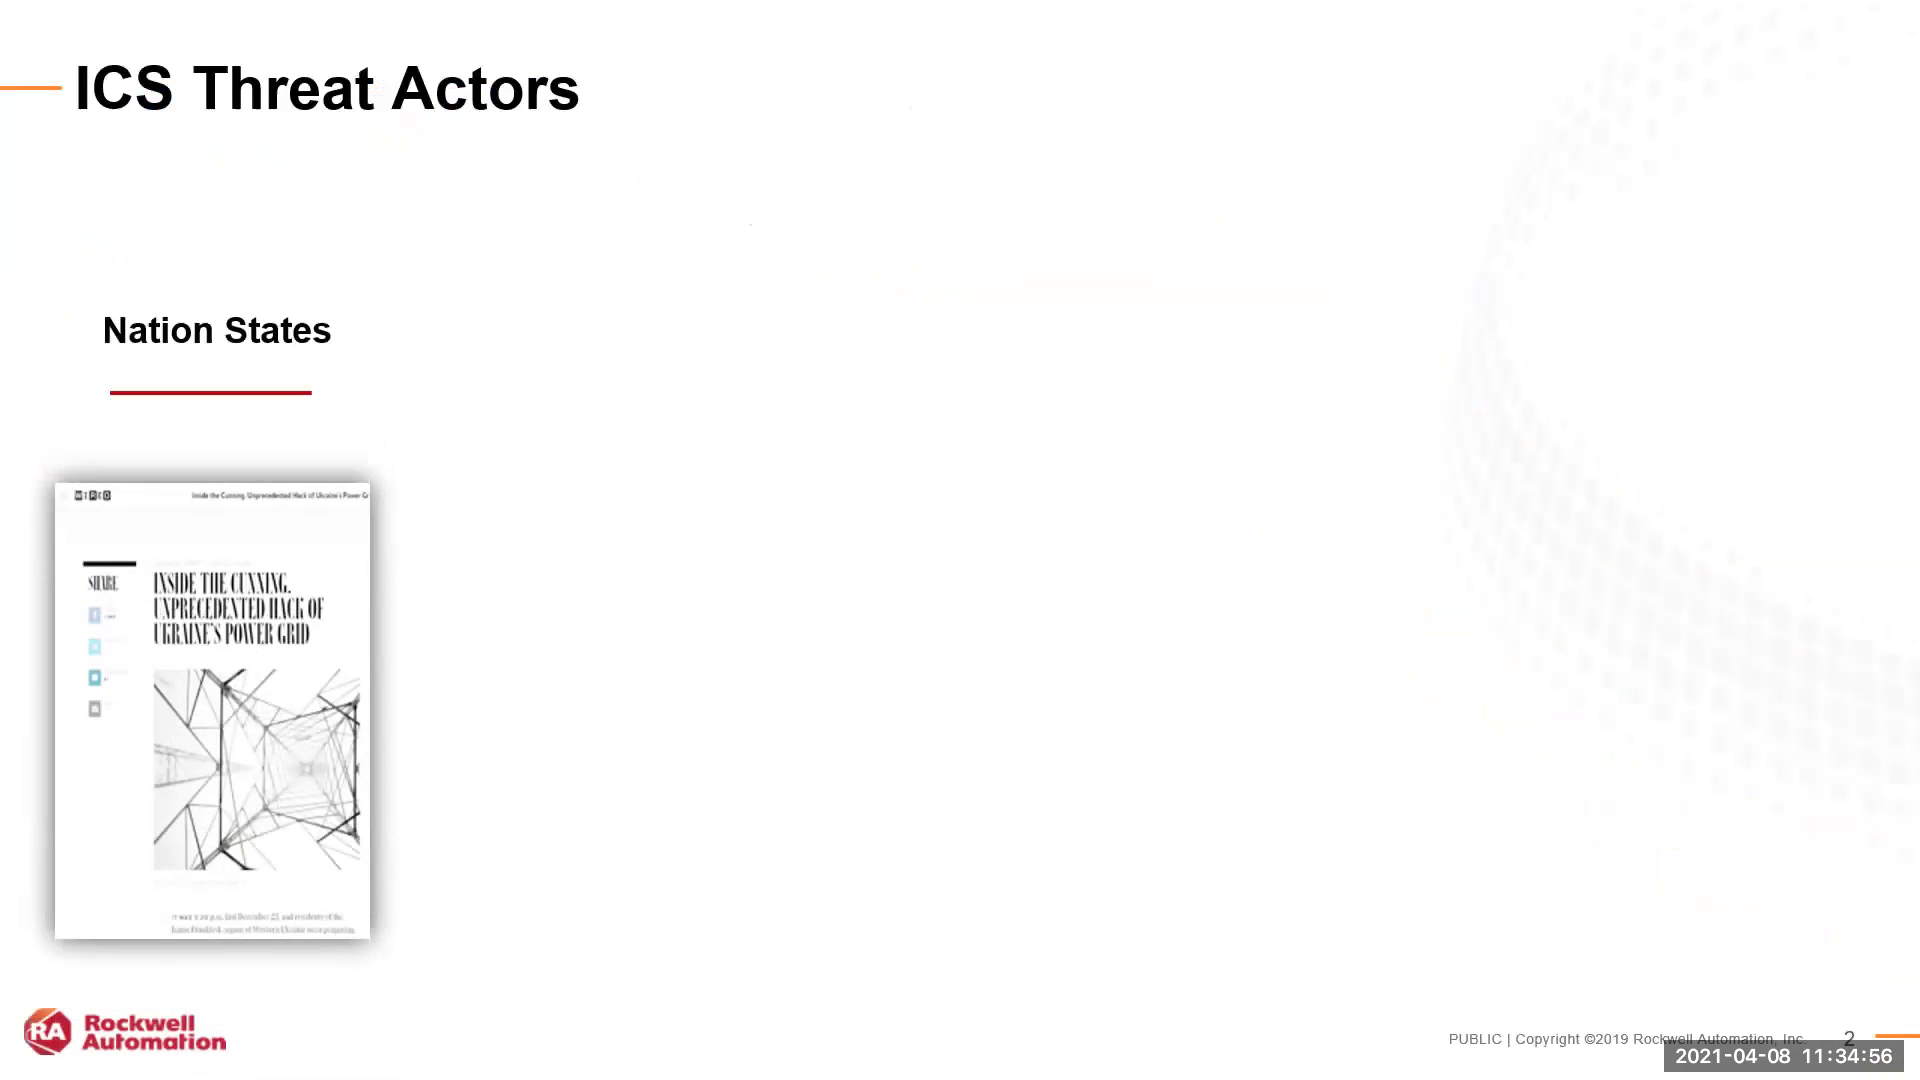